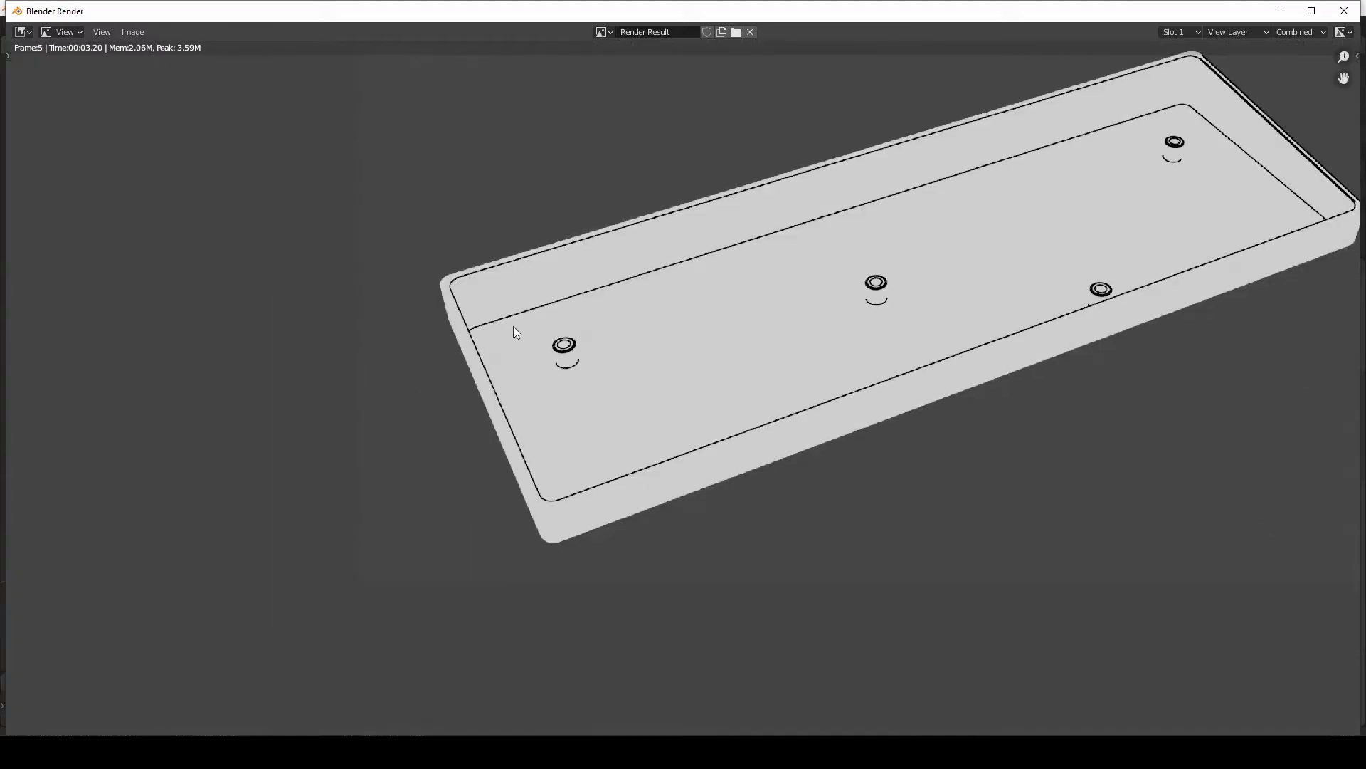
Look through the scene camera and set the Camera's rotation to 0 on X, Y and Z.
middle_click_drag(637, 288, 701, 235)
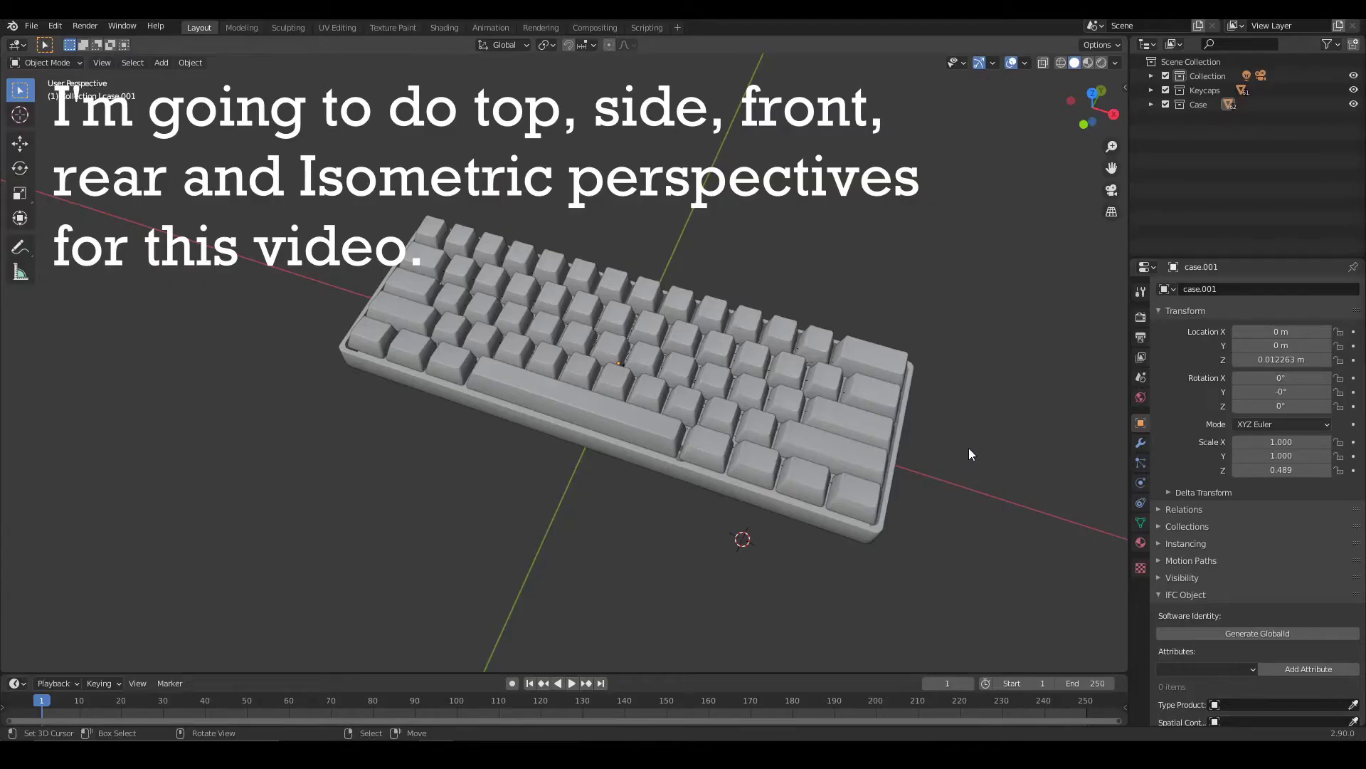
mouse_move(968, 447)
middle_mouse_down()
mouse_move(956, 411)
mouse_move(951, 435)
middle_mouse_up()
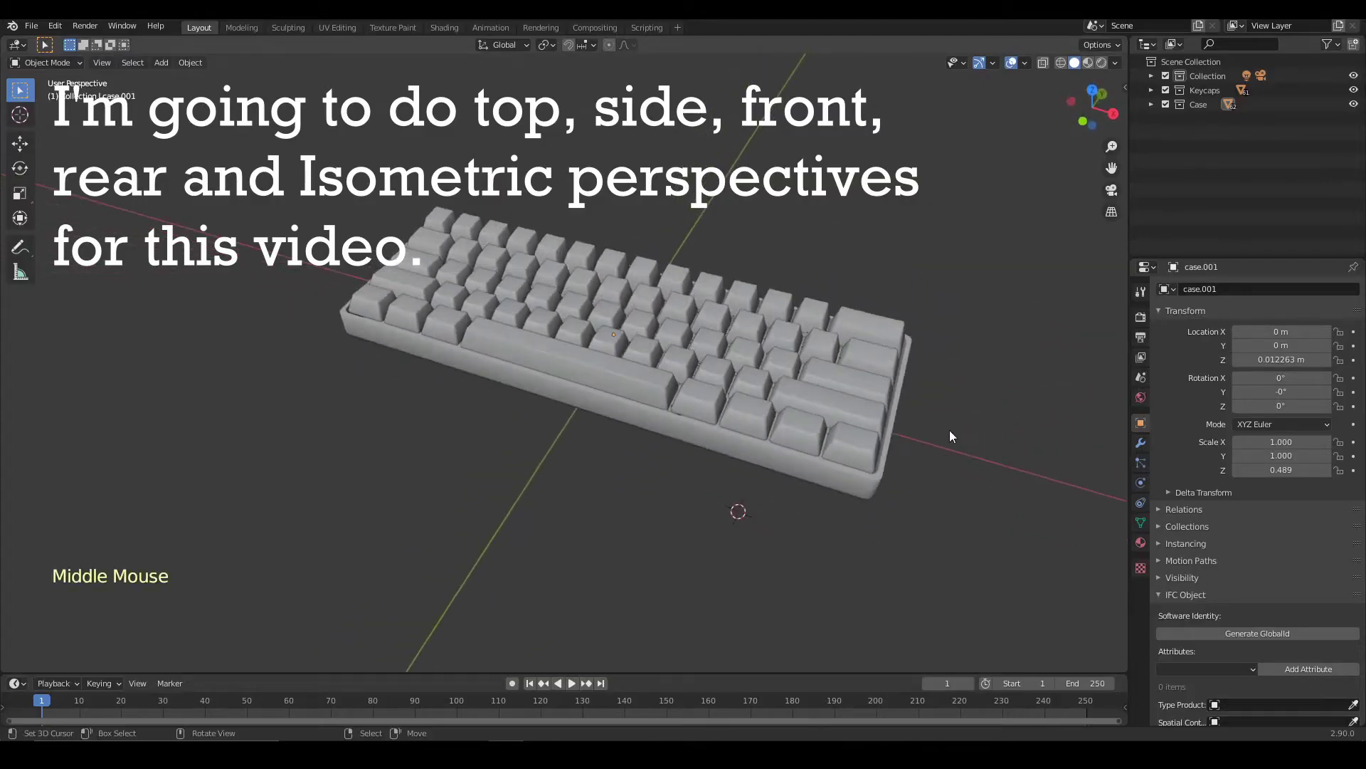
left_click(1112, 191)
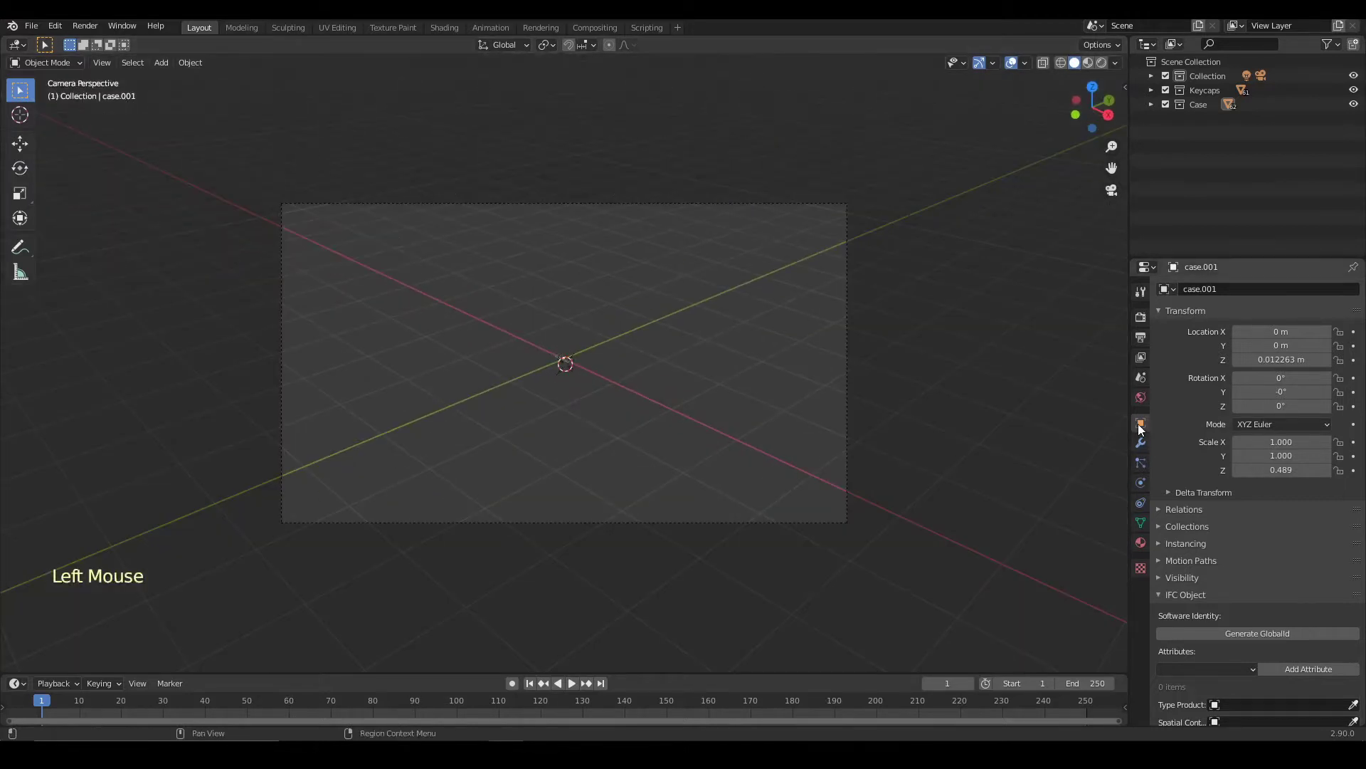
left_click(1151, 76)
left_click(1203, 90)
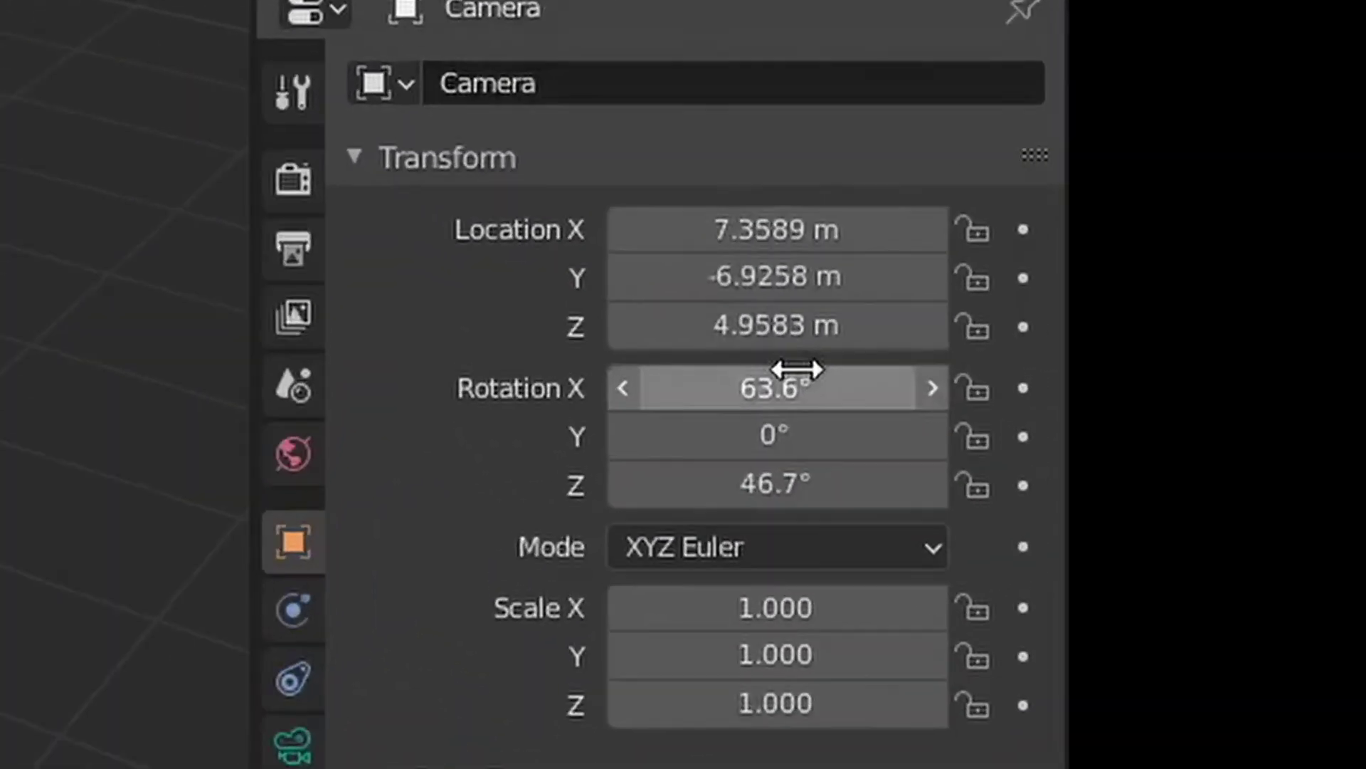
left_click_drag(1084, 381, 1084, 427)
type("0")
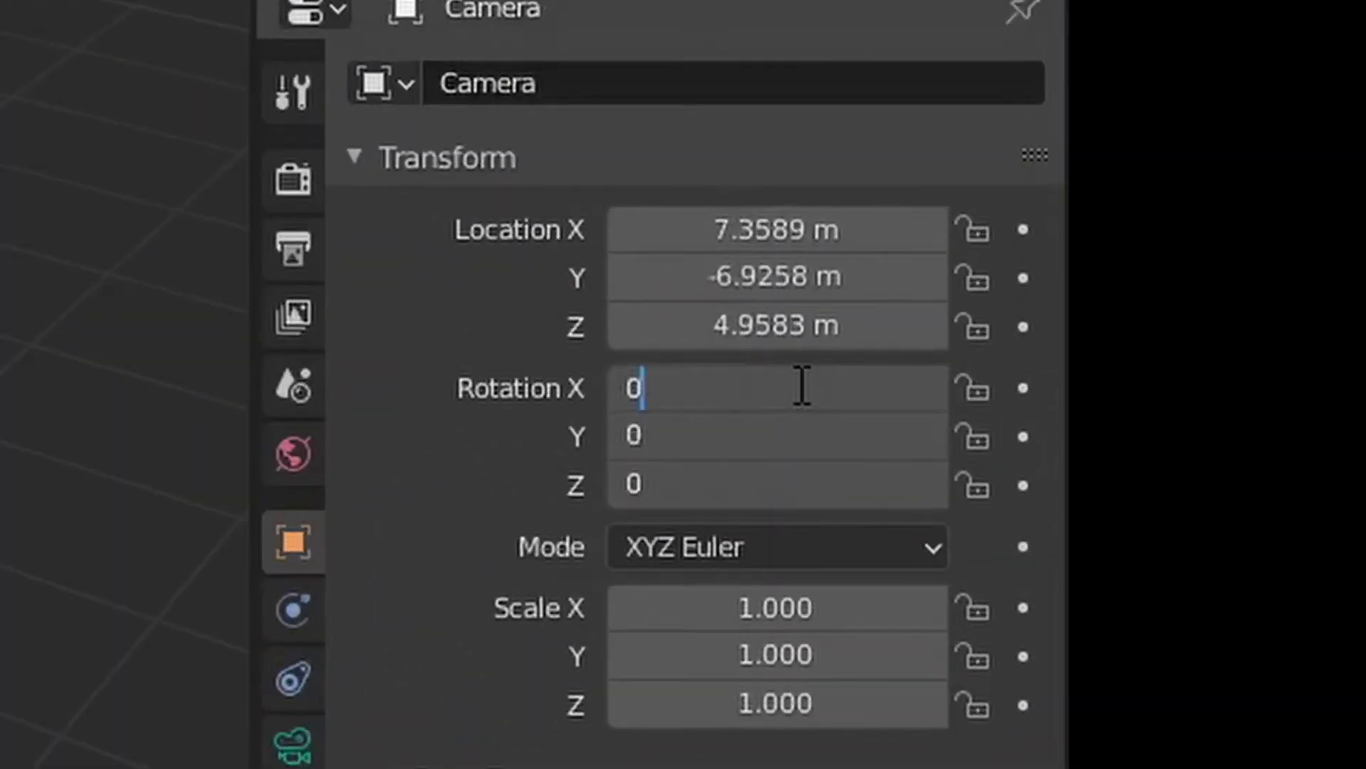
key("Return")
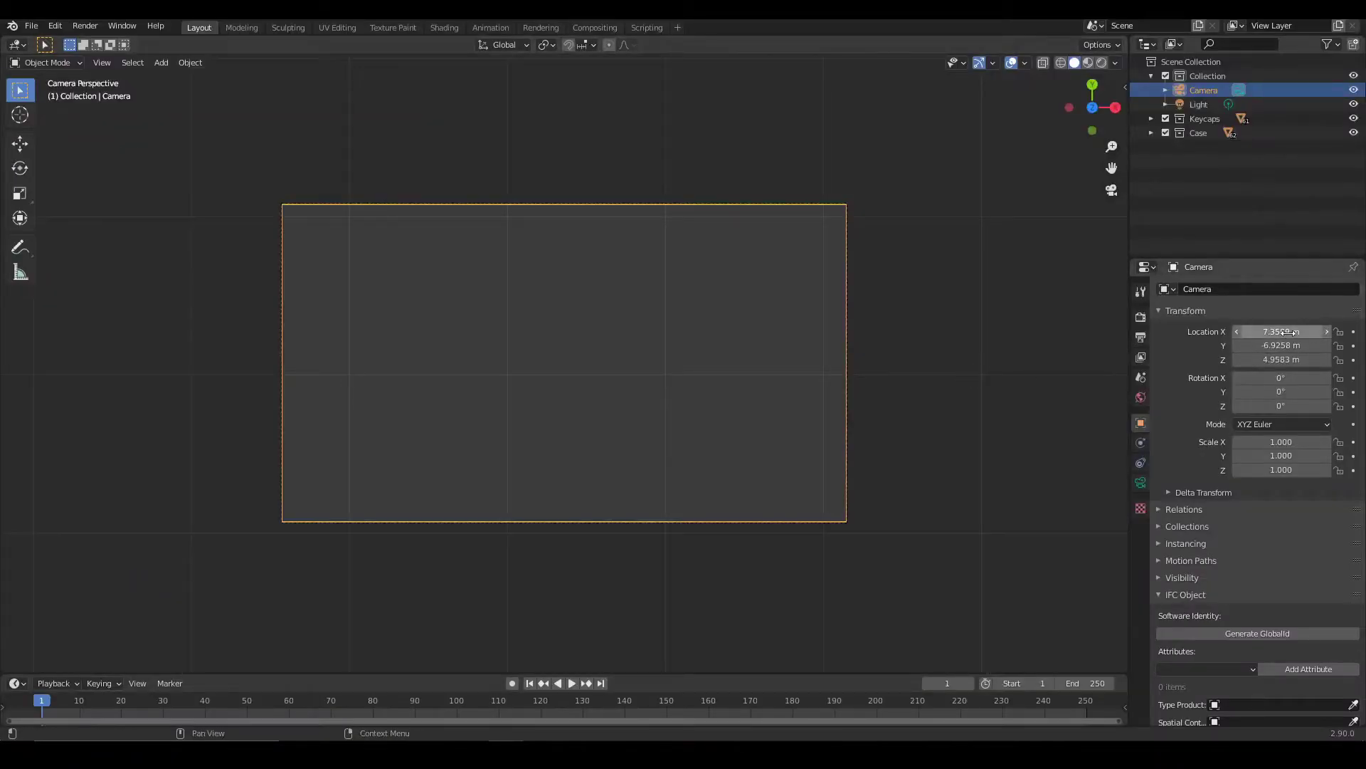
Set the Camera's X and Y location to 0 m so it is centred over the keyboard.
left_click_drag(1285, 333, 1285, 347)
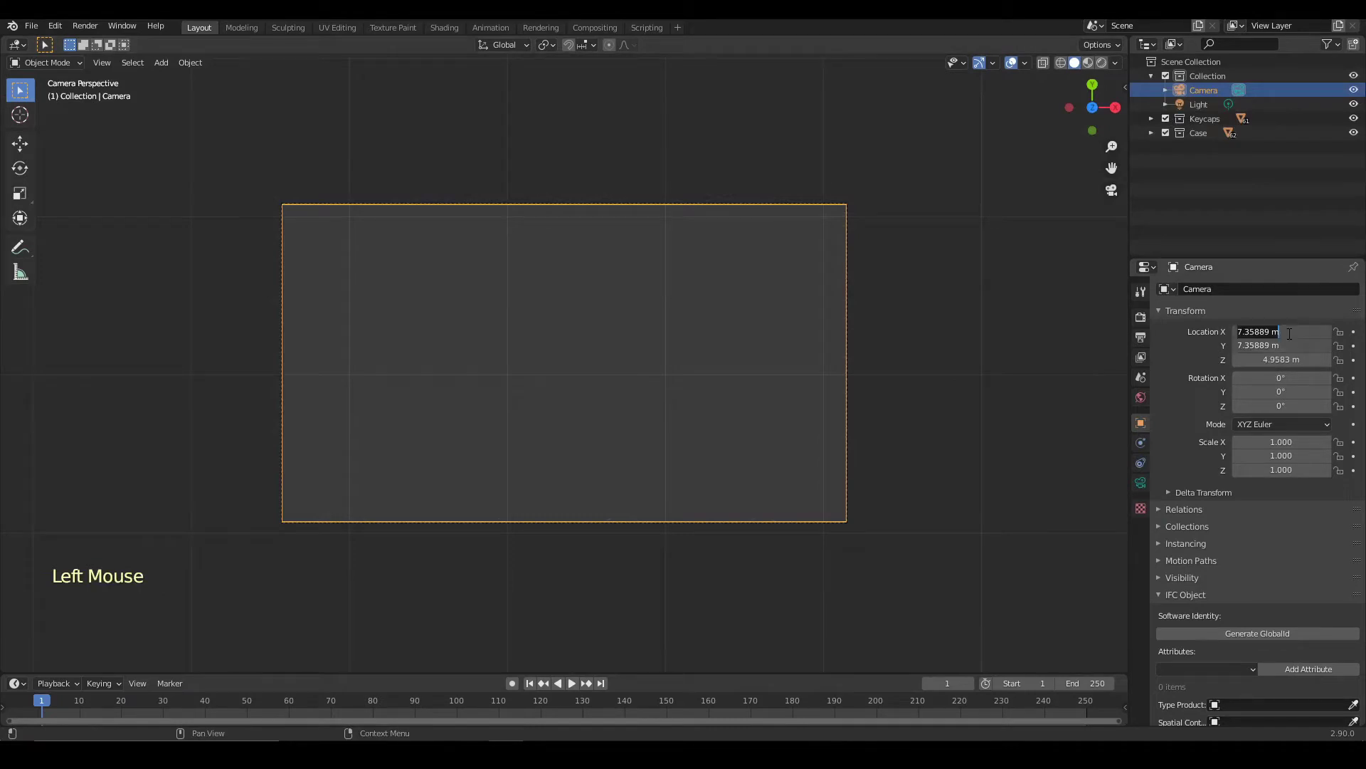
type("0")
key("Return")
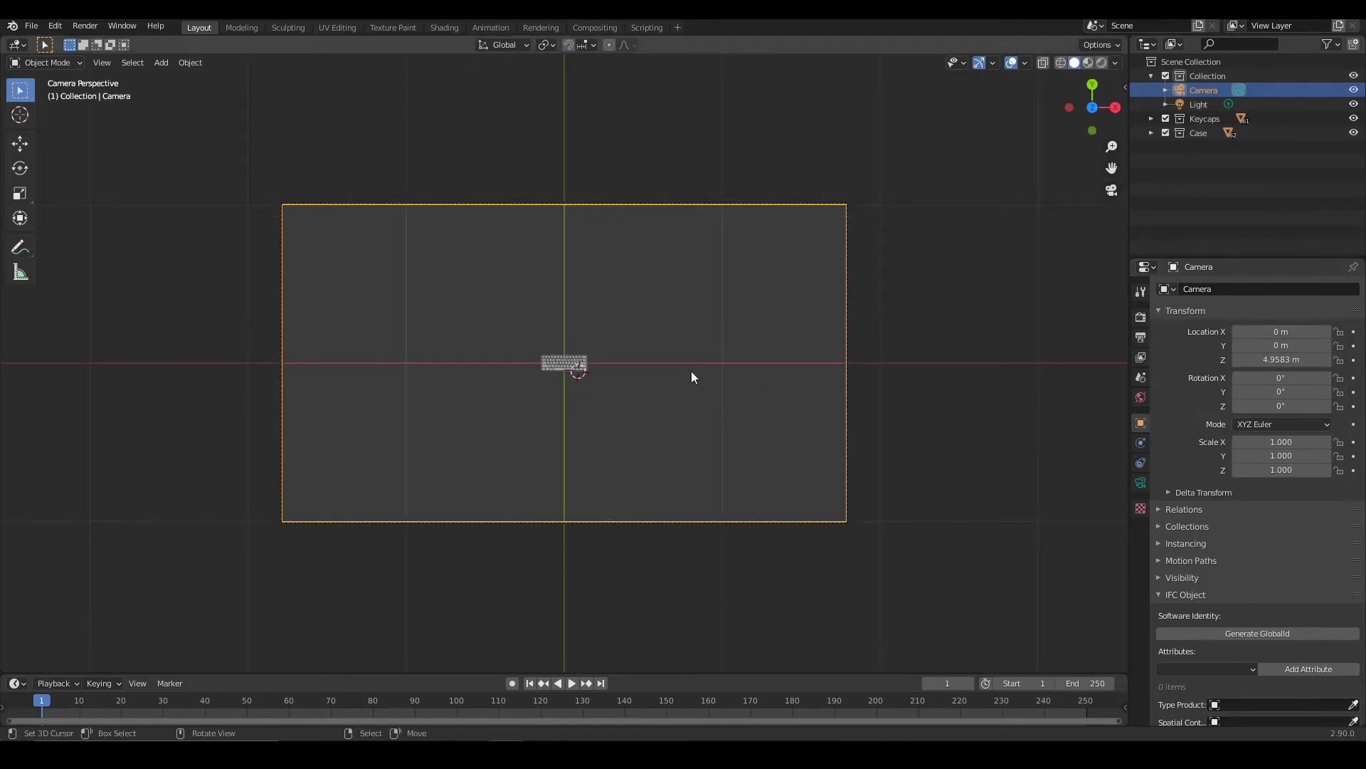
Change the Camera's lens type from Perspective to Orthographic.
scroll(575, 335, "up", 16)
scroll(565, 335, "down", 17)
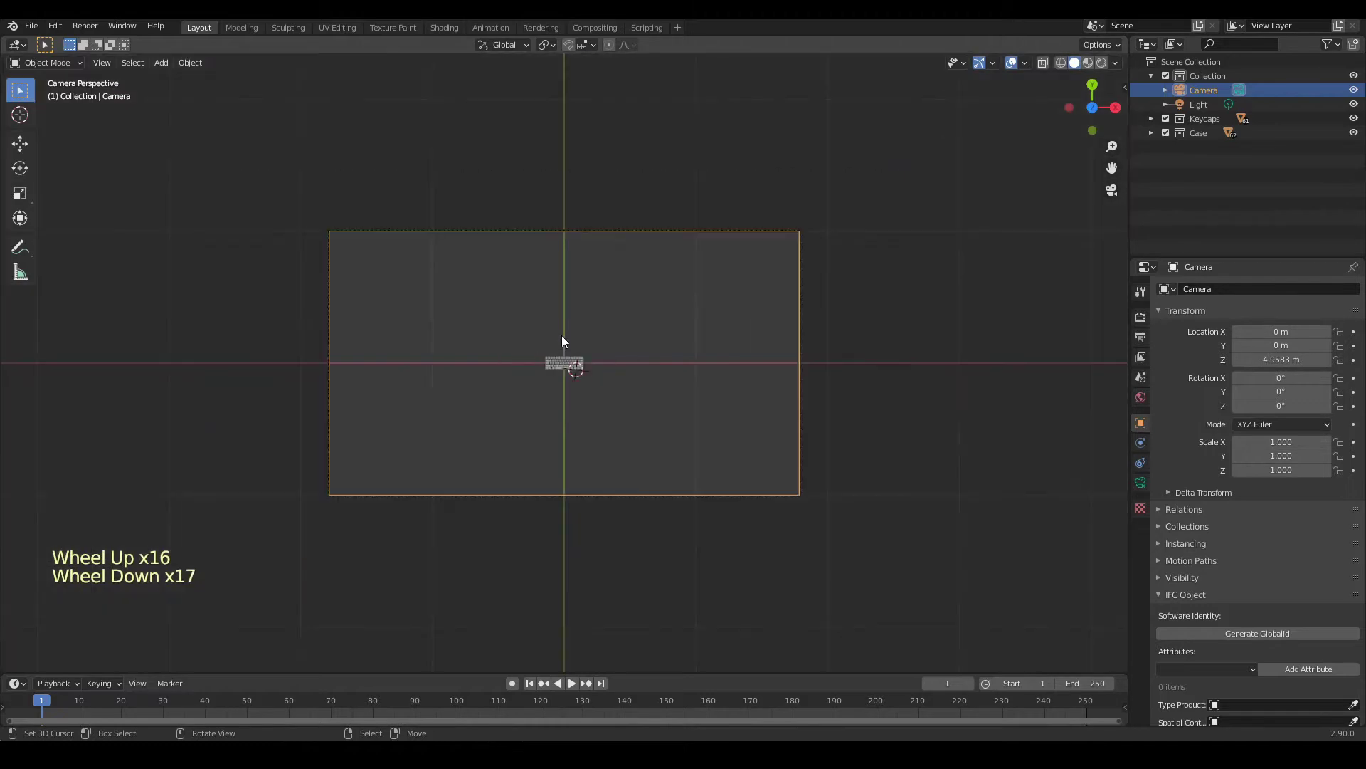
scroll(603, 339, "up", 17)
scroll(711, 384, "down", 6)
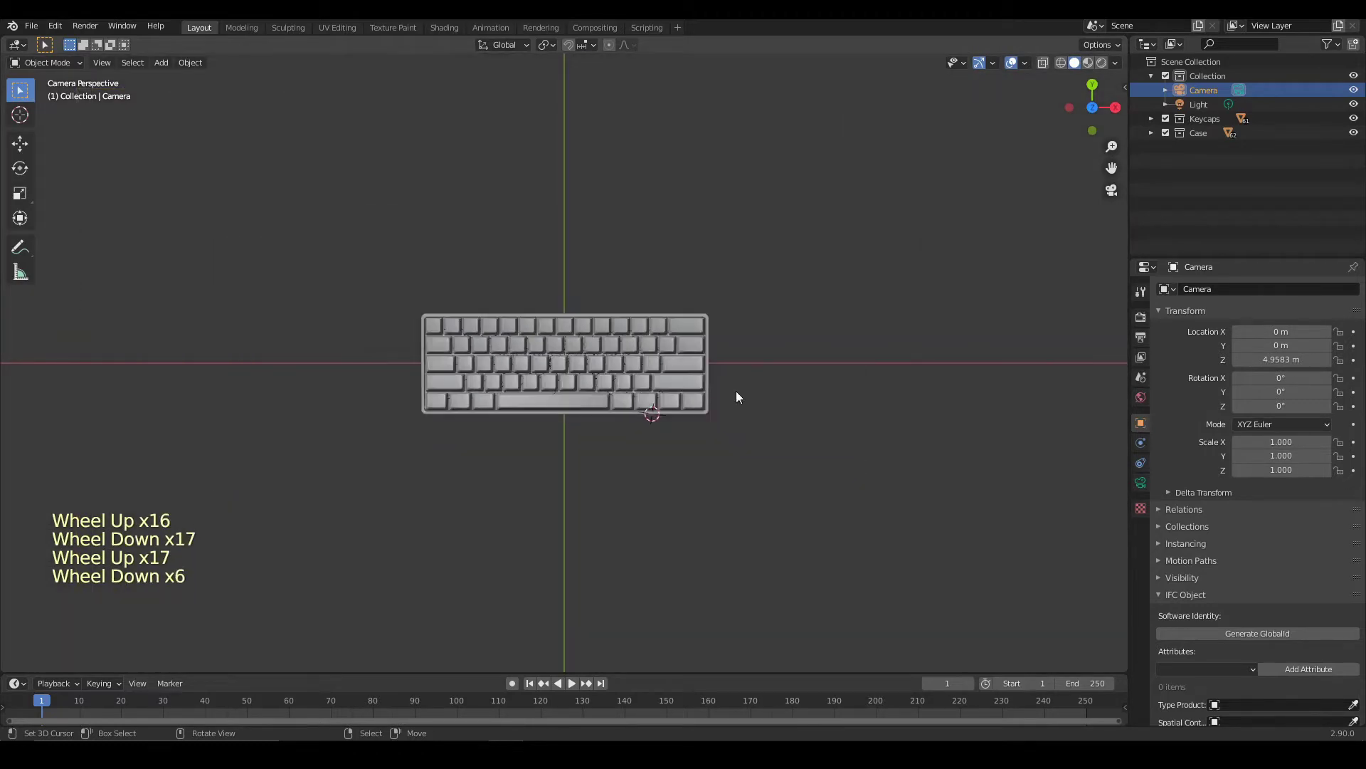
scroll(754, 391, "down", 8)
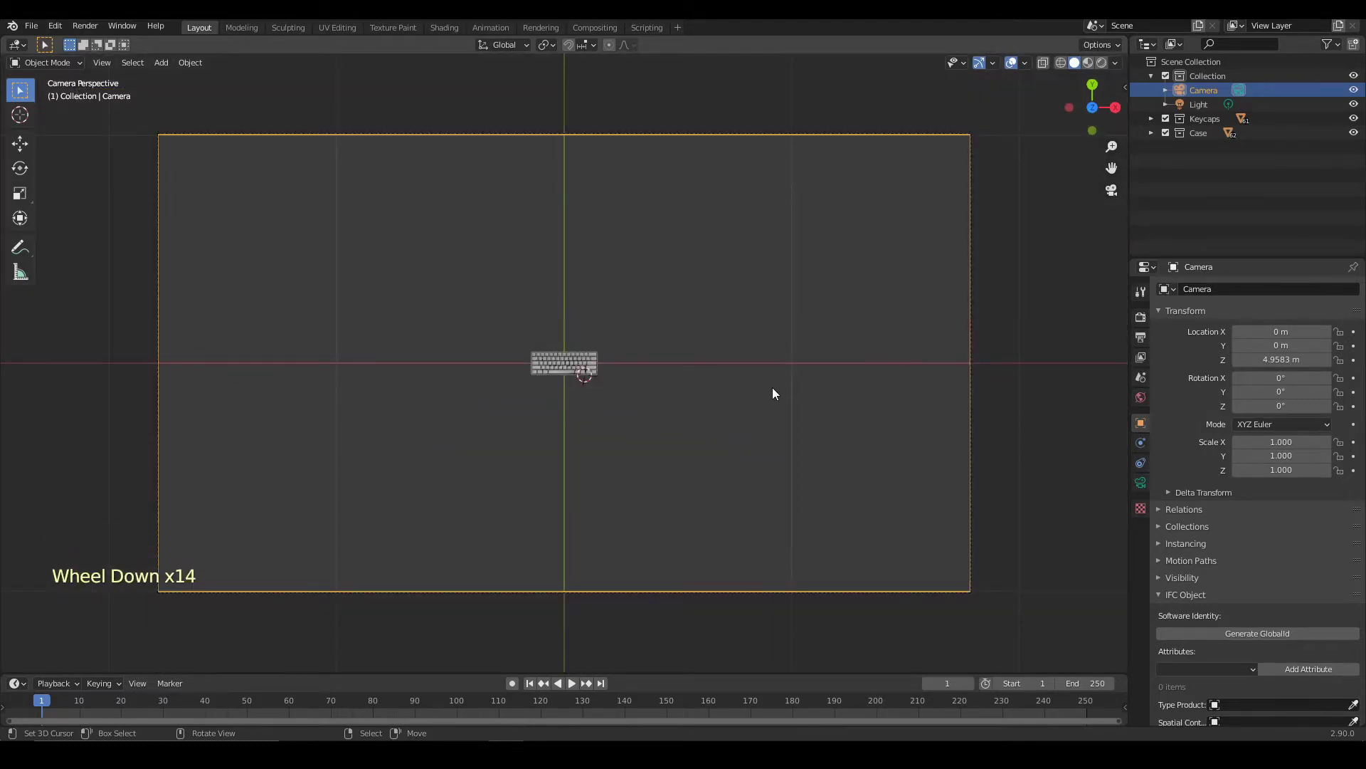
left_click(1141, 483)
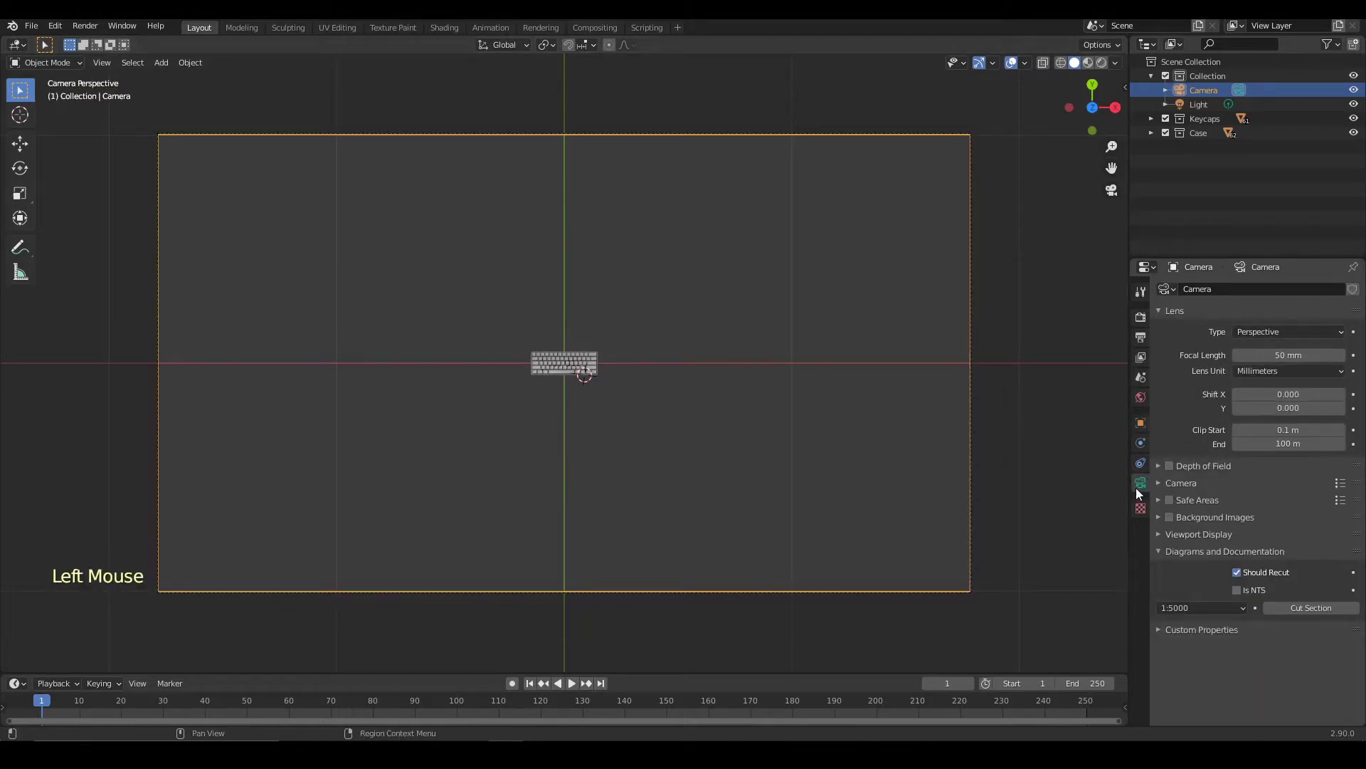
left_click(1282, 332)
left_click(1278, 370)
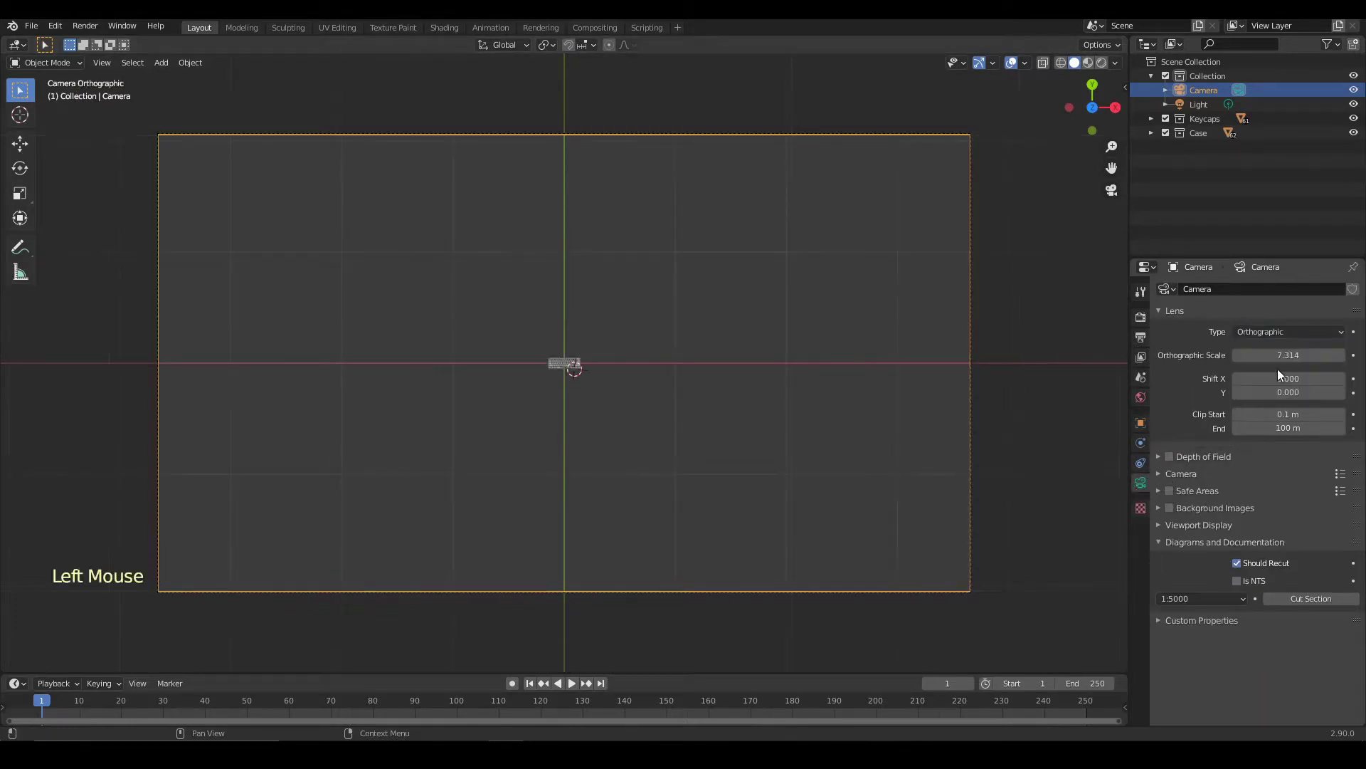
Reduce the camera's orthographic scale to about 0.304 so the keyboard fills the camera frame.
scroll(552, 363, "up", 19)
scroll(558, 359, "down", 20)
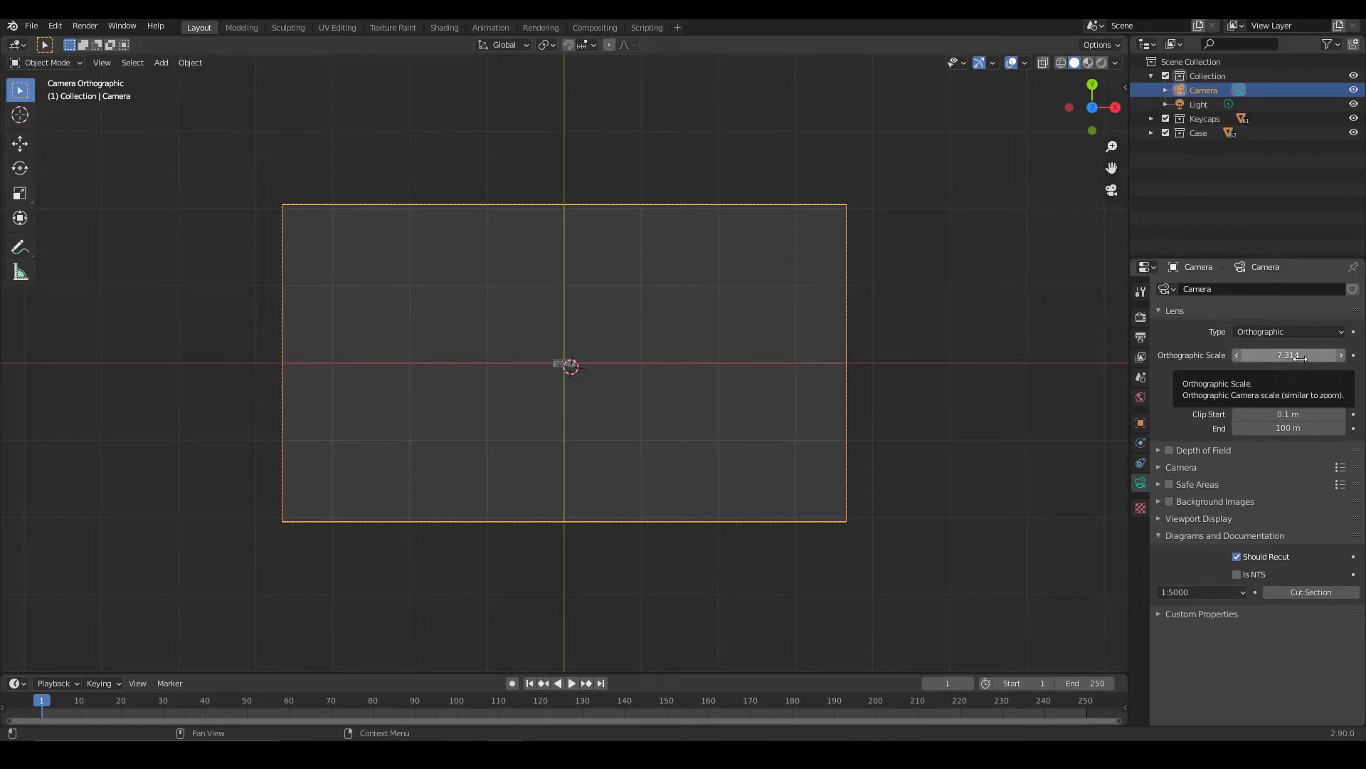
left_click_drag(1306, 356, 1229, 357, "shift")
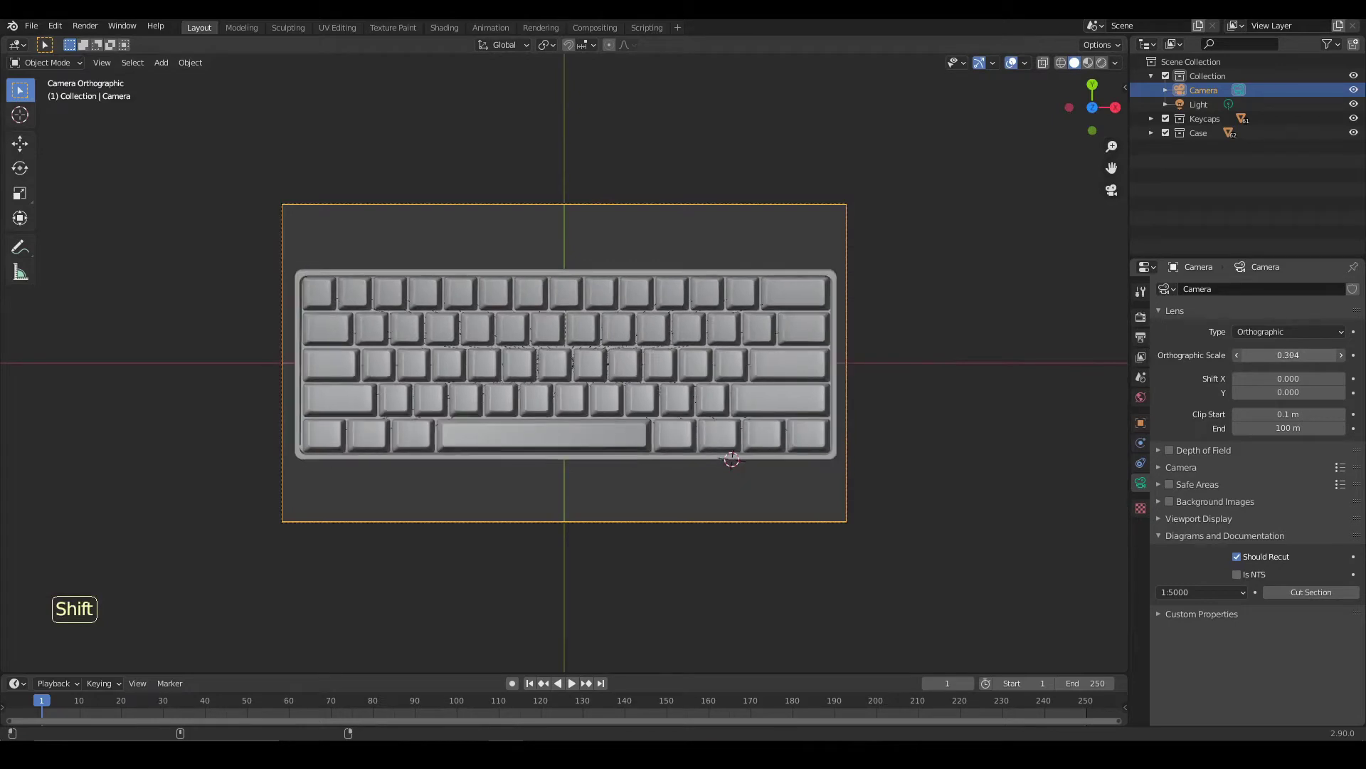
scroll(860, 306, "up", 2)
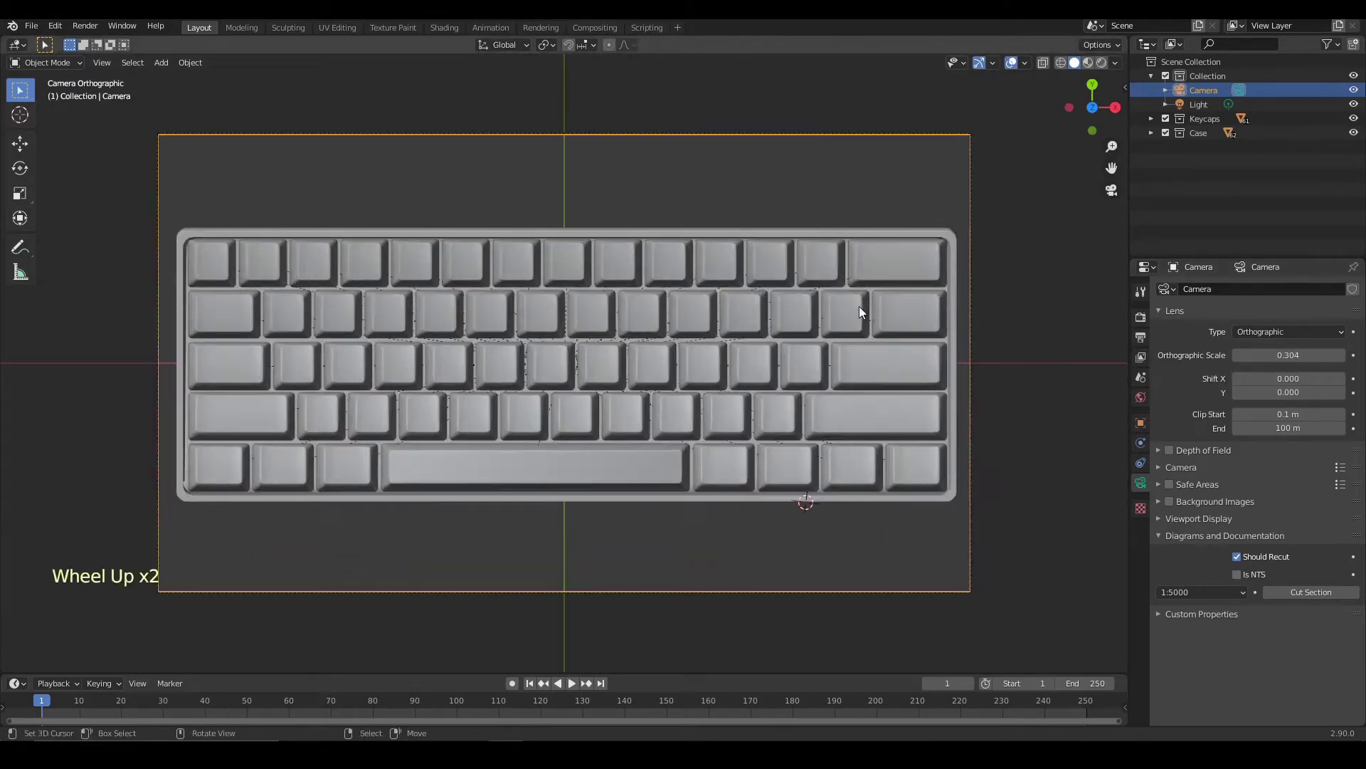
scroll(860, 306, "down", 1)
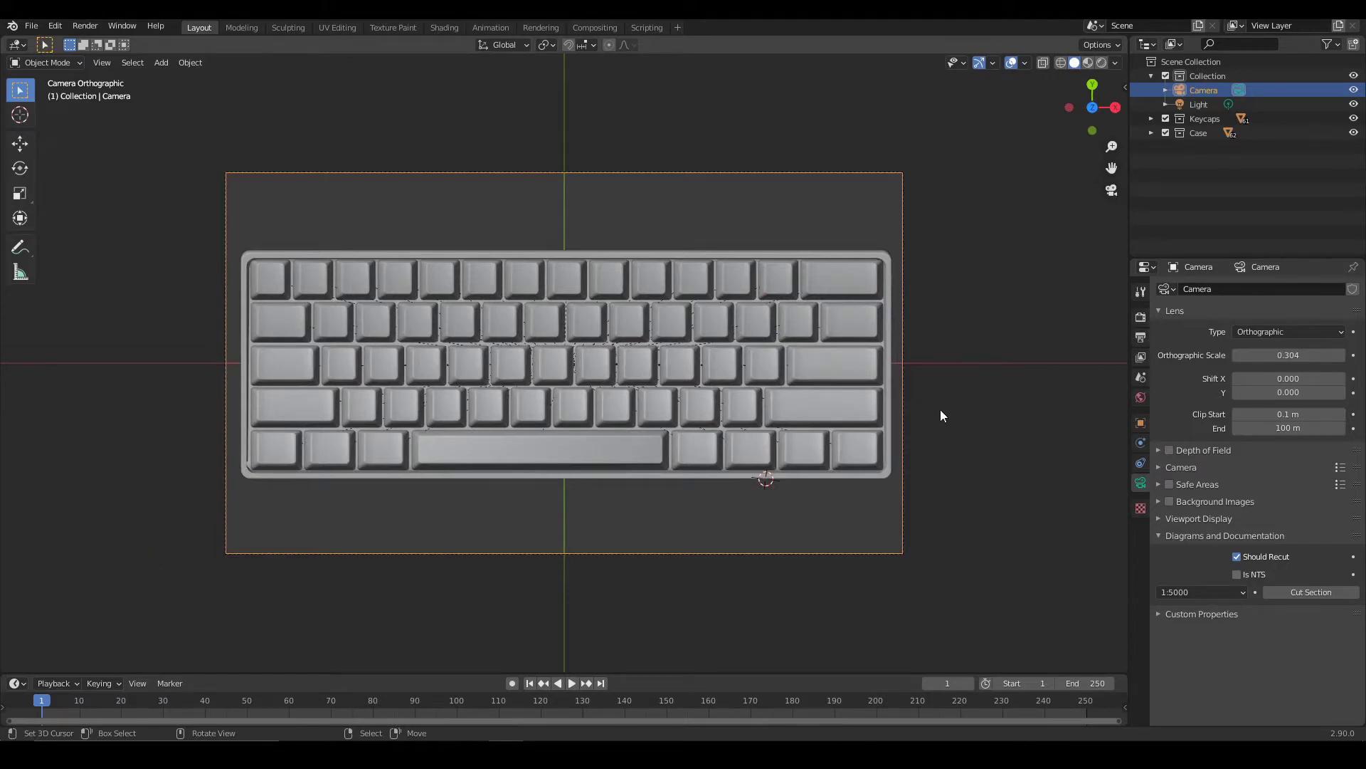
Keyframe the camera's lens type, orthographic scale, X and Y shift, location and rotation at frame 1, with auto keying enabled.
left_click_drag(812, 670, 834, 480)
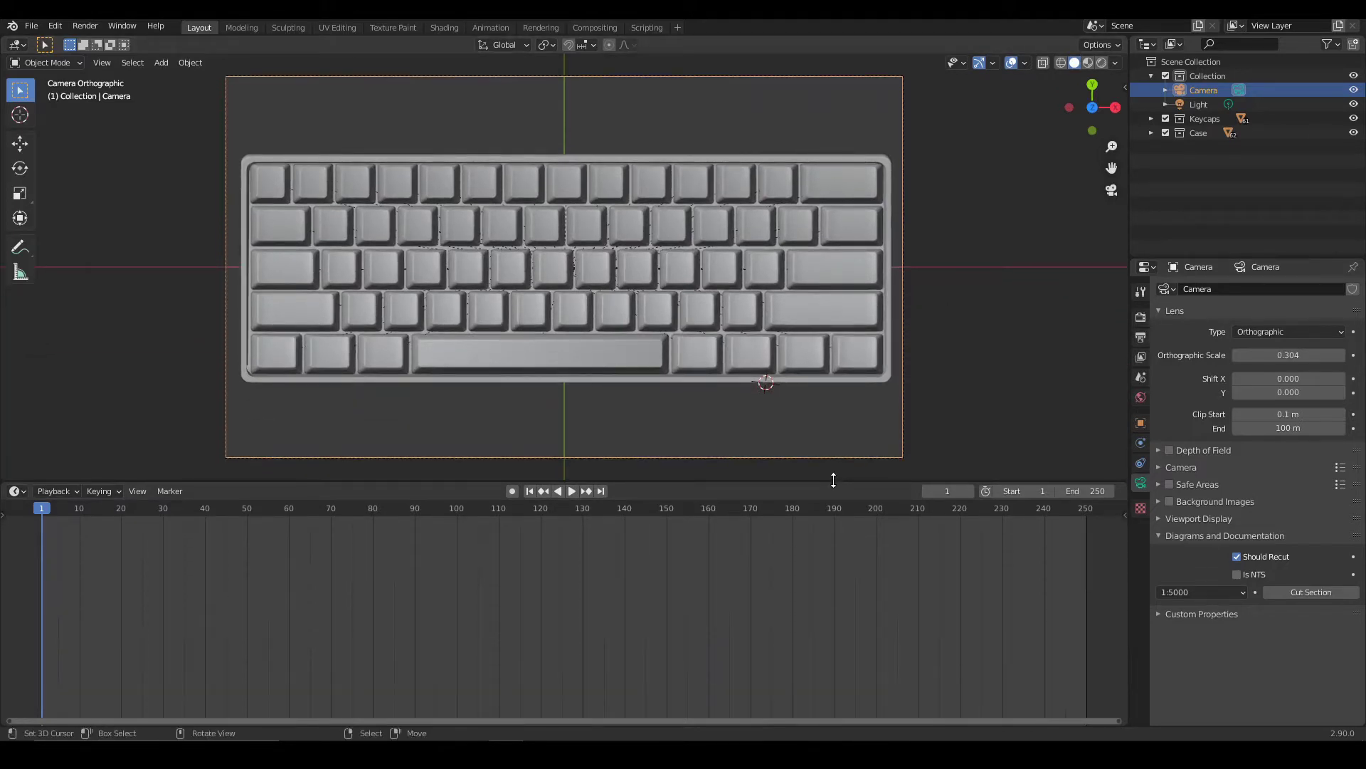
left_click(1353, 332)
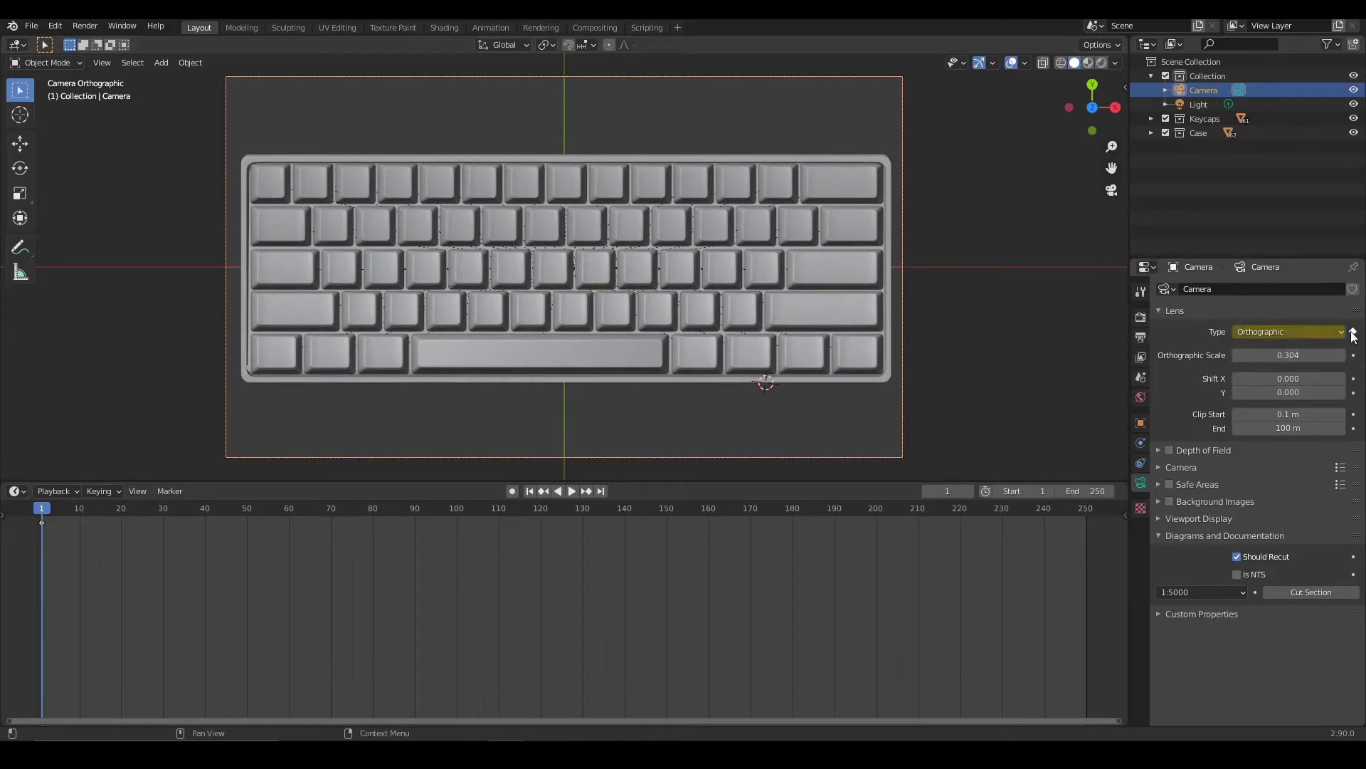
left_click(1355, 355)
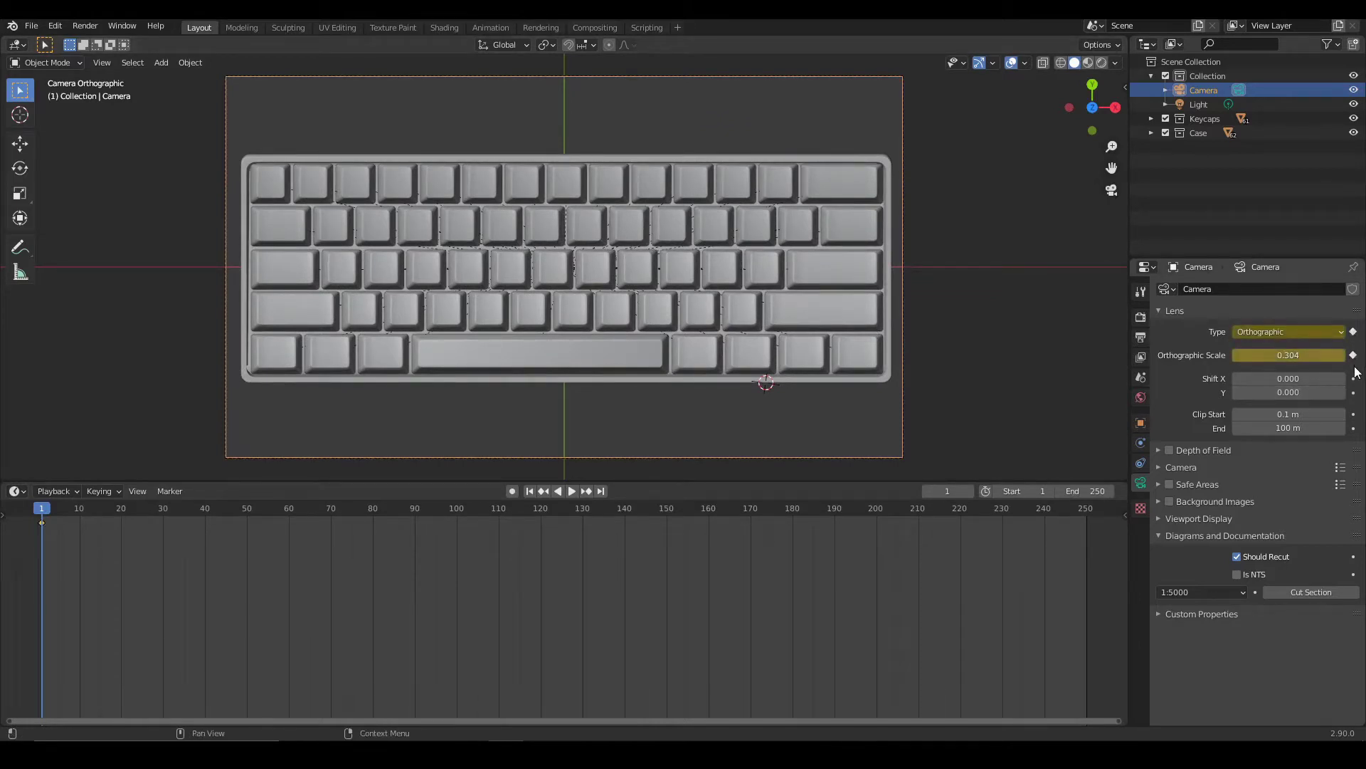
left_click(1353, 379)
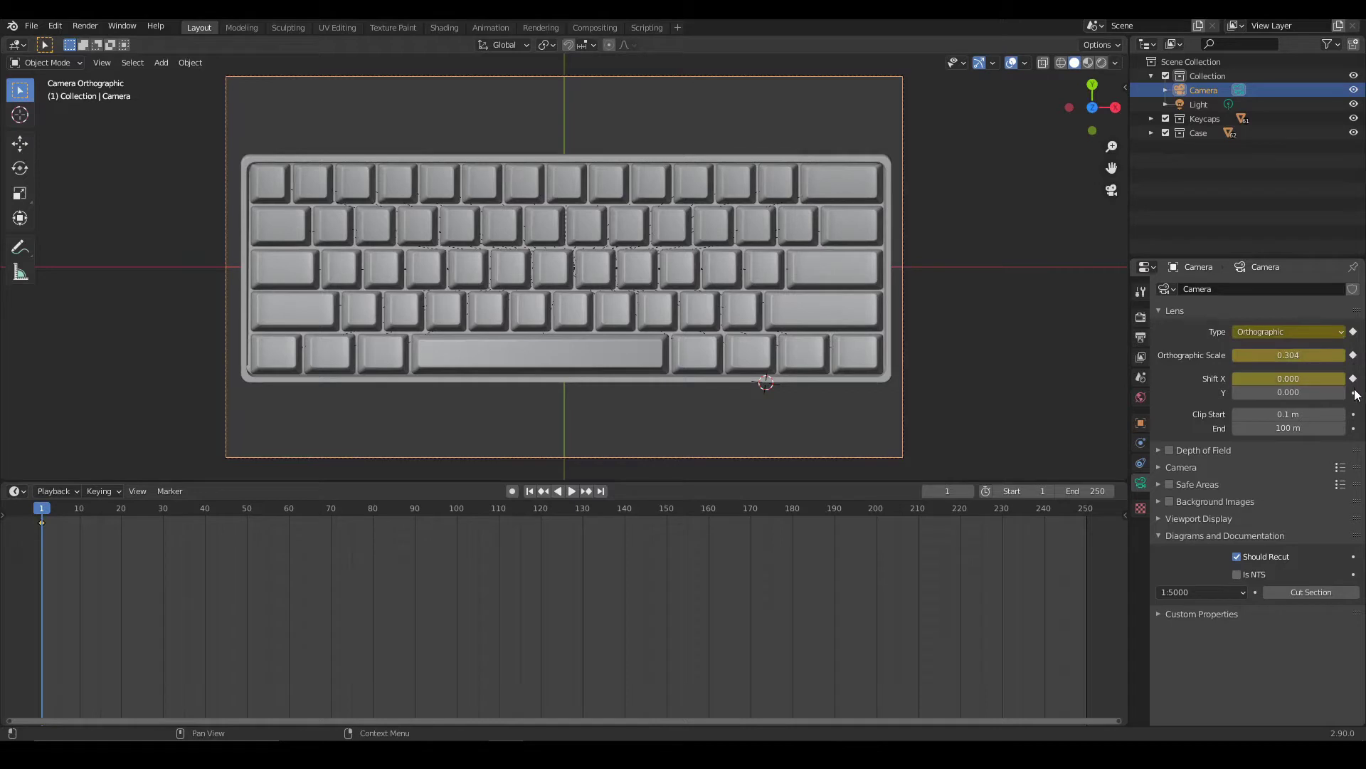
left_click(1353, 393)
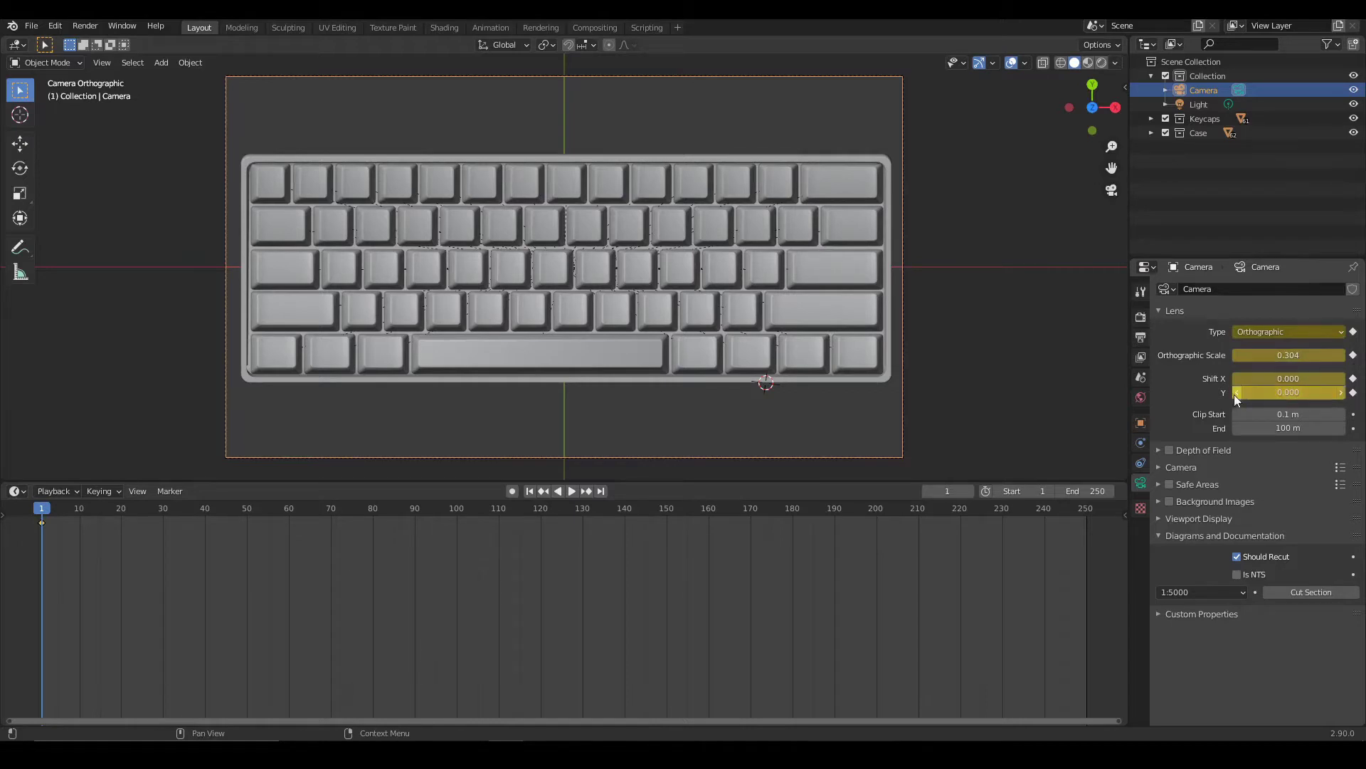
left_click(1141, 424)
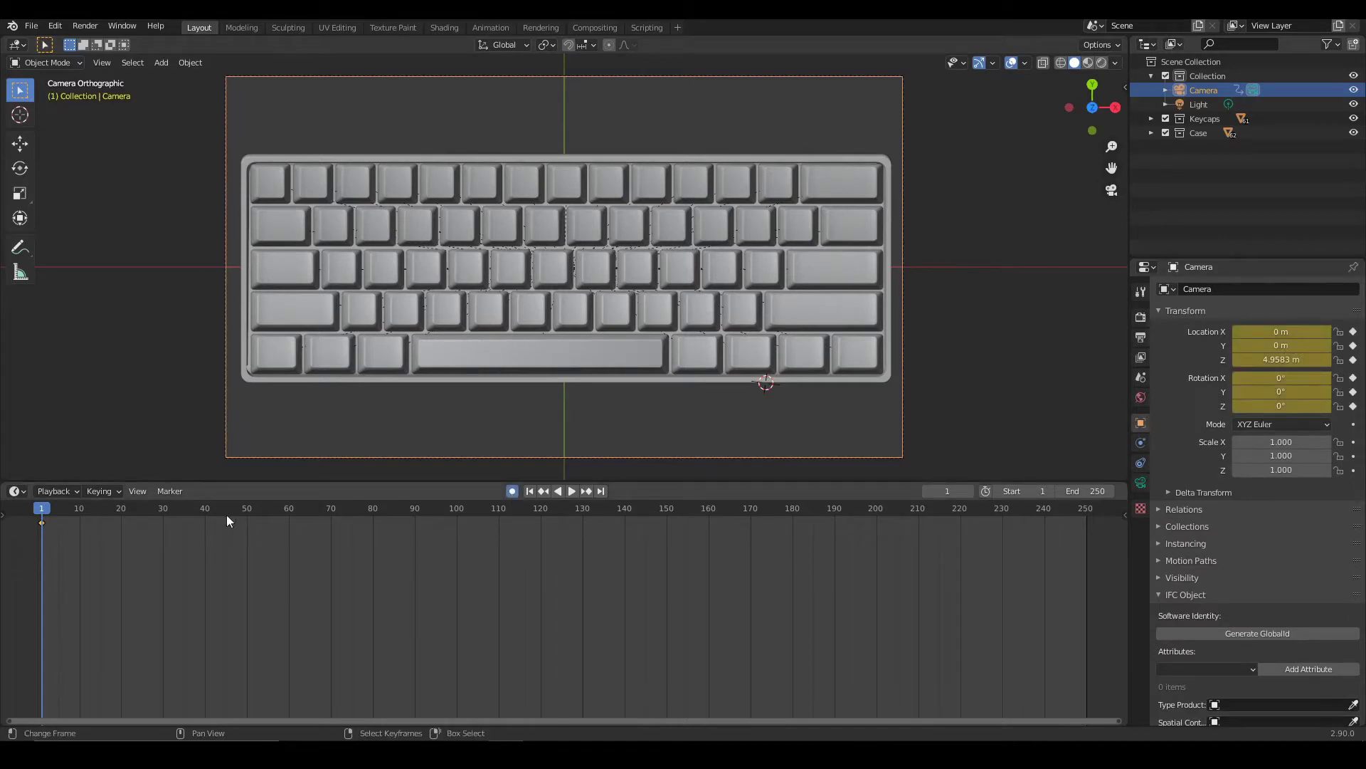
Advance to frame 2 and lock the camera to the view so that navigating moves the camera.
left_click(974, 493)
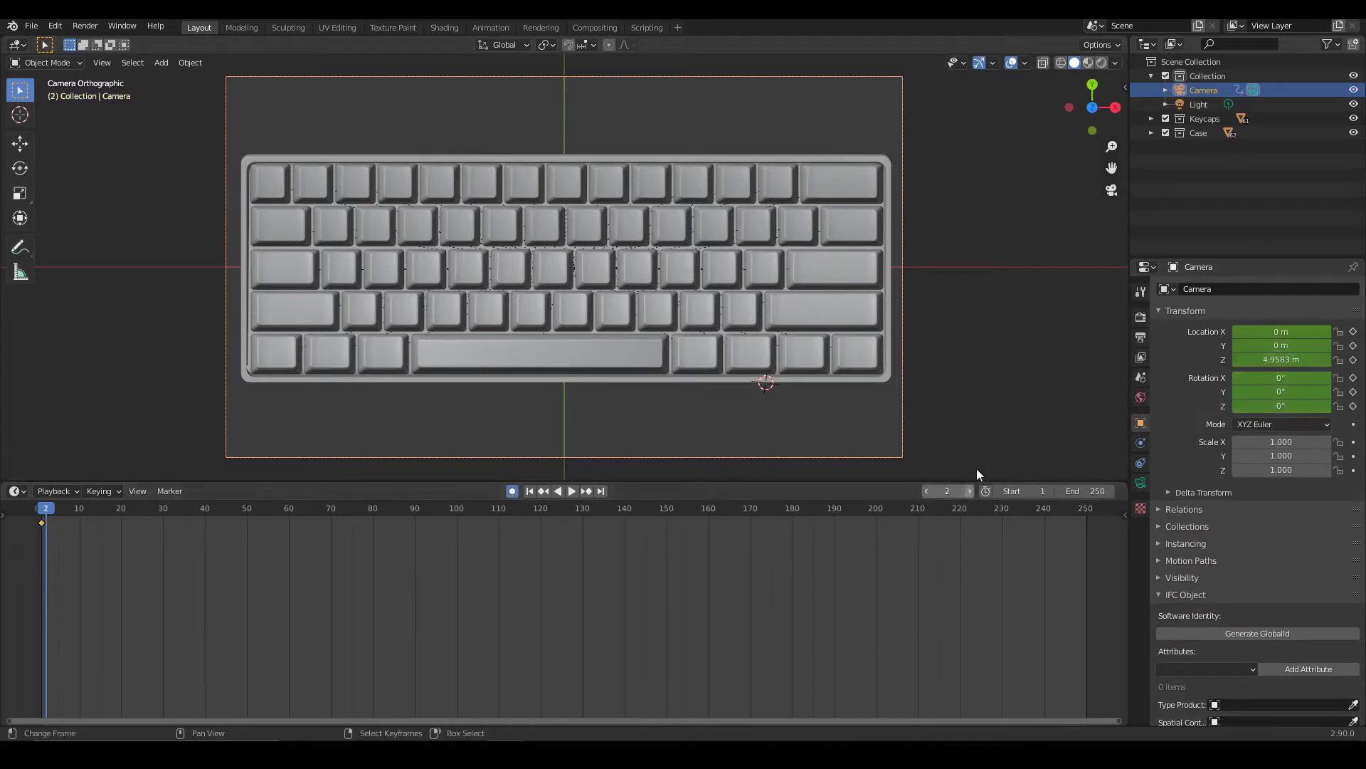
key("n")
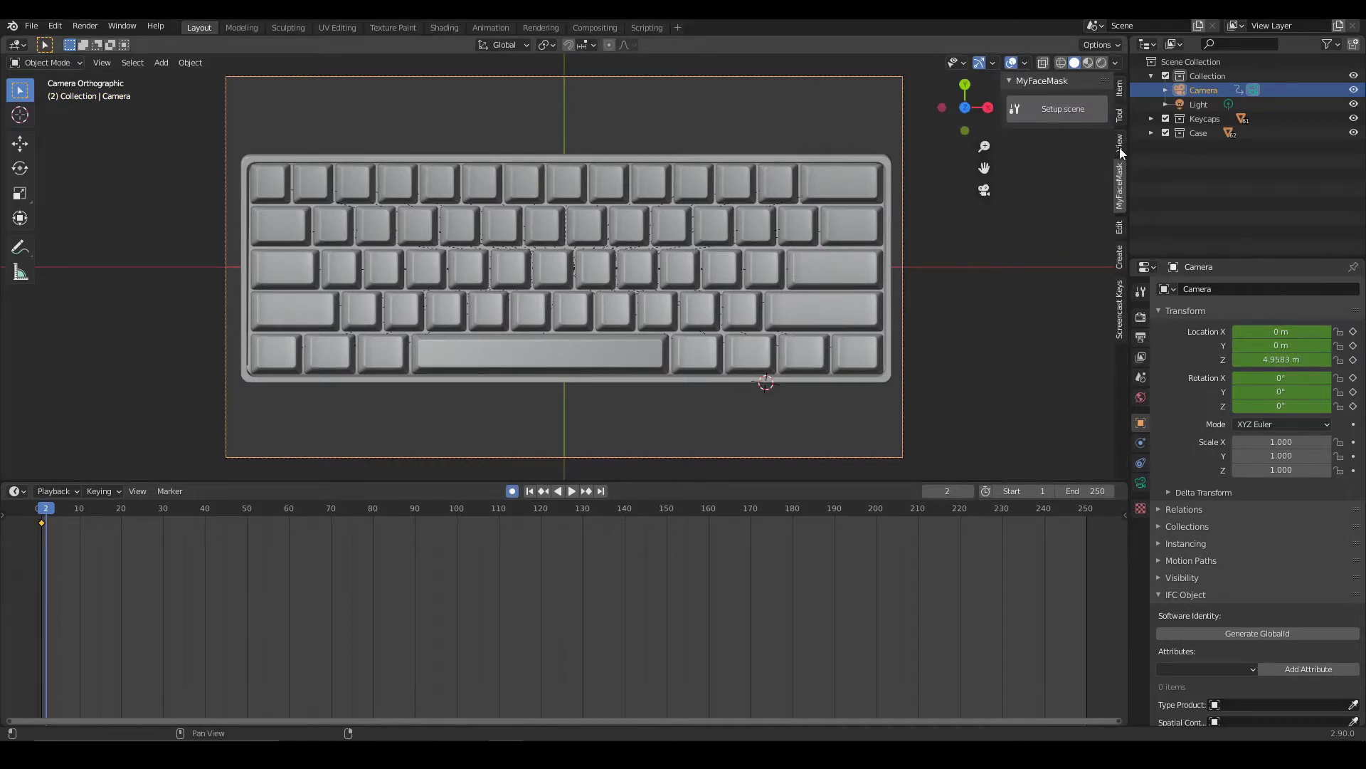
left_click(1121, 152)
left_click_drag(1004, 313, 961, 314)
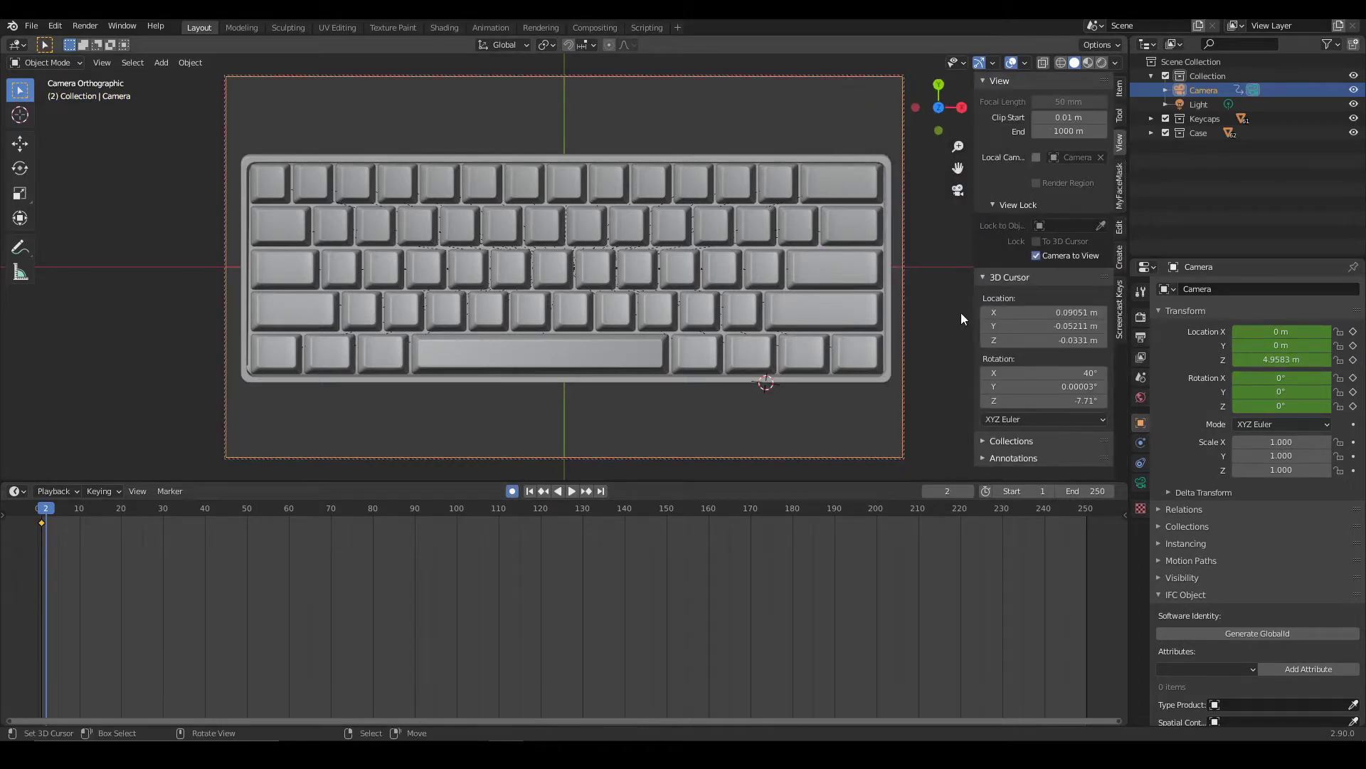
key("n")
Orbit the locked camera around to a near-front view of the keyboard at frame 2.
middle_click_drag(971, 365, 948, 305)
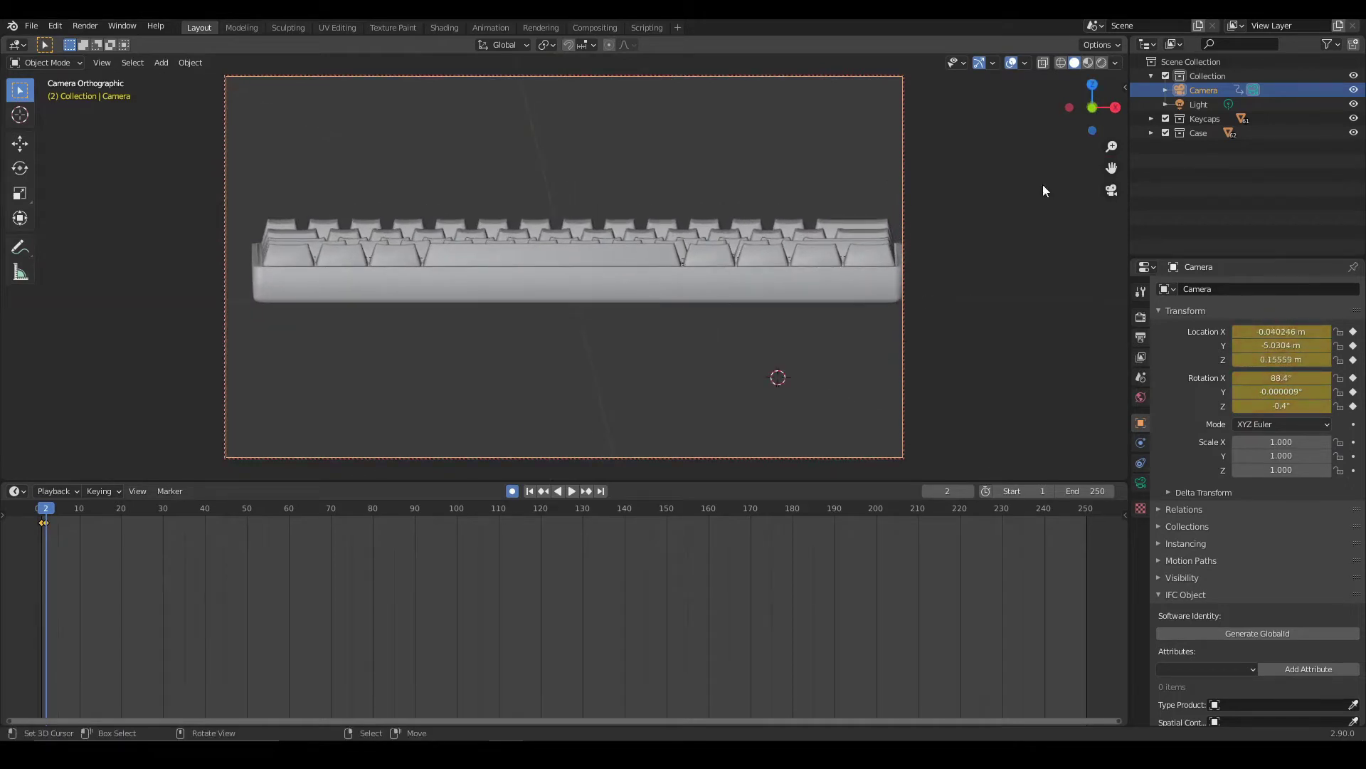
left_click(1092, 108)
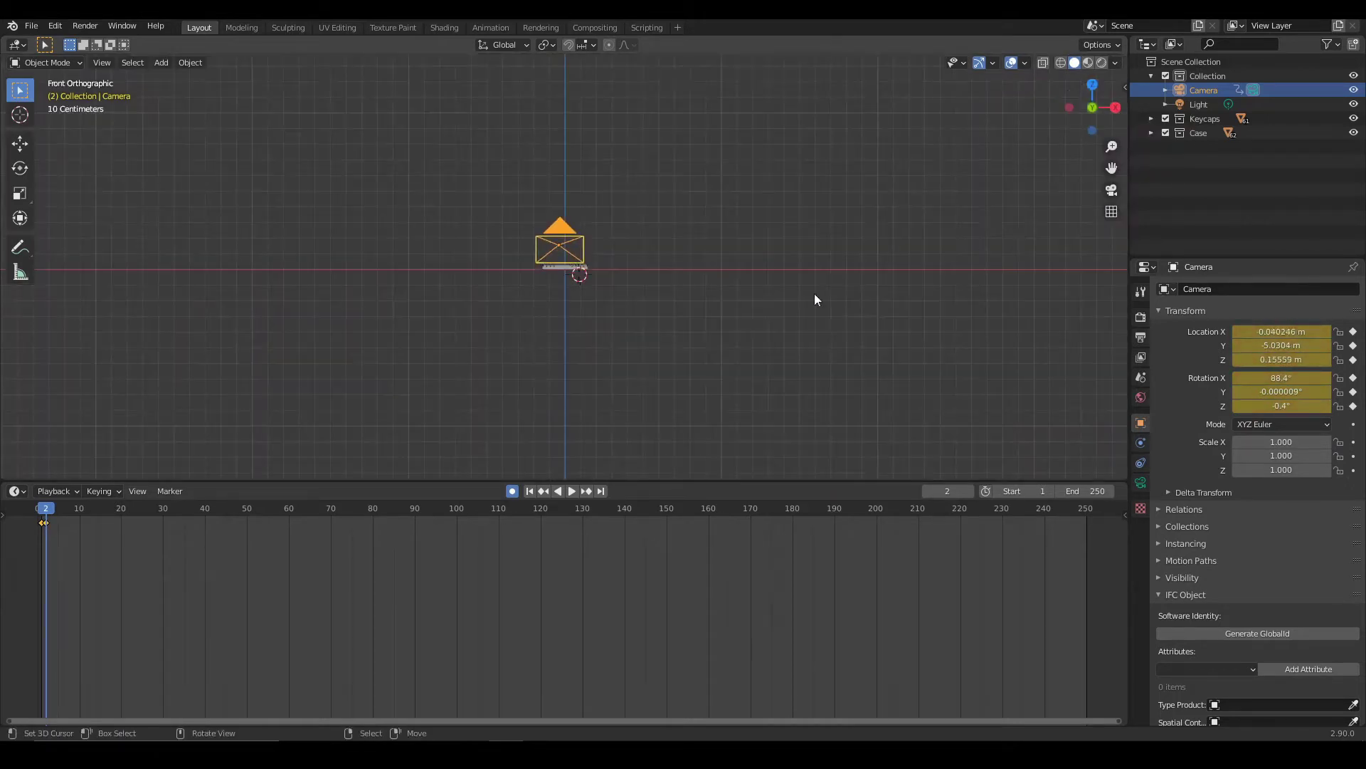
left_click(1112, 190)
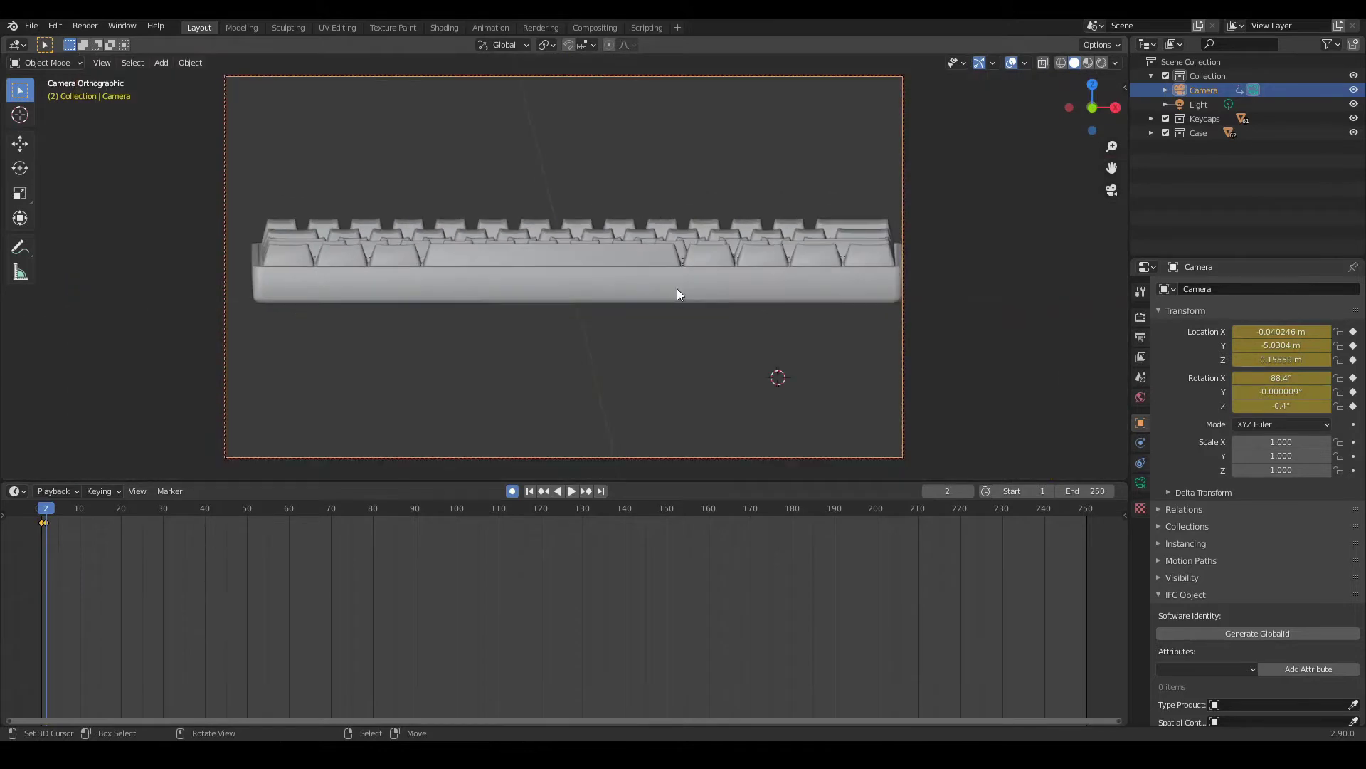
scroll(960, 366, "down", 1)
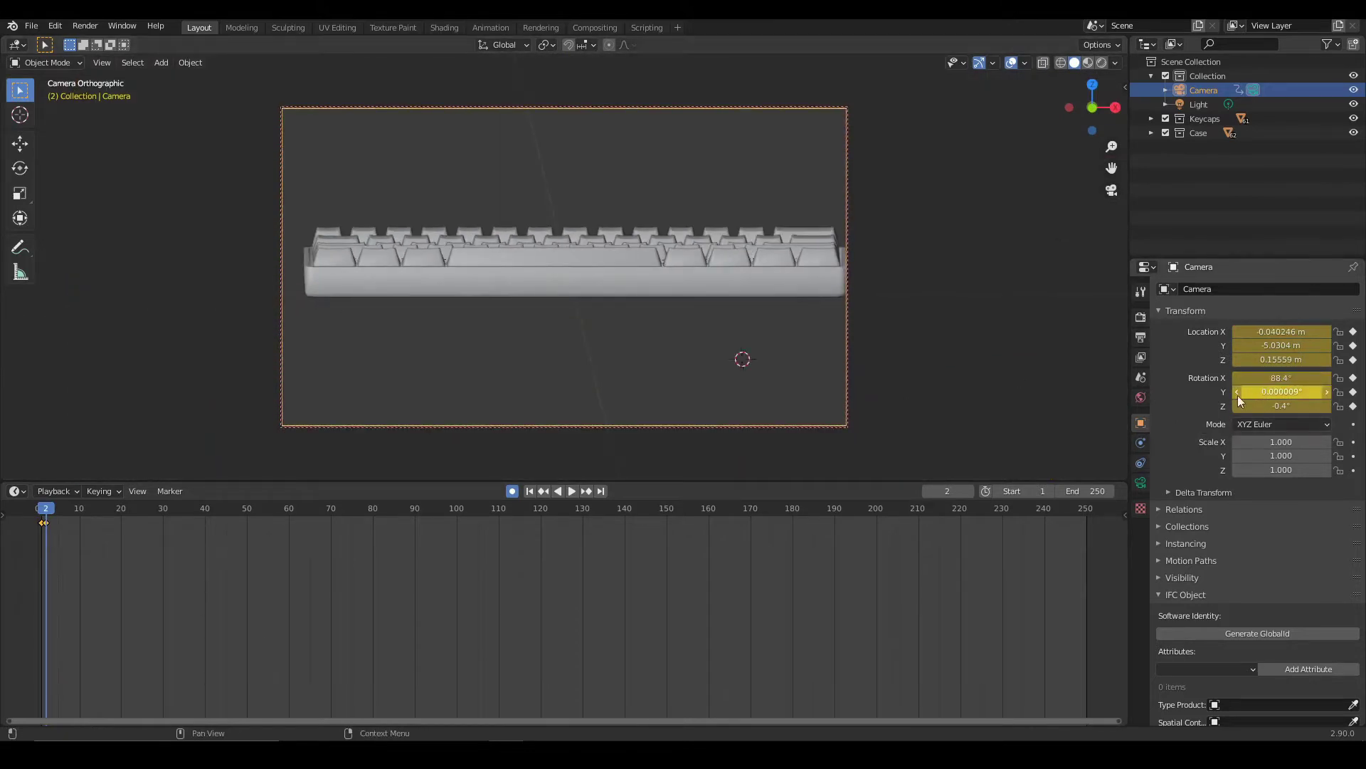
key("minus")
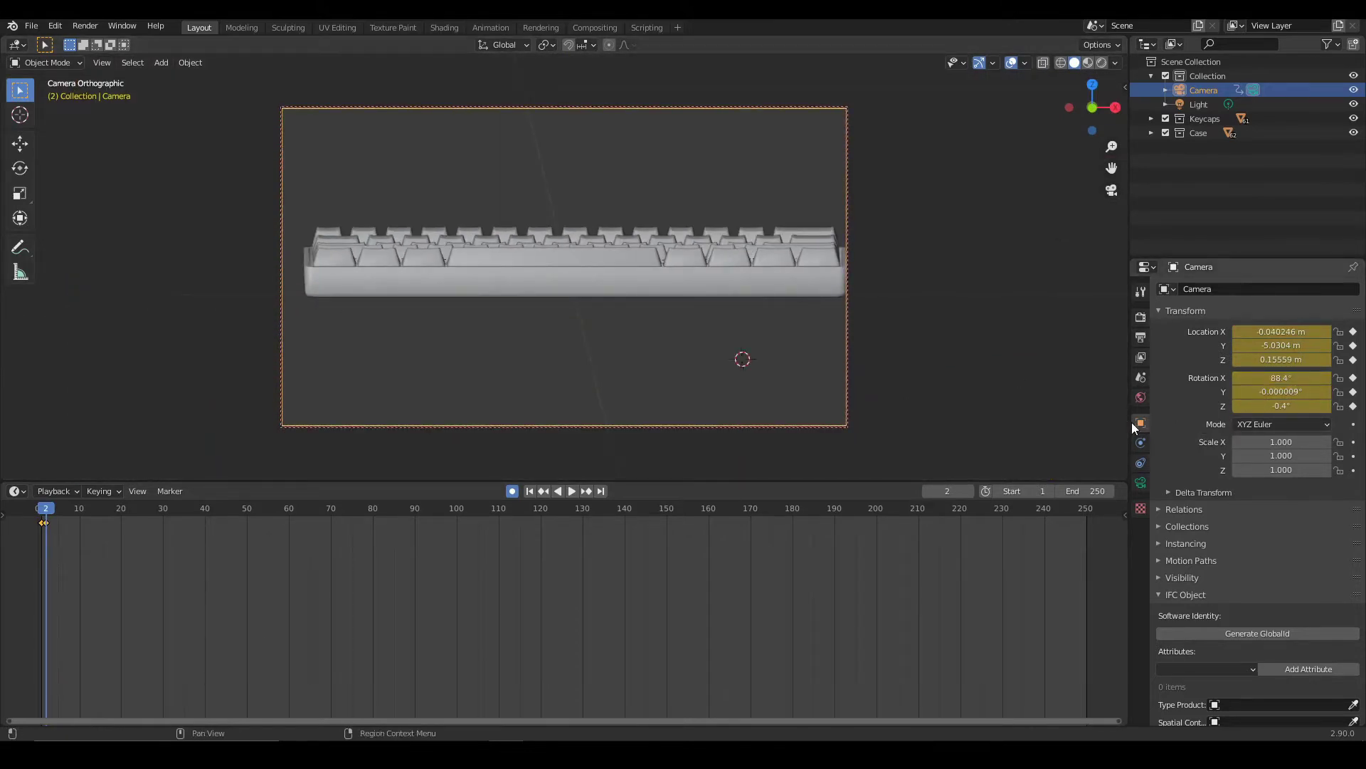
left_click_drag(1291, 376, 1291, 395)
key("ctrl+z")
Set the camera's rotation at frame 2 to 90° on X and 0° on Y and Z.
left_click(1289, 379)
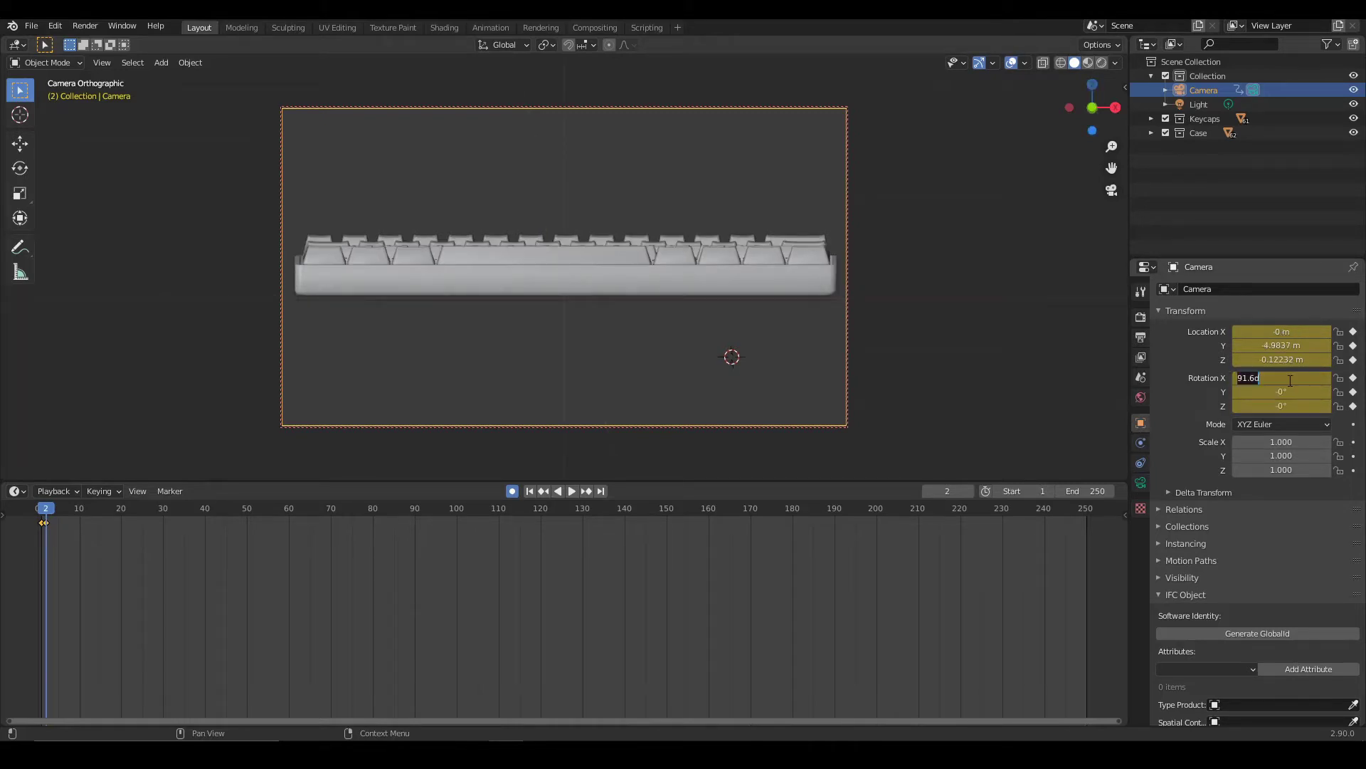
type("90")
key("Return")
left_click(1287, 394)
key("Escape")
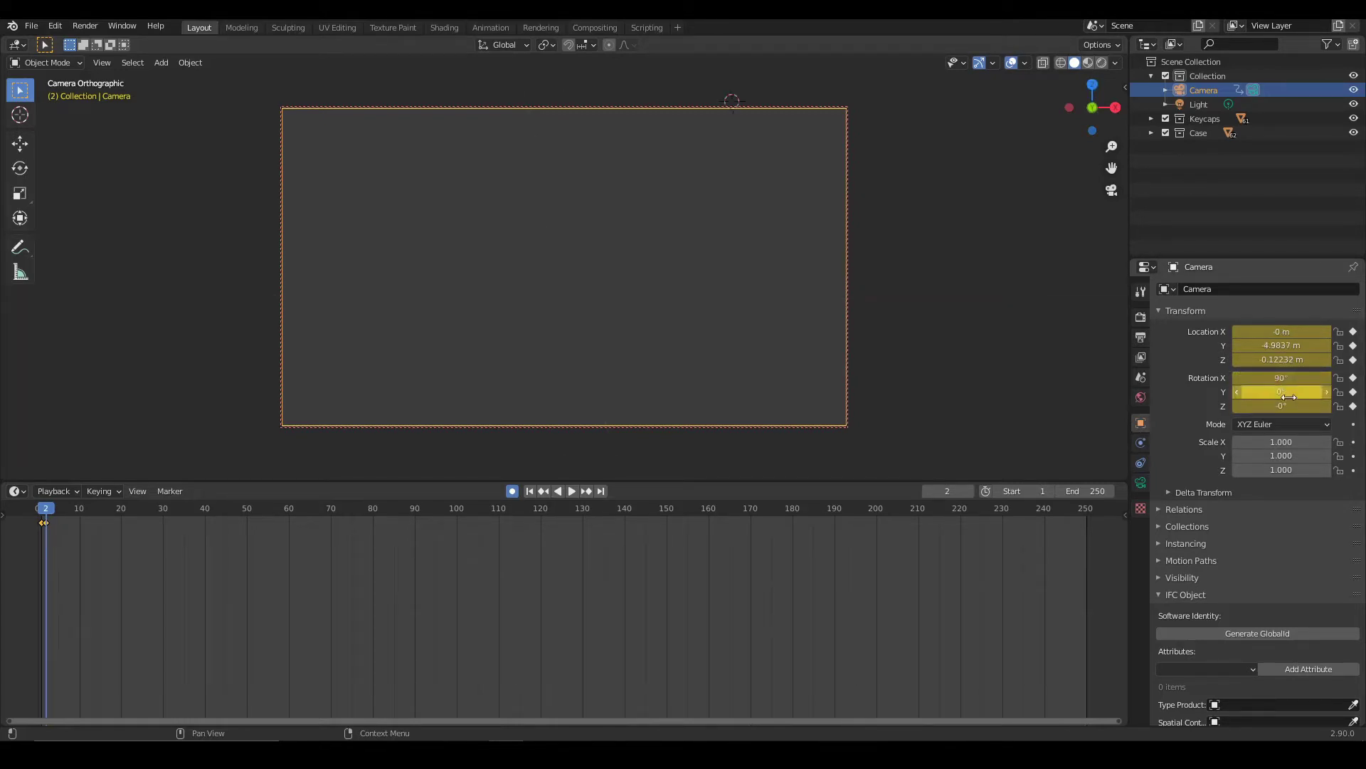
left_click(1296, 407)
type("0")
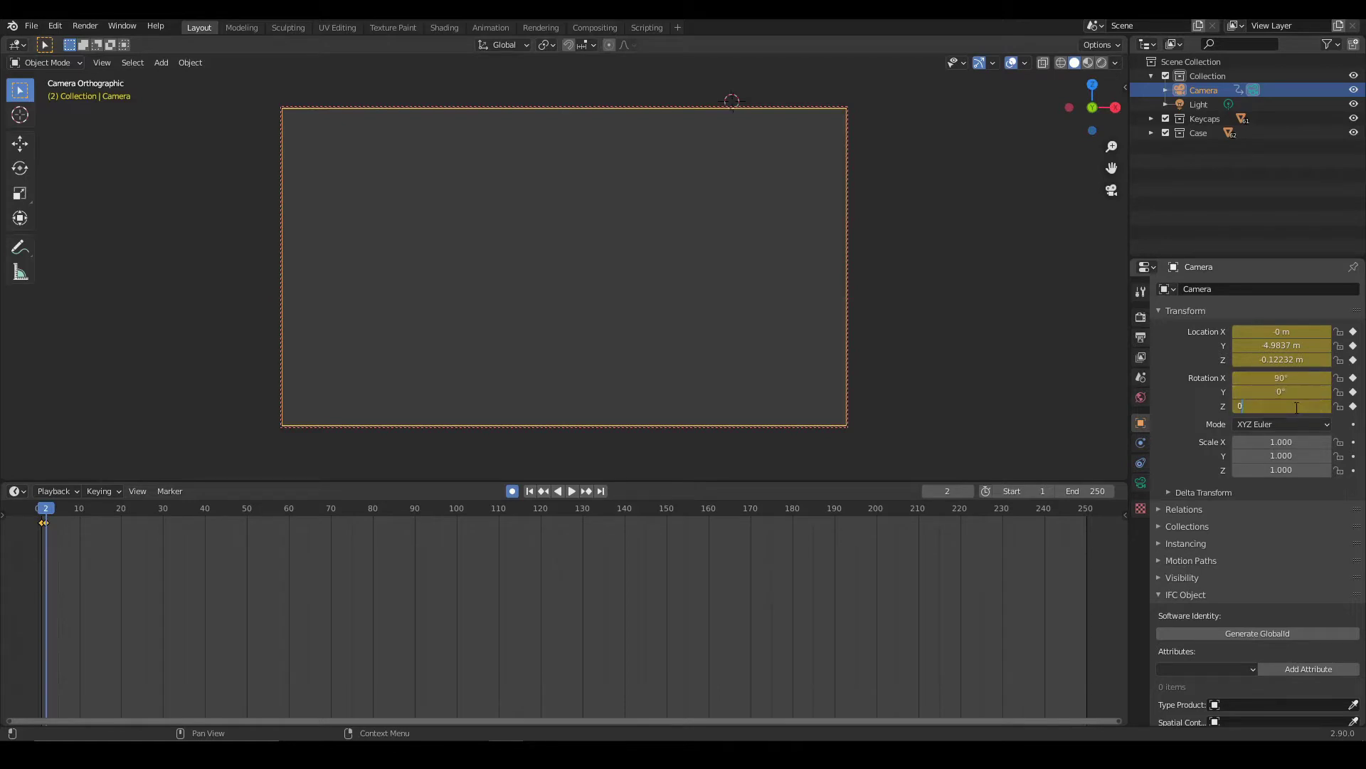
key("Return")
scroll(879, 260, "down", 3)
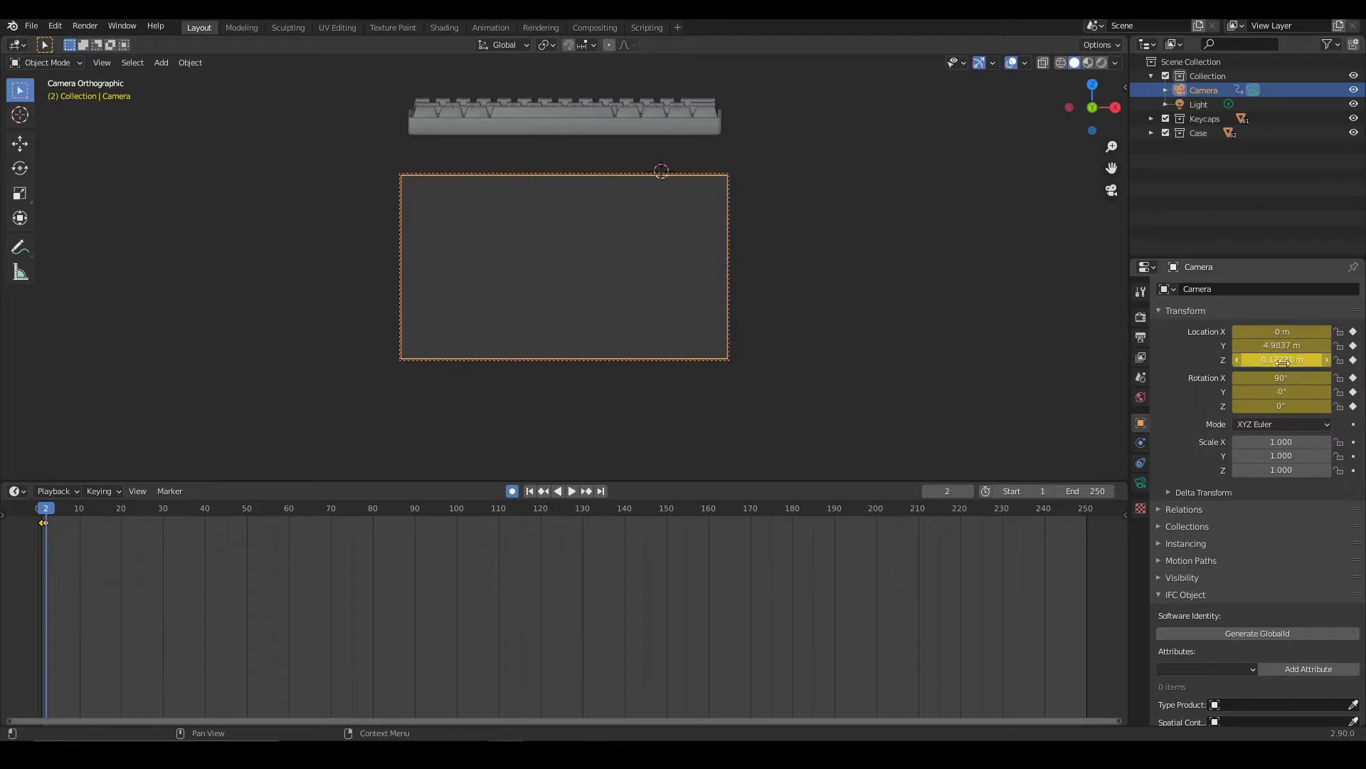
Set the camera's Z location at frame 2 to 0.018686 m and key its orthographic scale at 0.304.
left_click_drag(1281, 359, 1324, 360)
scroll(662, 242, "up", 5)
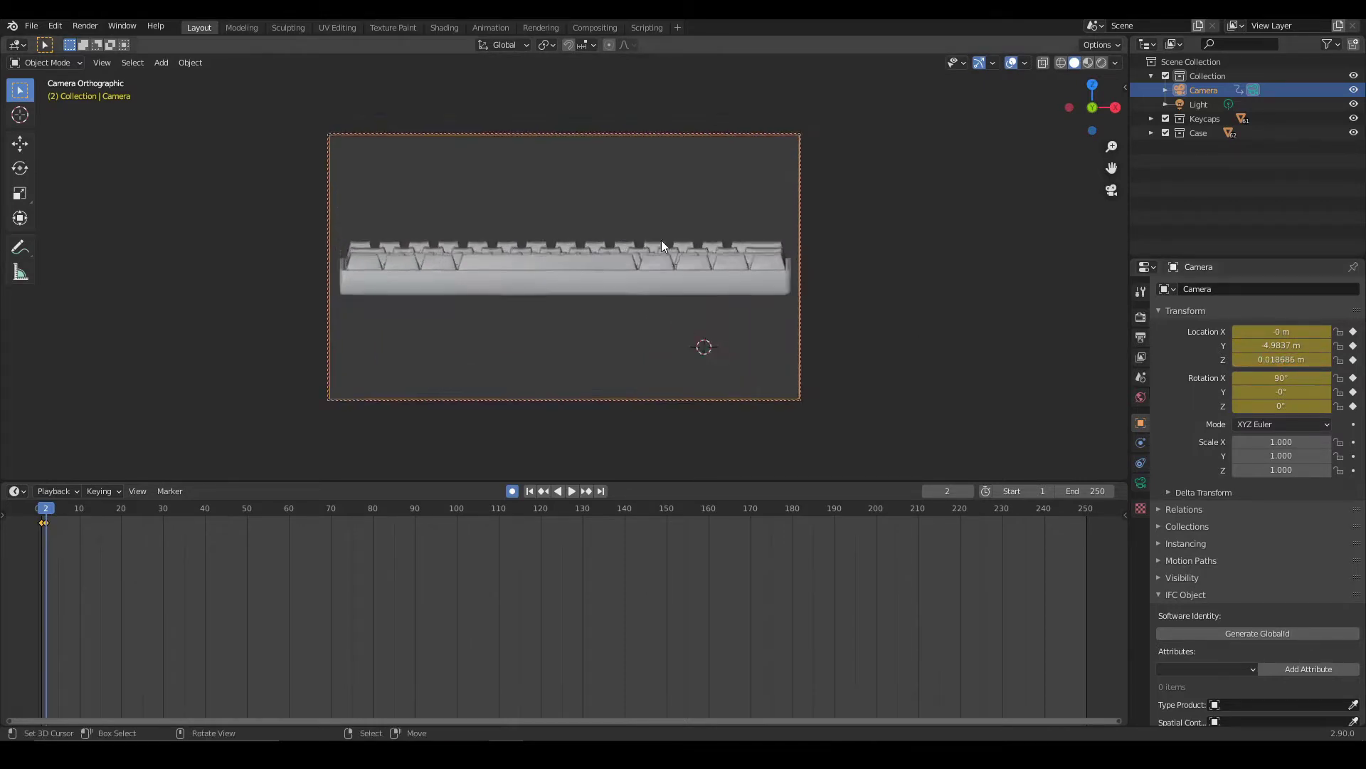
scroll(663, 242, "down", 2)
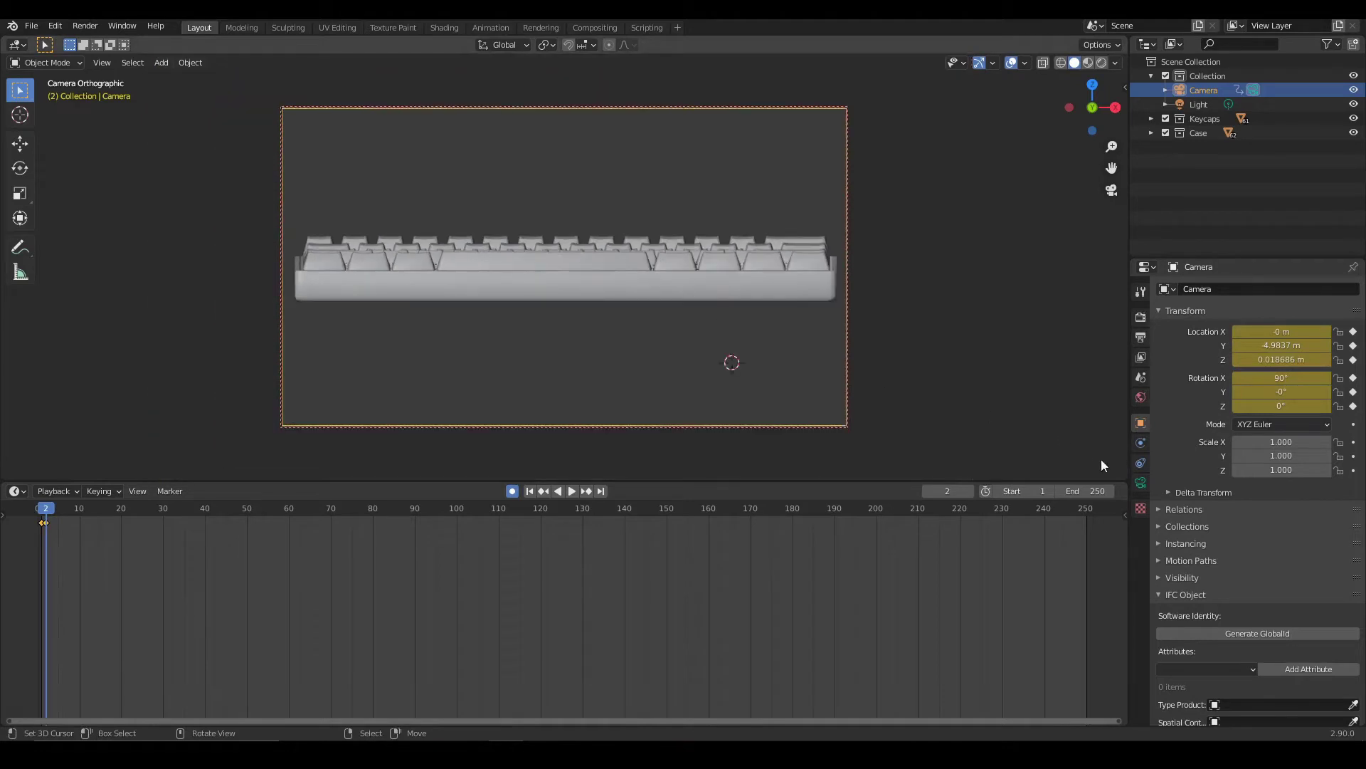
left_click(1141, 483)
mouse_move(1253, 355)
left_mouse_down()
mouse_move(1274, 354)
mouse_move(1238, 354)
mouse_move(1260, 356)
left_mouse_up()
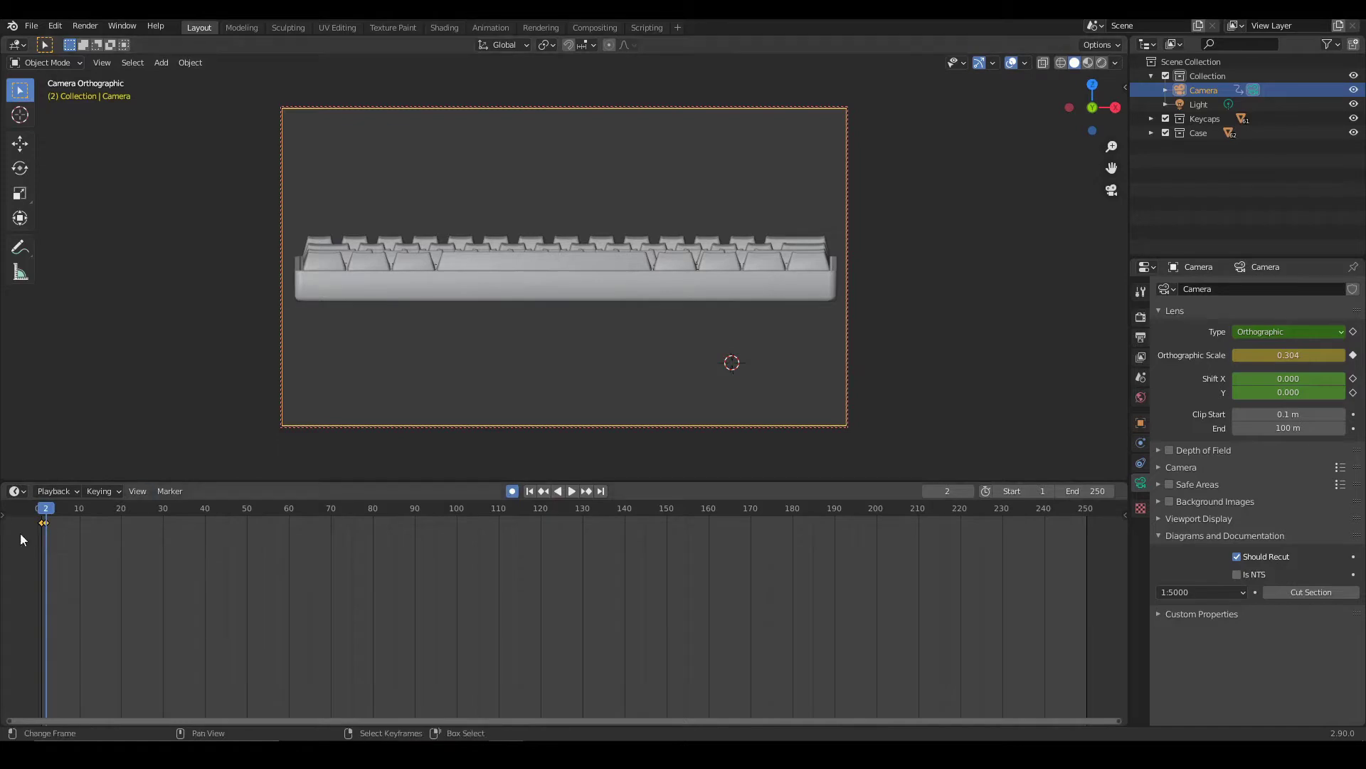
Advance the timeline to frame 3 for the next camera view.
key("space")
left_click_drag(45, 514, 49, 514)
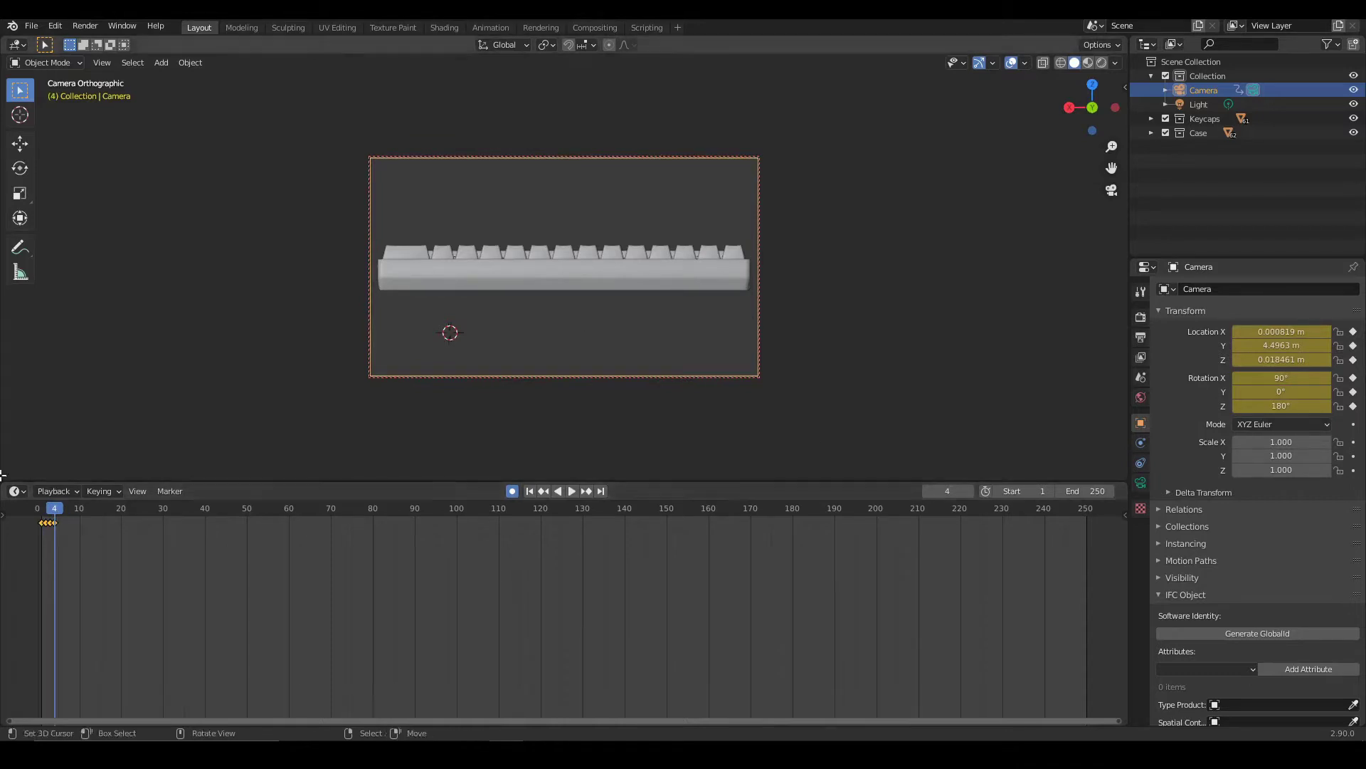
key("space")
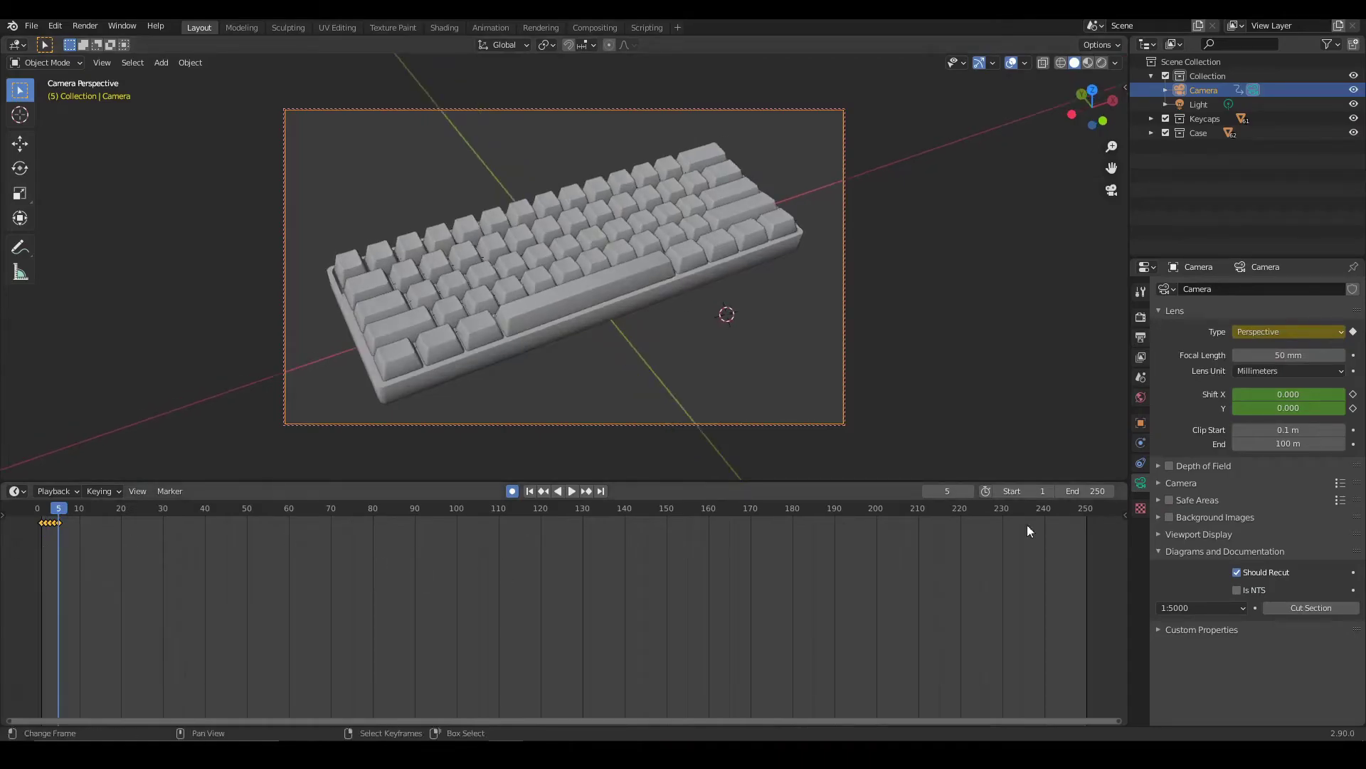
Set the end frame of the animation range to 5.
left_click(1091, 491)
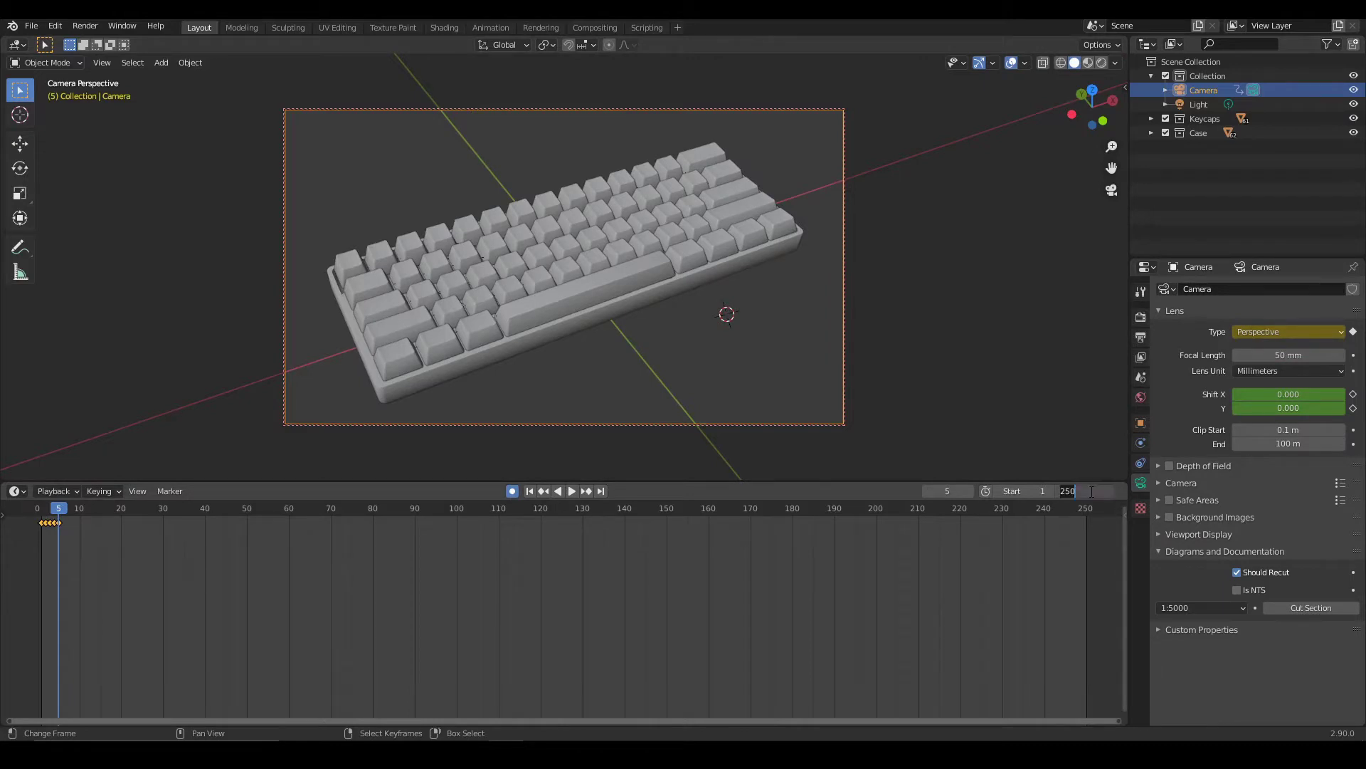
type("5")
key("Return")
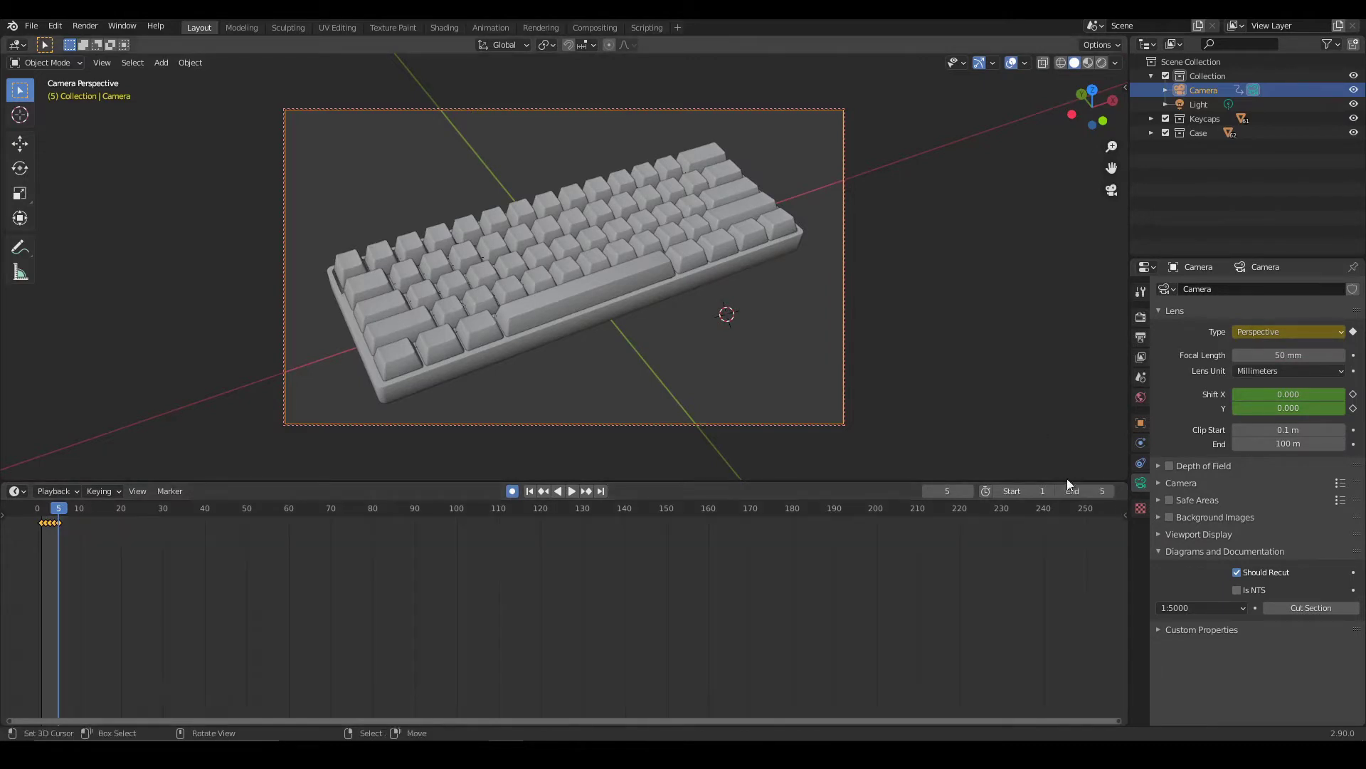
key("Home")
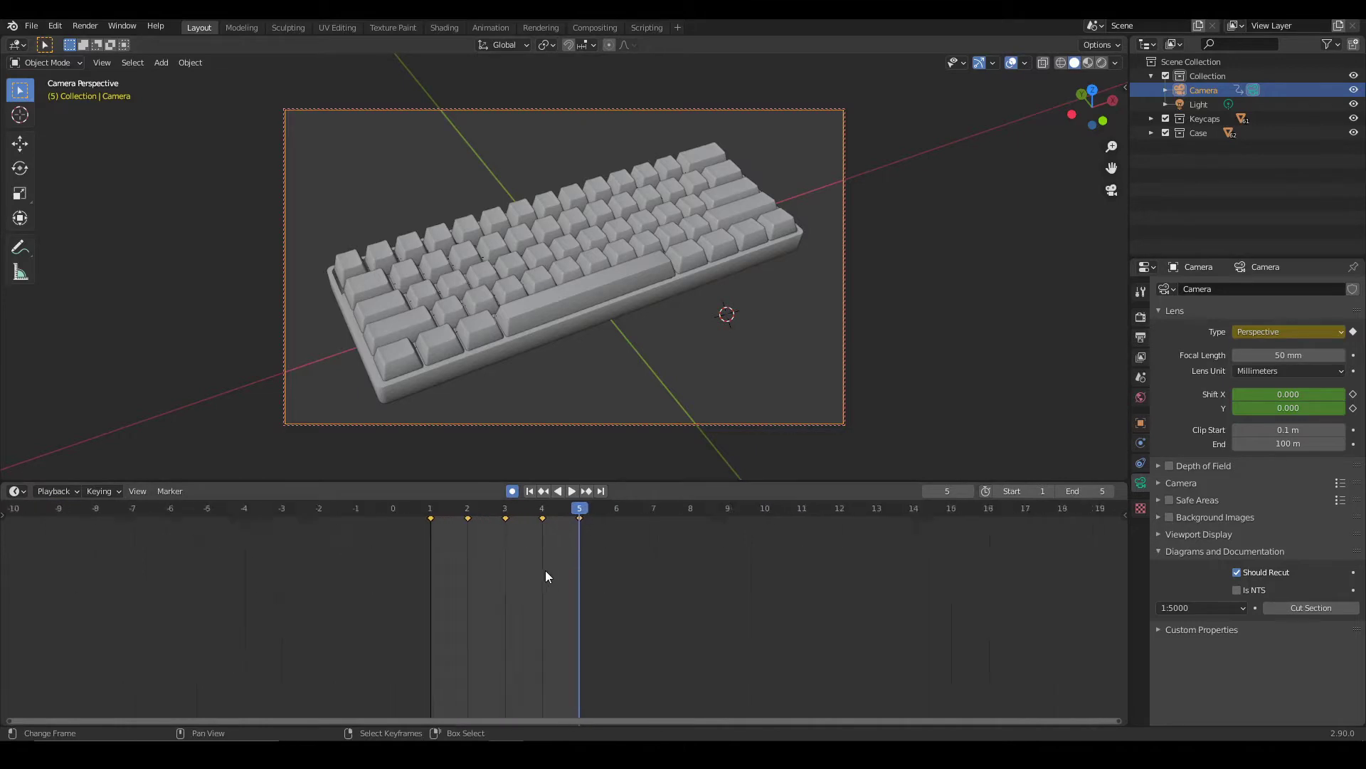
Preview the five keyframed camera views in playback and return to frame 1.
key("space")
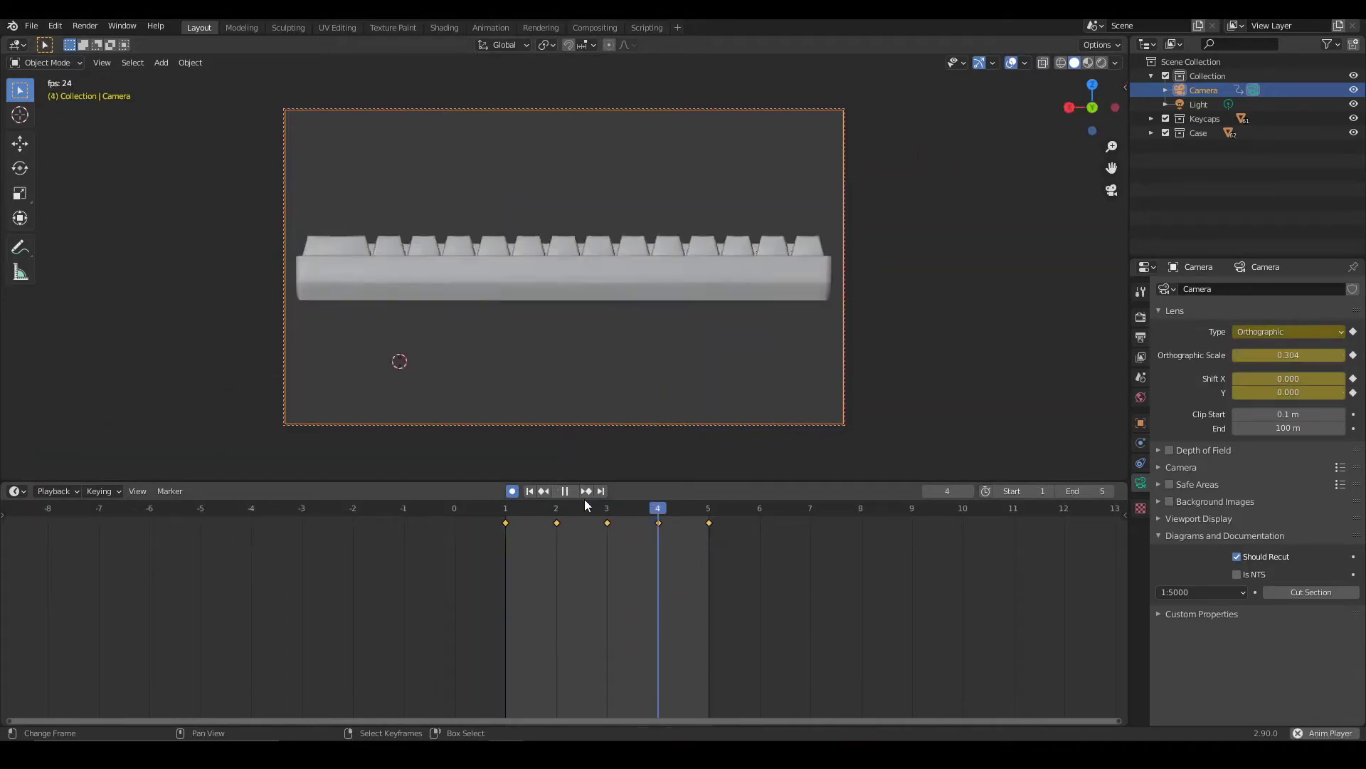
left_click(573, 491)
left_click_drag(710, 511, 504, 511)
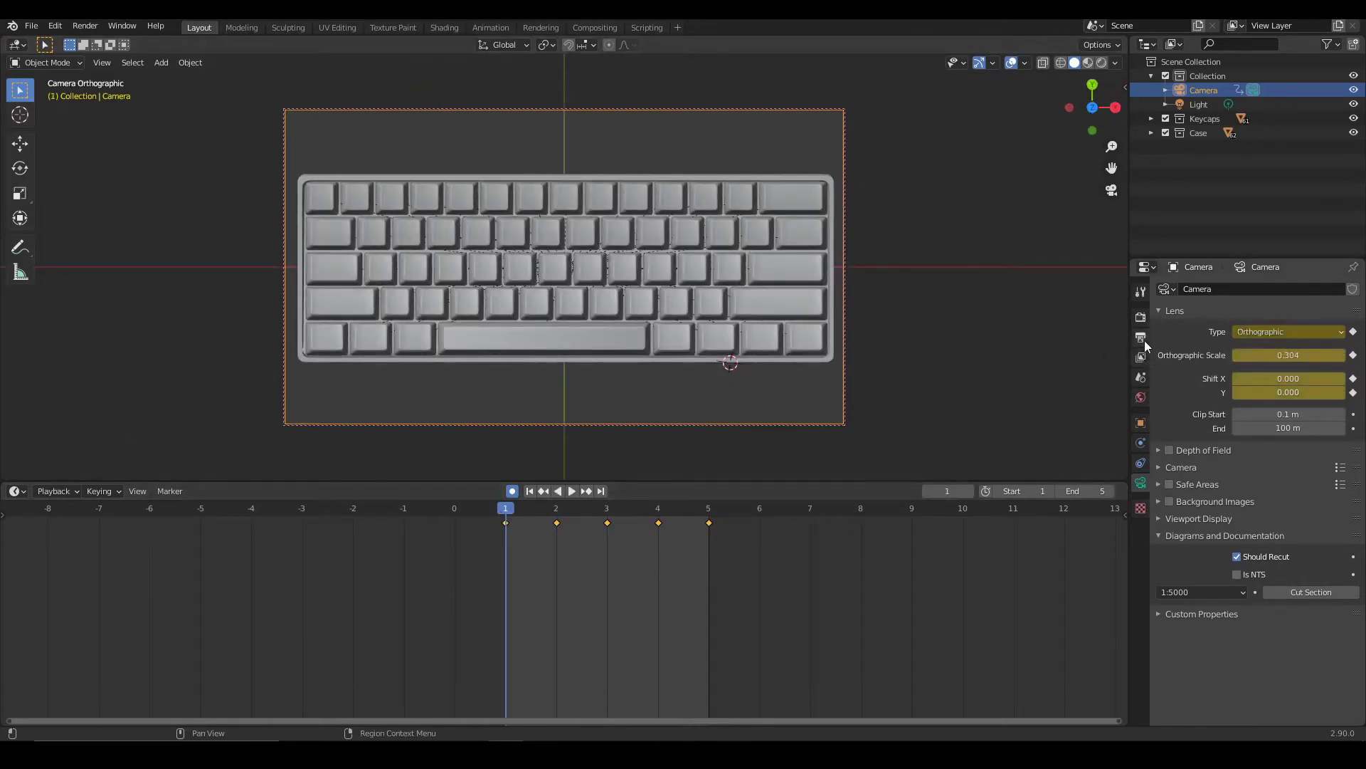
Set the scene's output frame rate to a custom value of 1 fps.
left_click(1143, 318)
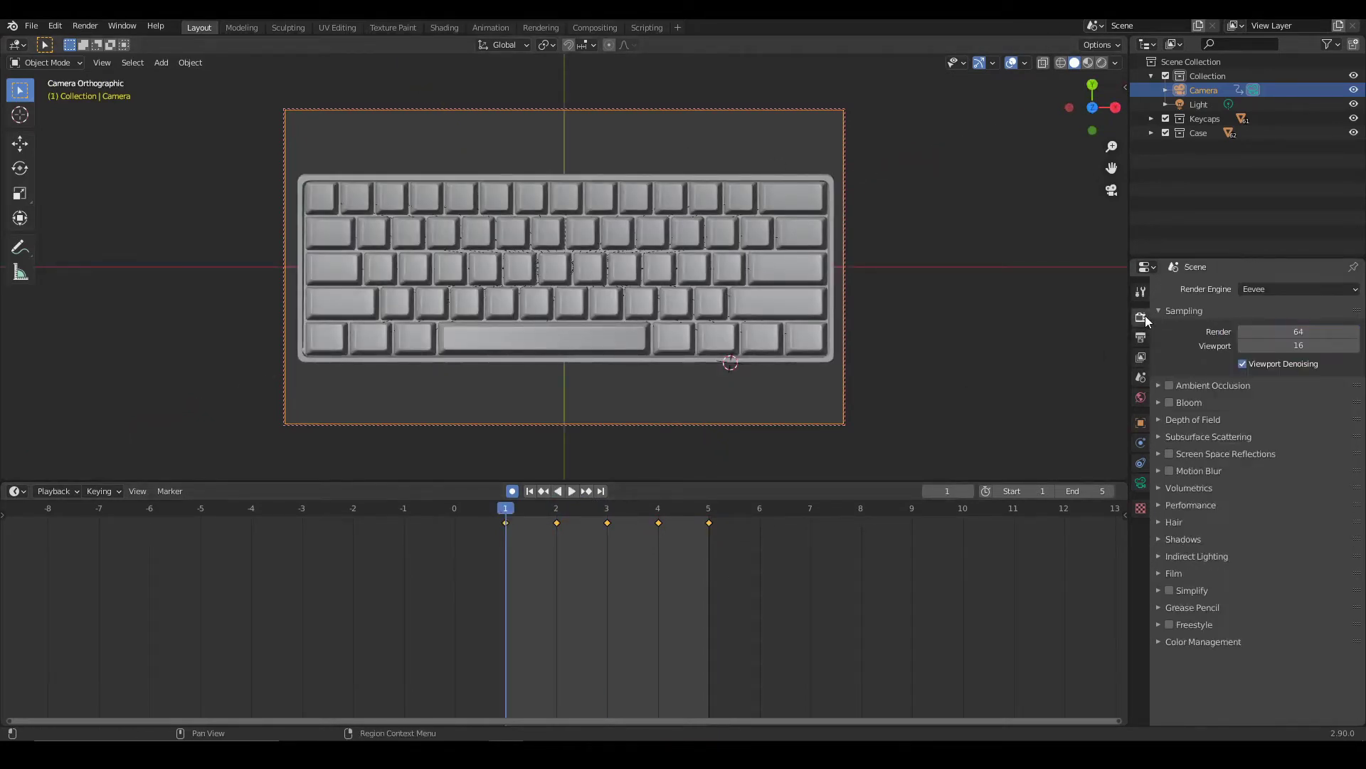
left_click(1140, 340)
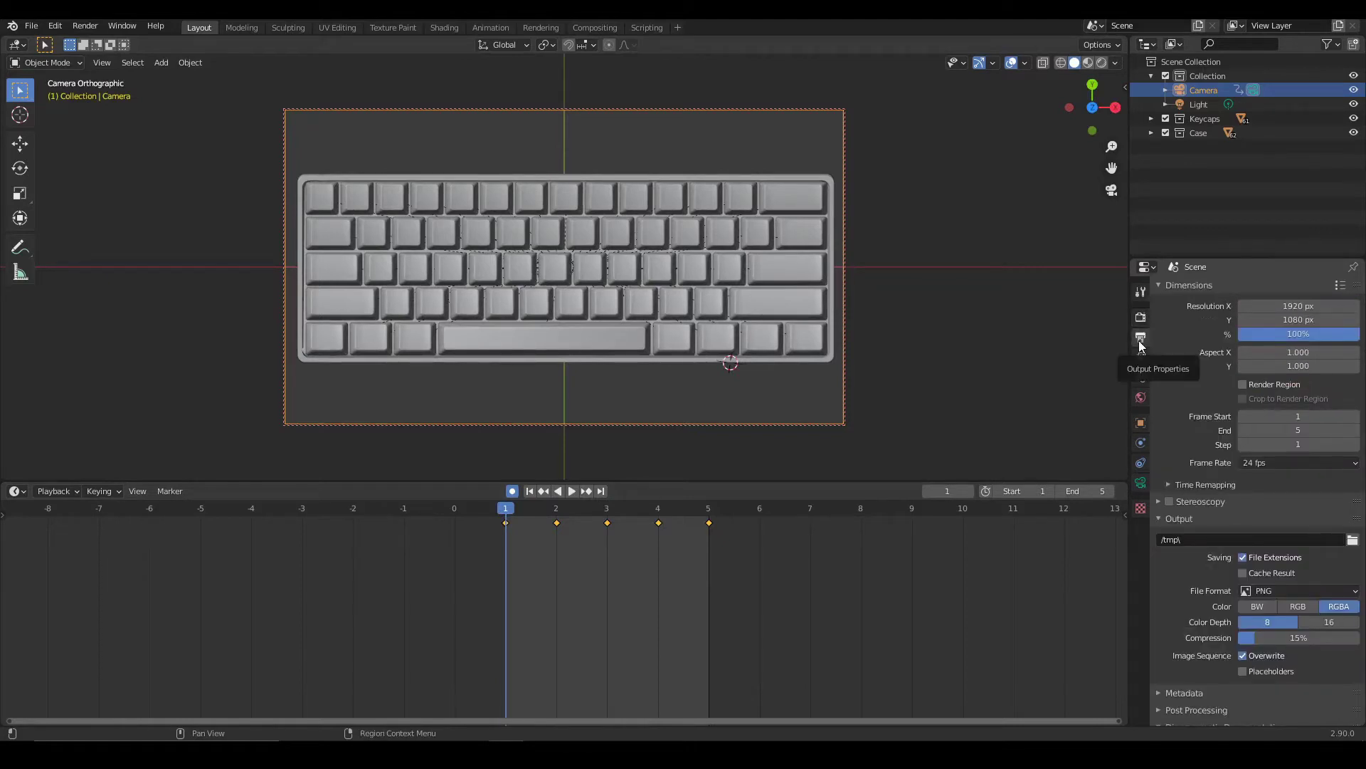
left_click(1270, 462)
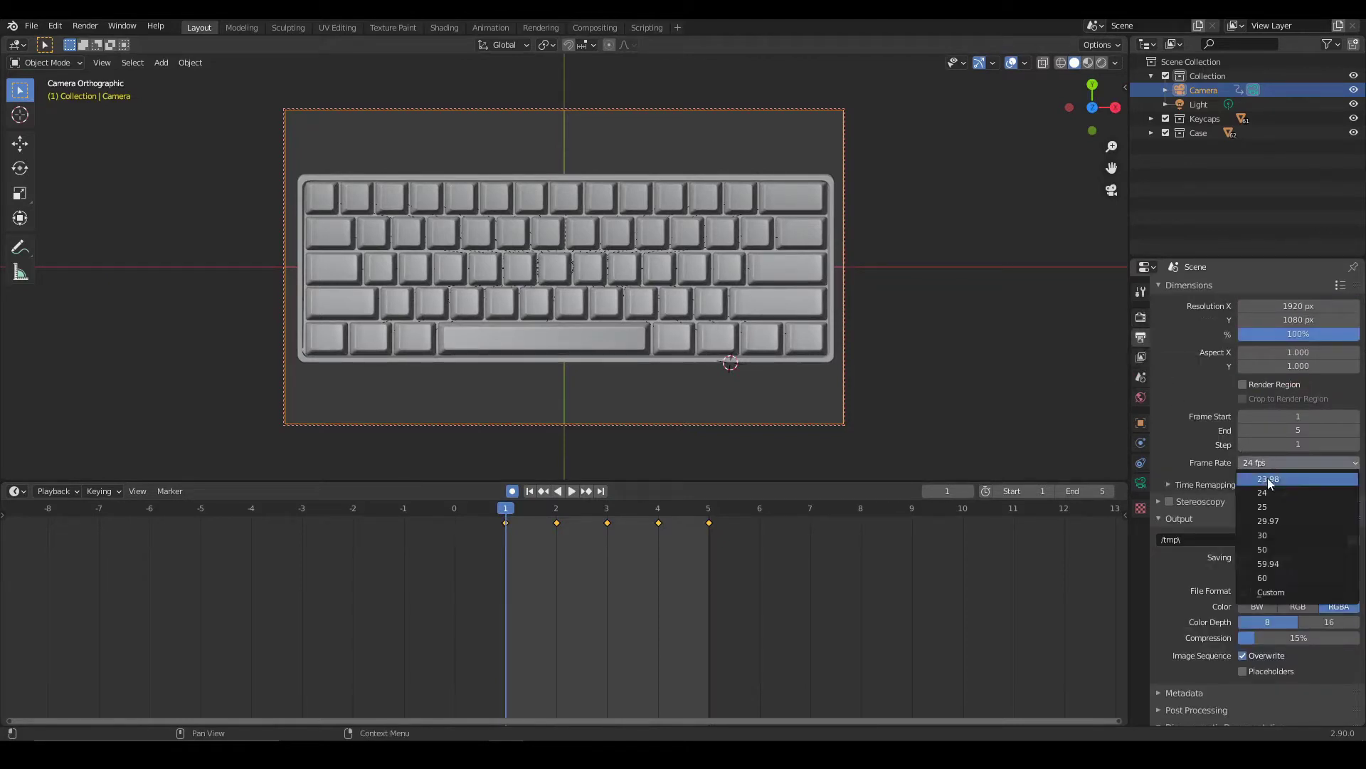
left_click(1289, 591)
left_click(1297, 482)
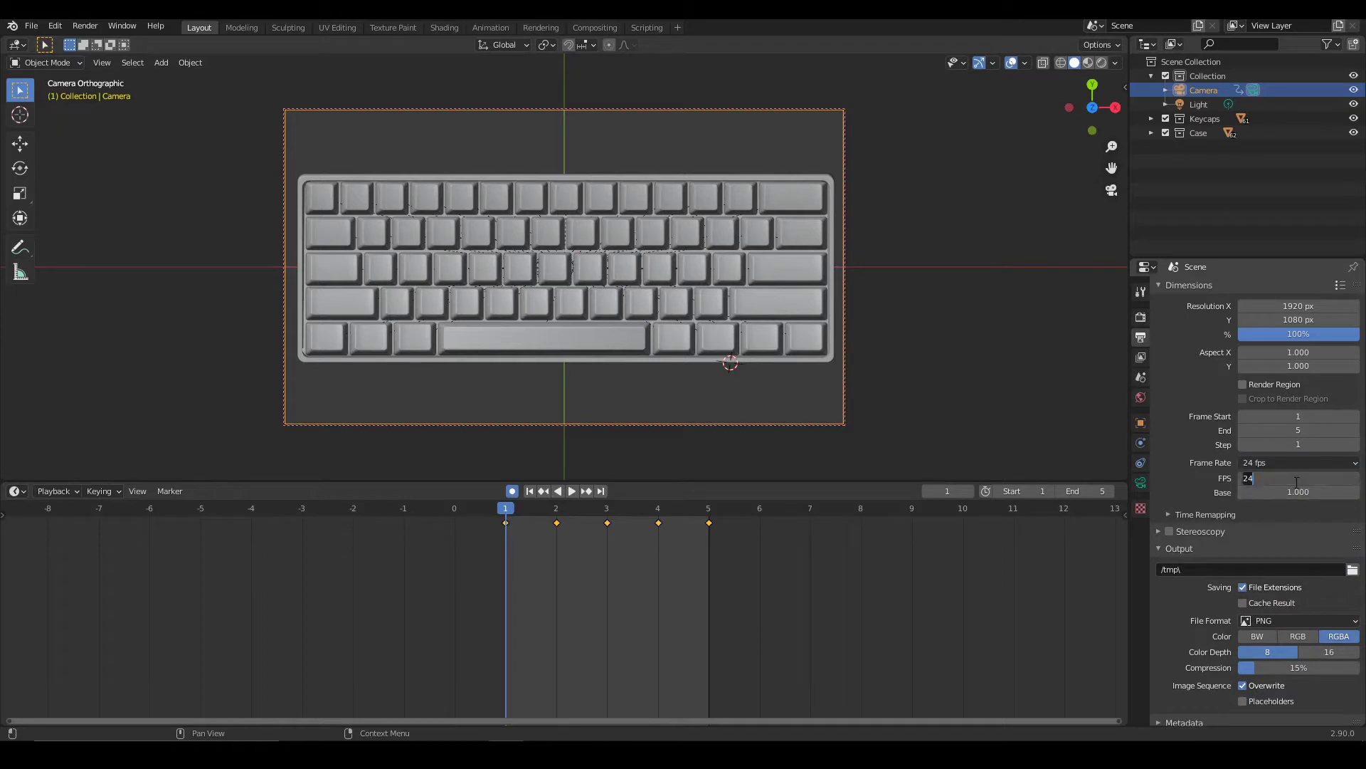
type("1")
key("Return")
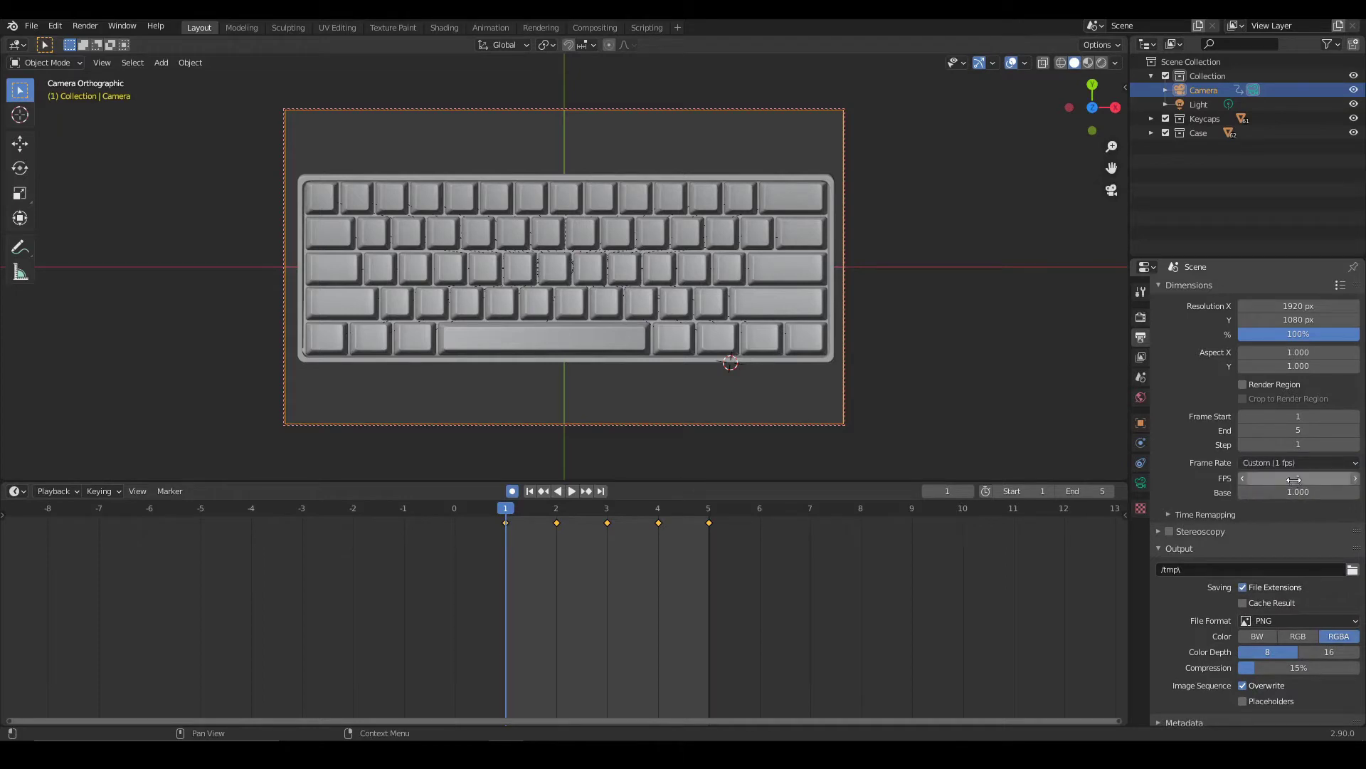
Play the camera animation at the slower frame rate to check the successive views, and stop playback.
left_click(571, 492)
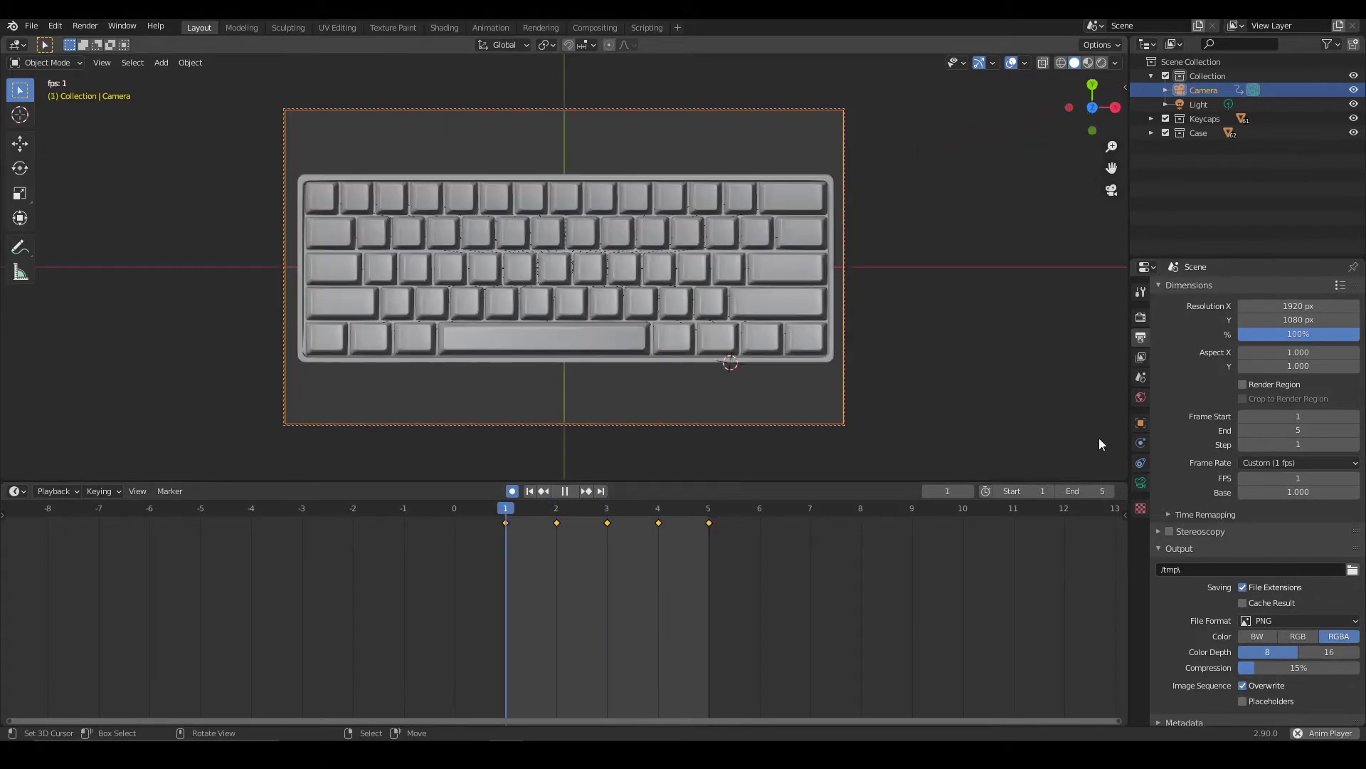
key("space")
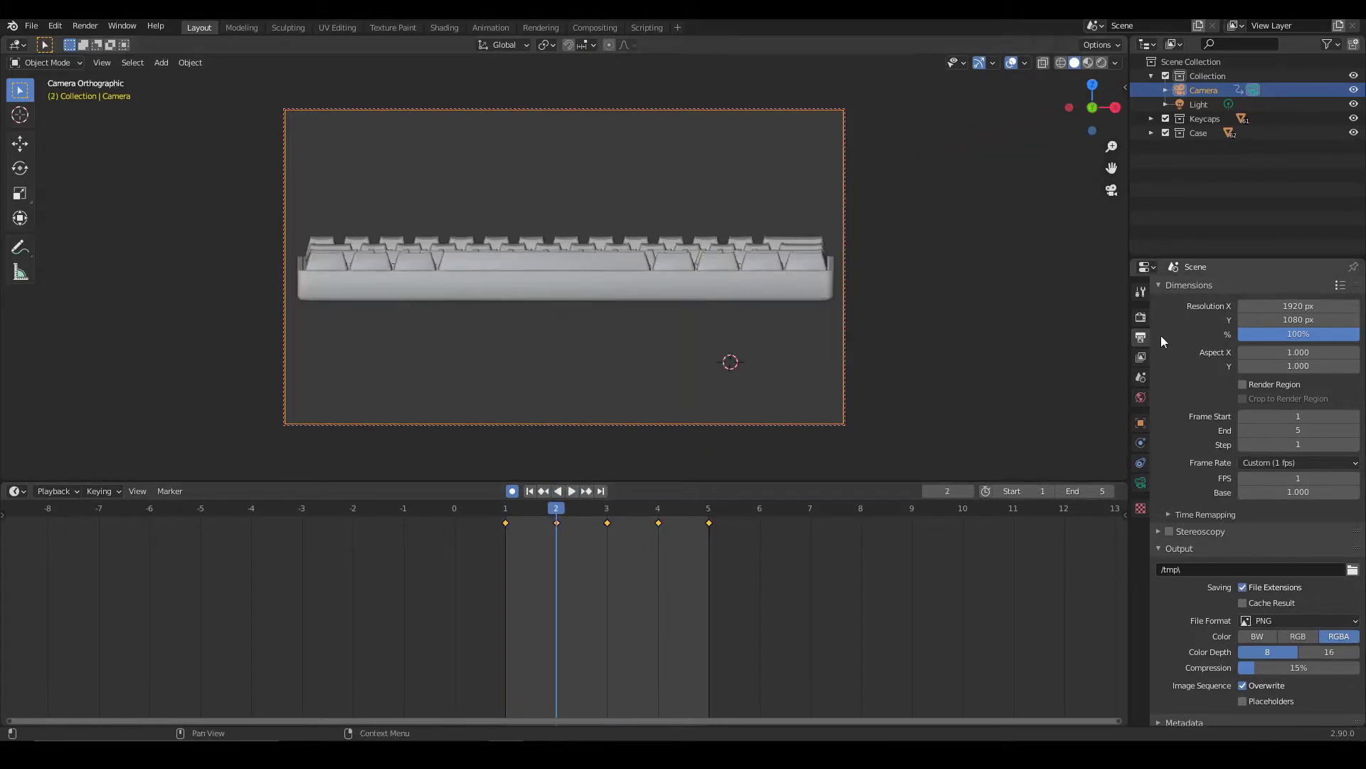
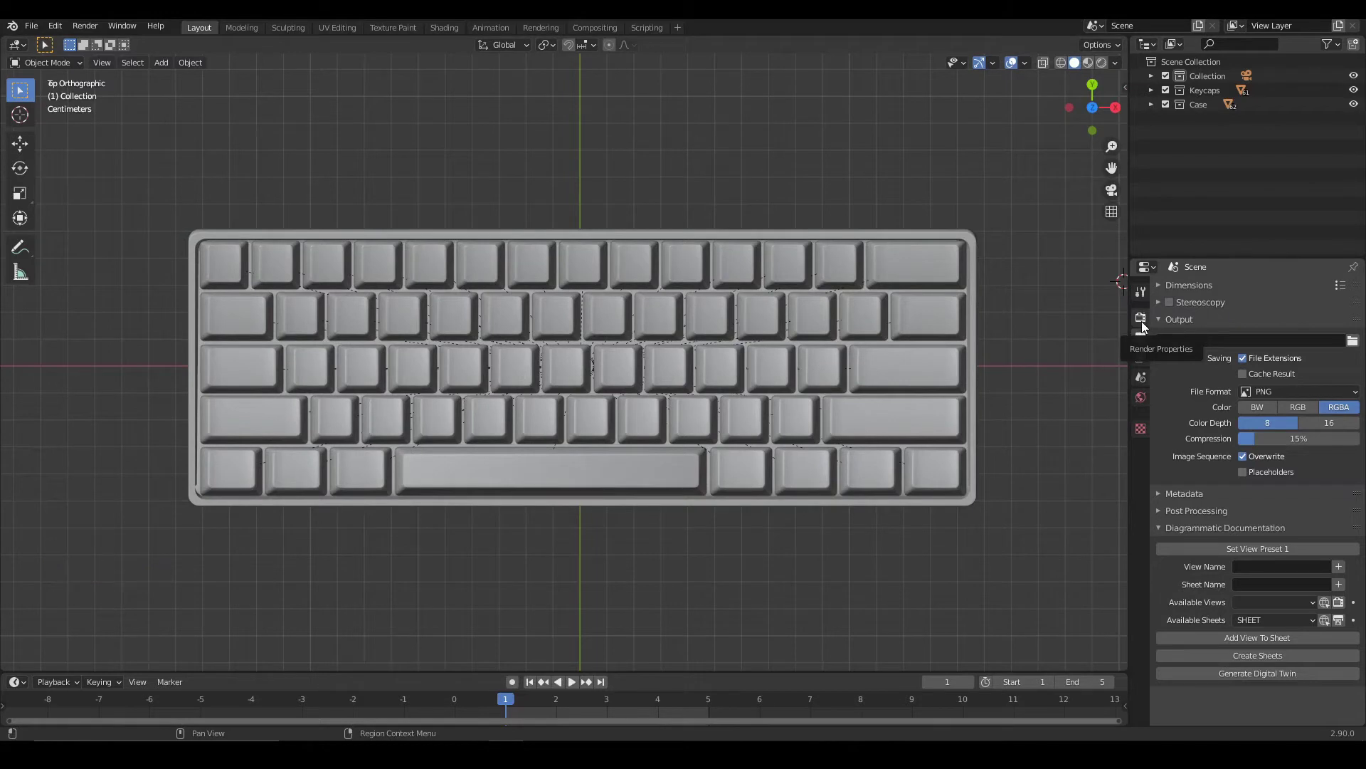
Enable Freestyle for the scene's renders and show the view layer's Freestyle line set settings with the other sections collapsed.
left_click(1142, 322)
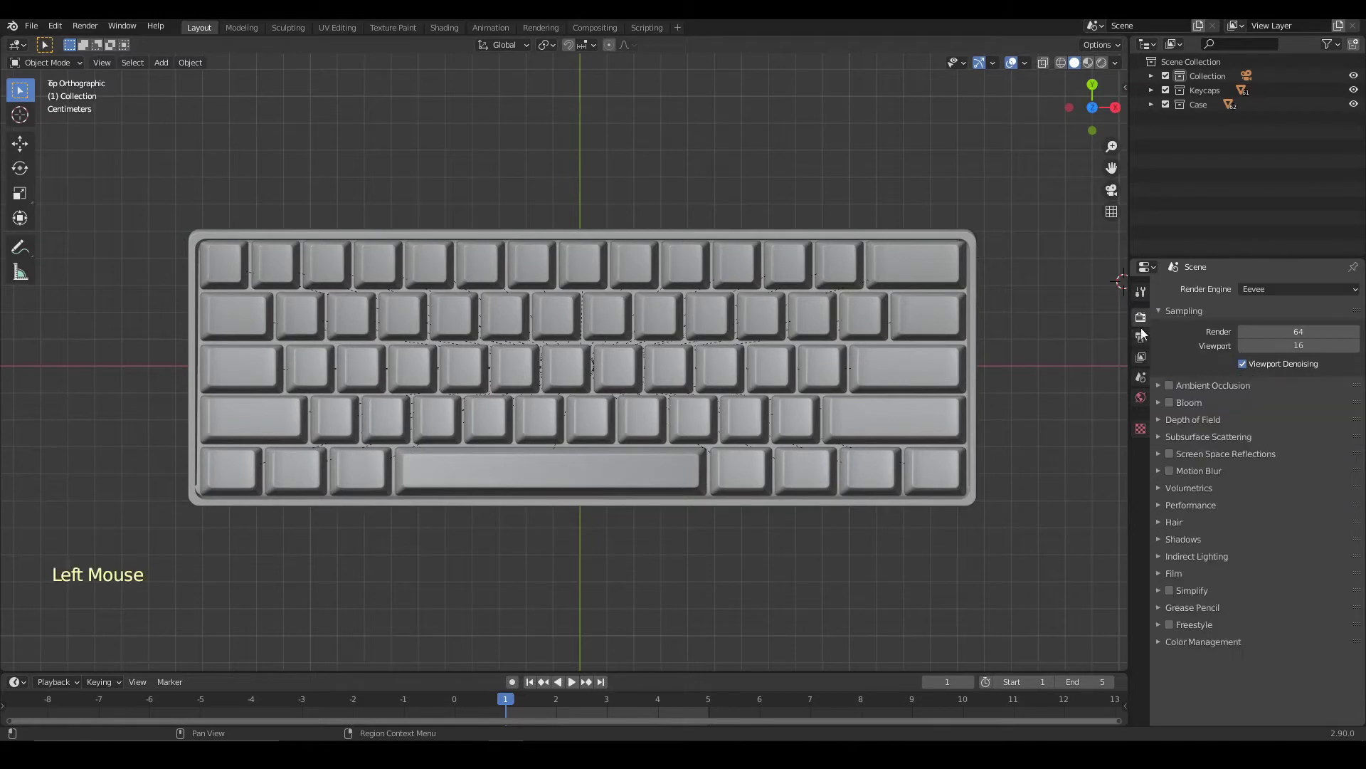
left_click(1170, 625)
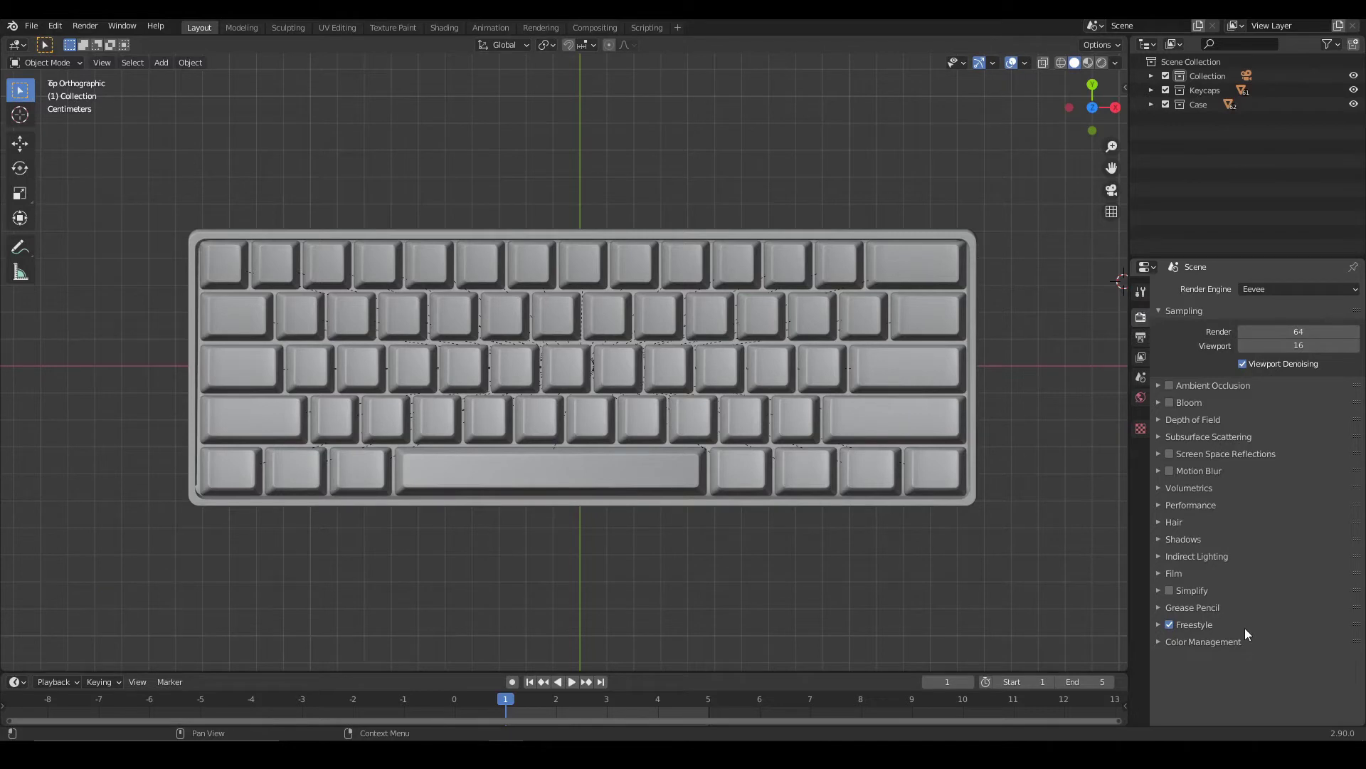
left_click(1142, 359)
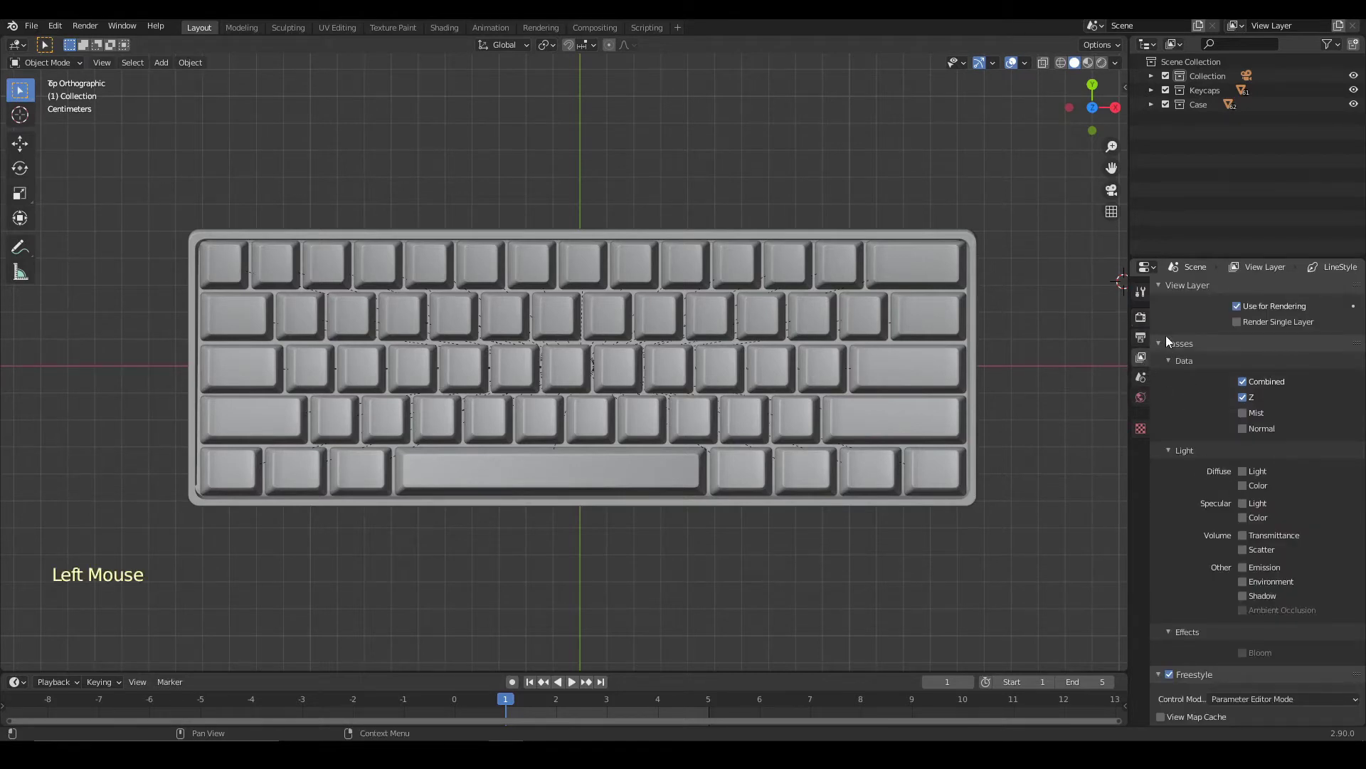
left_click(1165, 342)
left_click(1159, 285)
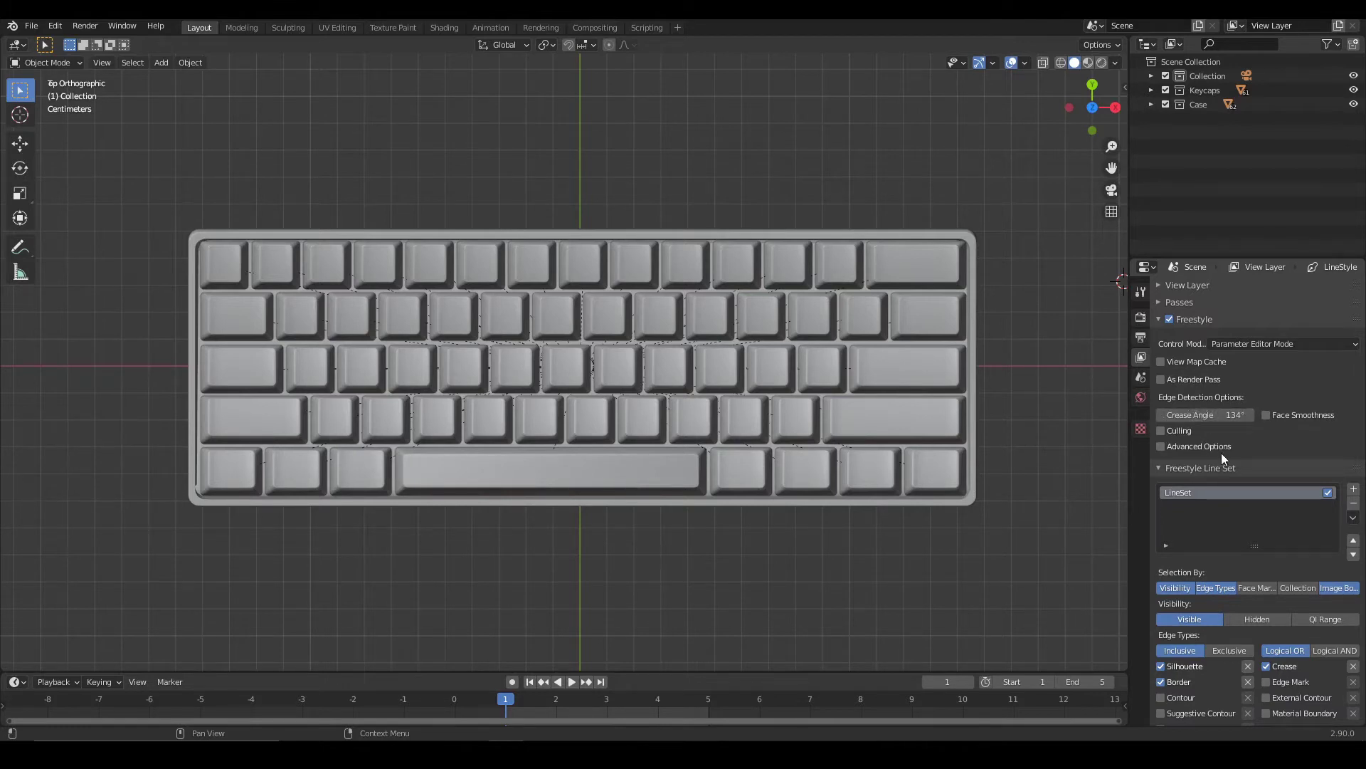
left_click(1160, 320)
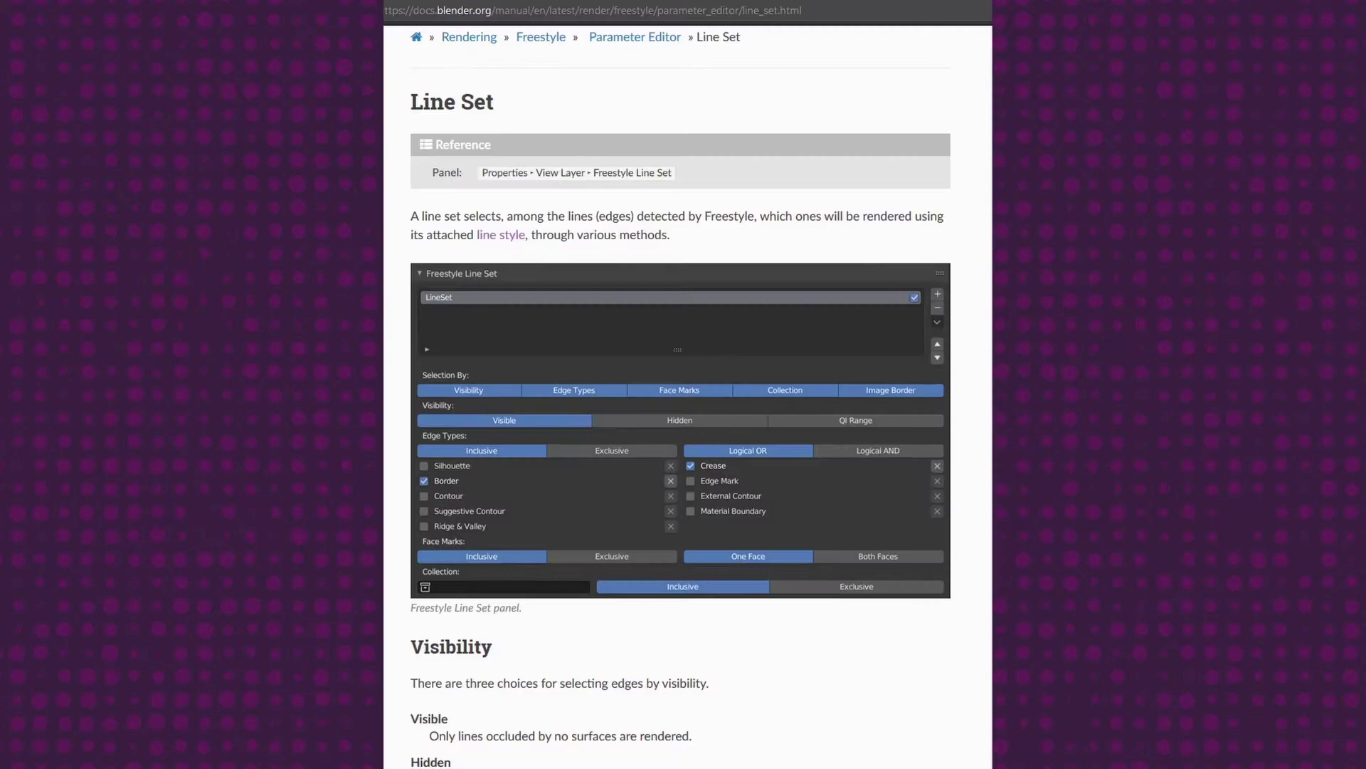
Read the Blender manual pages on Freestyle line set visibility, edge marks, line styles and stroke options.
scroll(688, 399, "down", 20)
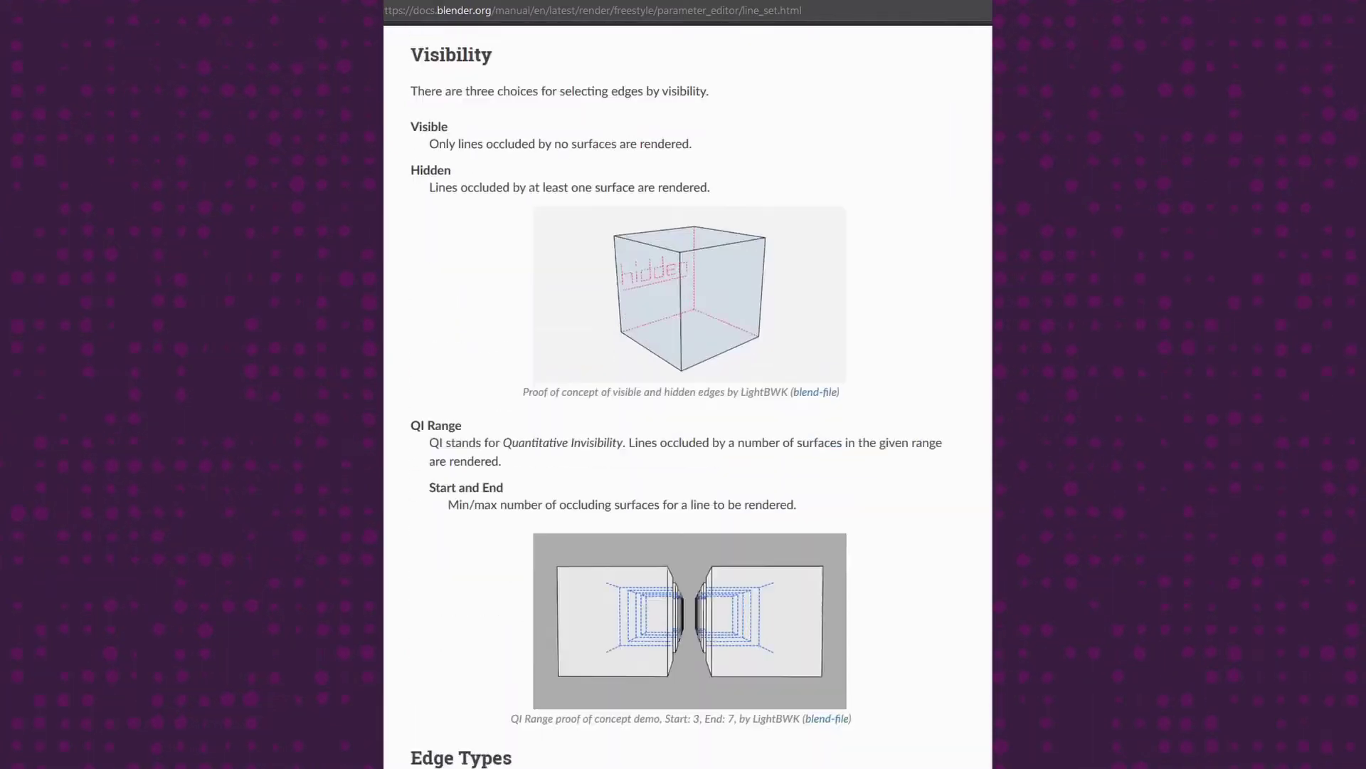
scroll(687, 399, "down", 20)
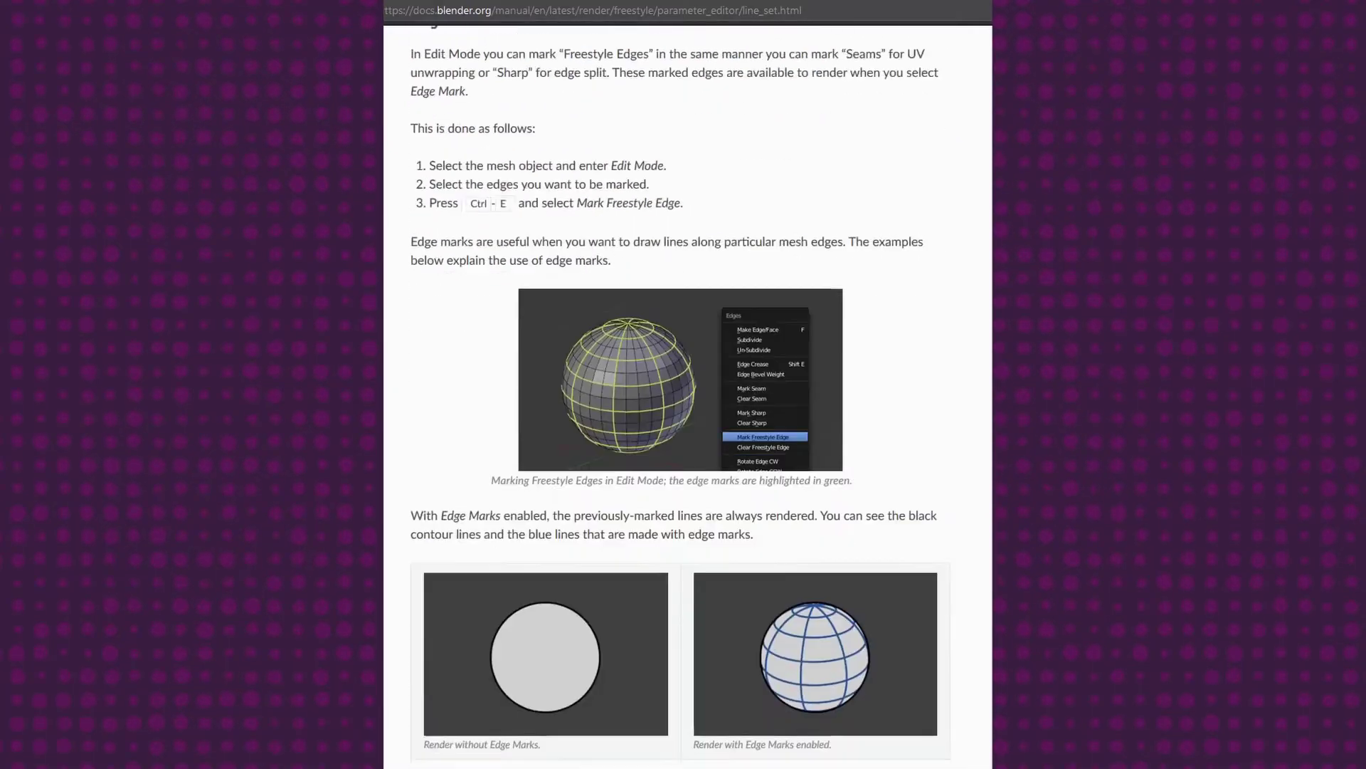
scroll(687, 398, "down", 3)
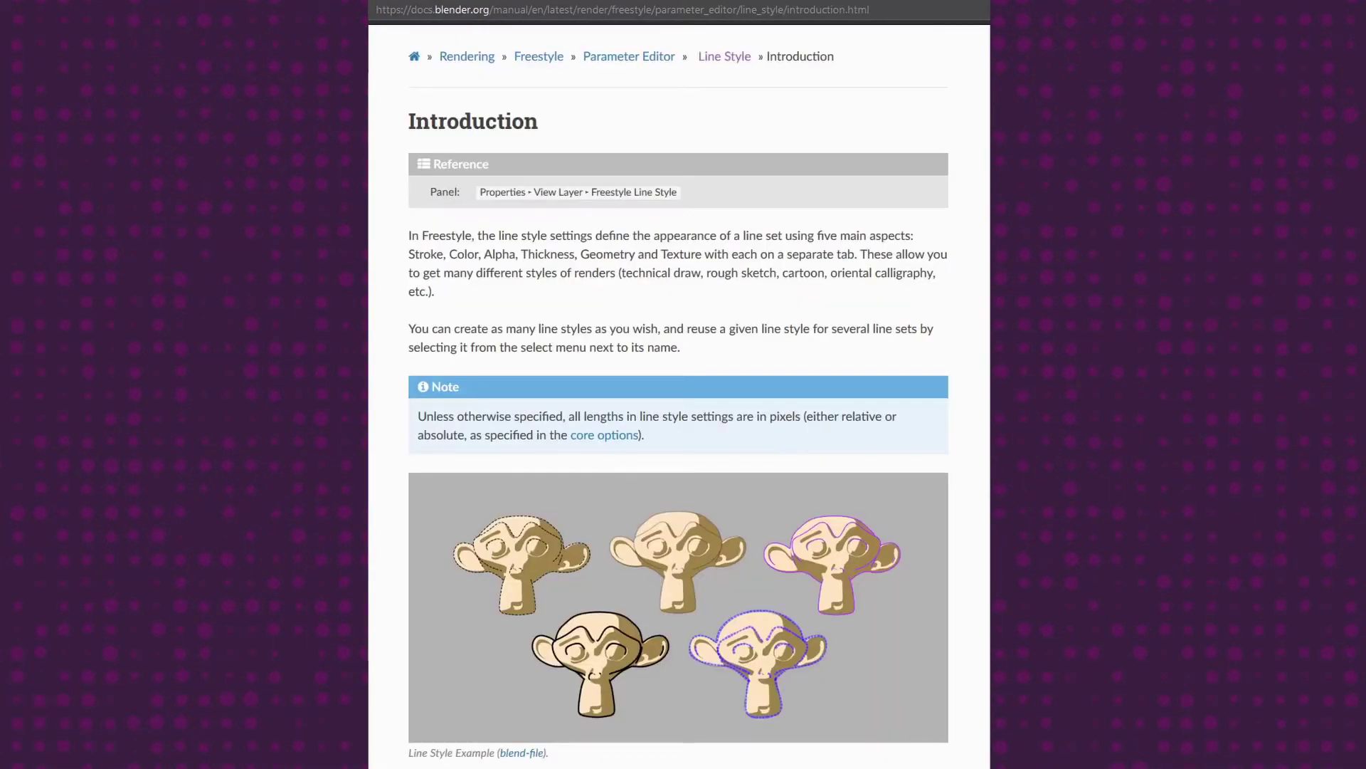
scroll(894, 630, "down", 2)
left_click(913, 676)
scroll(900, 603, "down", 15)
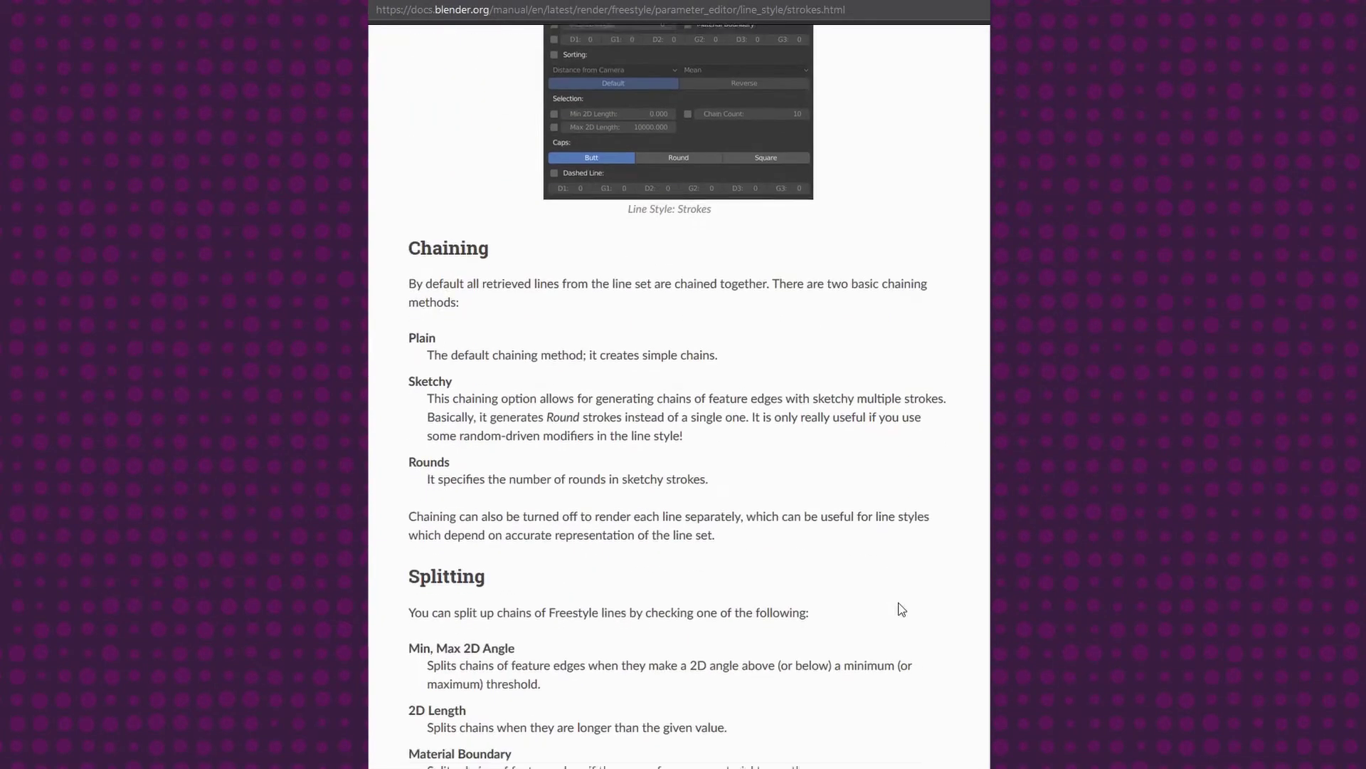
scroll(901, 609, "down", 12)
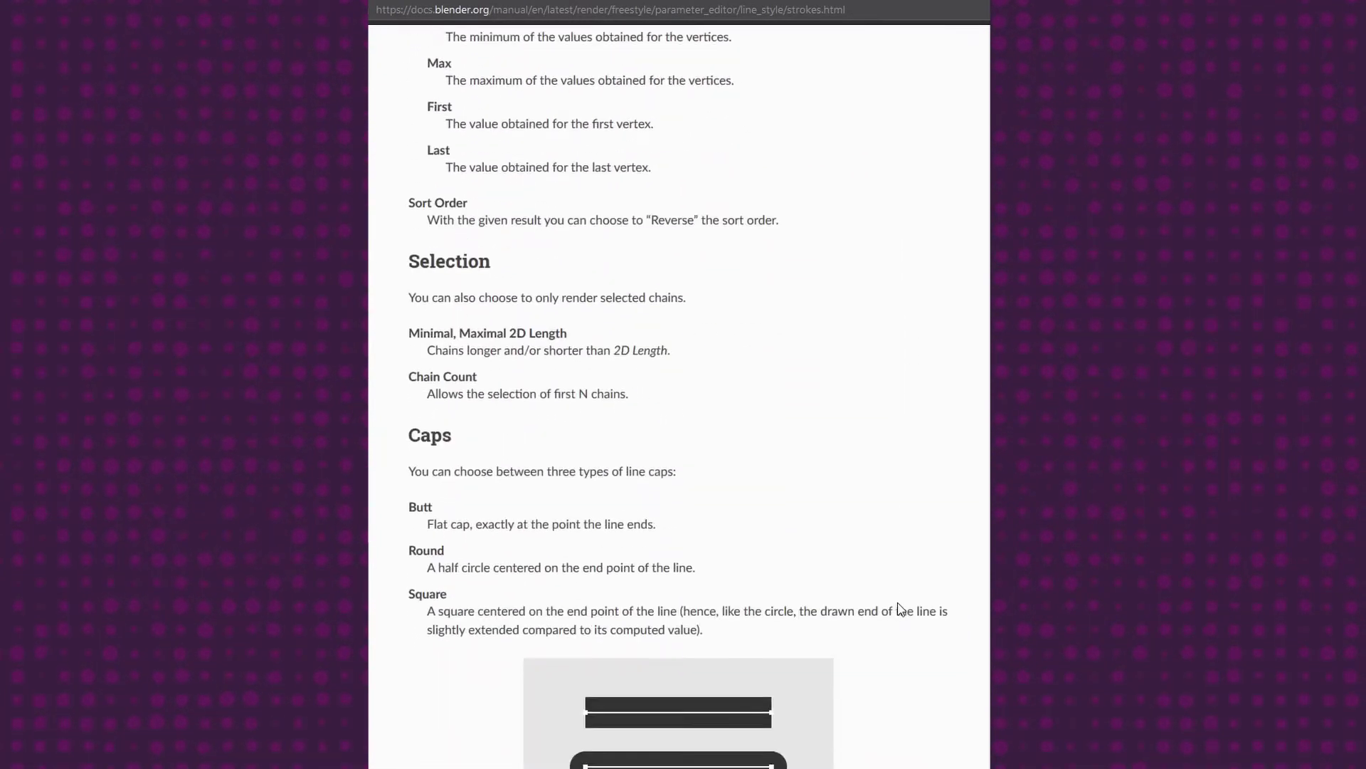
left_click(913, 671)
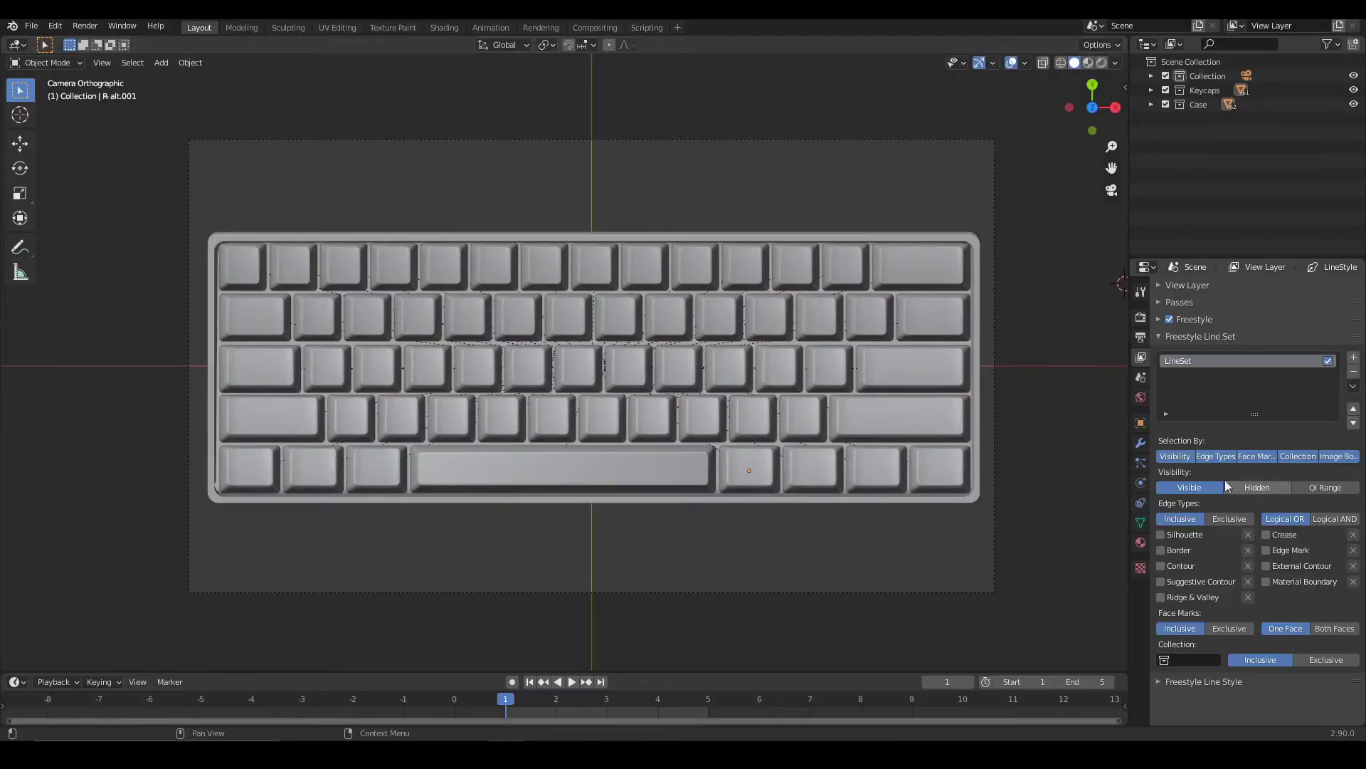
Turn off face mark selection for the line set and exclude the Keycaps collection from the view layer.
left_click(1265, 452)
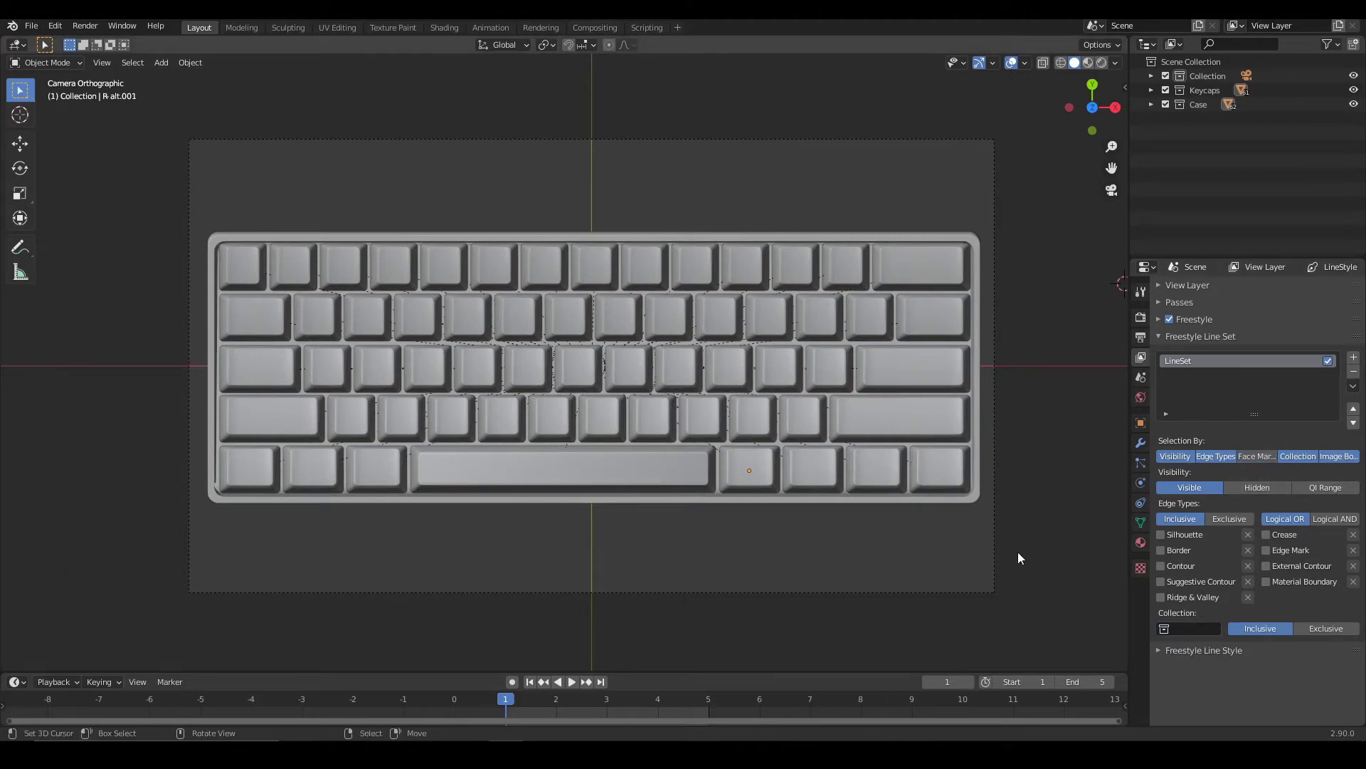
middle_click_drag(1019, 554, 527, 409)
scroll(623, 411, "up", 19)
middle_click_drag(624, 412, 653, 419)
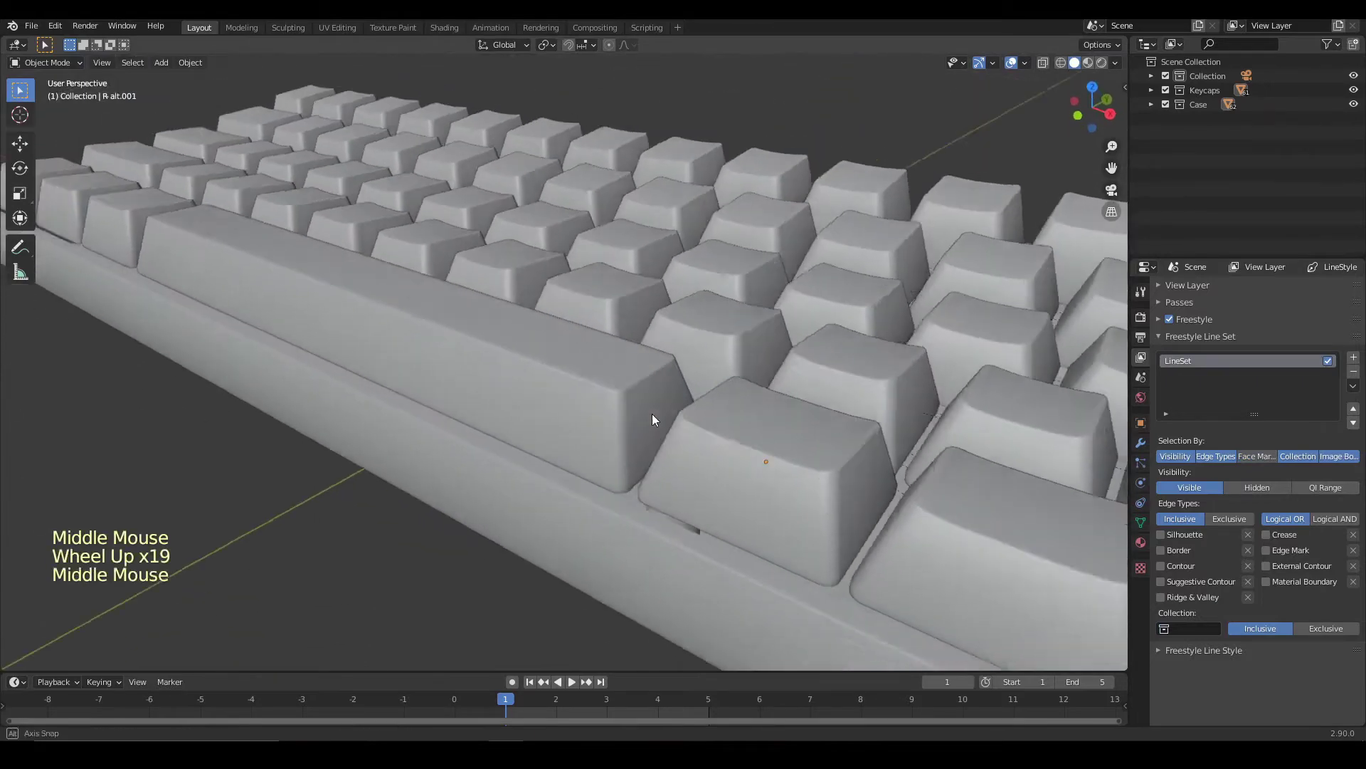
scroll(787, 498, "down", 4)
right_click(827, 533)
mouse_move(985, 467)
middle_mouse_down()
mouse_move(921, 422)
mouse_move(991, 494)
mouse_move(992, 473)
middle_mouse_up()
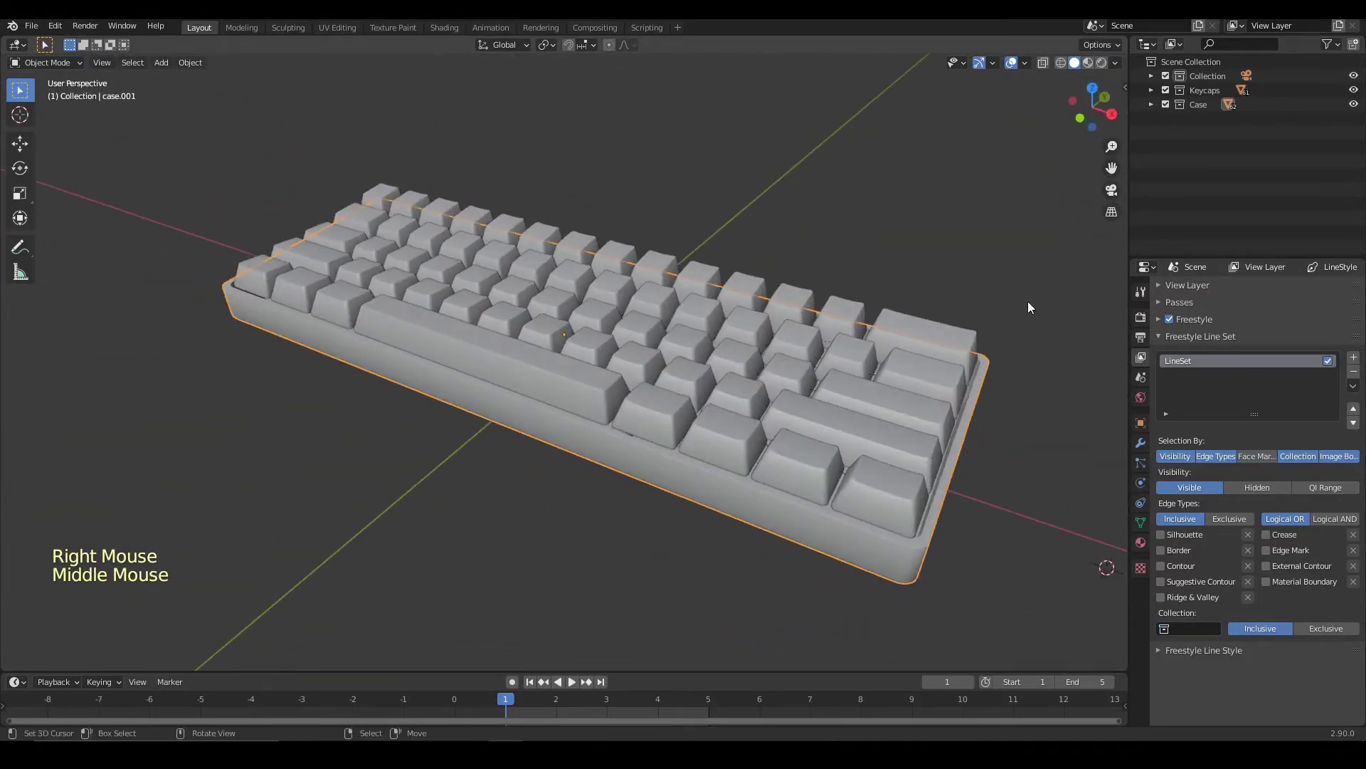
left_click(1166, 91)
middle_click_drag(663, 258, 780, 275)
middle_click_drag(925, 405, 740, 346)
Enable Crease edges for the line set within the Case collection, and rename the line set "case".
left_click(1266, 534)
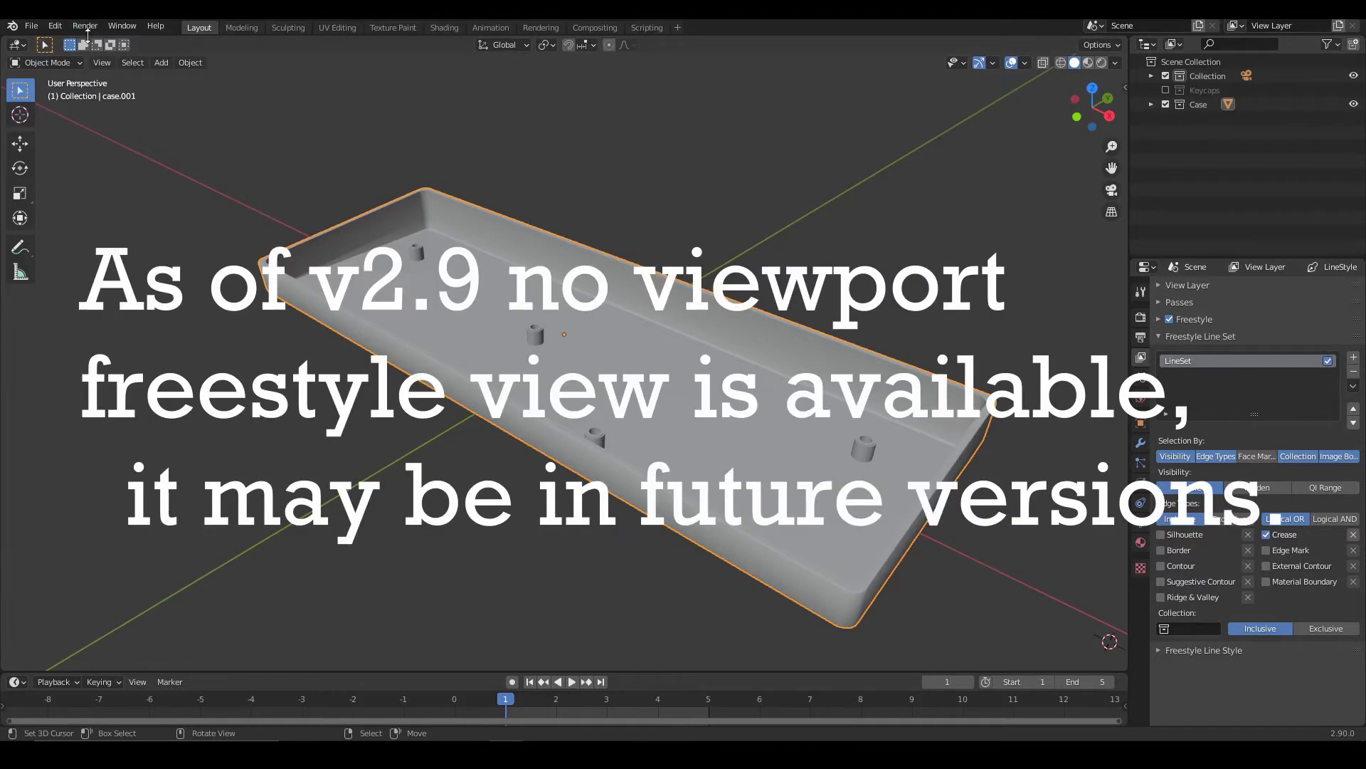
left_click(1193, 628)
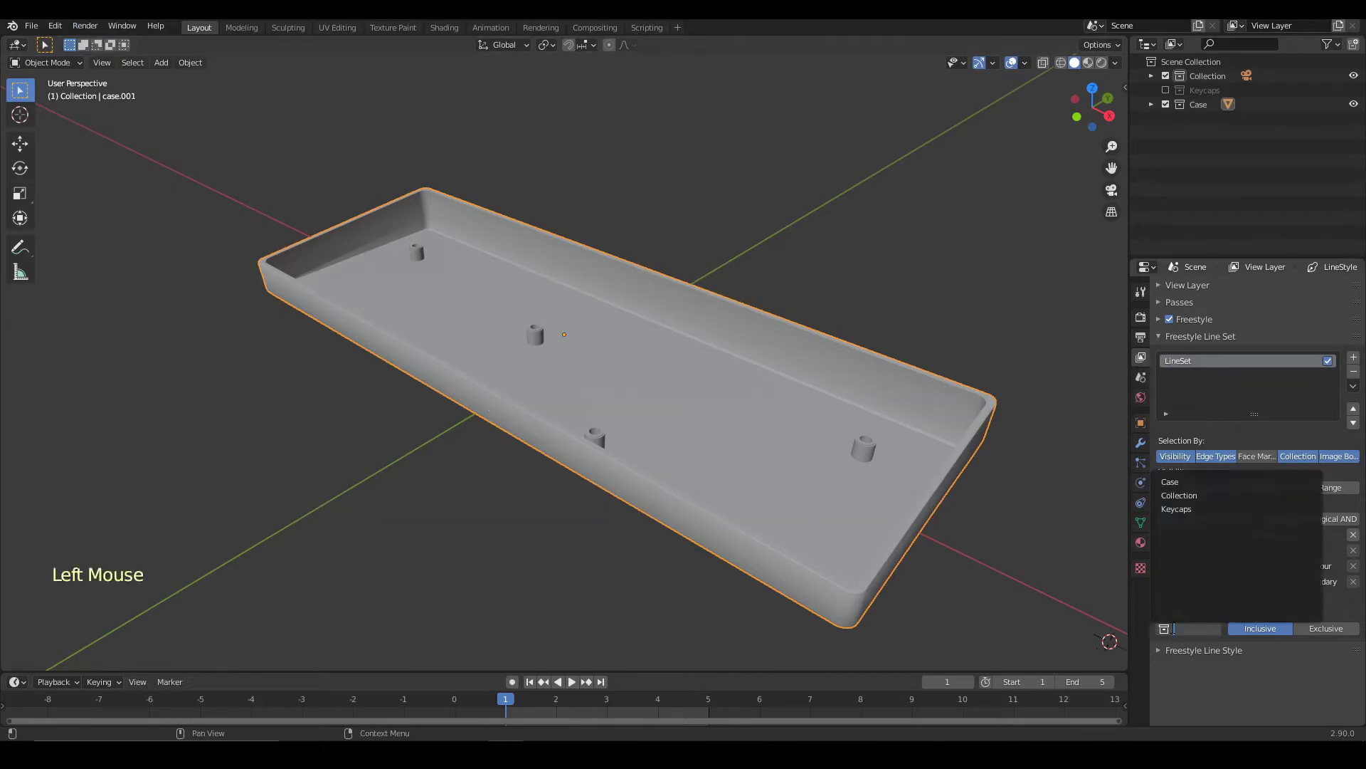
left_click(1173, 483)
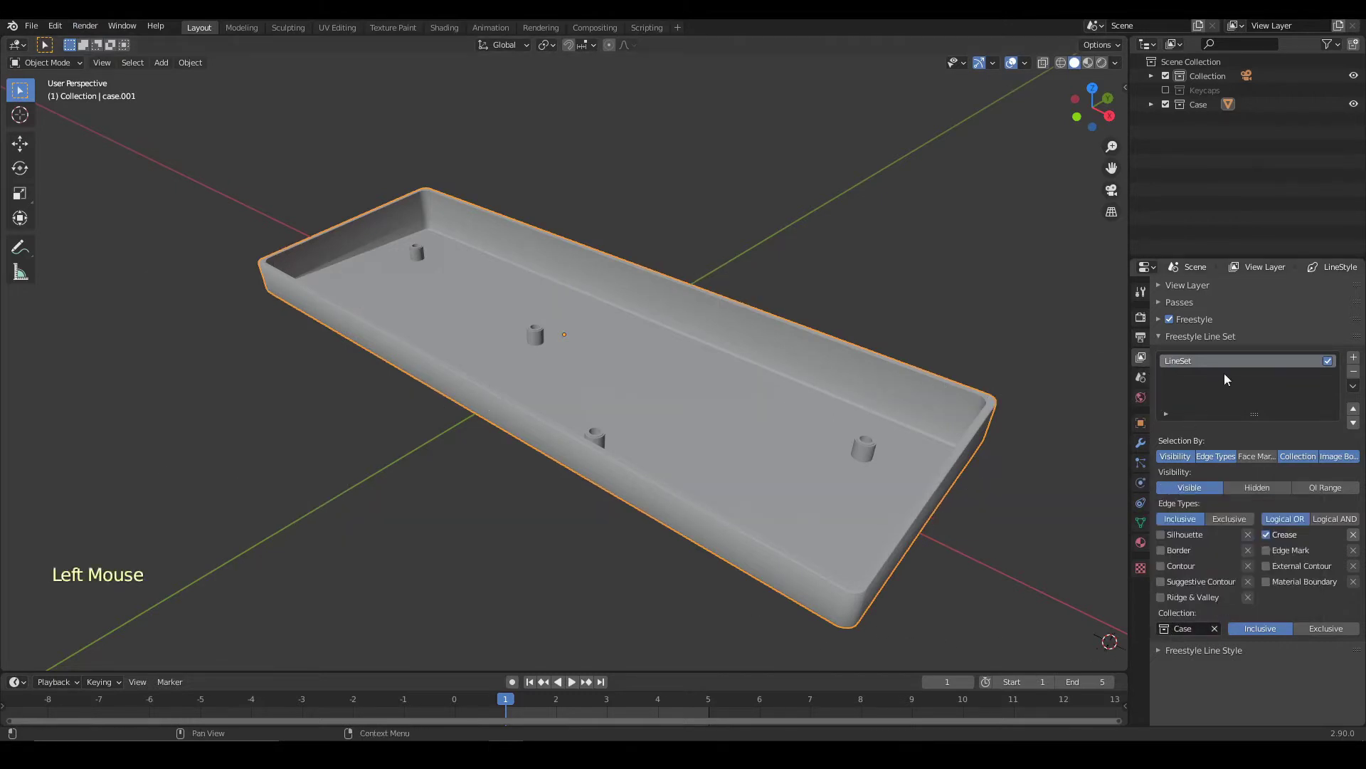
double_click(1200, 362)
type("case")
double_click(1175, 363)
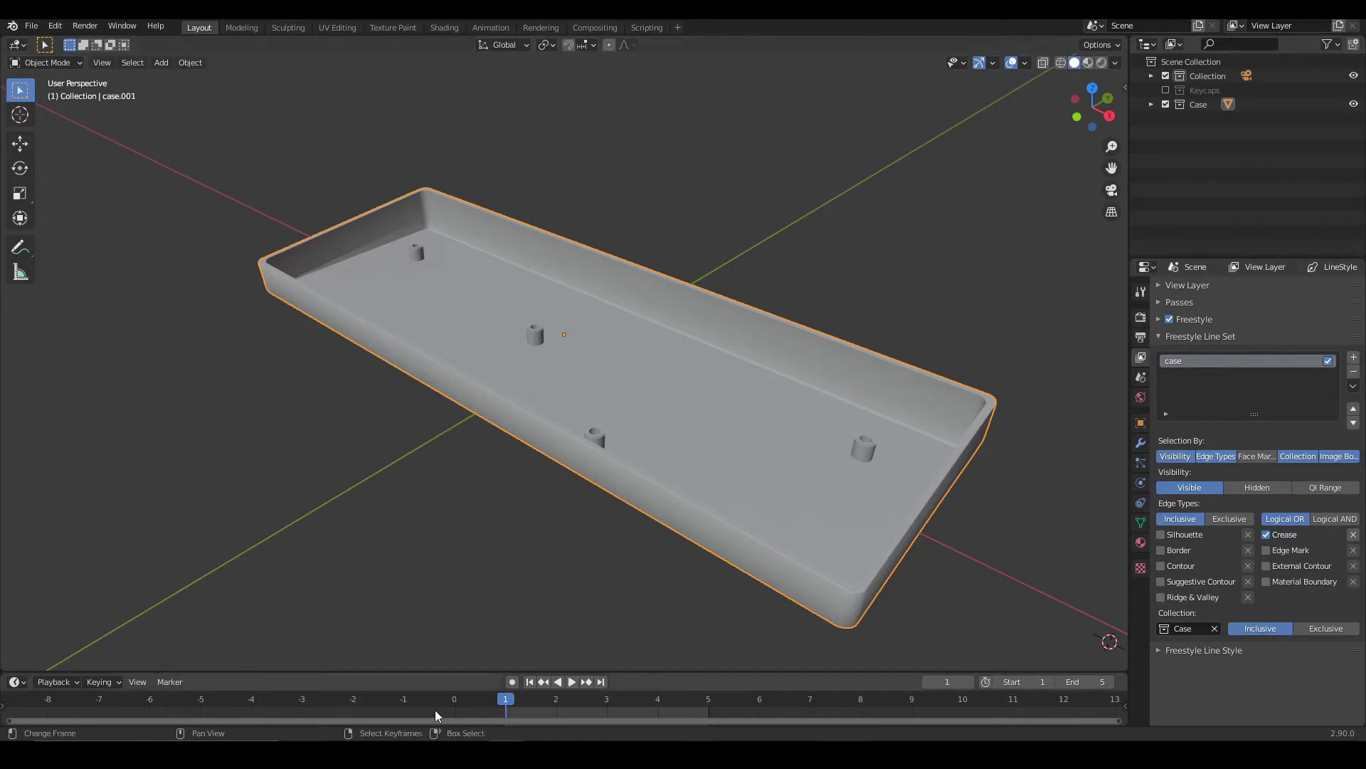
Return to the camera view at frame 1 and set the render engine to Cycles with 32 render samples.
left_click(506, 704)
left_click(1112, 190)
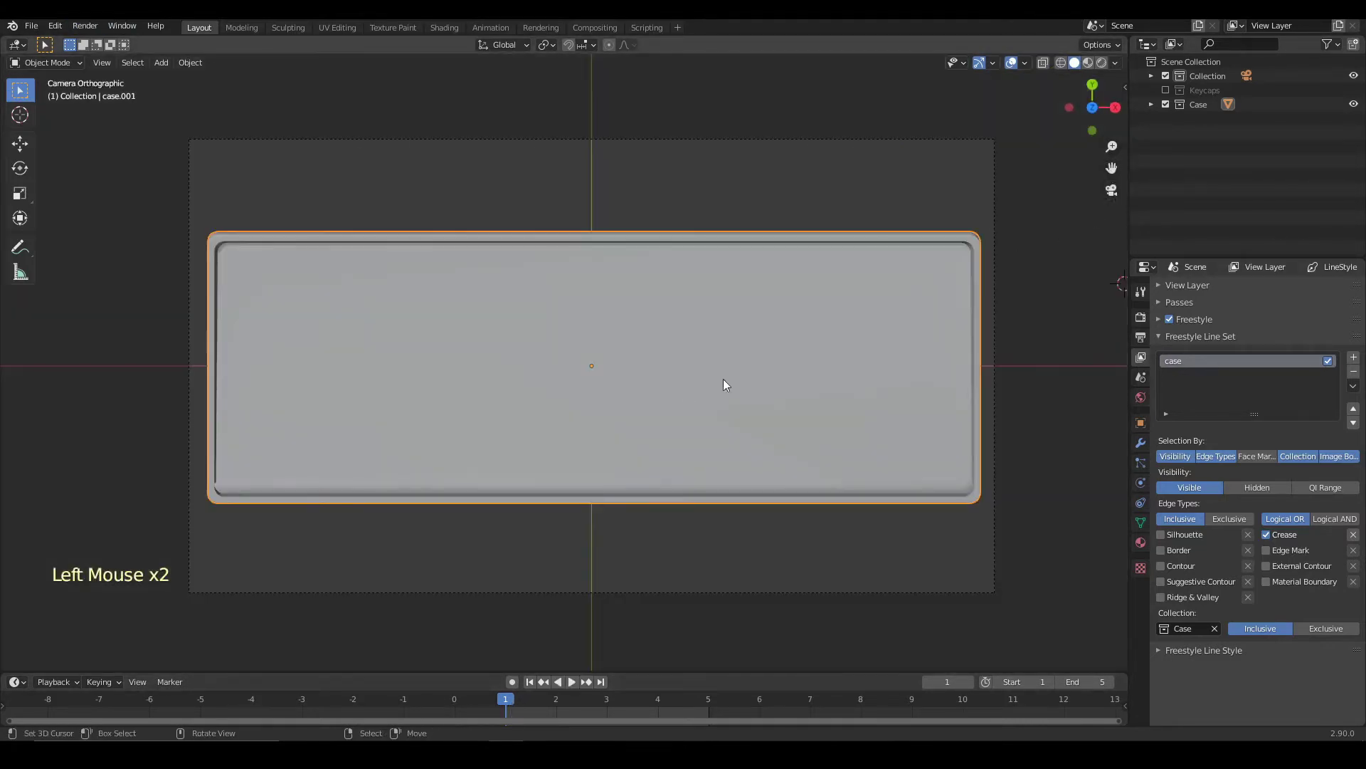
left_click(1141, 316)
left_click(1273, 289)
left_click(1304, 343)
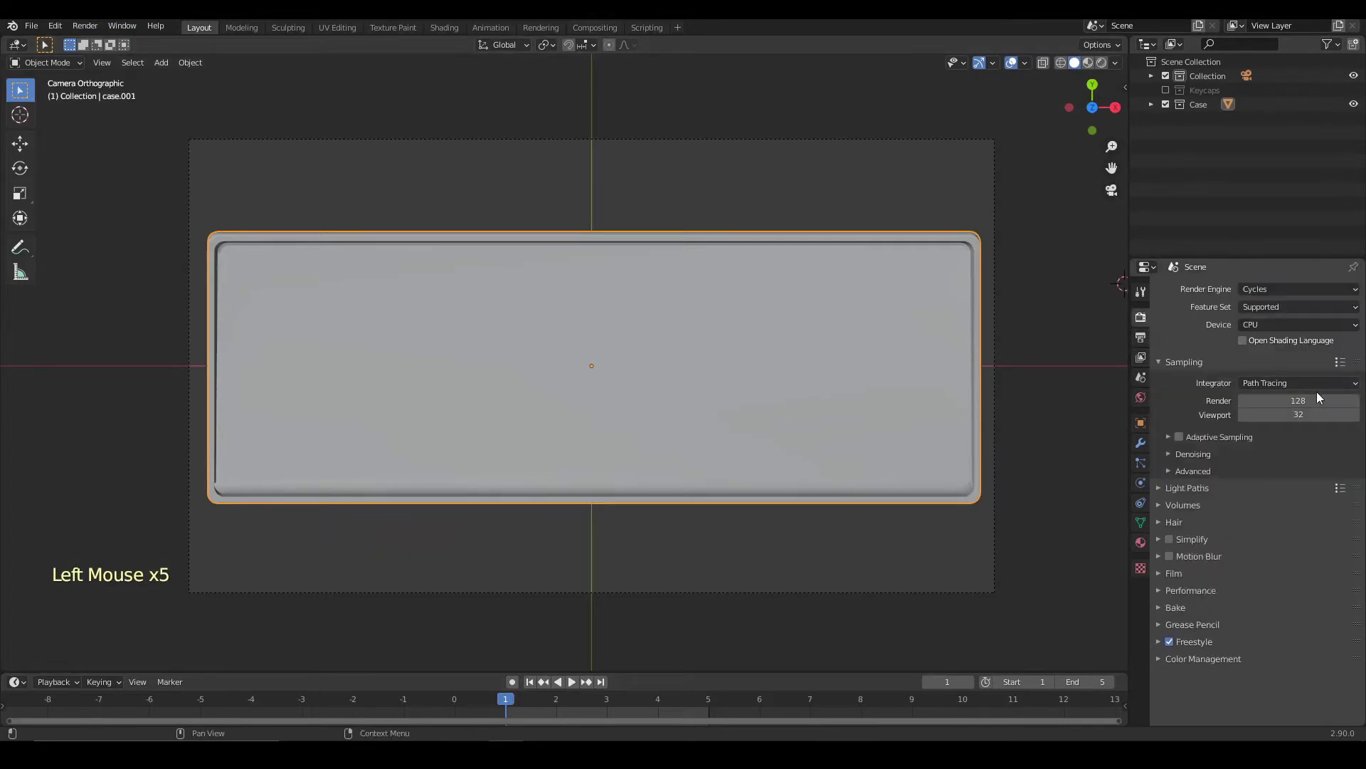
left_click(1316, 400)
type("32")
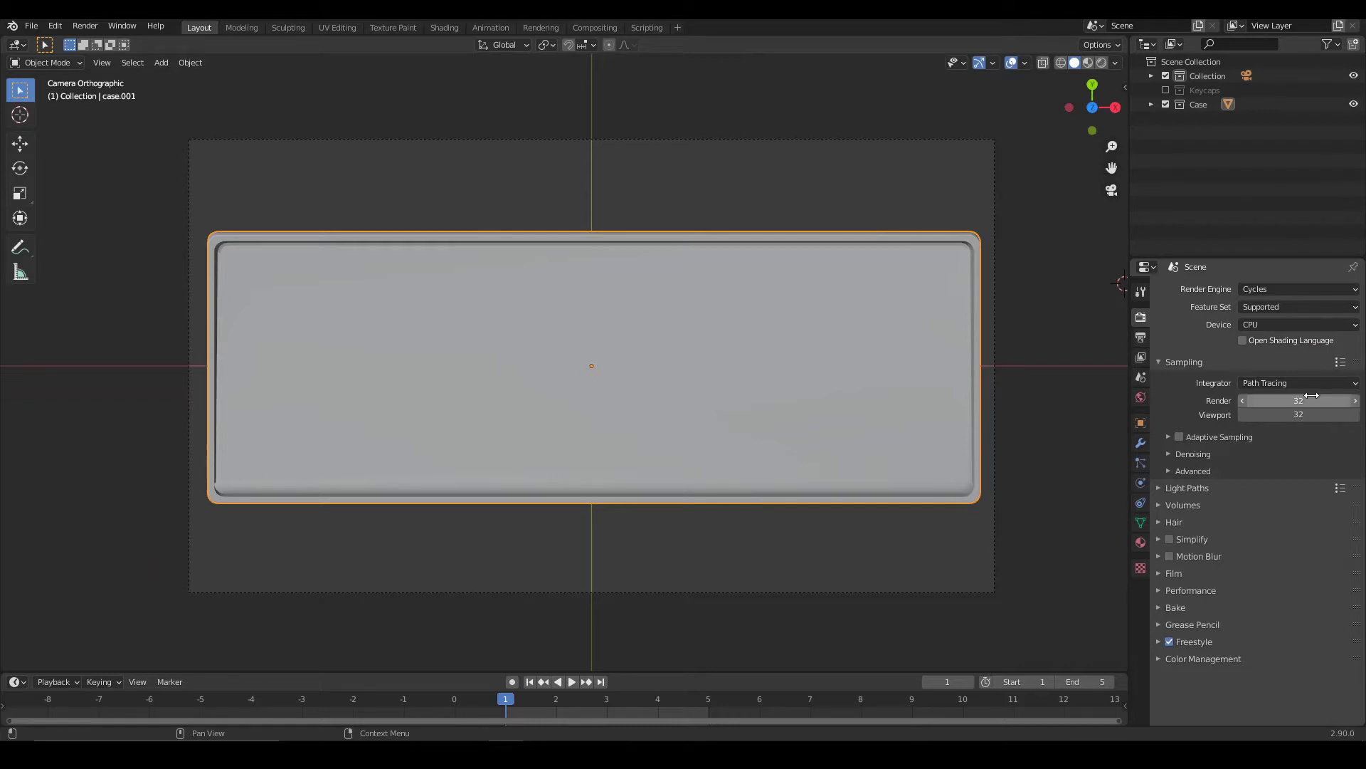
key("Return")
Render the top view at frame 1, inspect the crease lines on the case, and close the render.
key("F12")
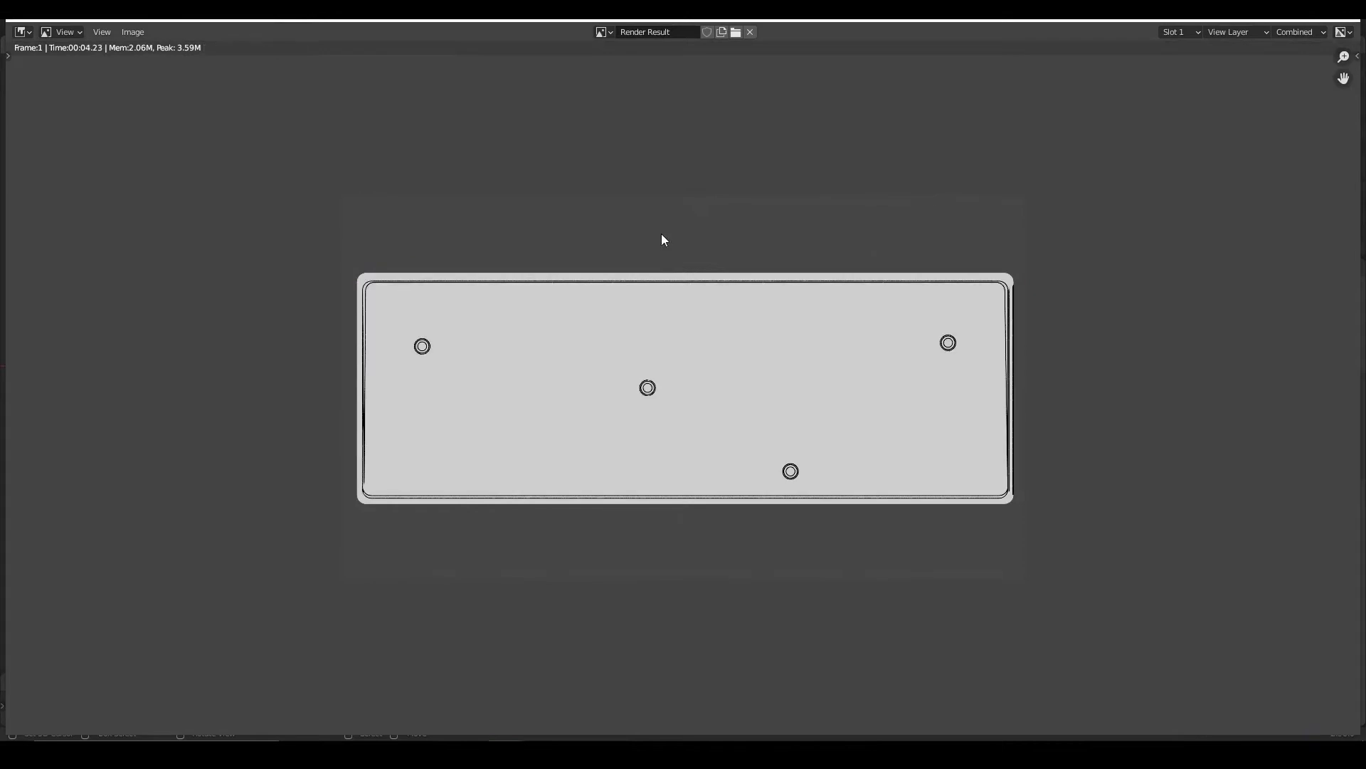
scroll(531, 343, "up", 5)
scroll(531, 338, "down", 3)
middle_click_drag(823, 407, 931, 420)
scroll(931, 420, "up", 1)
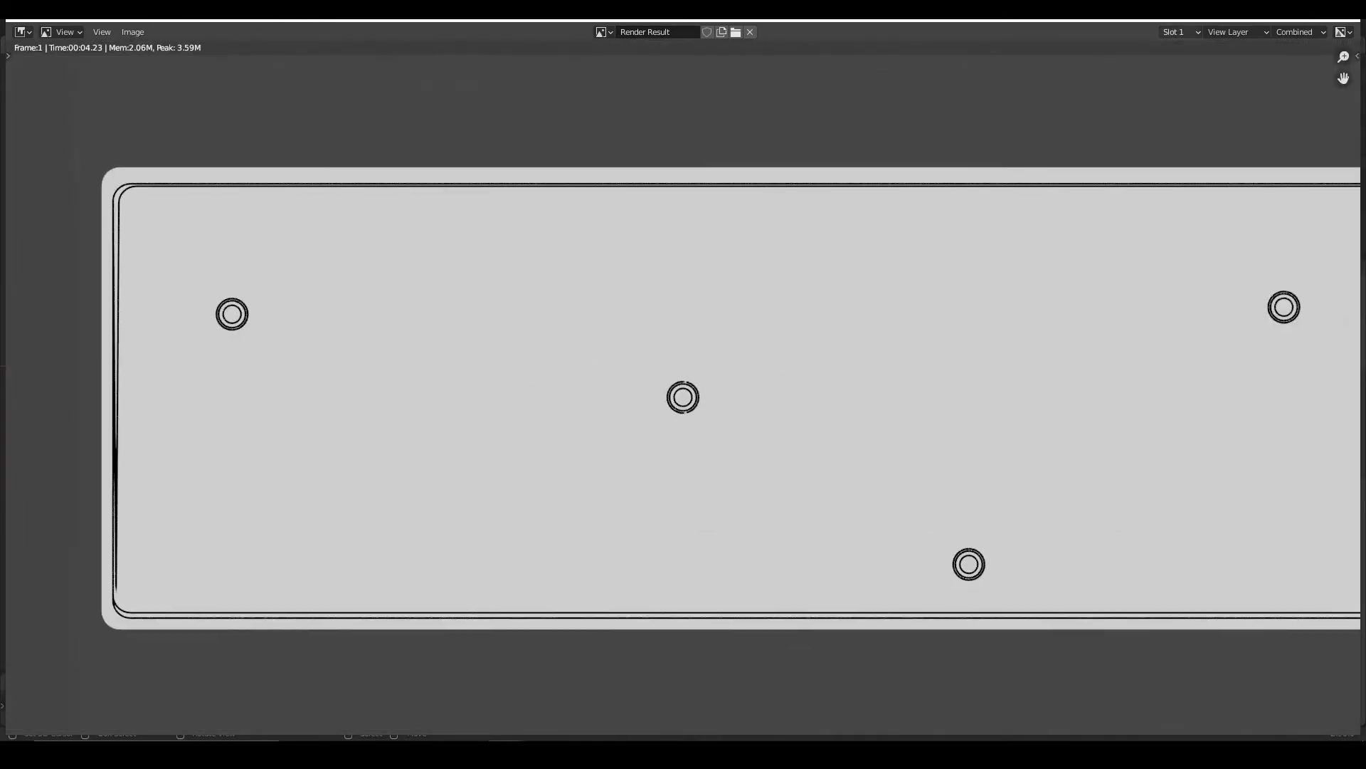
key("Escape")
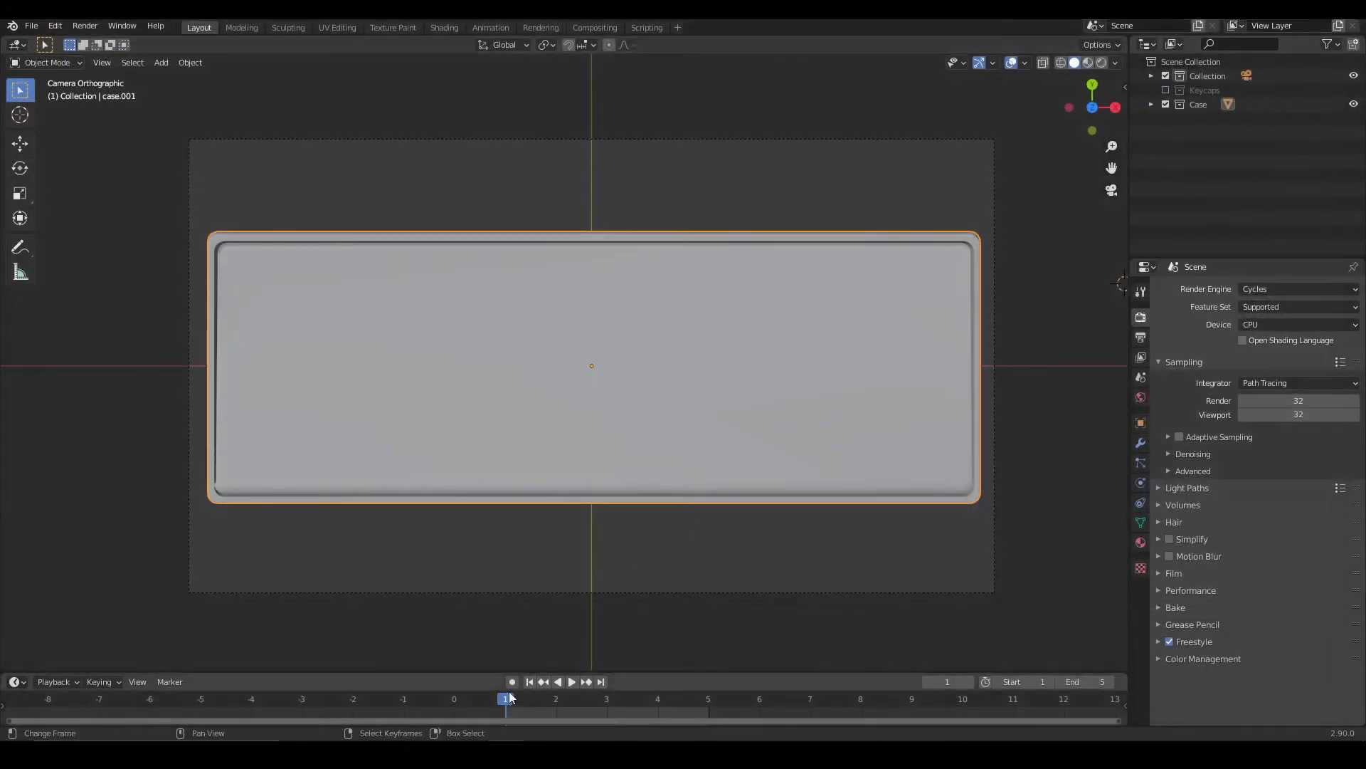
Render the perspective camera view of the case at frame 5.
left_click(654, 703)
left_click_drag(655, 704, 708, 705)
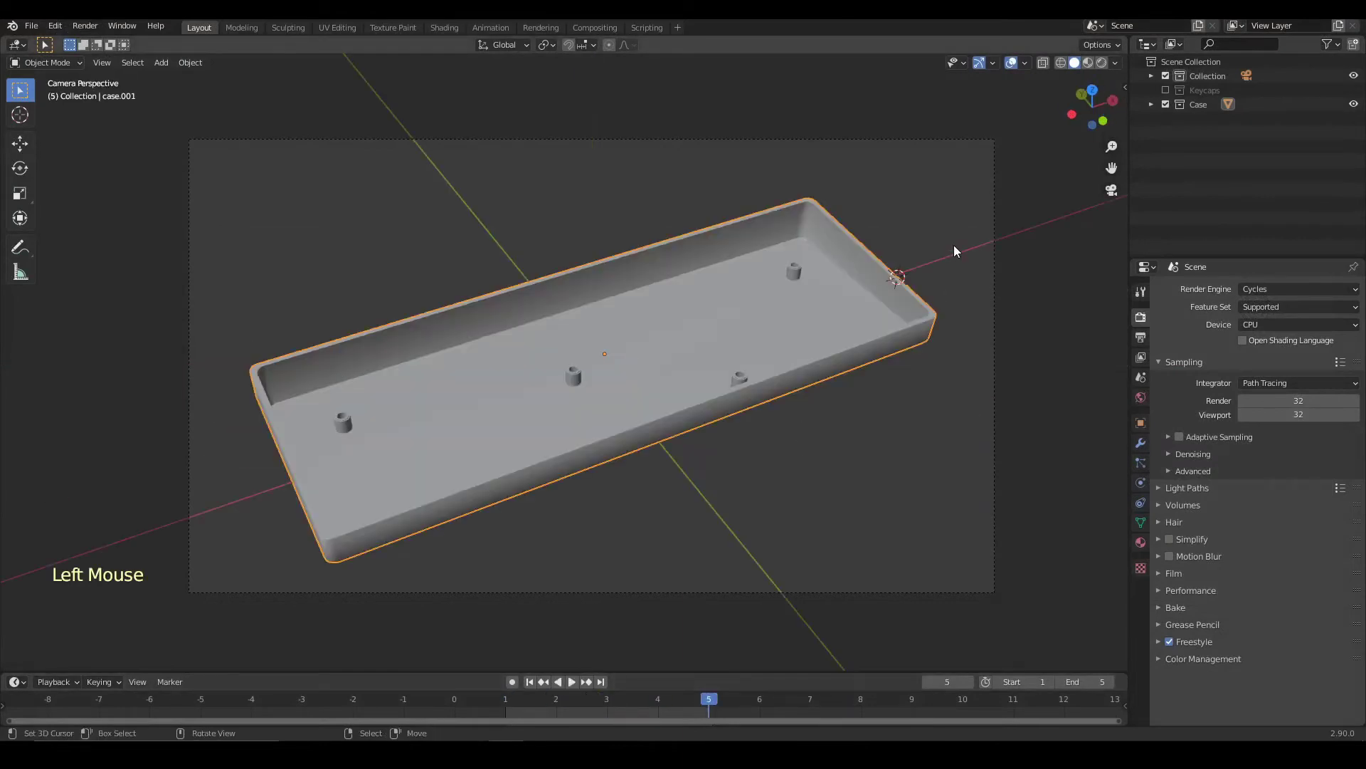
key("F12")
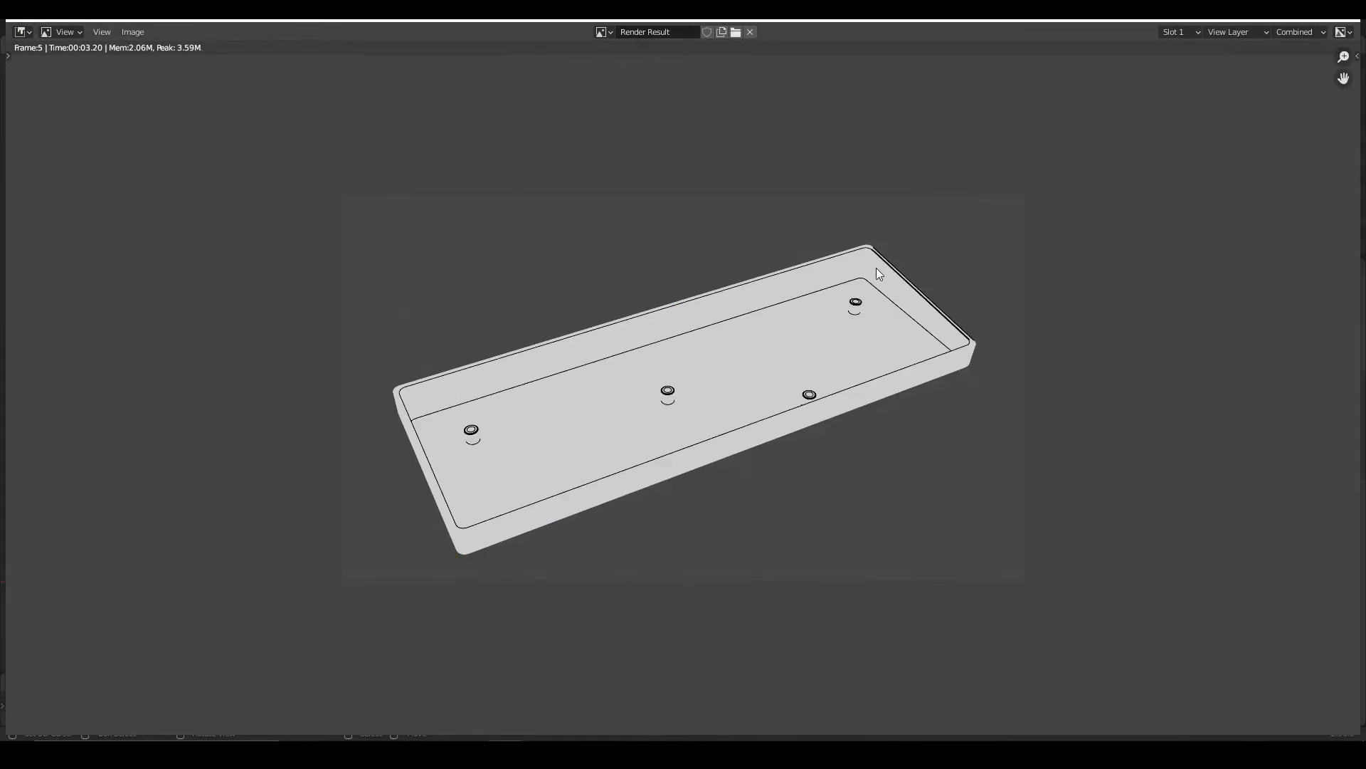
Examine the rendered crease lines around the case's posts, rim and outer corners, and close the render.
scroll(877, 267, "up", 3)
middle_click_drag(891, 296, 1036, 220)
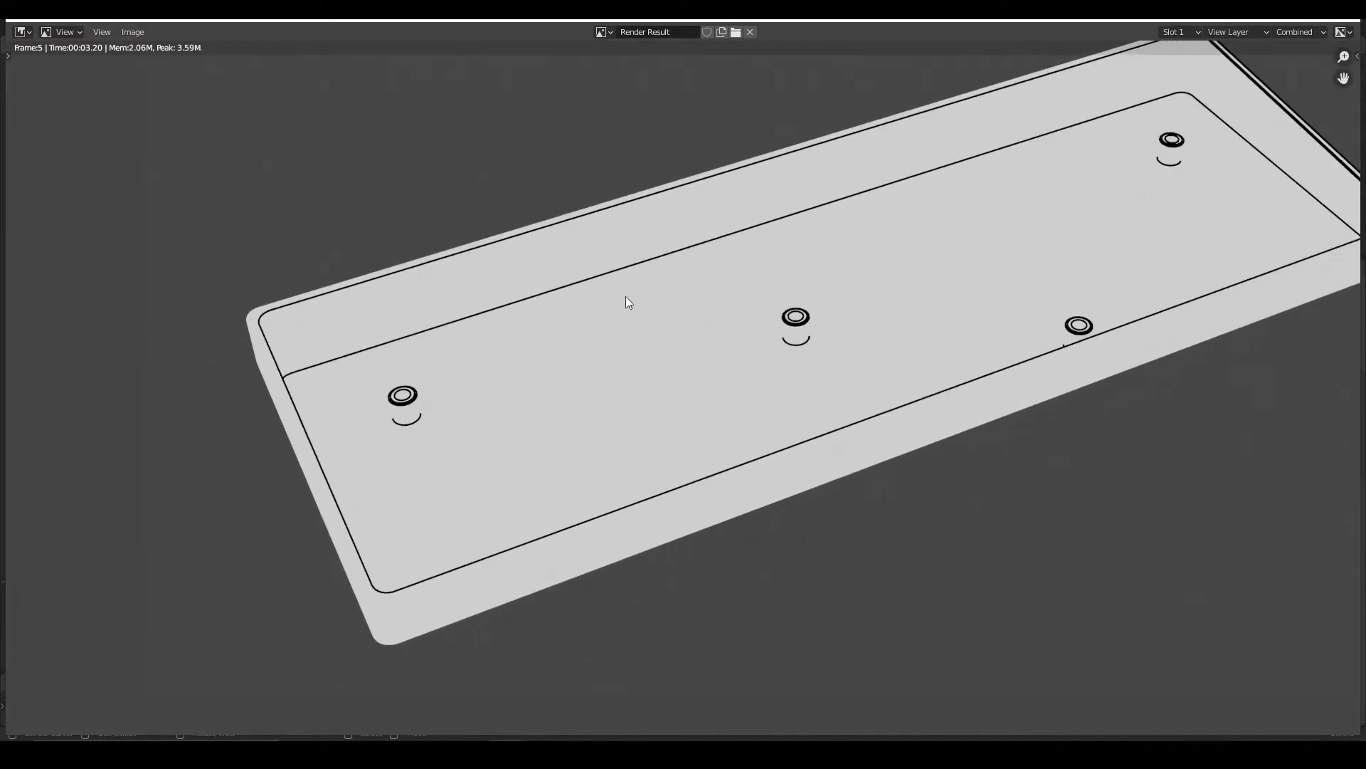
middle_click_drag(609, 302, 670, 271)
scroll(490, 269, "up", 2)
middle_click_drag(290, 227, 503, 133)
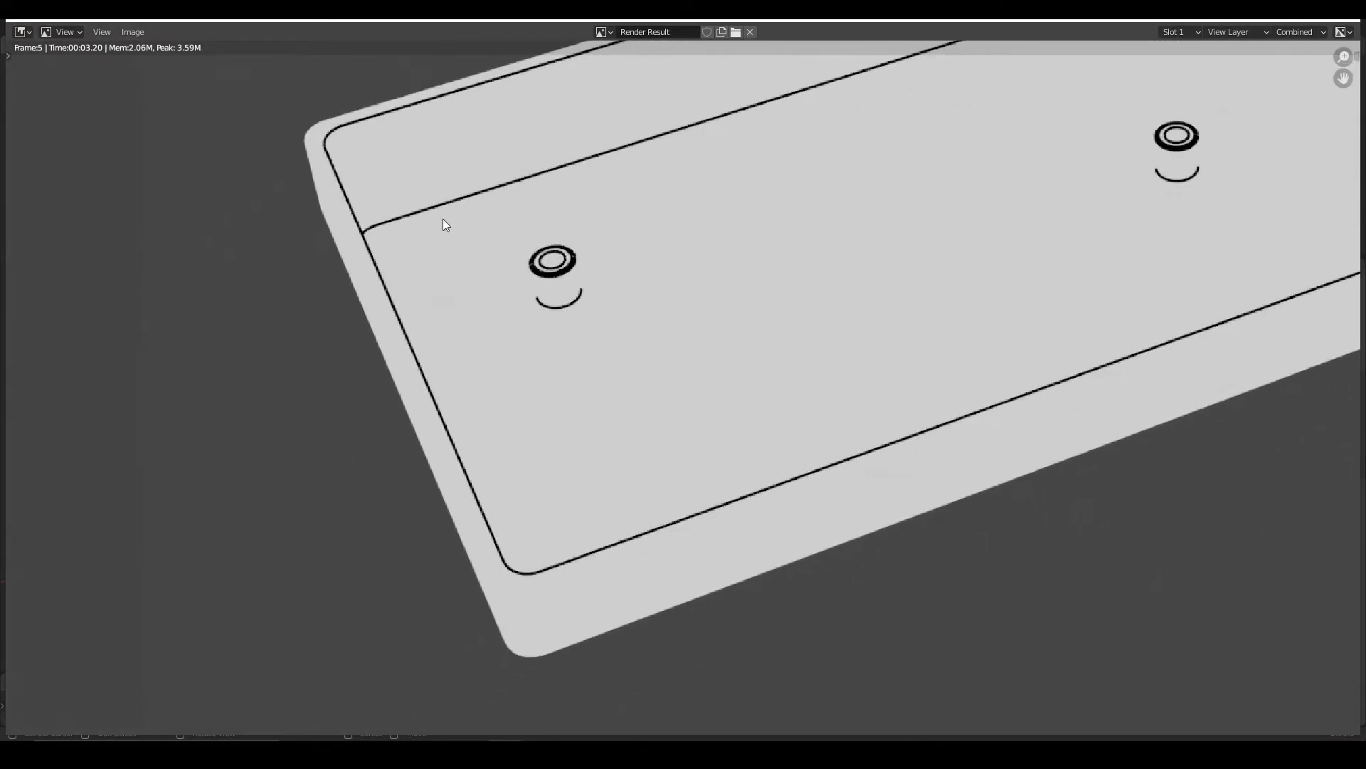
middle_click_drag(423, 257, 317, 299)
scroll(510, 326, "down", 3)
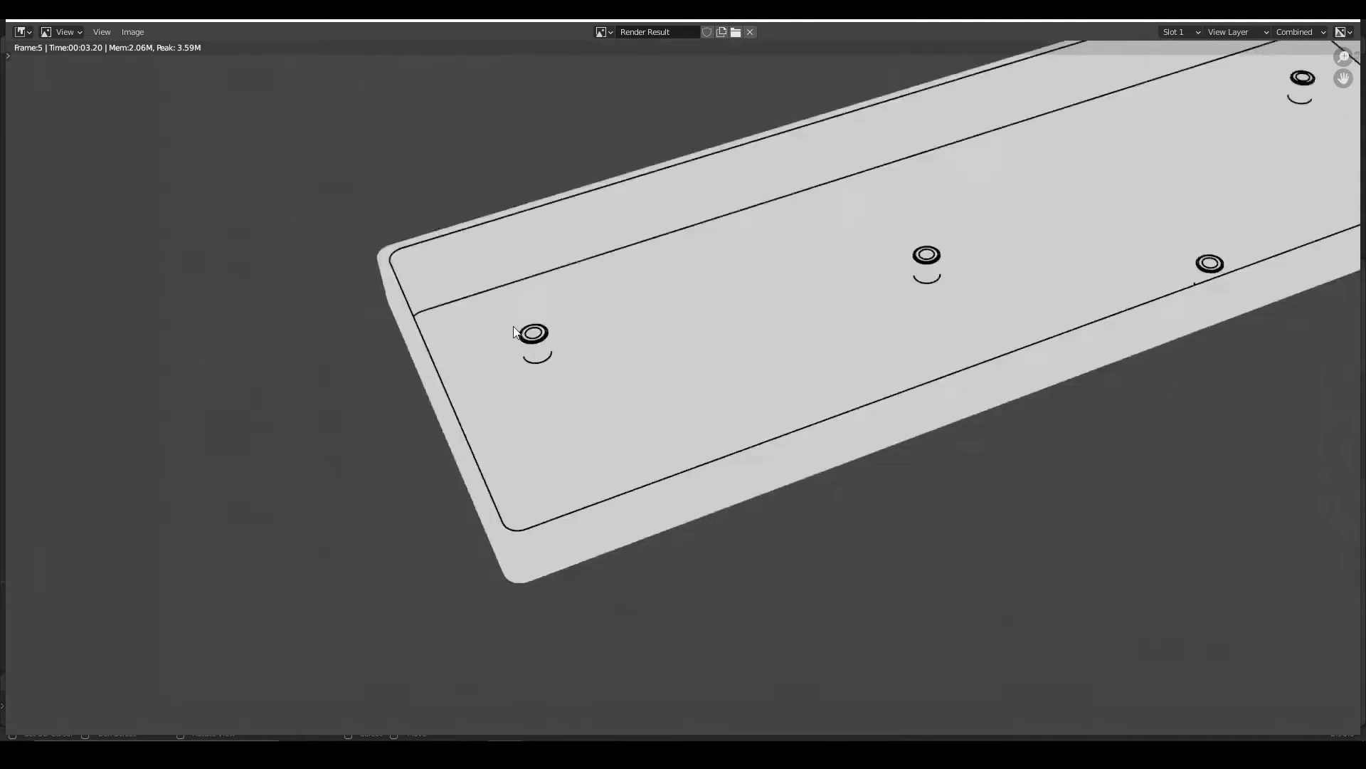
middle_click_drag(514, 326, 566, 296)
middle_click_drag(575, 374, 587, 351)
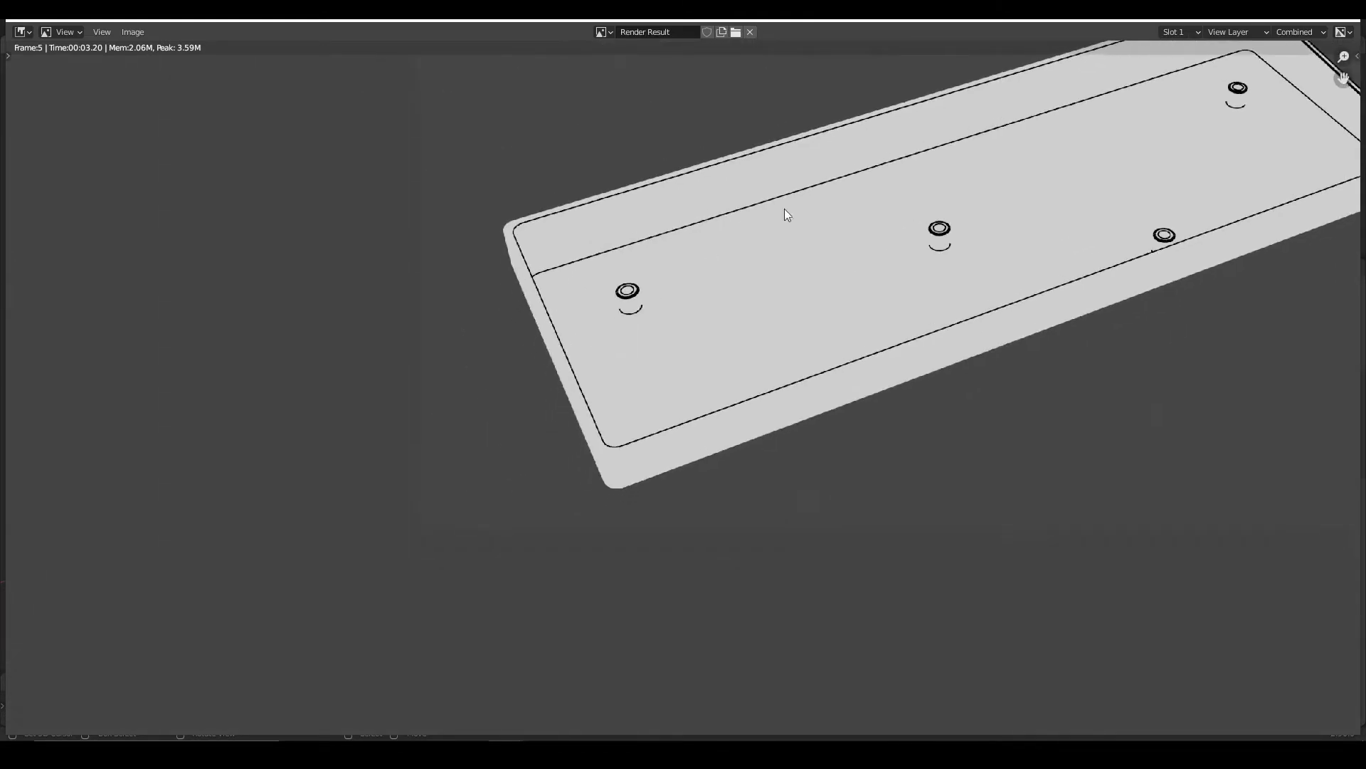
left_click(492, 234)
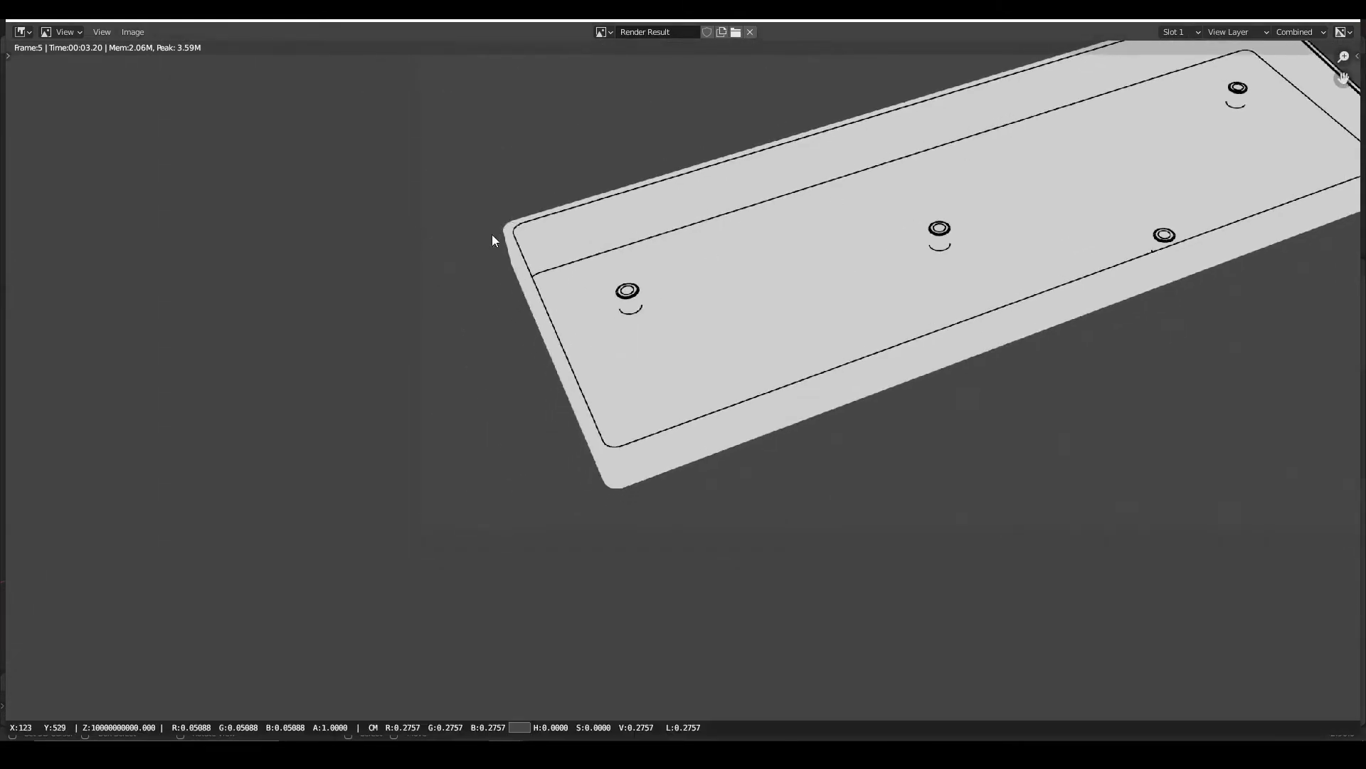
scroll(541, 466, "down", 2)
scroll(442, 459, "up", 5)
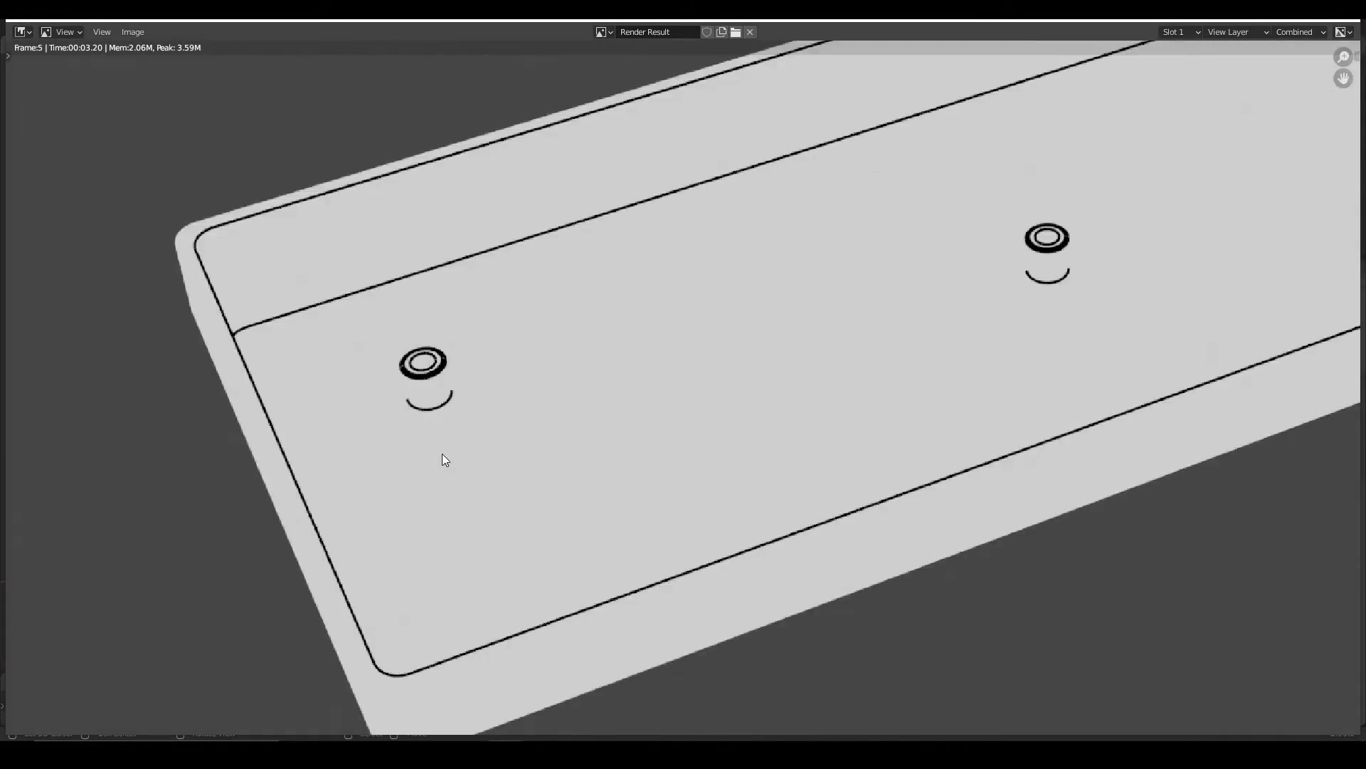
left_click(1329, 20)
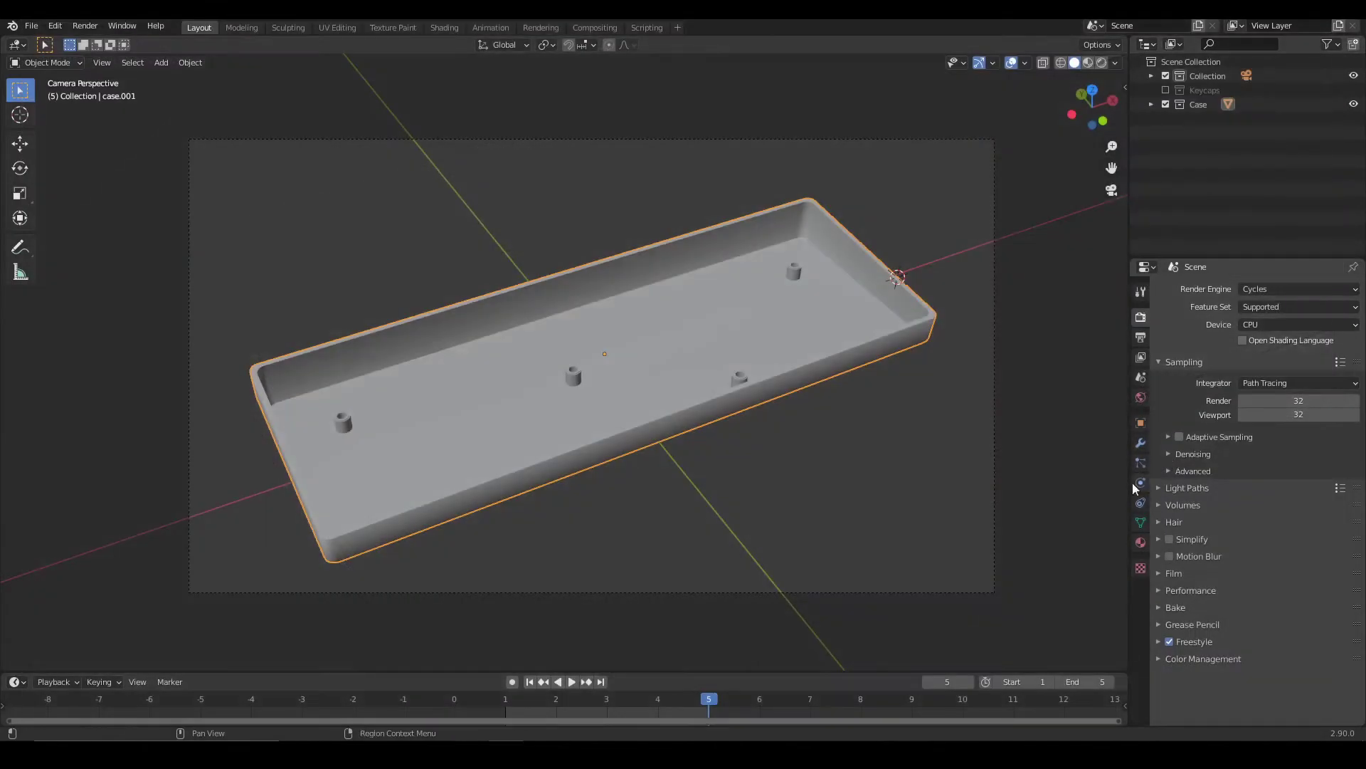
Enable the Contour edge type in the case's Freestyle line set.
left_click(1143, 357)
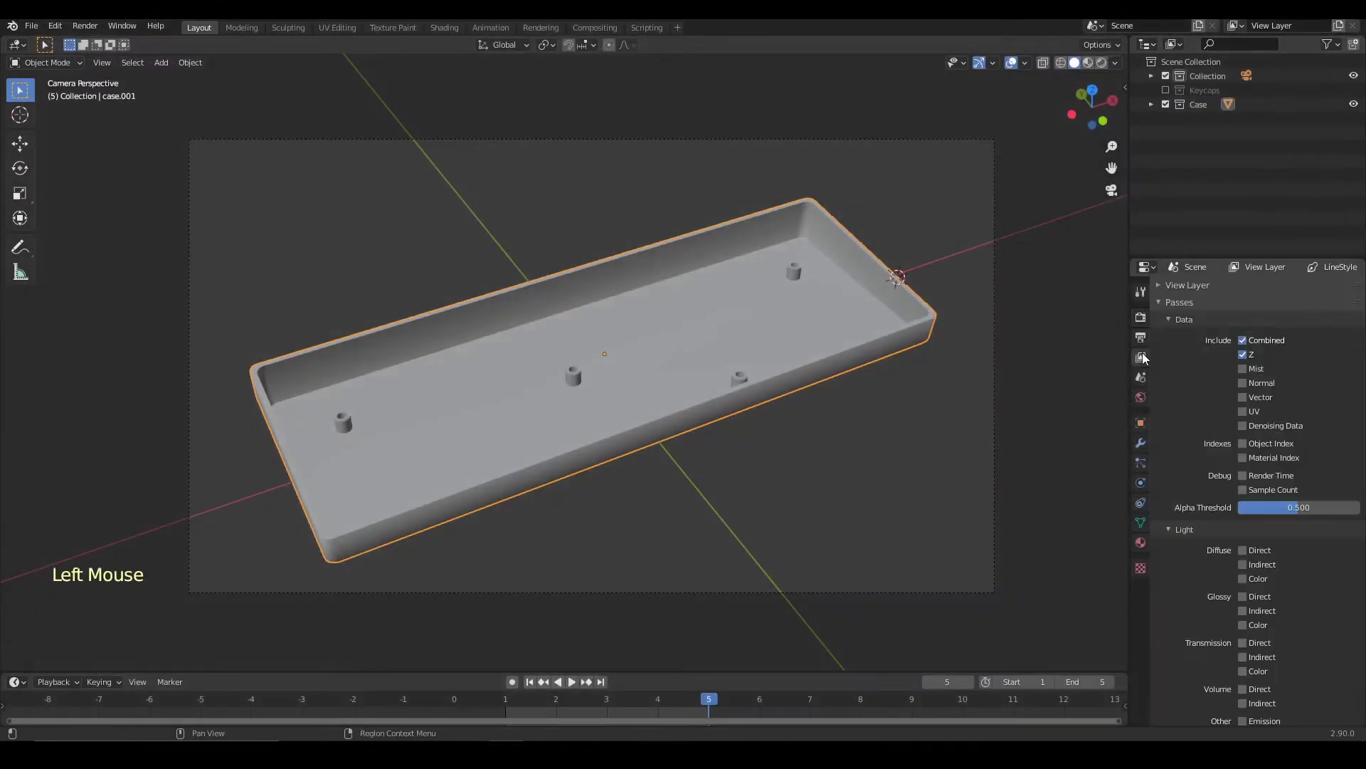
left_click(1164, 301)
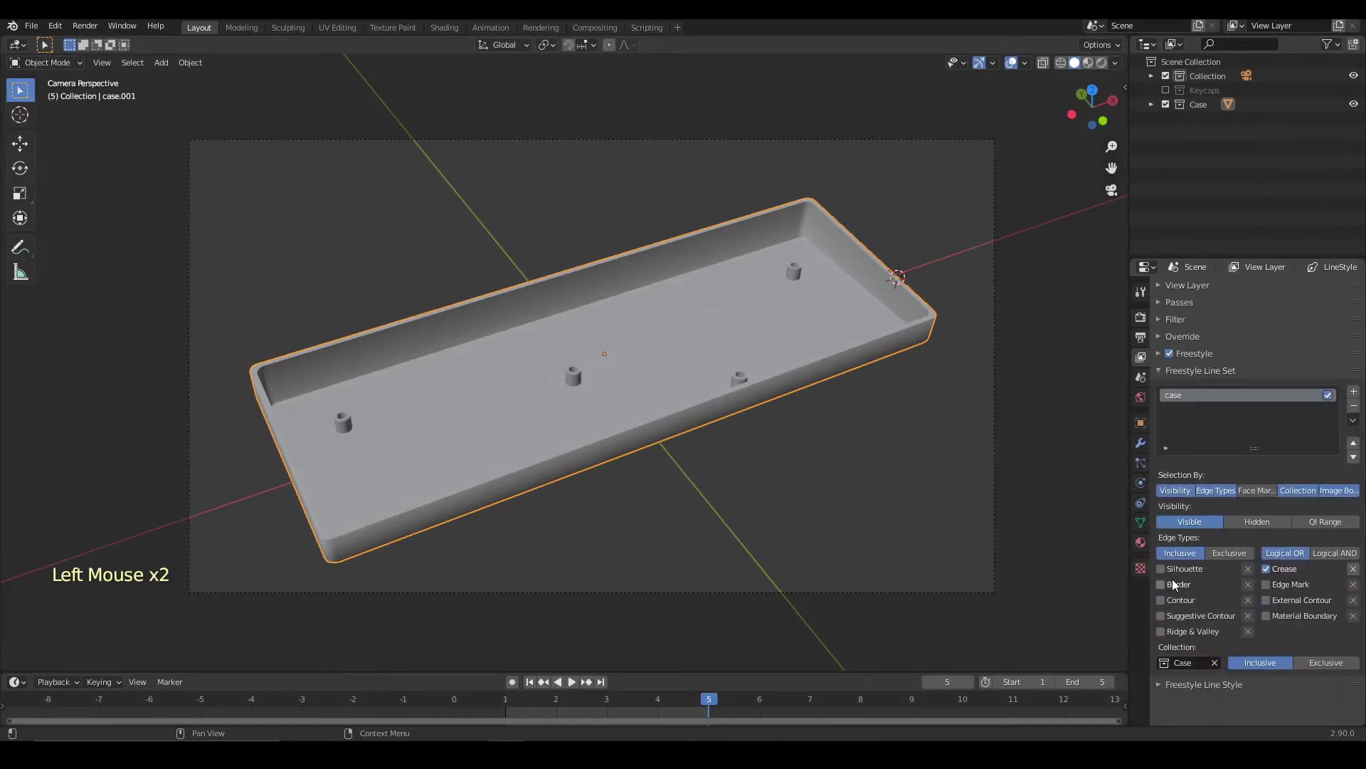
left_click(1167, 598)
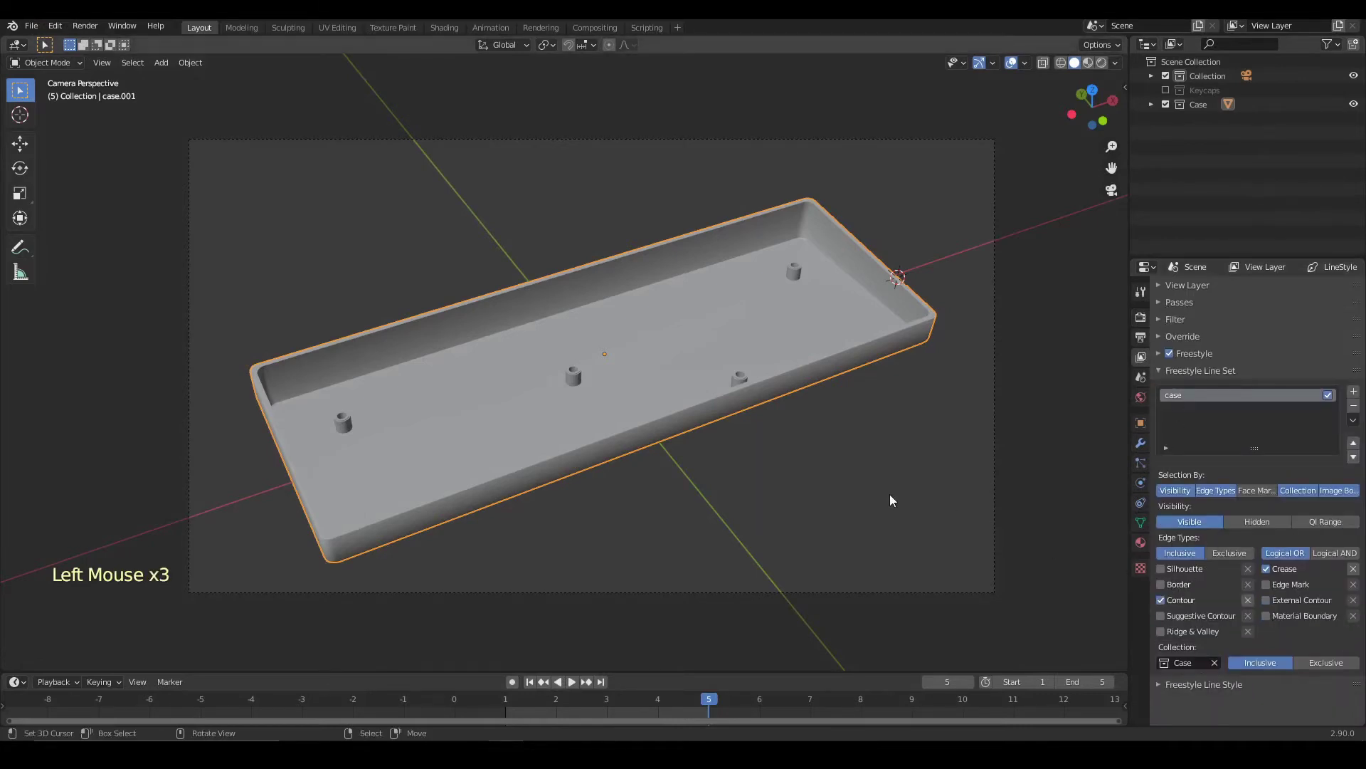
Examine the contour and crease lines in the frame 5 render of the case, and close the render.
scroll(714, 417, "up", 4)
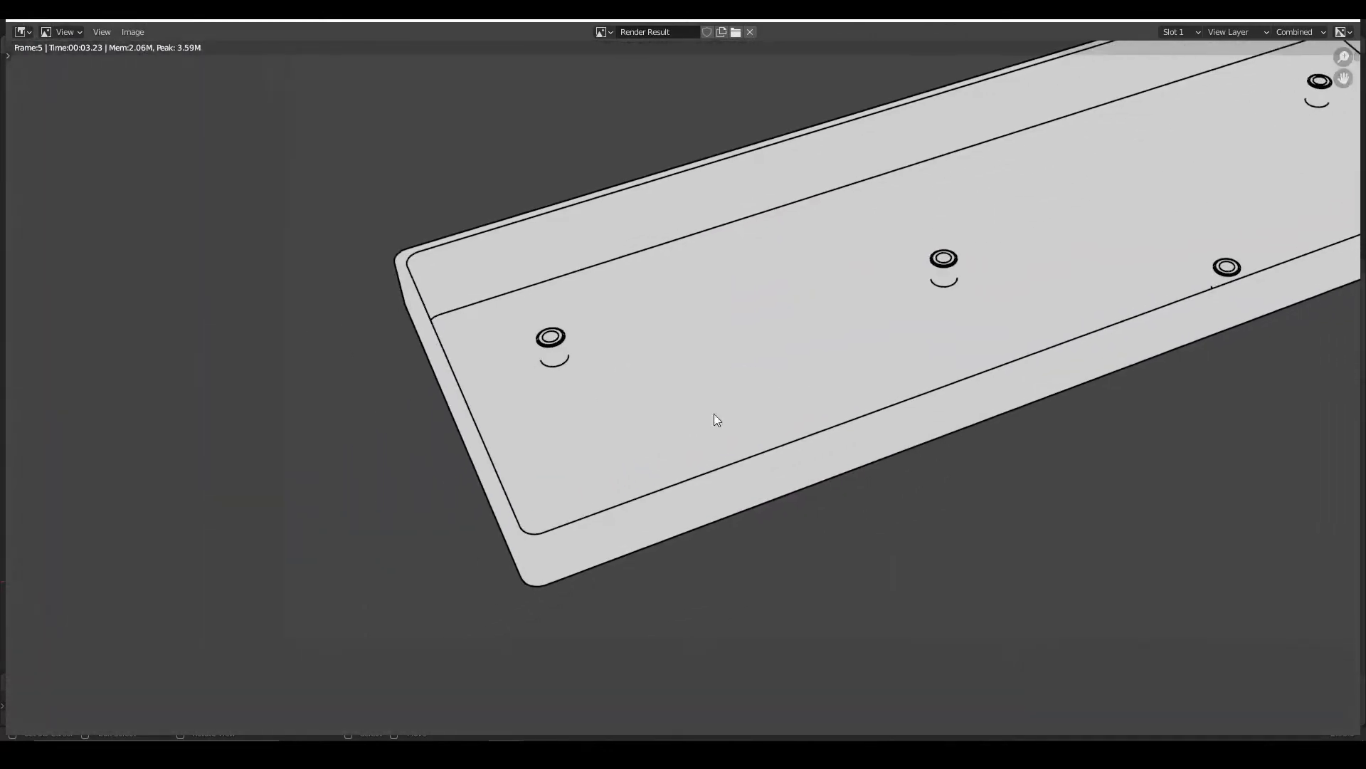
middle_click_drag(587, 461, 854, 424)
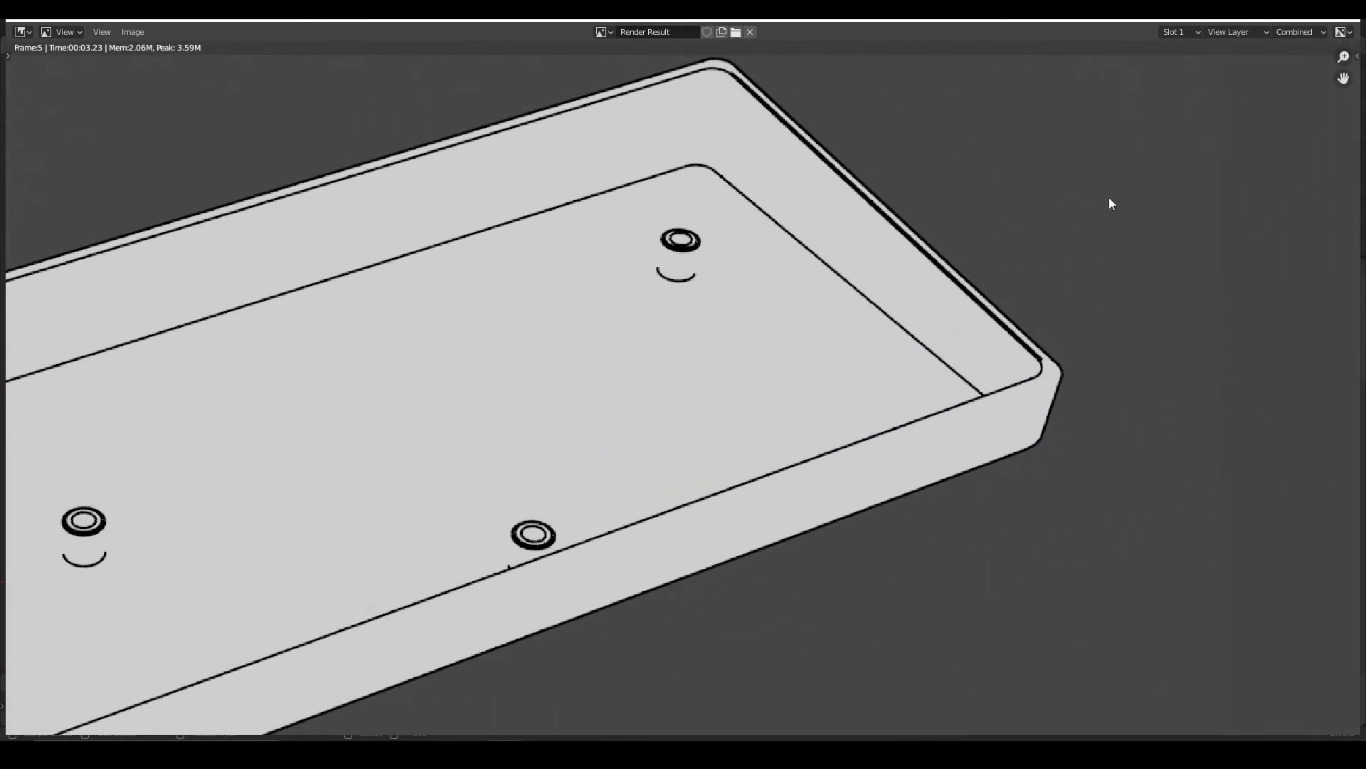
left_click(1356, 27)
Render the side camera view at frame 3, examine the lines at both ends of the case, and close the render.
left_click_drag(689, 696, 622, 698)
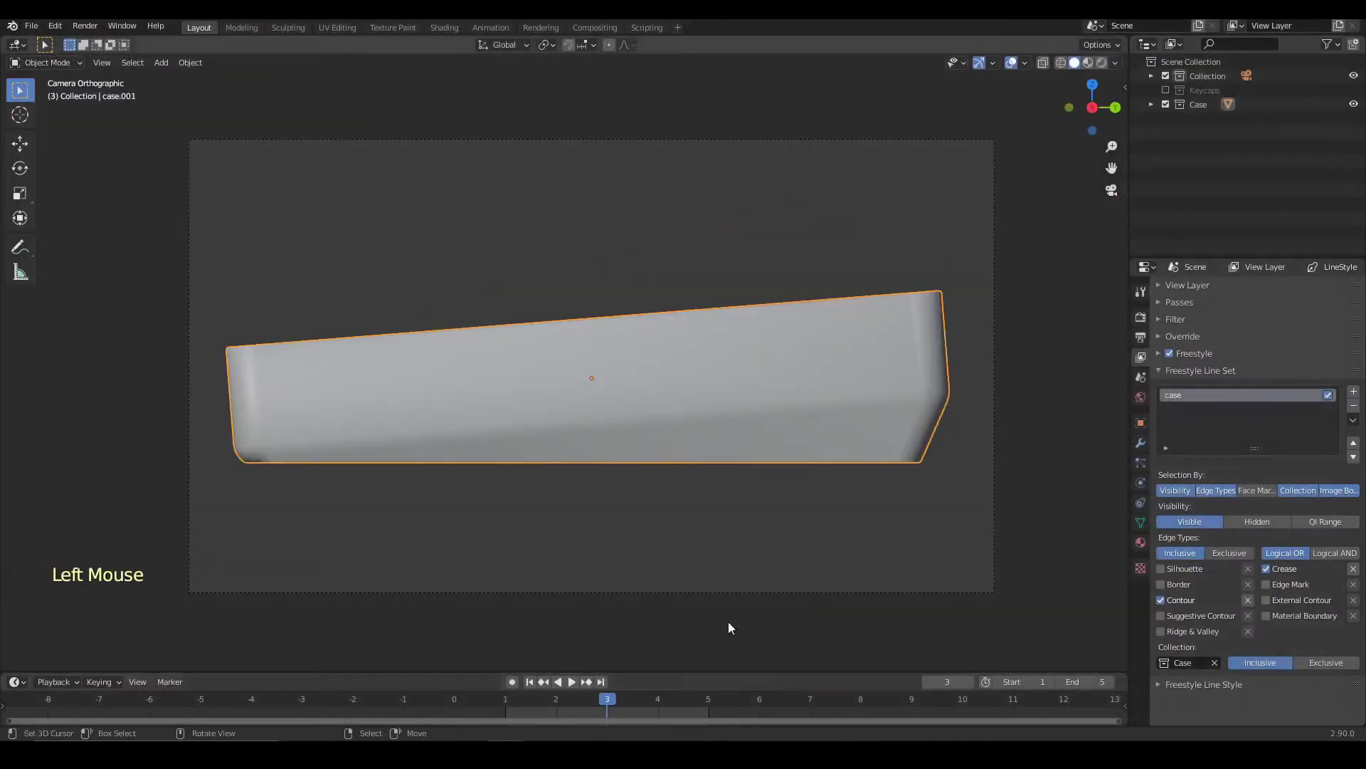
key("F12")
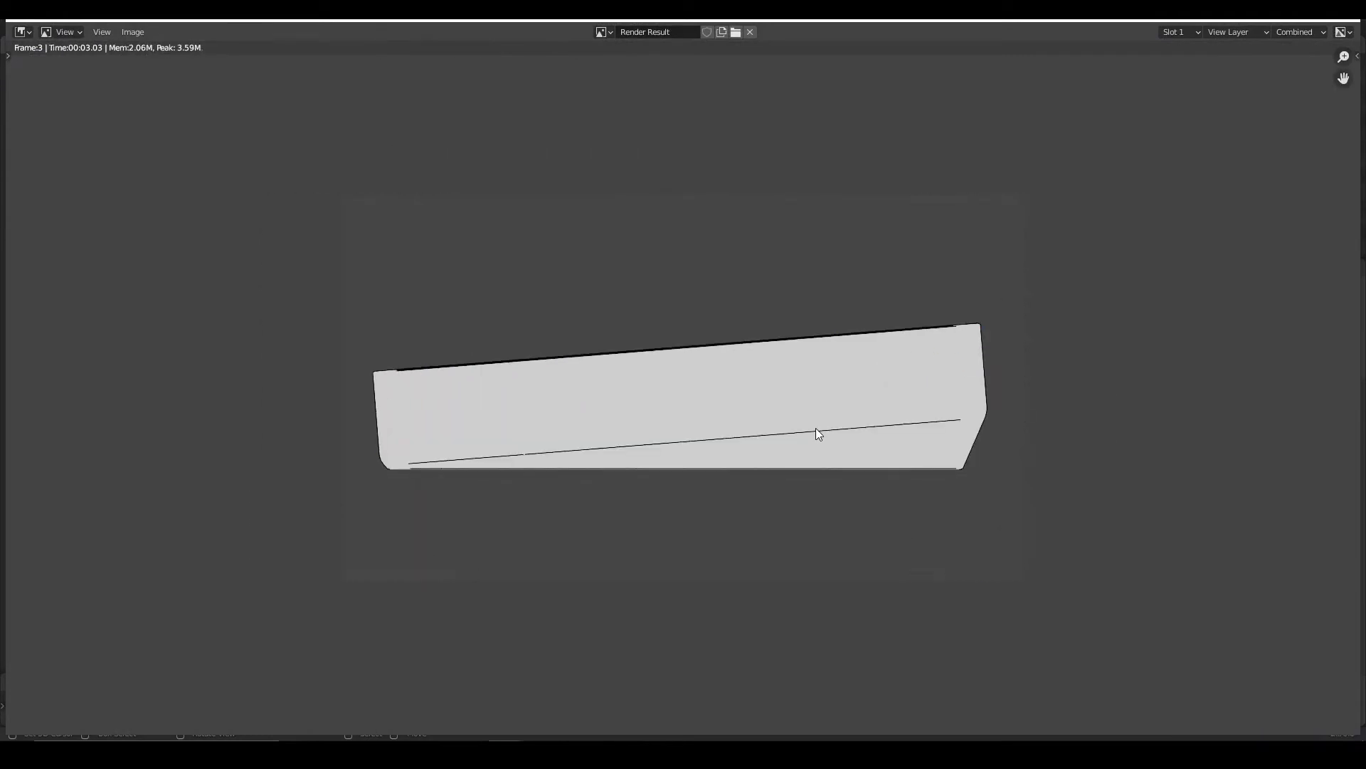
scroll(839, 416, "up", 2)
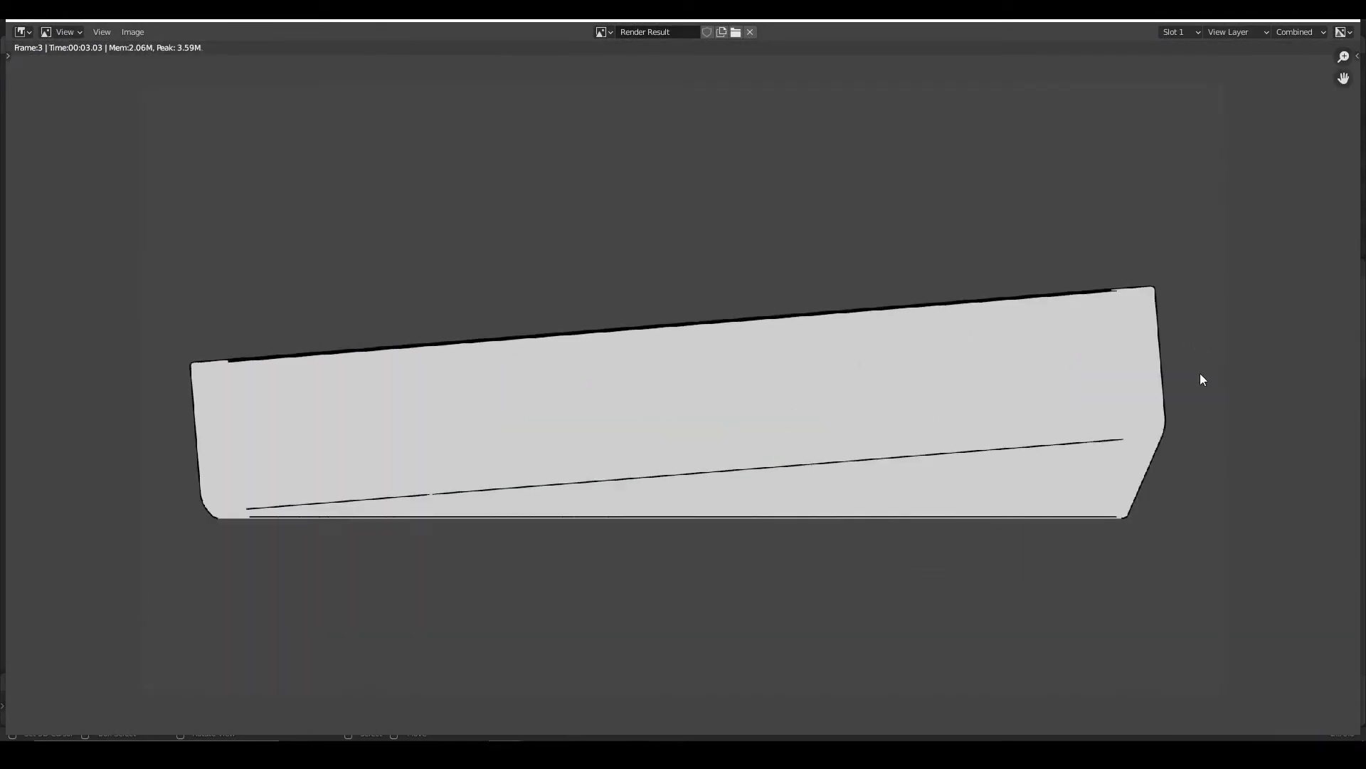
middle_click_drag(1200, 372, 766, 405)
scroll(796, 423, "up", 2)
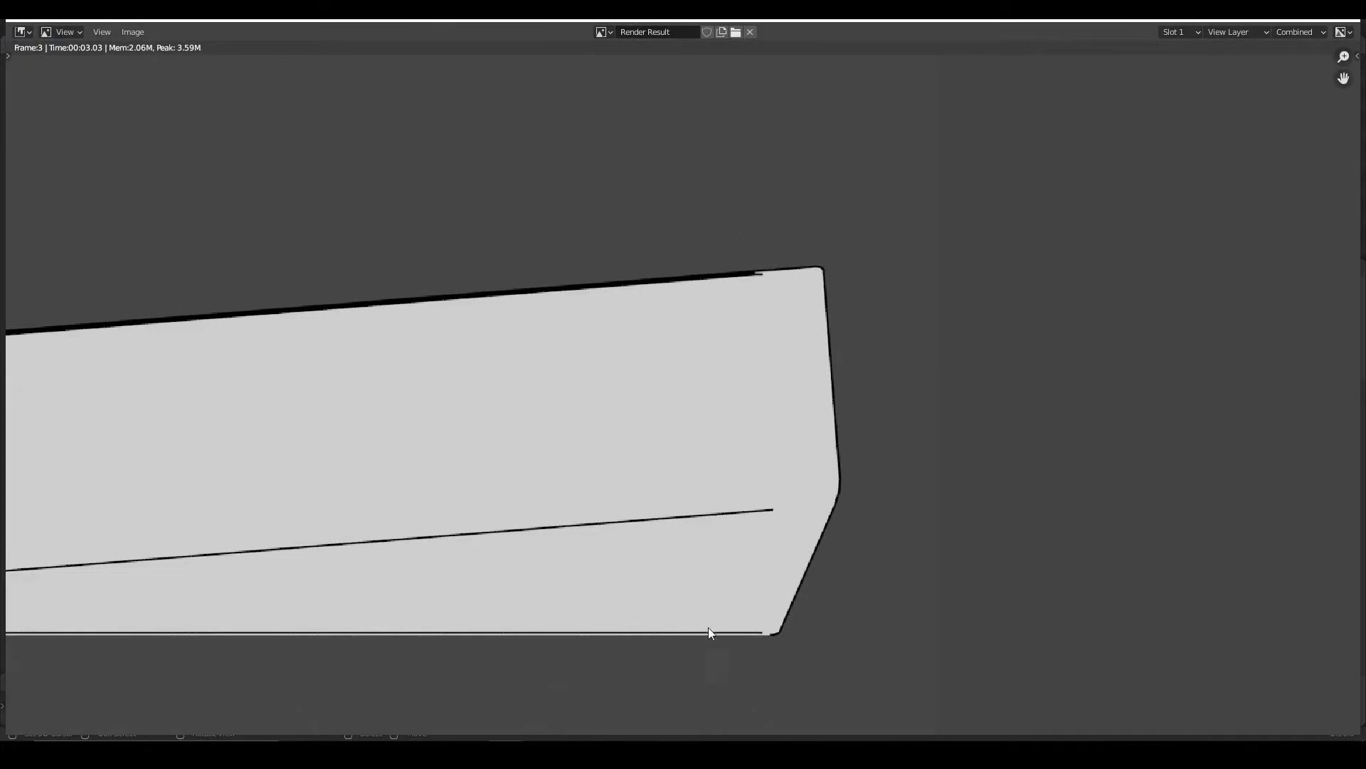
middle_click_drag(612, 442, 3, 408)
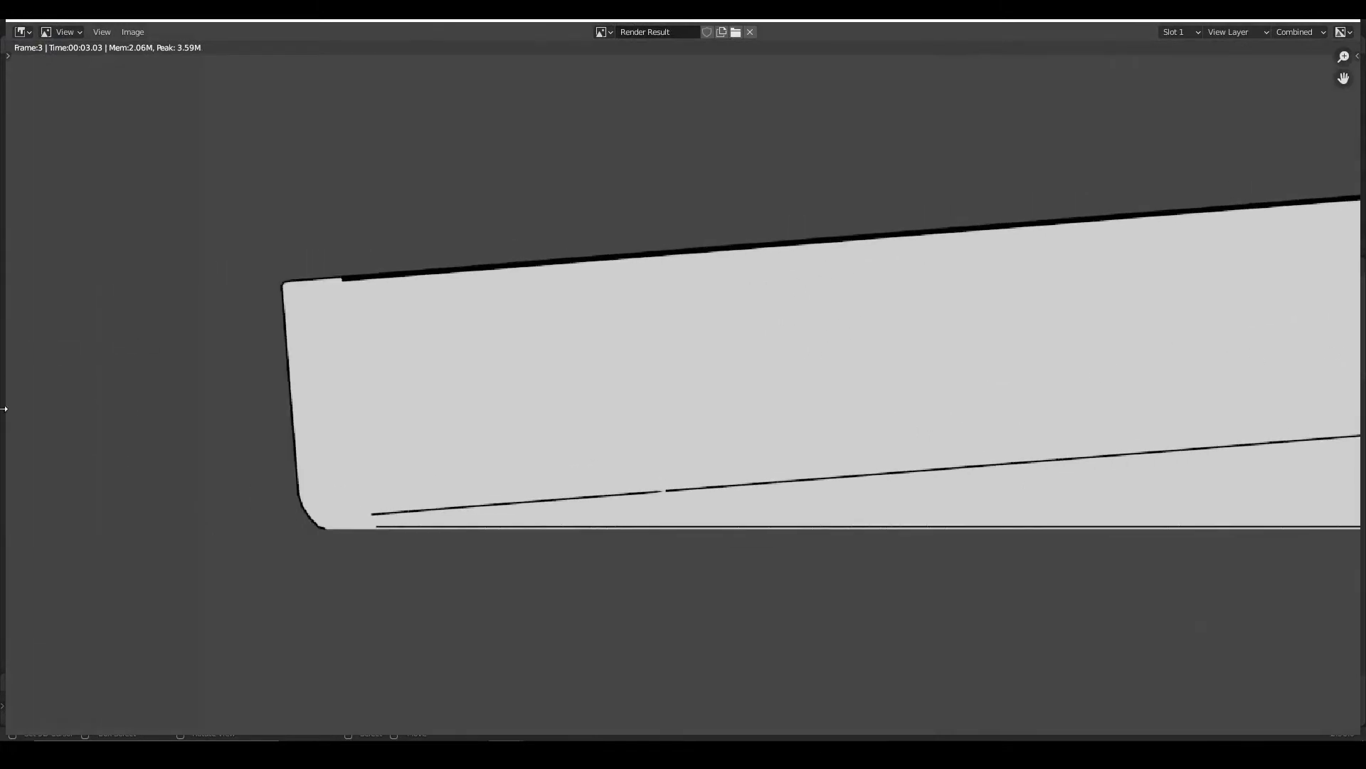
scroll(353, 545, "down", 5)
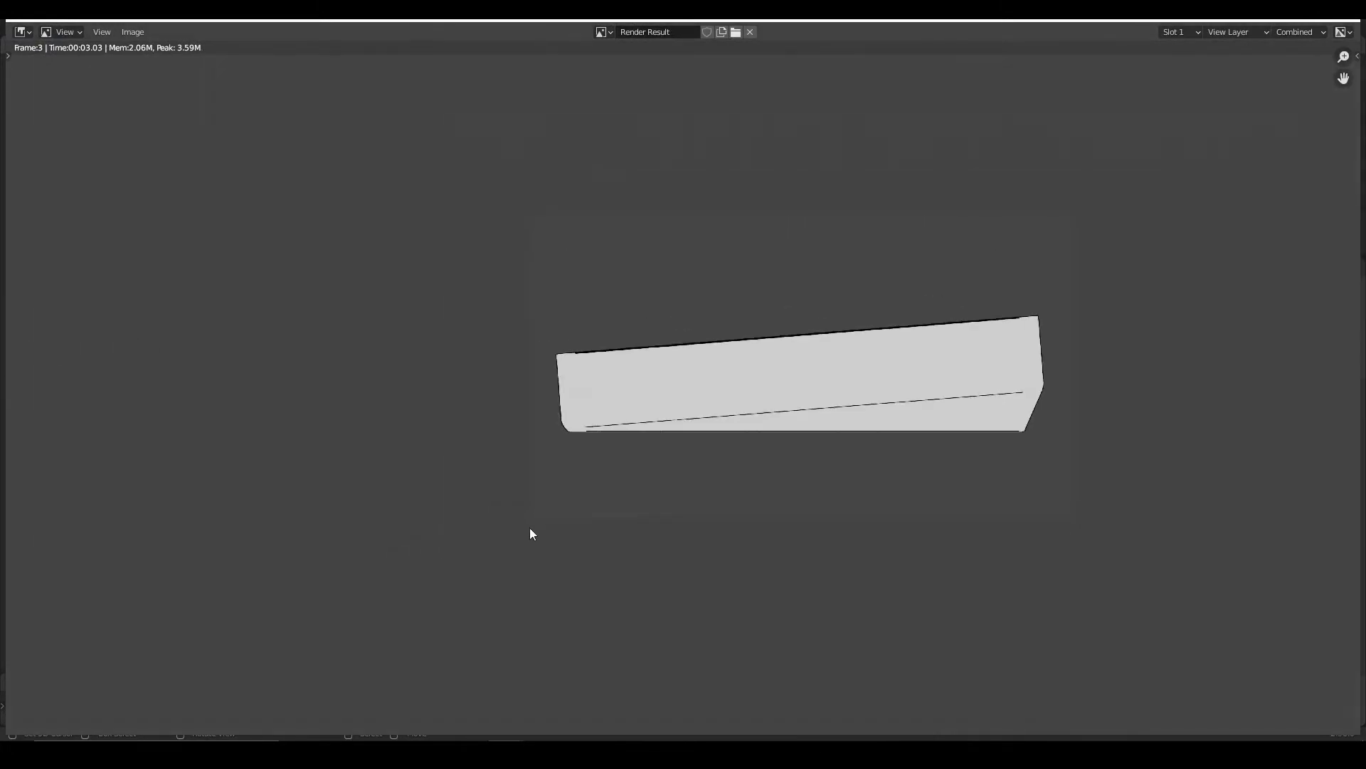
middle_click_drag(531, 534, 351, 530)
key("Escape")
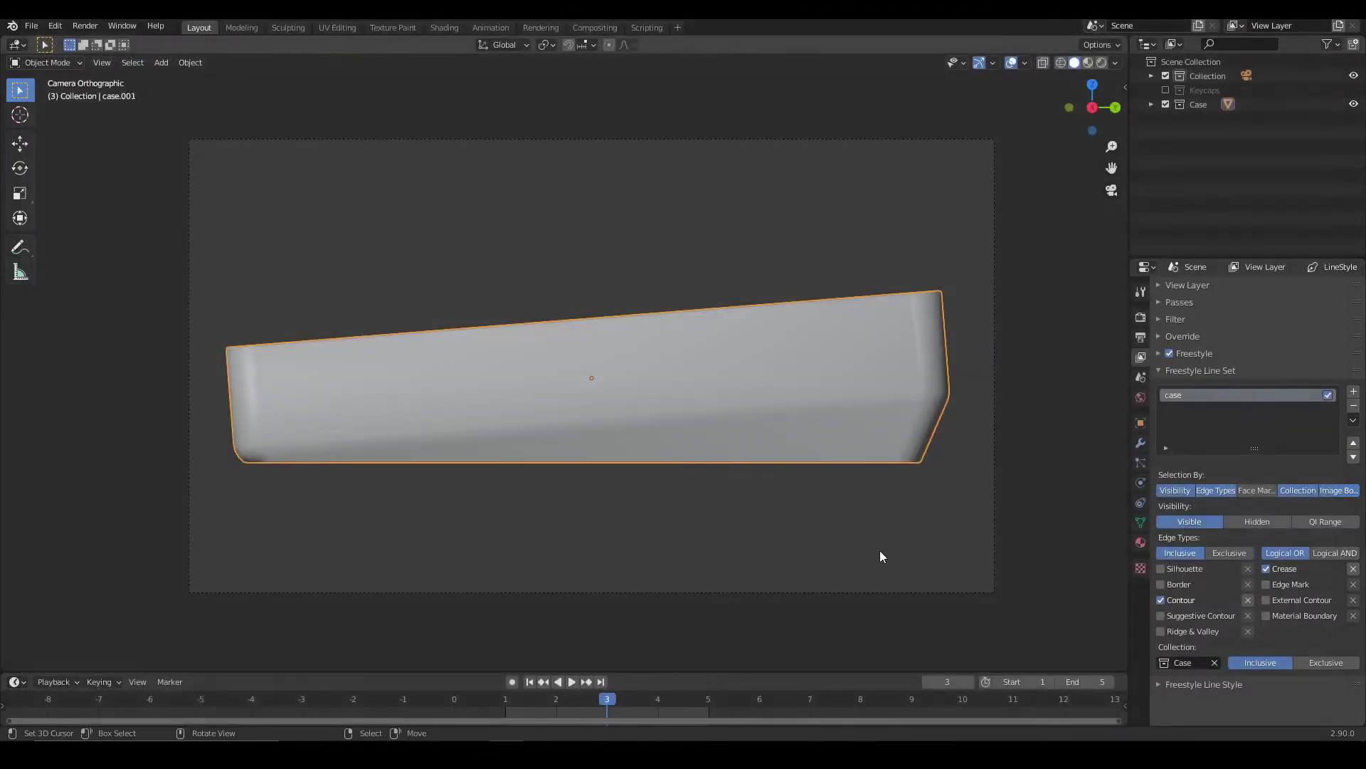
At frame 2, enable the Edge Mark edge type for the case line set and enter Edit Mode on the case.
left_click(592, 704)
left_click_drag(591, 707, 568, 702)
middle_click_drag(747, 533, 797, 455)
scroll(854, 372, "up", 14)
scroll(854, 377, "up", 1)
middle_click_drag(854, 378, 792, 379)
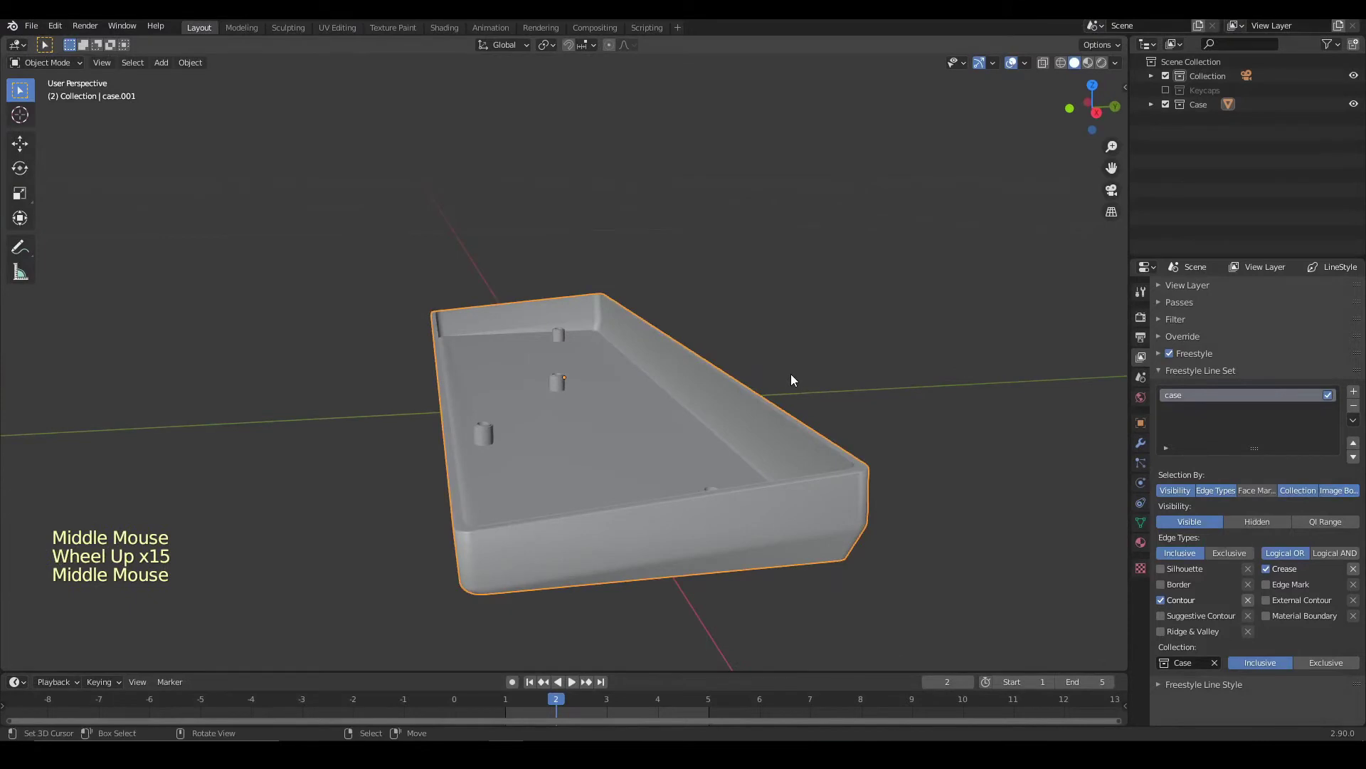
mouse_move(851, 463)
middle_mouse_down()
mouse_move(865, 434)
mouse_move(855, 485)
middle_mouse_up()
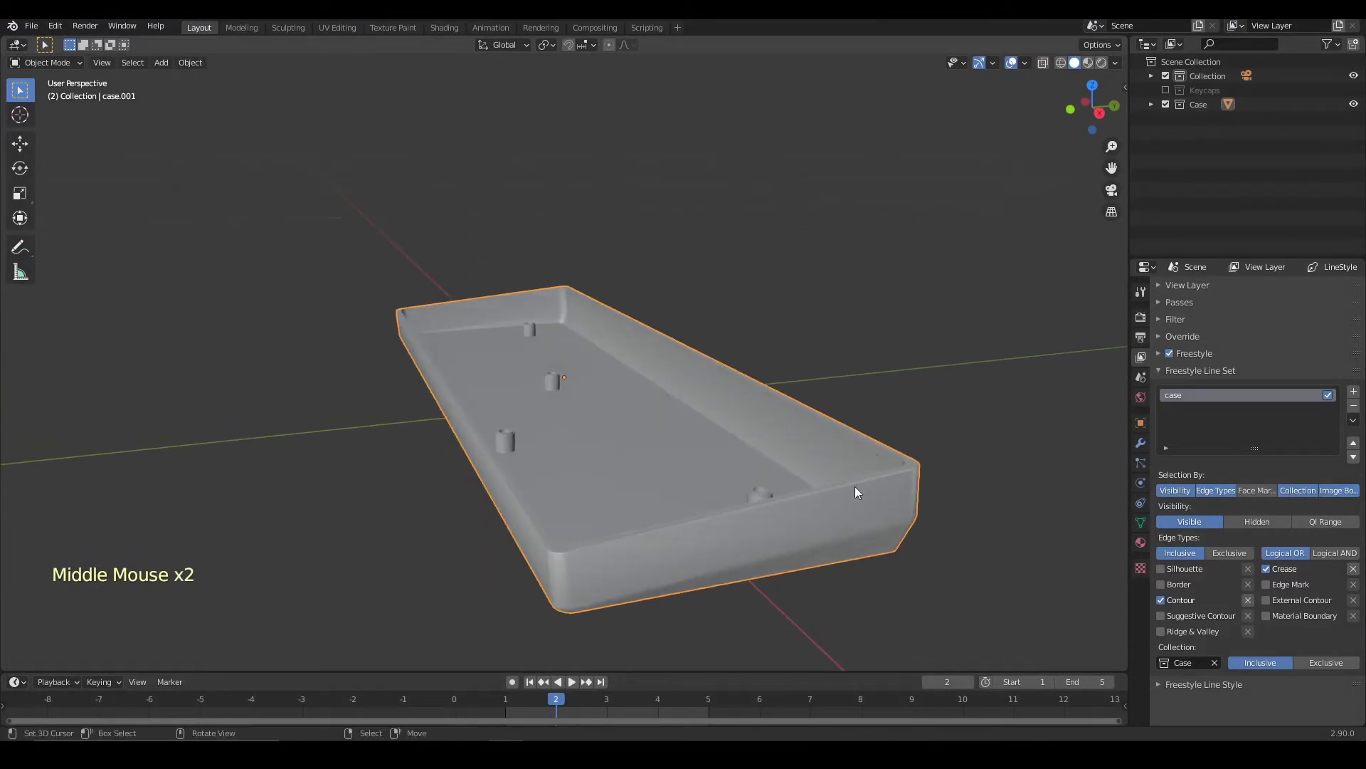
left_click(1271, 585)
right_click(963, 498)
key("Tab")
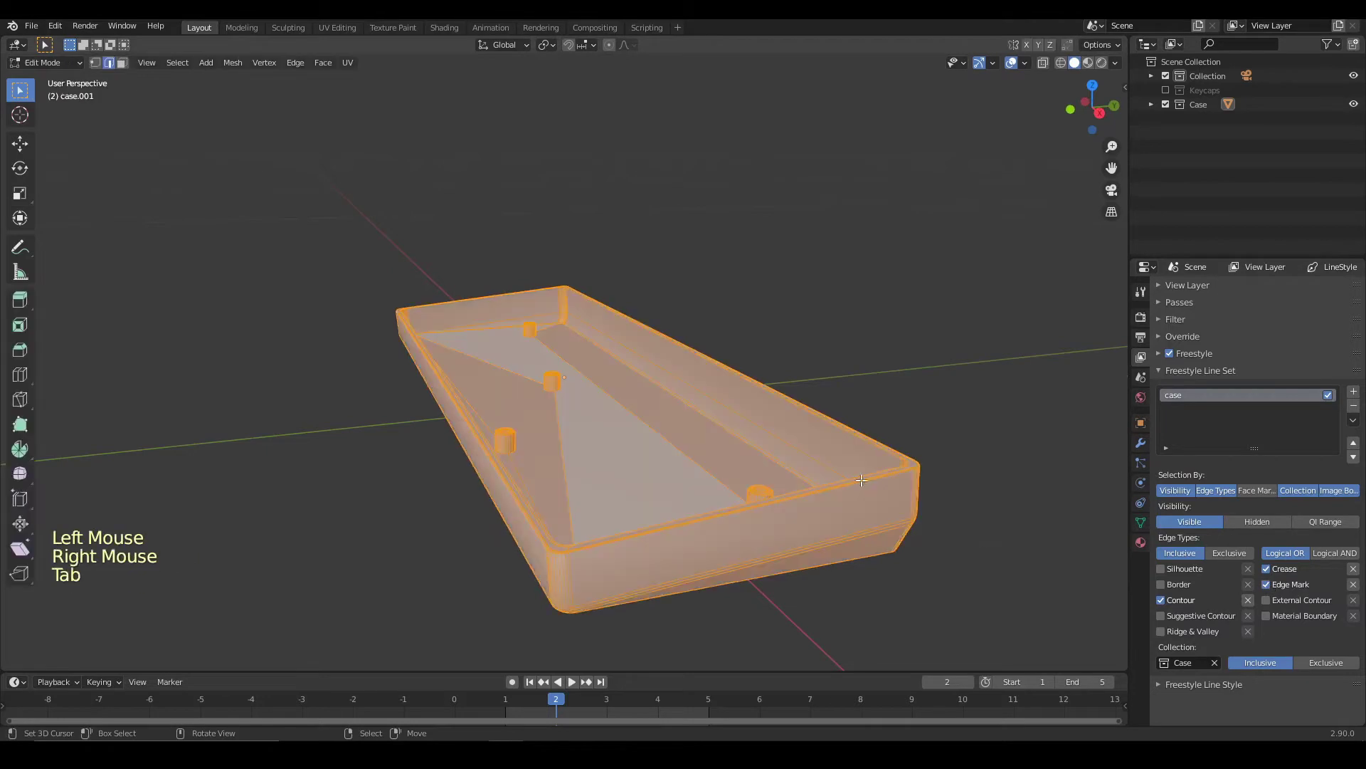
Select the edge chain where the case's right wall meets the rounded rear corner, from the base to the rim.
middle_click_drag(974, 481, 603, 257)
right_click(927, 470)
left_click(1096, 107)
scroll(918, 441, "up", 6)
scroll(732, 428, "up", 6)
right_click(718, 388)
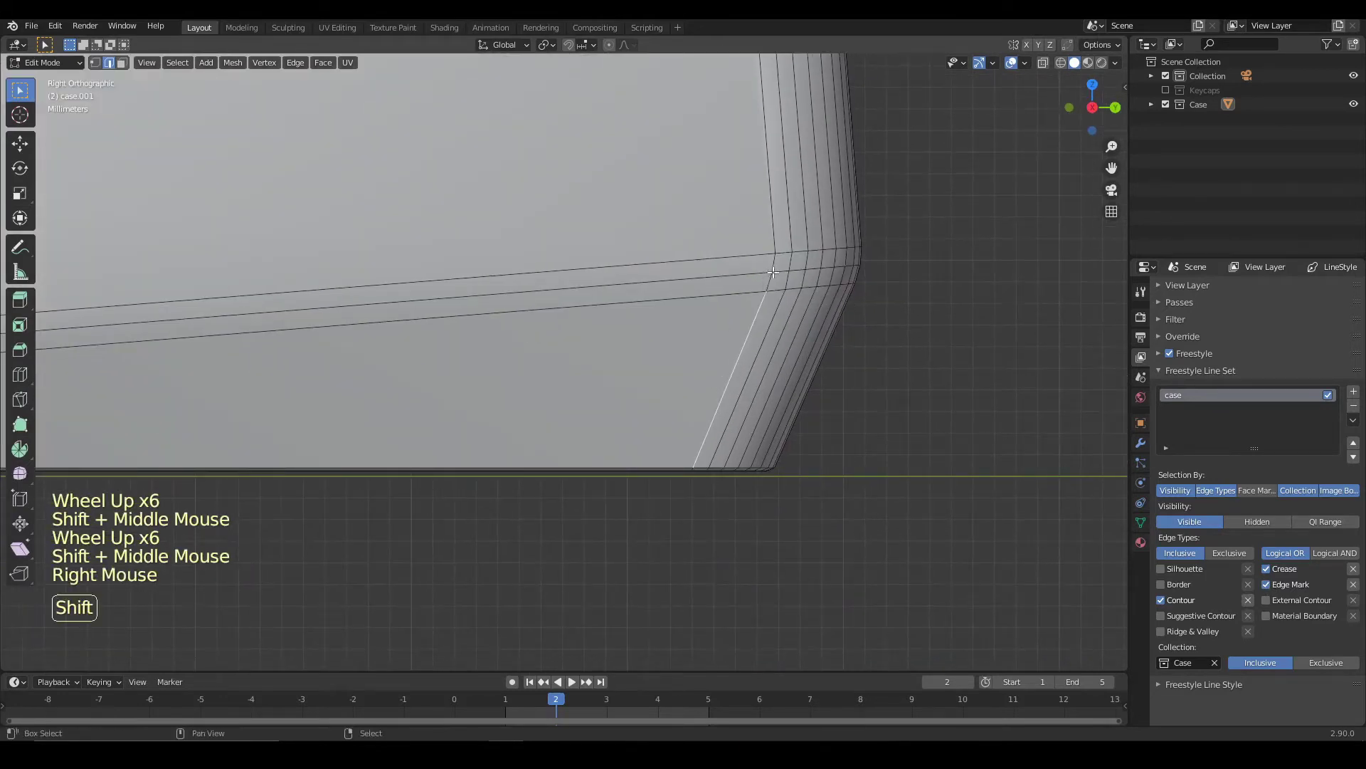
right_click(767, 282, "shift")
right_click(772, 264, "shift")
right_click(761, 164, "shift")
middle_click_drag(759, 162, 805, 464, "shift")
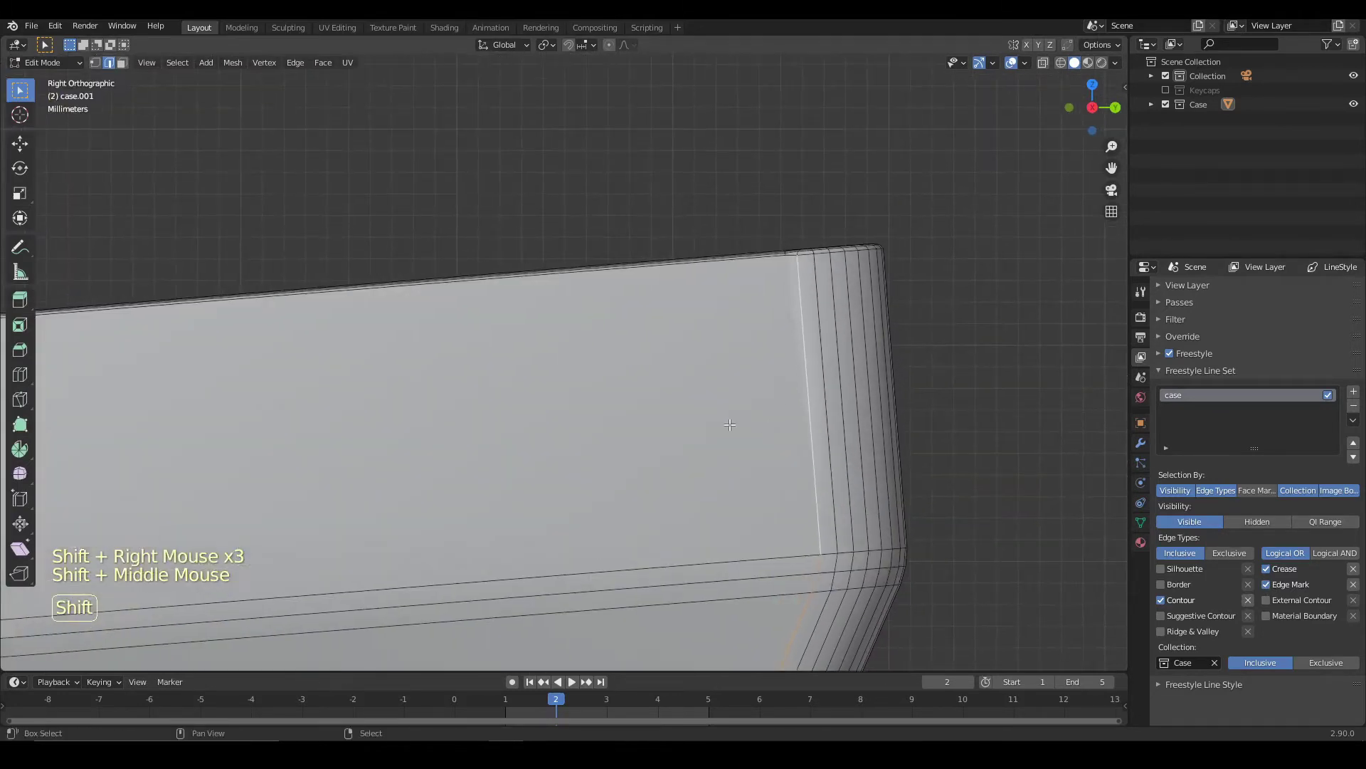
left_click(805, 464)
Add the matching edge chain at the right wall's rounded front corner to the selection.
scroll(805, 464, "down", 6)
left_click(805, 464)
middle_click_drag(442, 456, 846, 330, "shift")
scroll(421, 337, "up", 4)
middle_click_drag(422, 336, 600, 349, "shift")
scroll(599, 348, "up", 5)
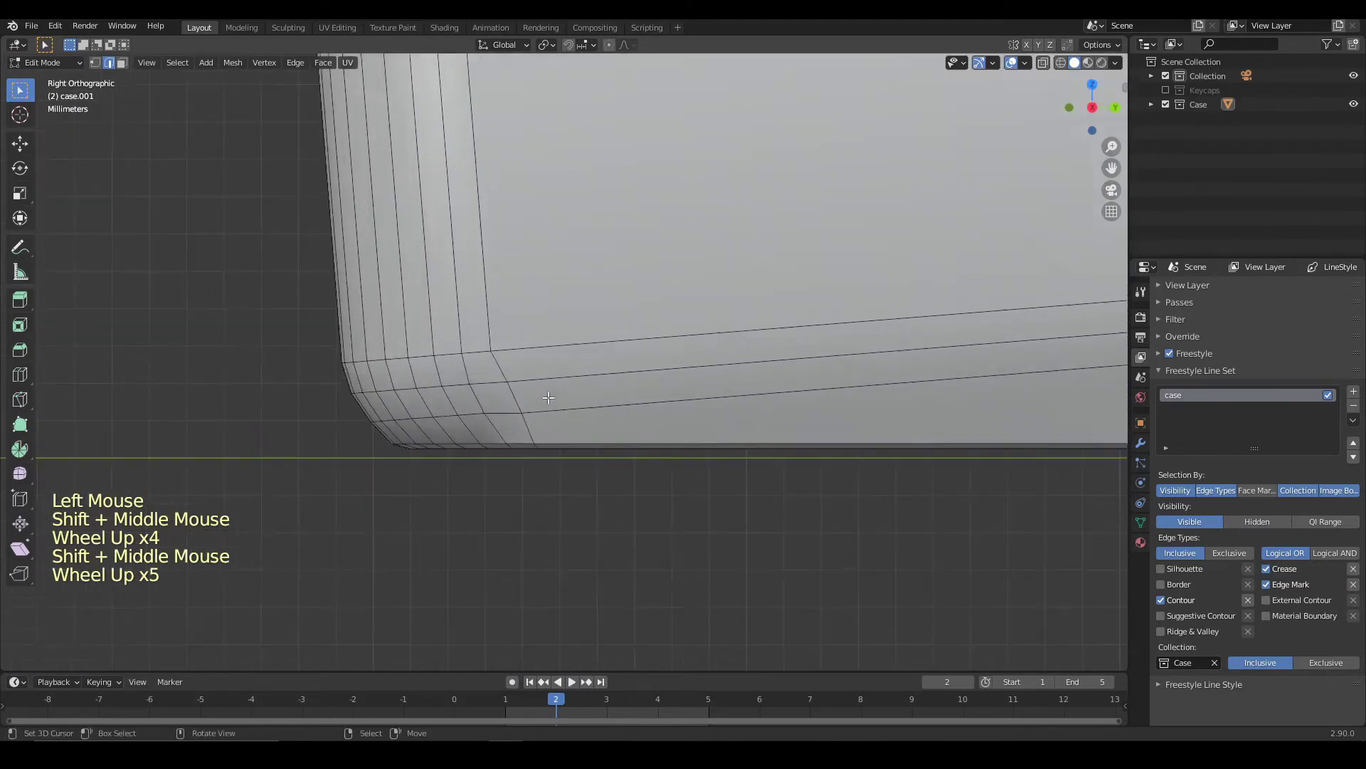
right_click(516, 427, "shift")
right_click(514, 396, "shift")
right_click(497, 359, "shift")
right_click(469, 283, "shift")
right_click(467, 283, "shift")
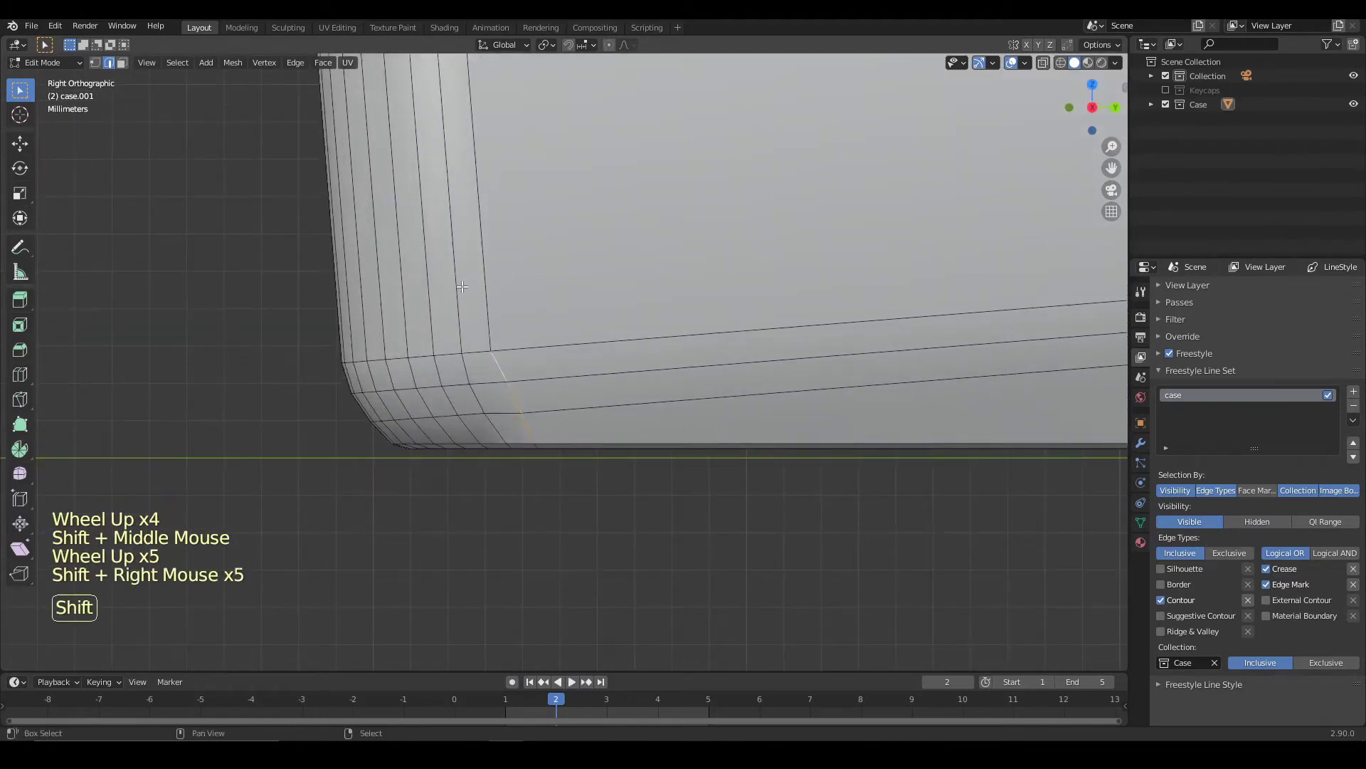
right_click(496, 279, "shift")
Mark the selected corner edges of the right wall as Freestyle edges.
scroll(499, 277, "down", 9)
middle_click_drag(919, 343, 640, 358, "shift")
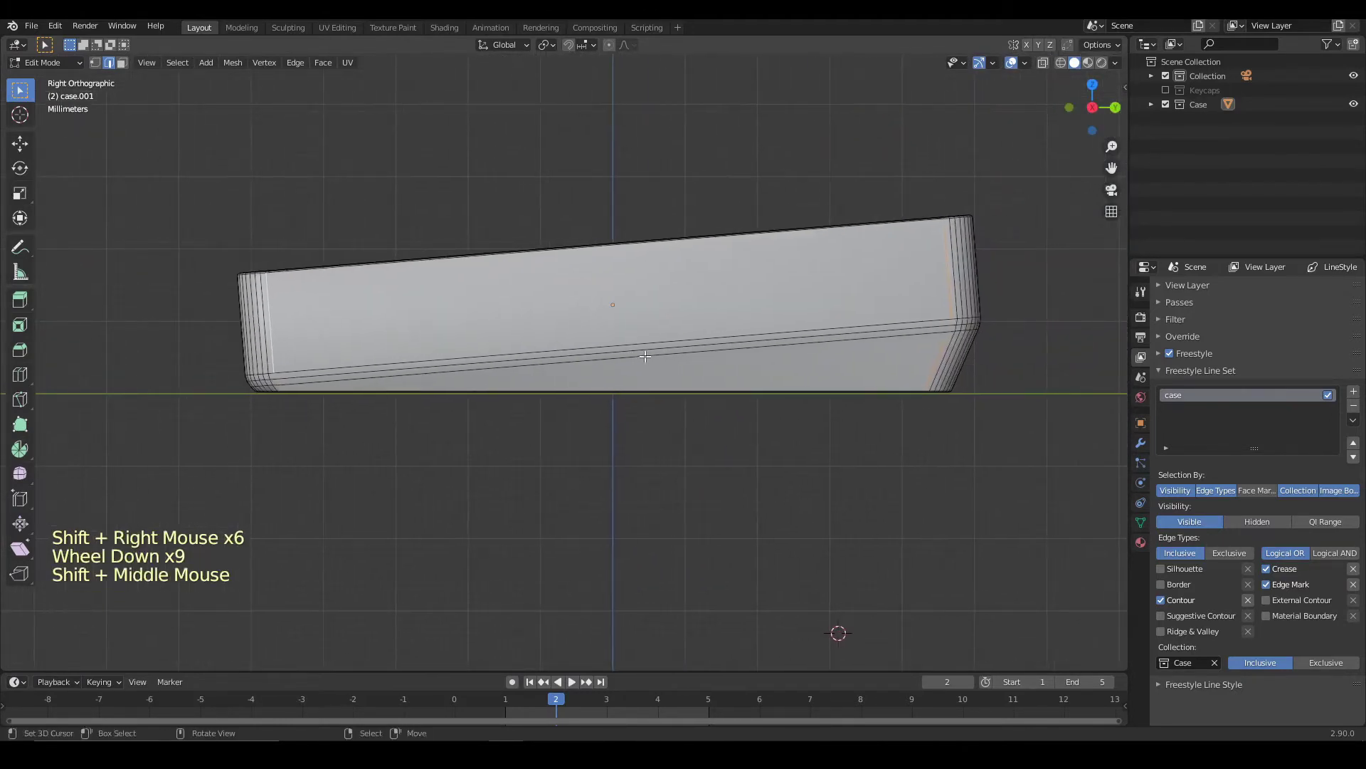
key("ctrl+e")
left_click(636, 681)
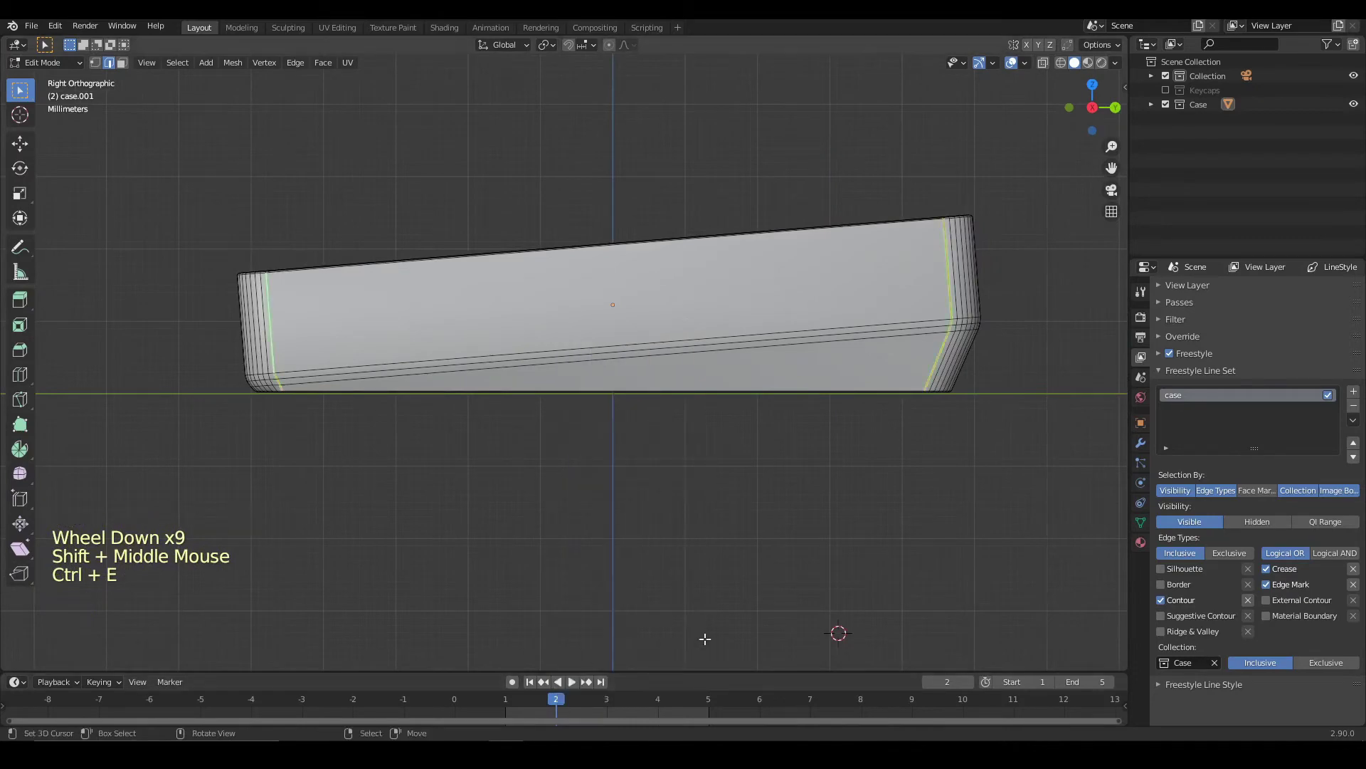
scroll(930, 387, "down", 8)
Select the edge chain where the front wall meets the rounded front-right corner.
middle_click_drag(968, 364, 885, 420)
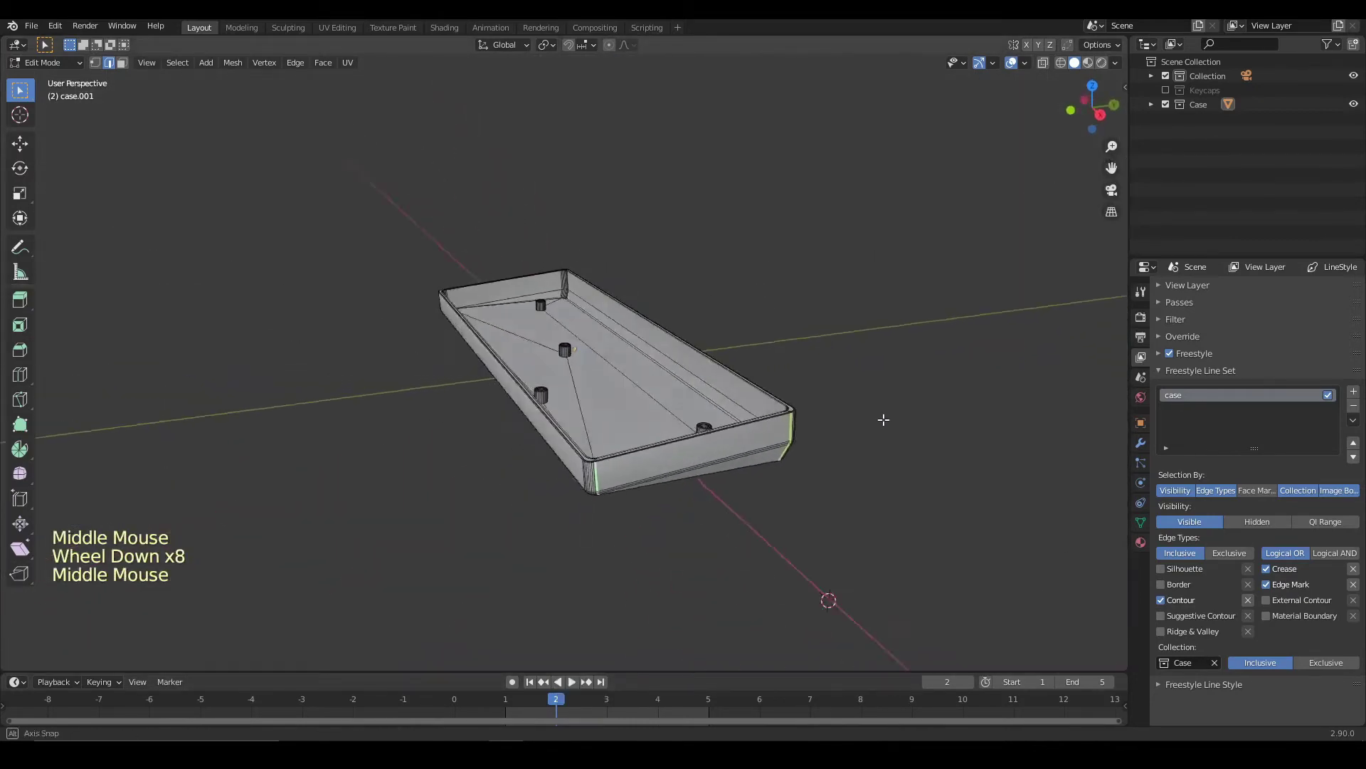
scroll(780, 375, "up", 6)
scroll(780, 375, "down", 2)
right_click(785, 438)
right_click(781, 451, "shift")
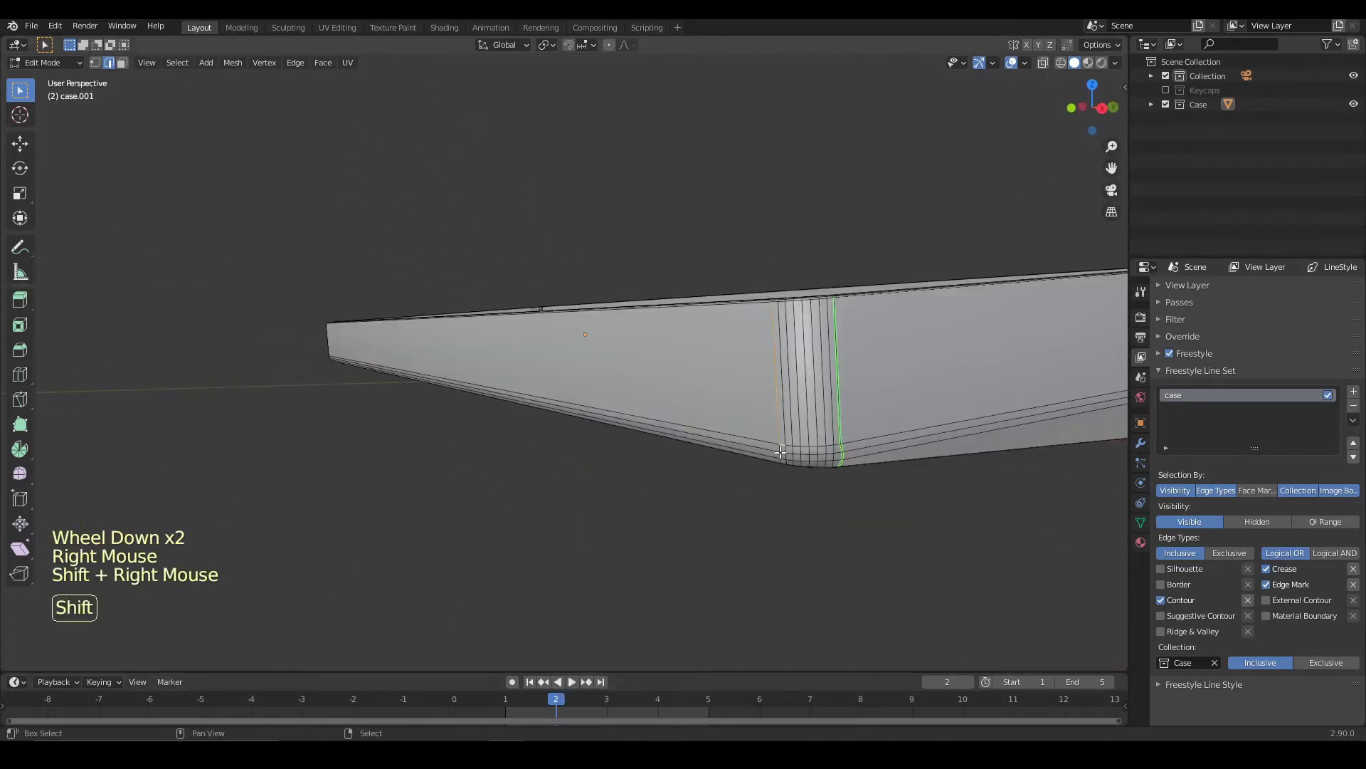
left_click(1071, 108)
middle_click_drag(983, 456, 1070, 574, "shift")
Extend the selection to the remaining front wall edges, including the outer rim and the lower bend line.
scroll(790, 374, "up", 6)
scroll(755, 399, "up", 4)
middle_click_drag(790, 374, 640, 370)
right_click(718, 427, "shift")
scroll(712, 370, "down", 3)
right_click(569, 441, "alt+shift")
scroll(640, 320, "up", 2)
right_click(641, 257, "alt+shift")
scroll(641, 257, "down", 4)
Add the edge chain where the left wall meets the rounded front corner, down to the base.
middle_click_drag(641, 256, 883, 285)
middle_click_drag(882, 284, 851, 311, "shift")
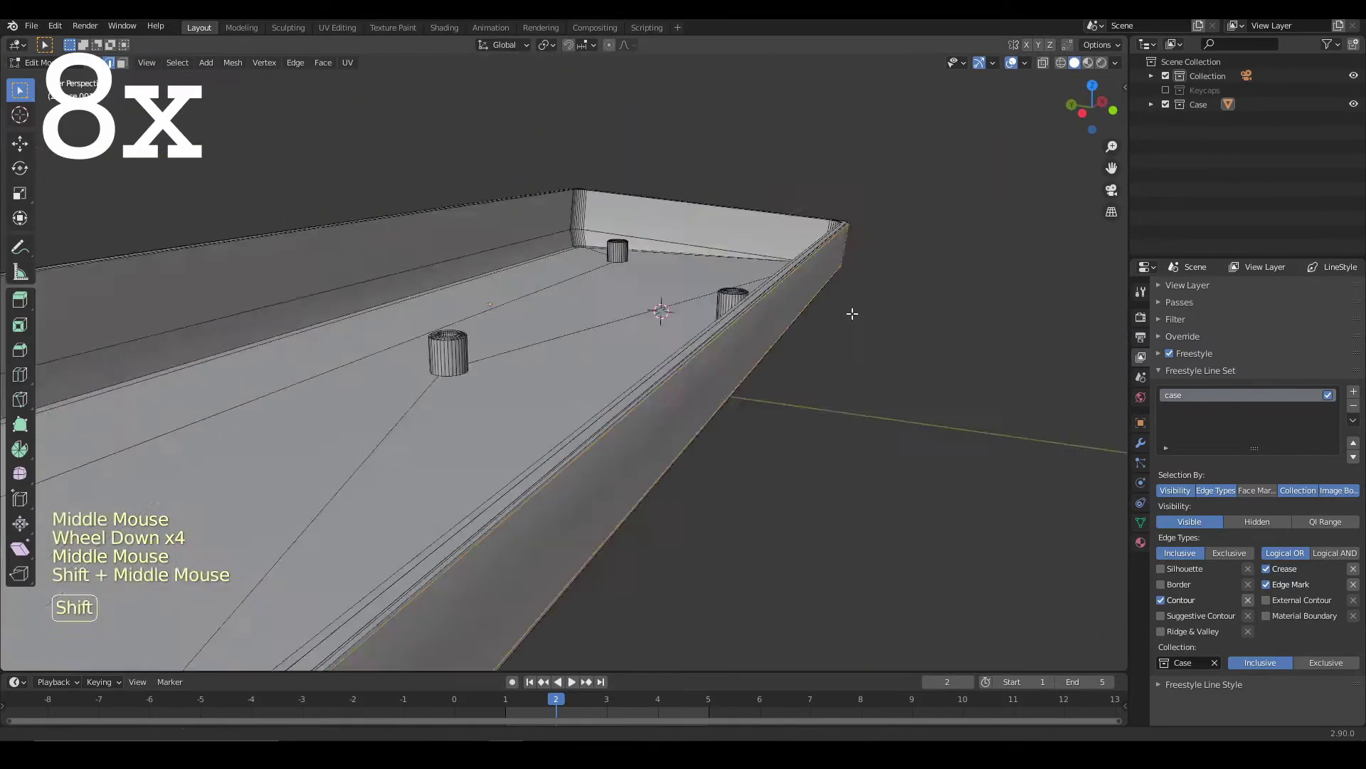
right_click(654, 479, "shift")
right_click(655, 478, "shift")
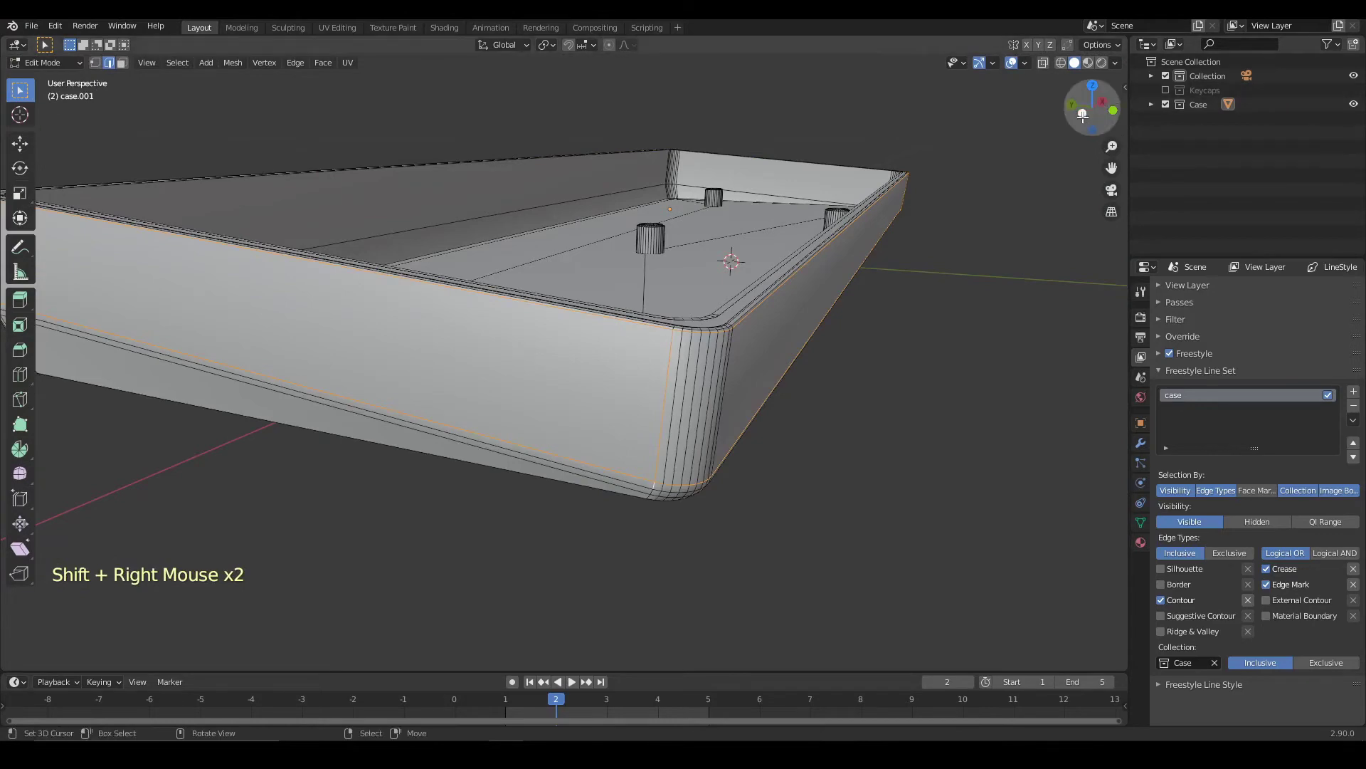
left_click(1102, 102)
middle_click_drag(924, 276, 708, 256, "shift")
scroll(619, 470, "up", 8)
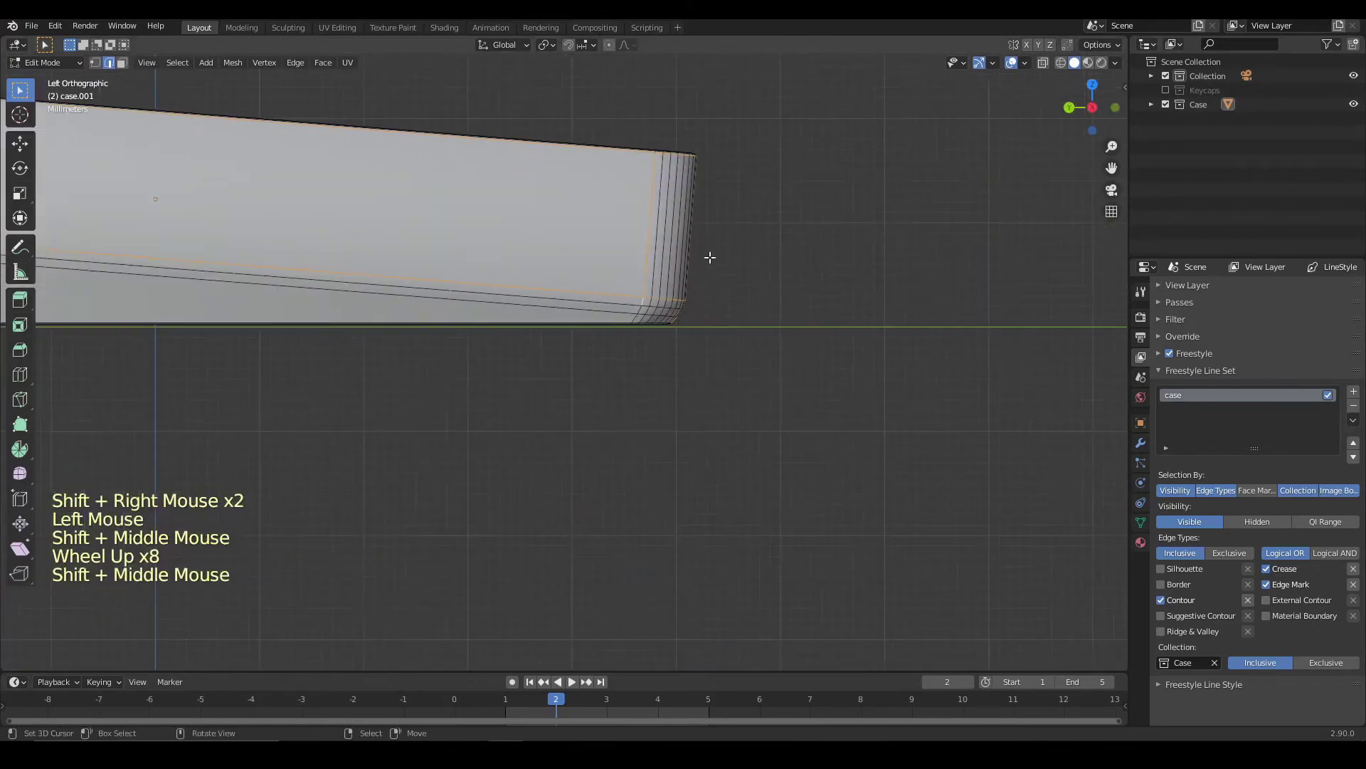
scroll(806, 240, "up", 7)
middle_click_drag(806, 240, 719, 356, "shift")
right_click(701, 352, "shift")
right_click(675, 400, "shift")
Add the edge chains on both sides of the rounded rear-left corner to the selection.
scroll(719, 356, "down", 15)
middle_click_drag(719, 356, 802, 327, "shift")
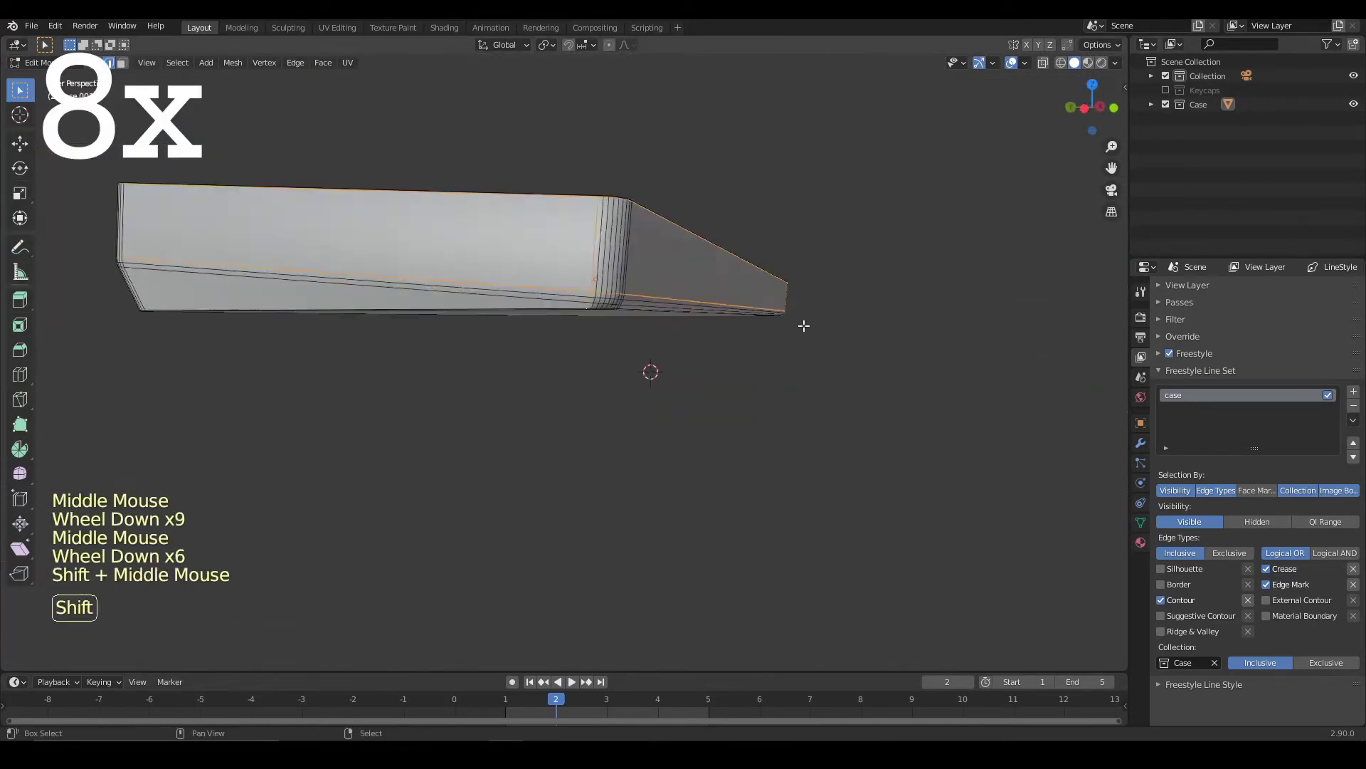
right_click(334, 498, "shift")
middle_click_drag(498, 484, 540, 390)
right_click(416, 496, "shift")
scroll(717, 256, "up", 4)
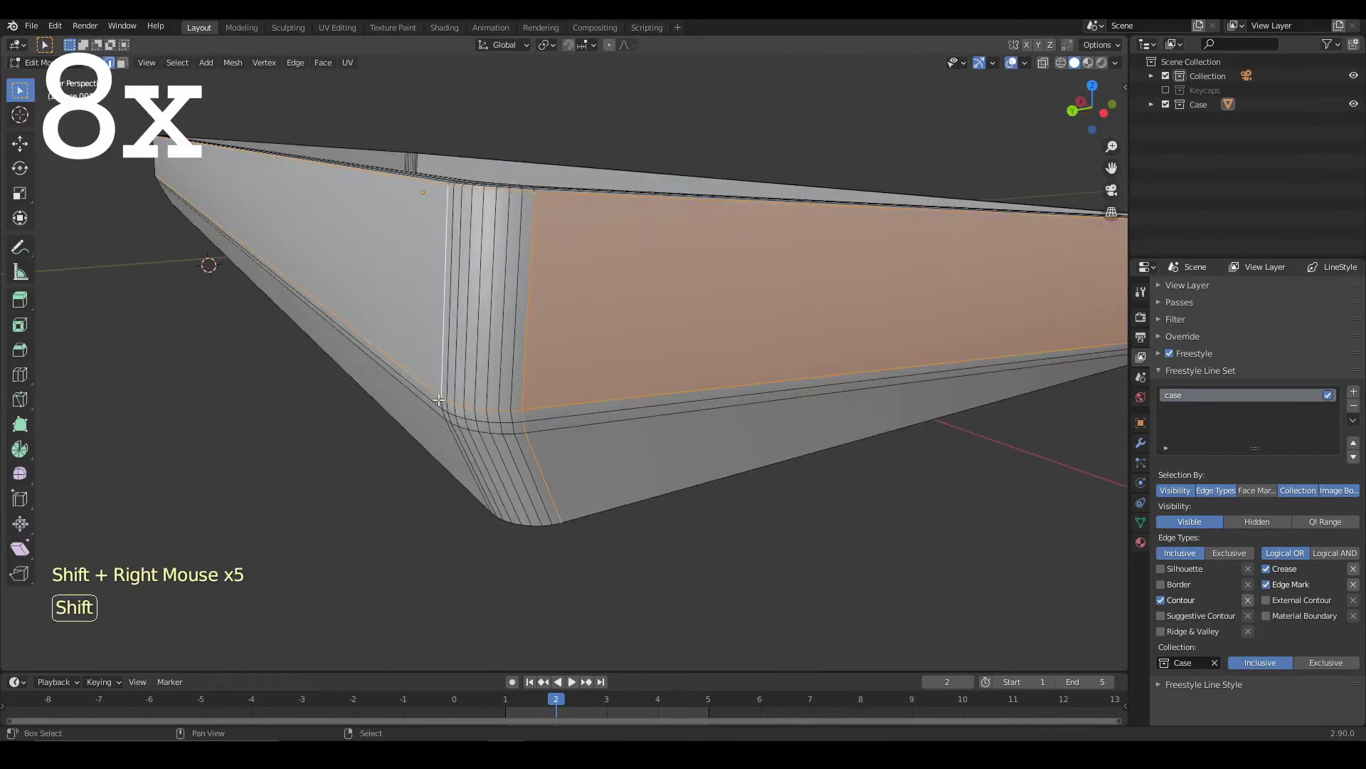
right_click(481, 492, "shift")
Add the remaining corner edges and the inner rim loop to the selection.
middle_click_drag(481, 493, 612, 456)
scroll(569, 384, "up", 1)
middle_click_drag(612, 455, 588, 482, "shift")
right_click(570, 384, "alt+shift")
scroll(569, 398, "down", 5)
scroll(588, 482, "up", 2)
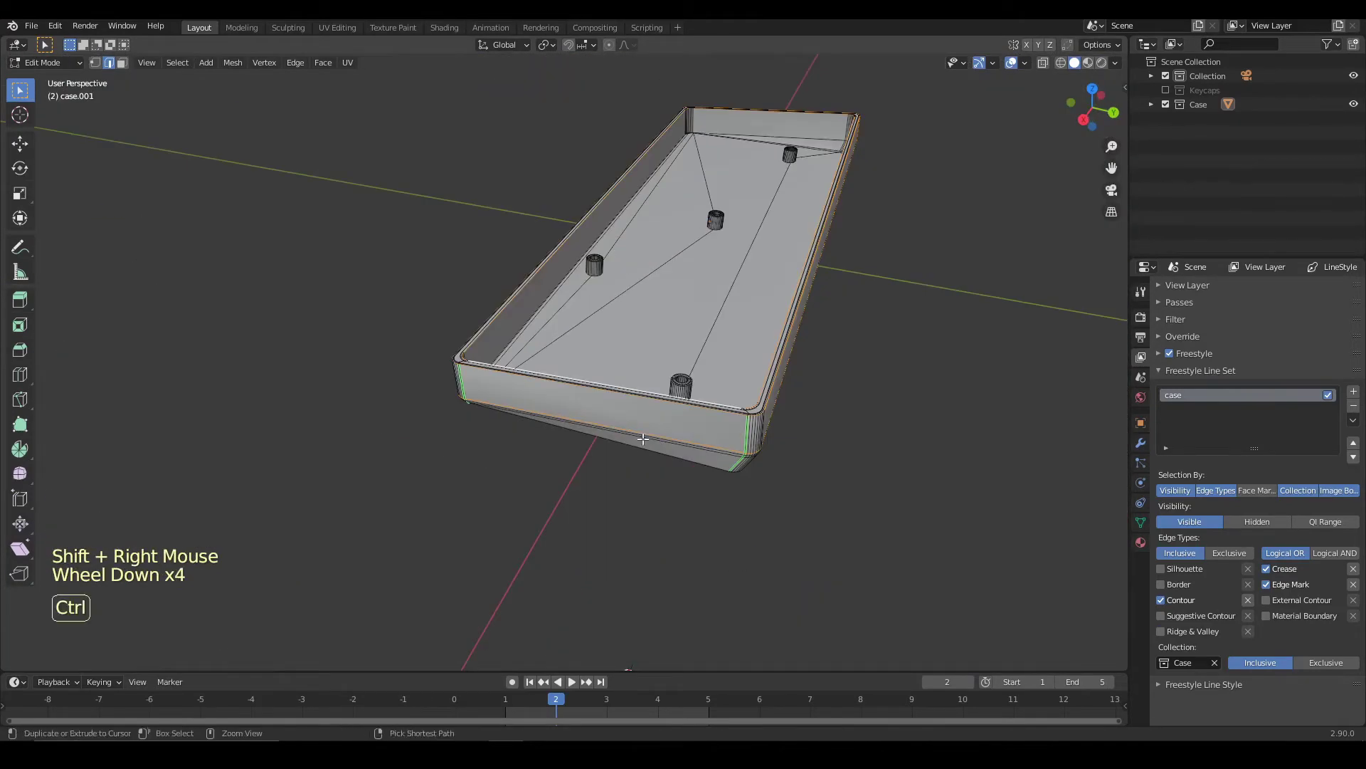
Mark the selected rim, bend and corner edges as Freestyle edges and leave Edit Mode.
key("ctrl+e")
left_click(644, 441)
middle_click_drag(644, 441, 845, 350)
right_click(925, 328)
key("Tab")
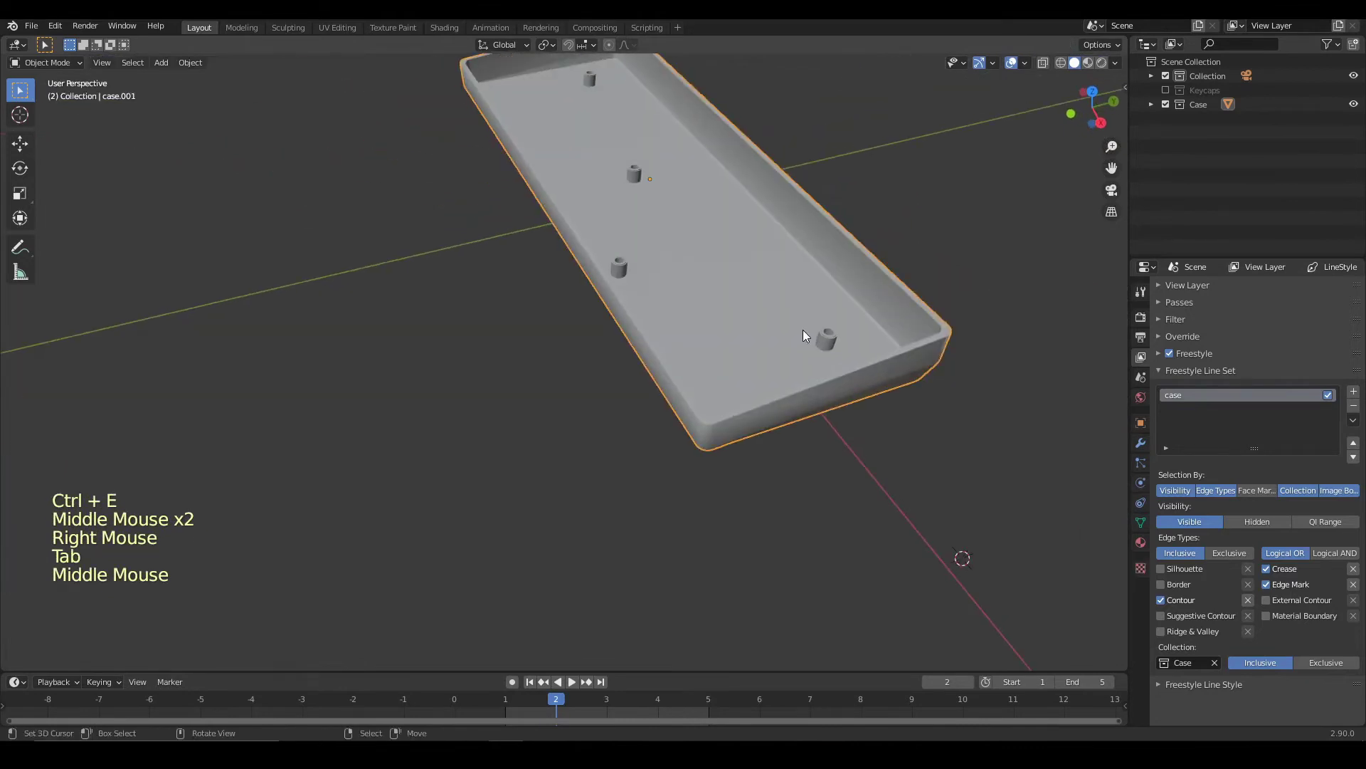
Turn off the Contour edge type for the case line set and check the Freestyle-marked edges on the mesh.
left_click(1161, 600)
middle_click_drag(925, 502, 748, 415)
scroll(905, 472, "up", 2)
key("Tab")
scroll(954, 640, "up", 3)
scroll(823, 366, "down", 7)
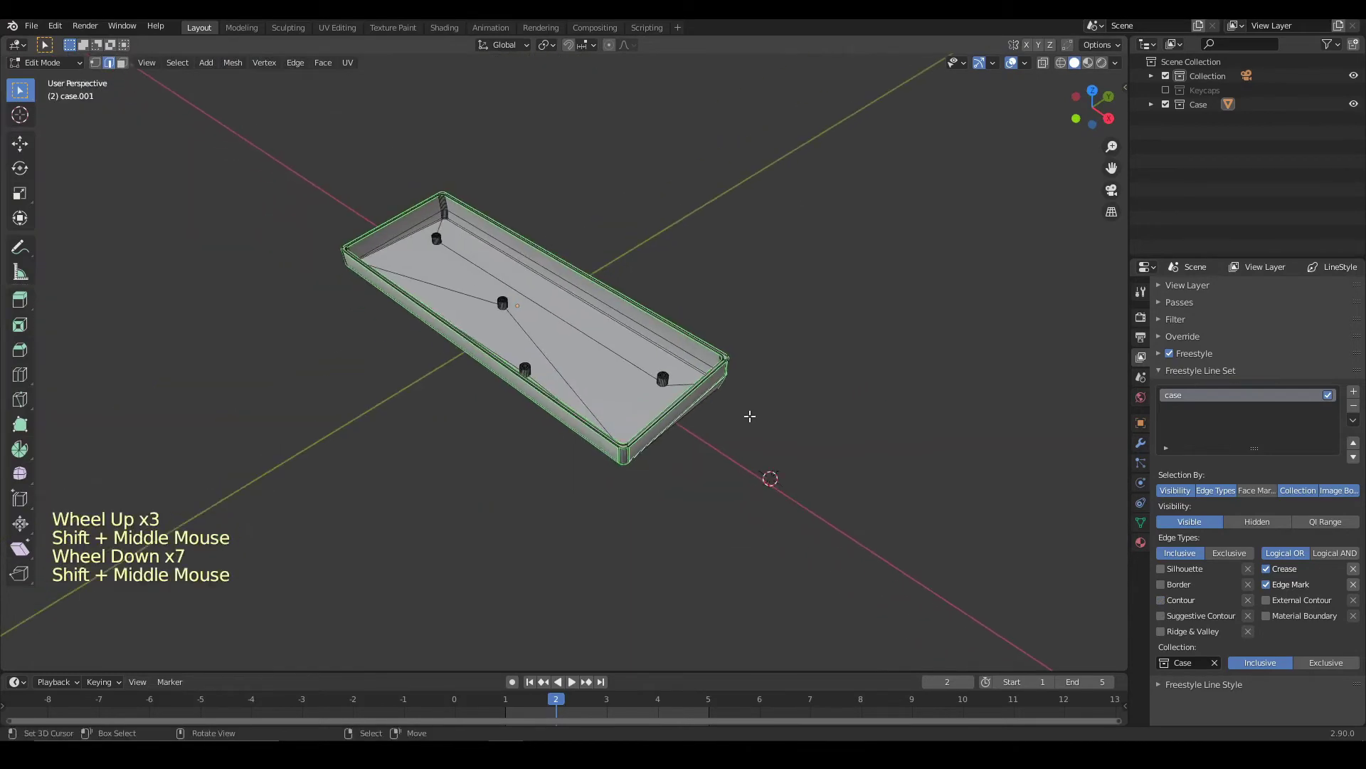
Render the case's front view at frame 2 and perspective view at frame 5, closing each render.
key("Tab")
key("F12")
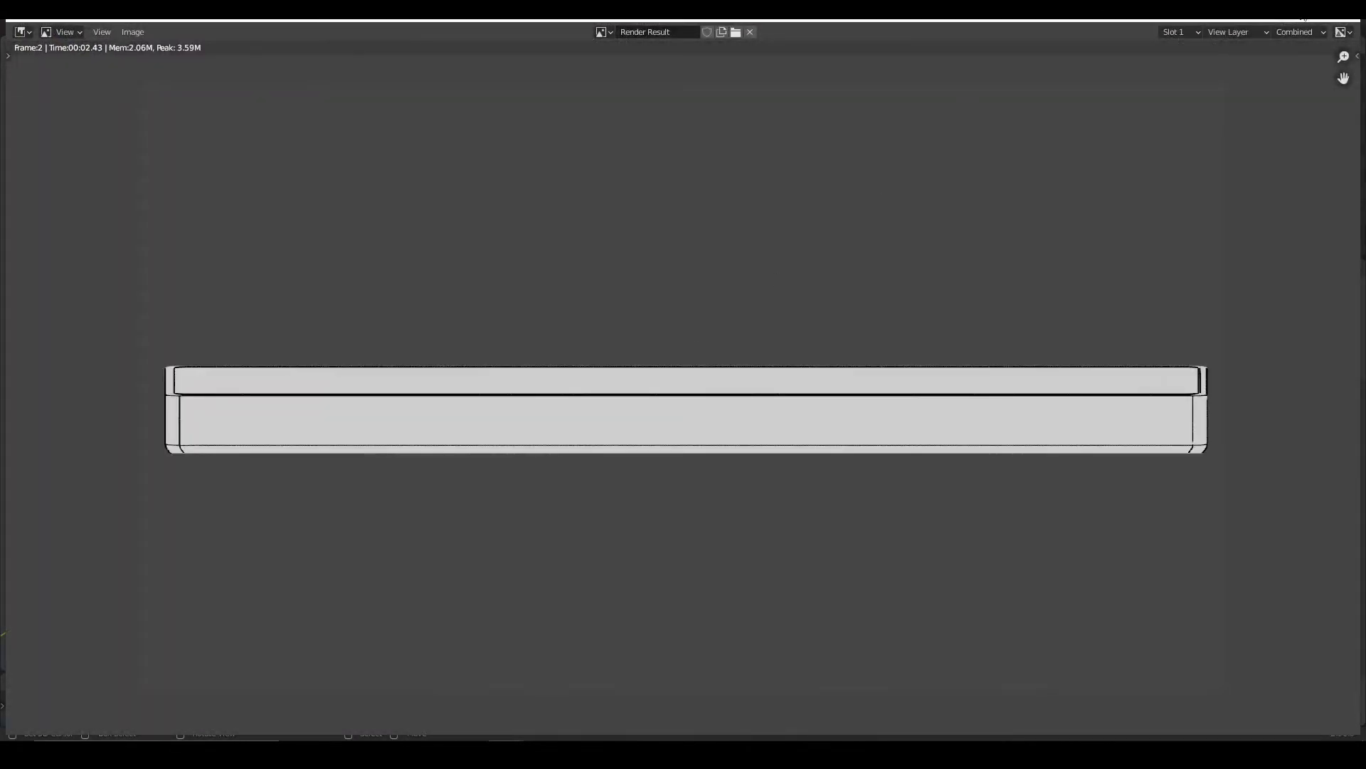
key("Escape")
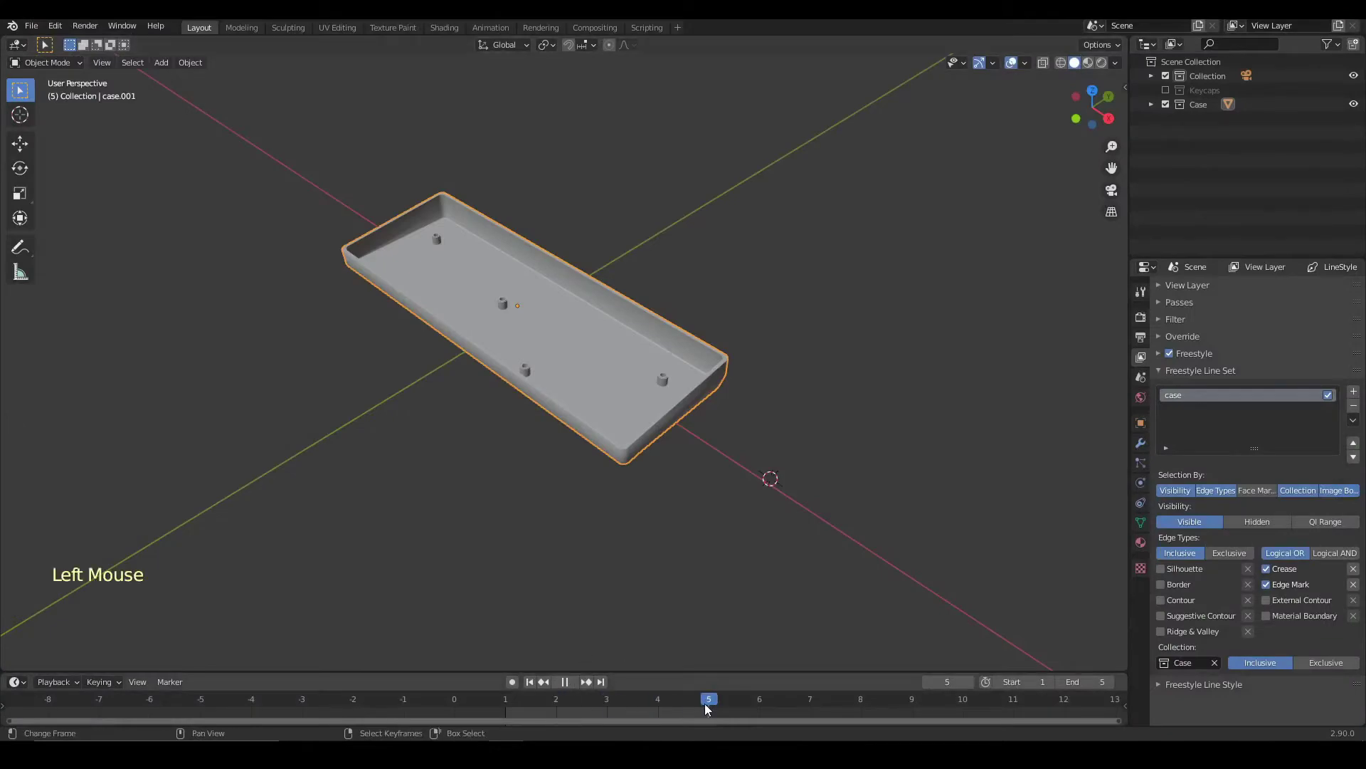
key("F12")
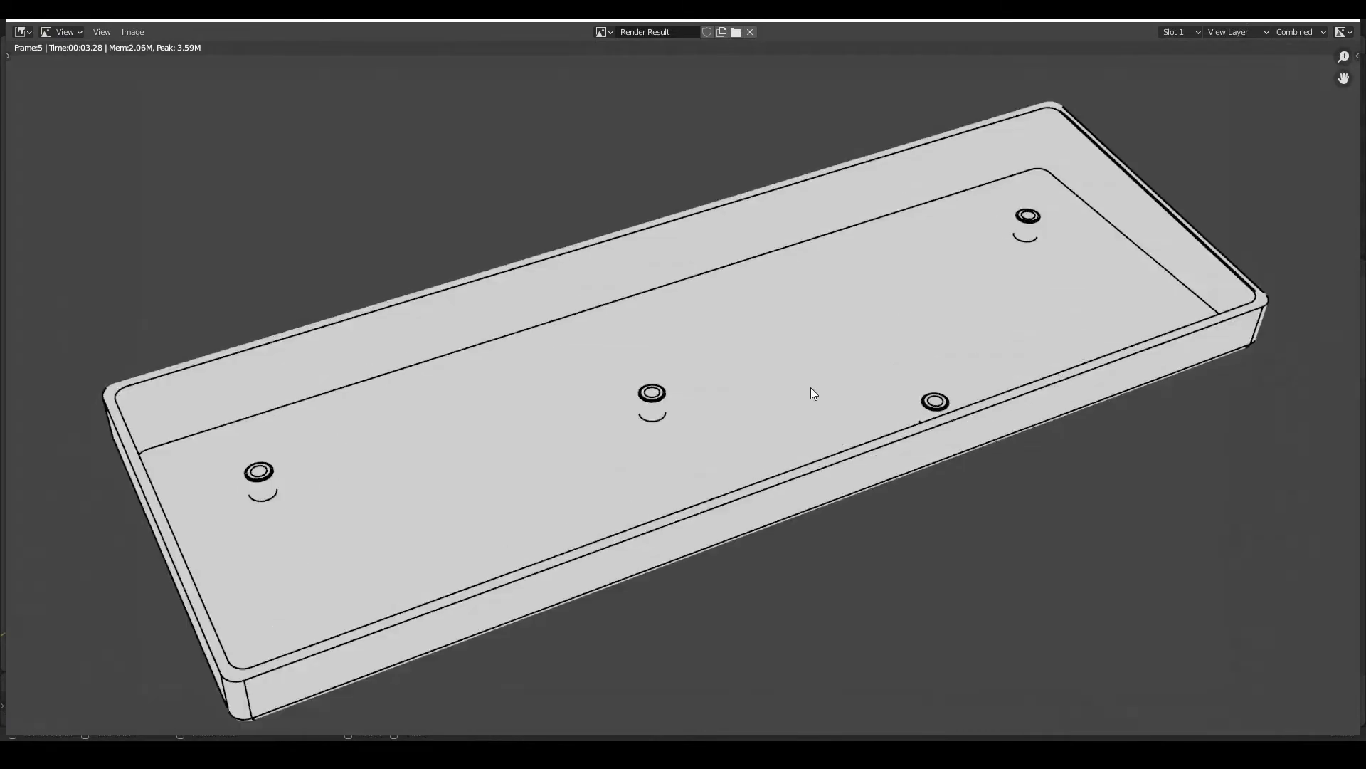
key("Escape")
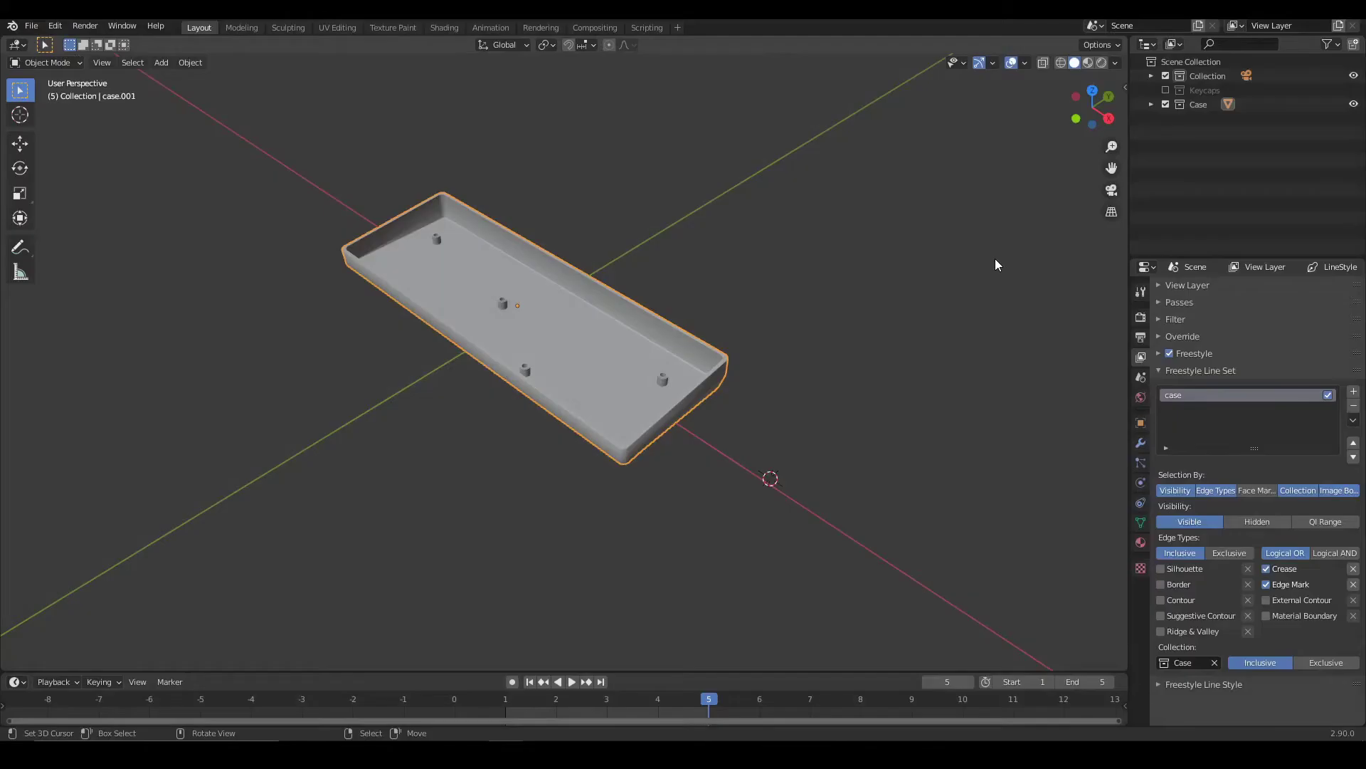
Exclude the Case collection from the view layer, enable the Keycaps collection, and inspect the keycaps.
left_click(1166, 104)
left_click(1165, 90)
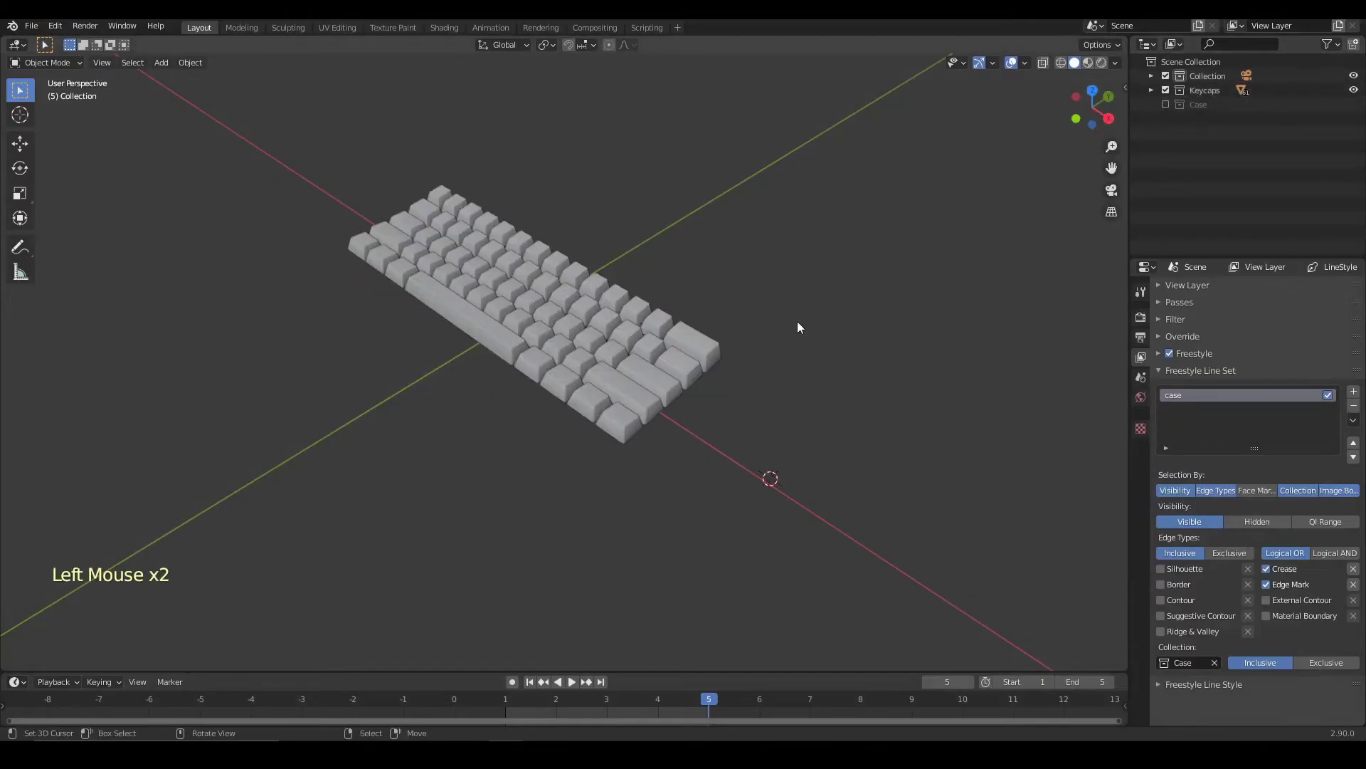
middle_click_drag(797, 321, 760, 375)
scroll(760, 374, "up", 6)
middle_click_drag(844, 390, 627, 327, "shift")
scroll(477, 330, "down", 4)
right_click(559, 354)
key("Tab")
key("Tab")
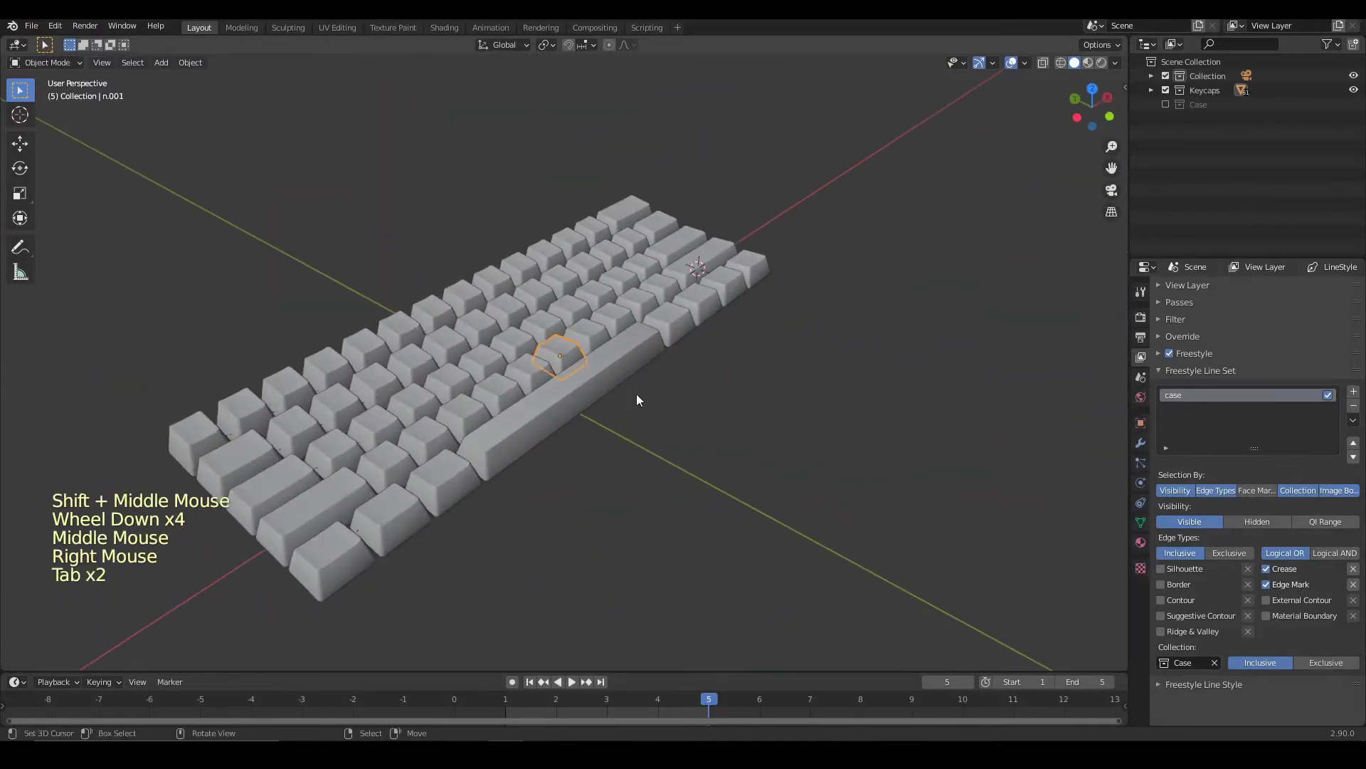
middle_click_drag(636, 394, 635, 355, "shift")
right_click(708, 360)
scroll(709, 360, "down", 7)
scroll(1082, 157, "up", 2)
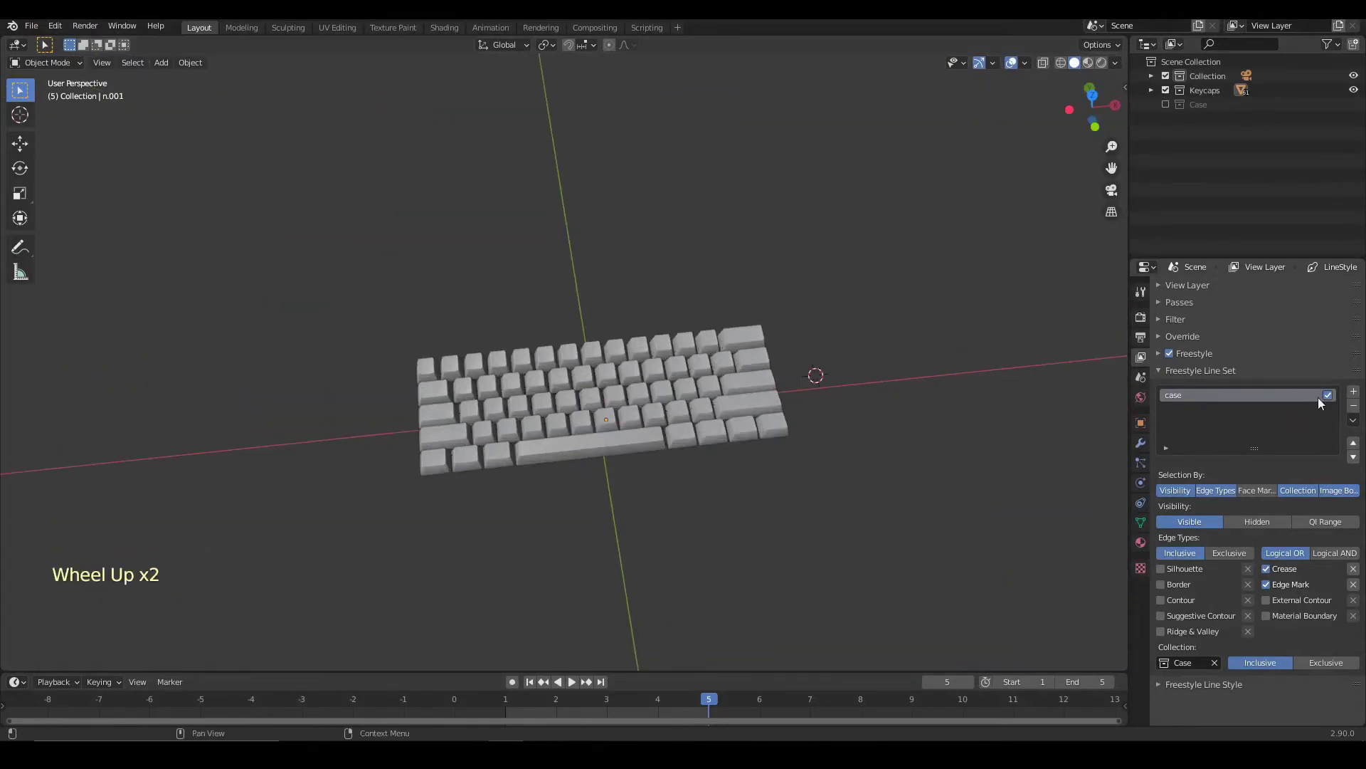
Add a Freestyle line set named caps, restricted to the Keycaps collection, with only the Silhouette and Edge Mark edge types enabled.
left_click(1354, 392)
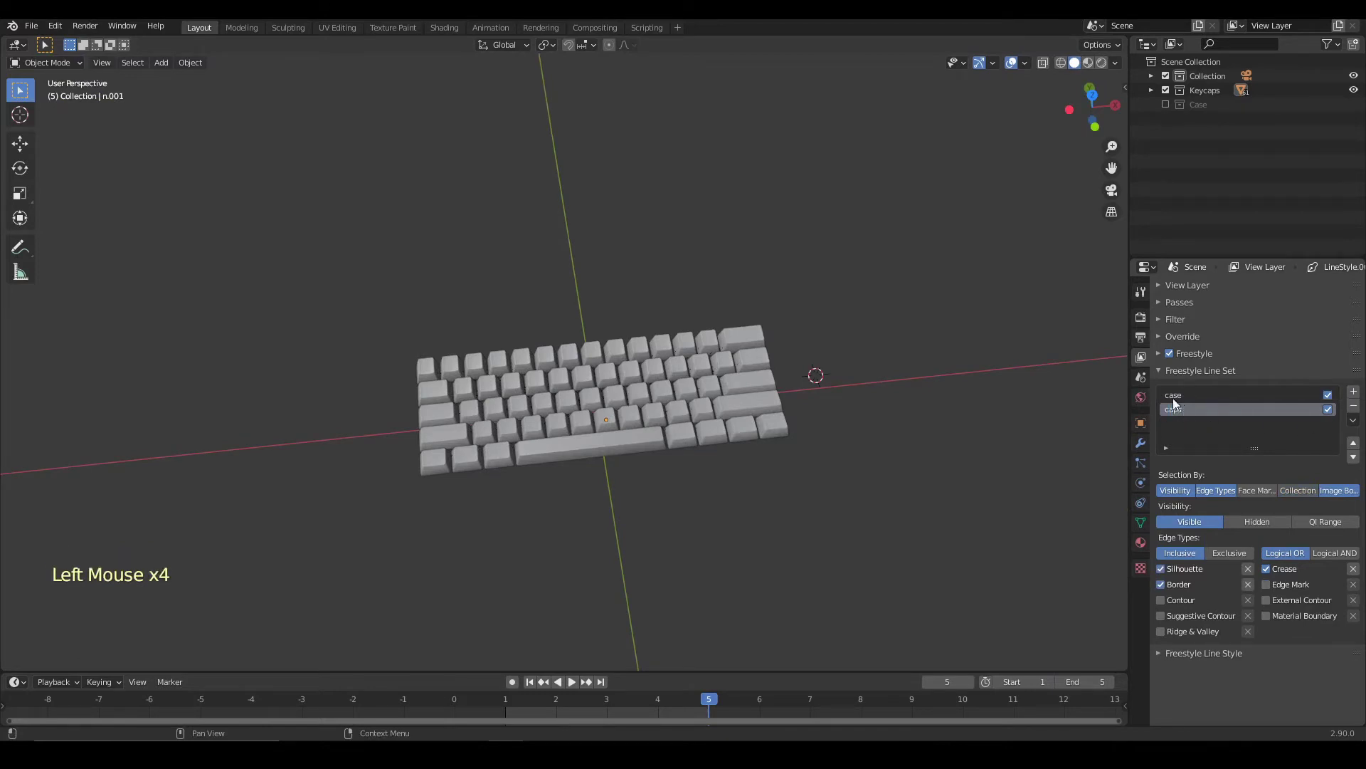
left_click(1280, 491)
left_click(1168, 665)
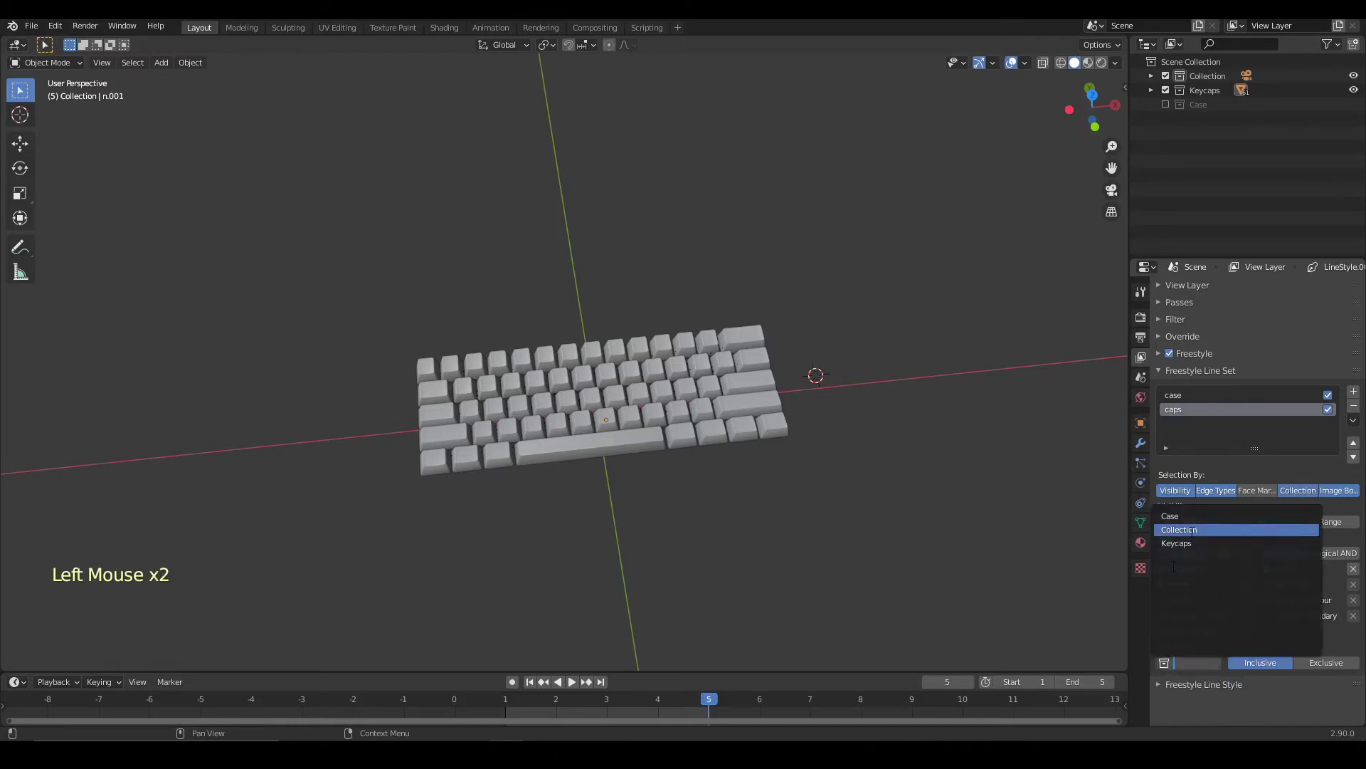
left_click(1233, 540)
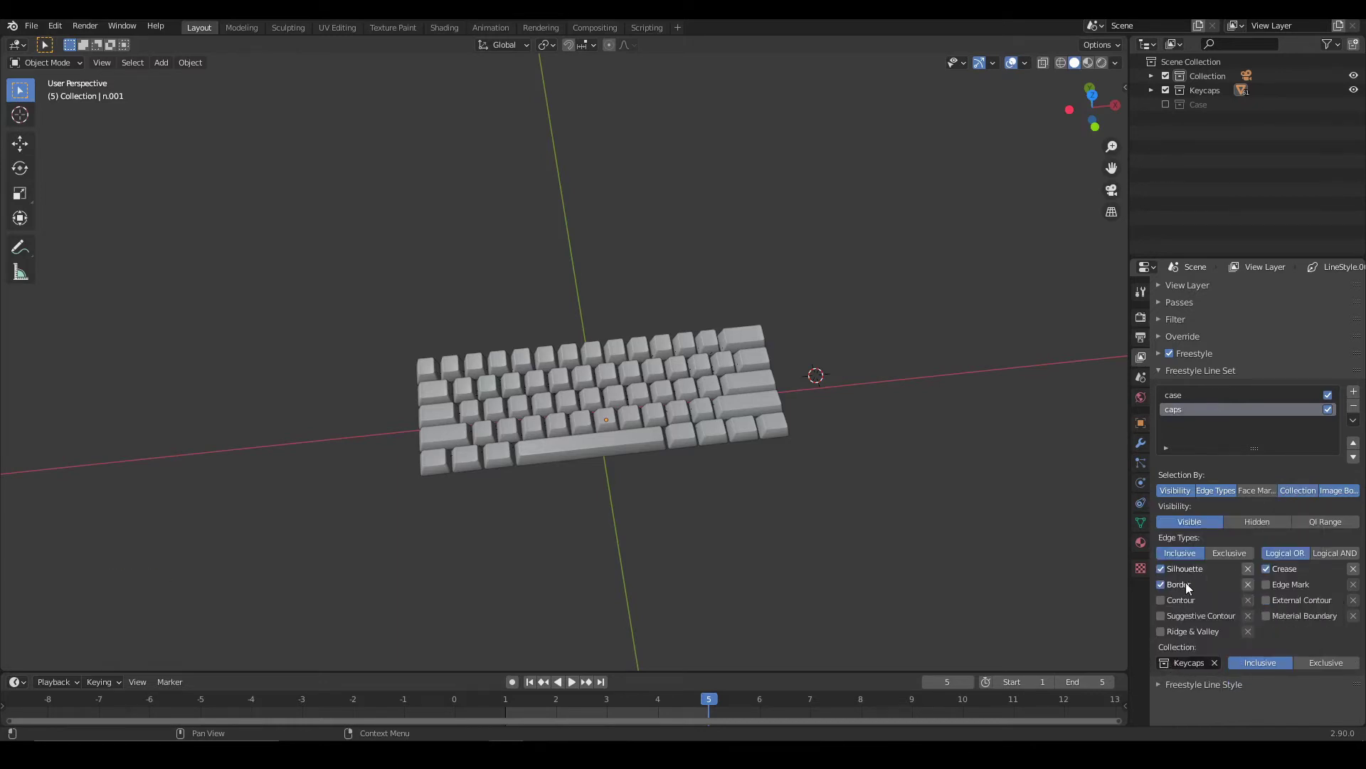
left_click(1271, 568)
left_click(1274, 585)
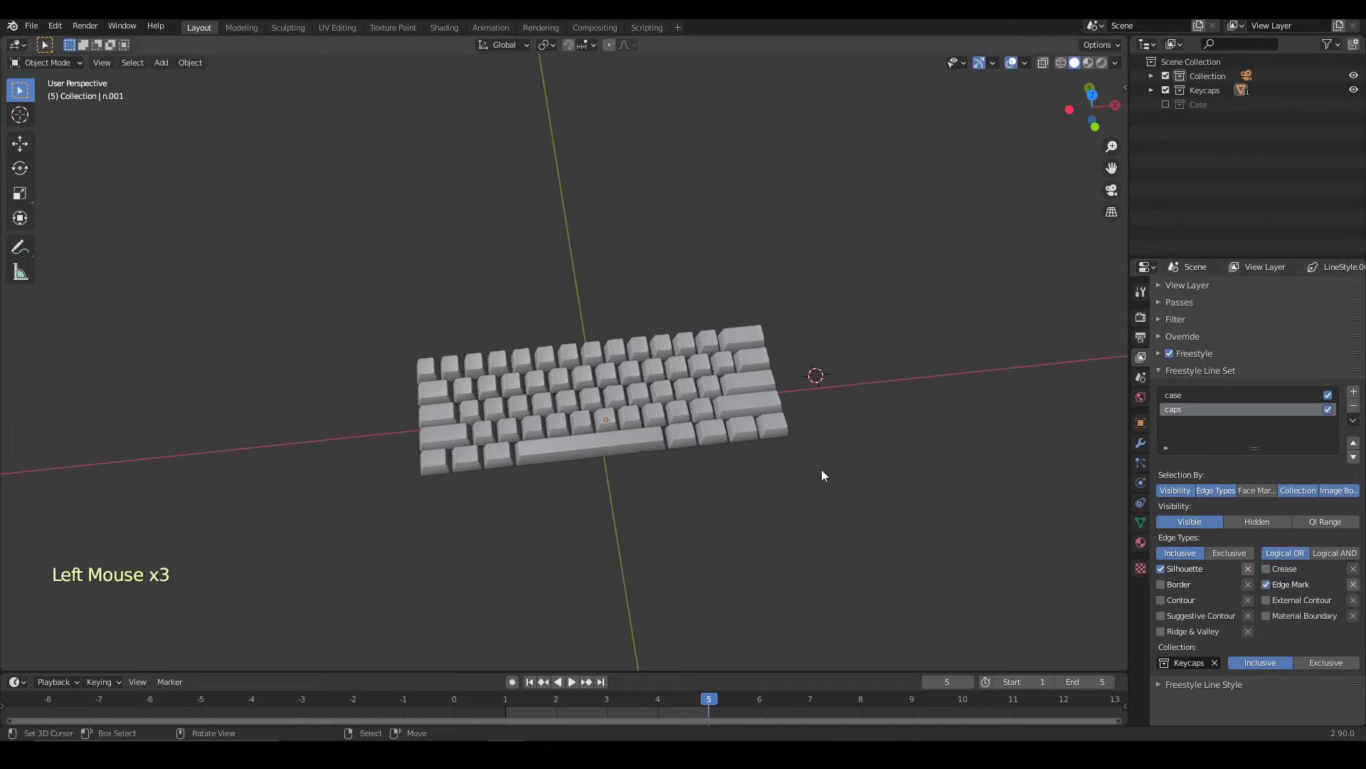
Render the keycaps from the camera at frame 5, examine their outlines up close, and close the render.
middle_click_drag(821, 468, 858, 422)
left_click(1111, 190)
scroll(907, 266, "up", 3)
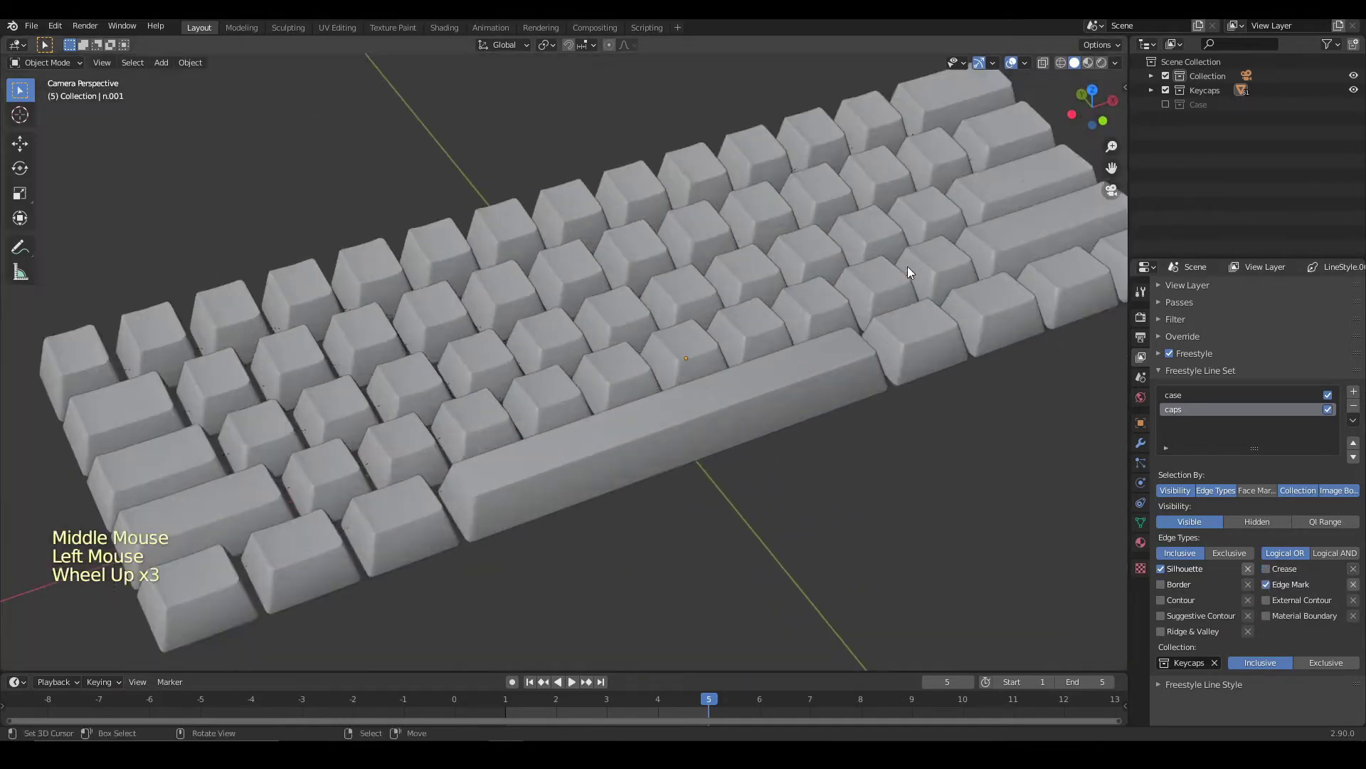
scroll(908, 266, "down", 3)
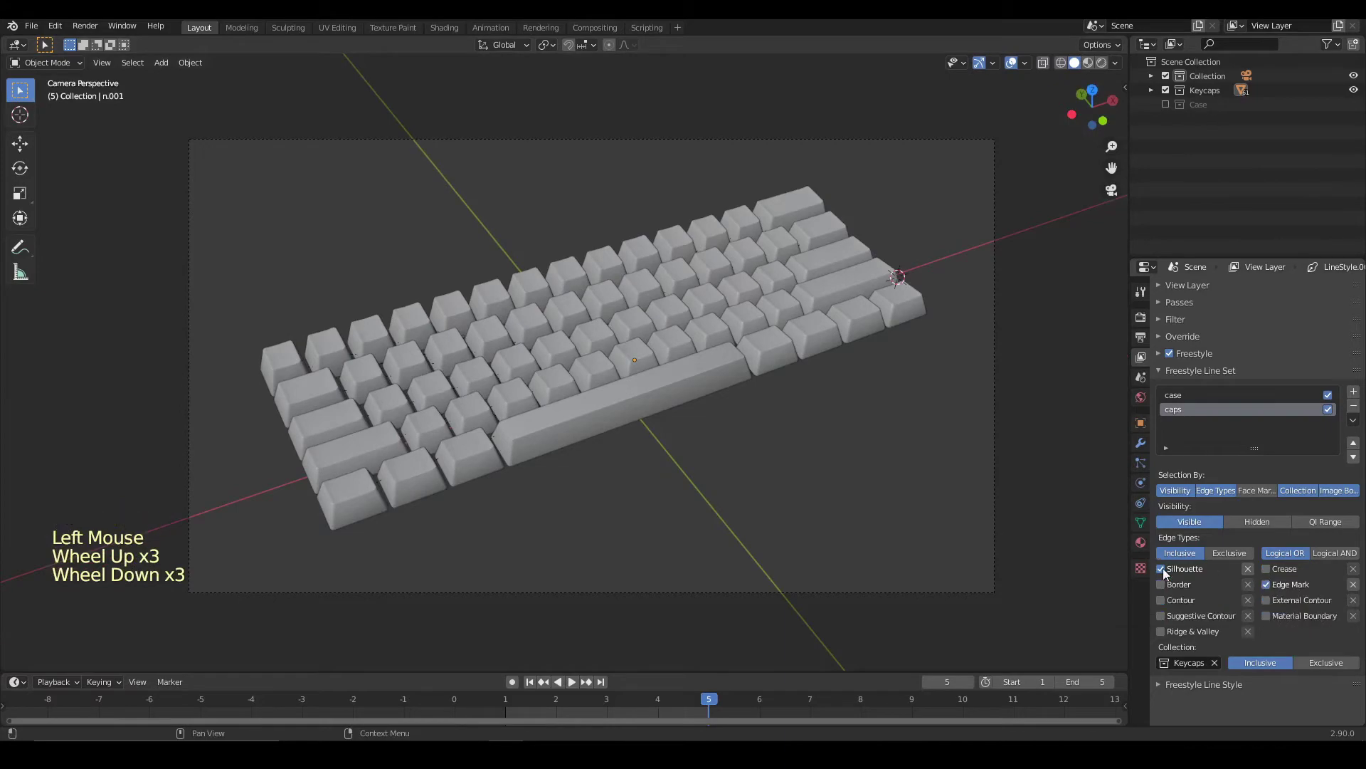
key("F12")
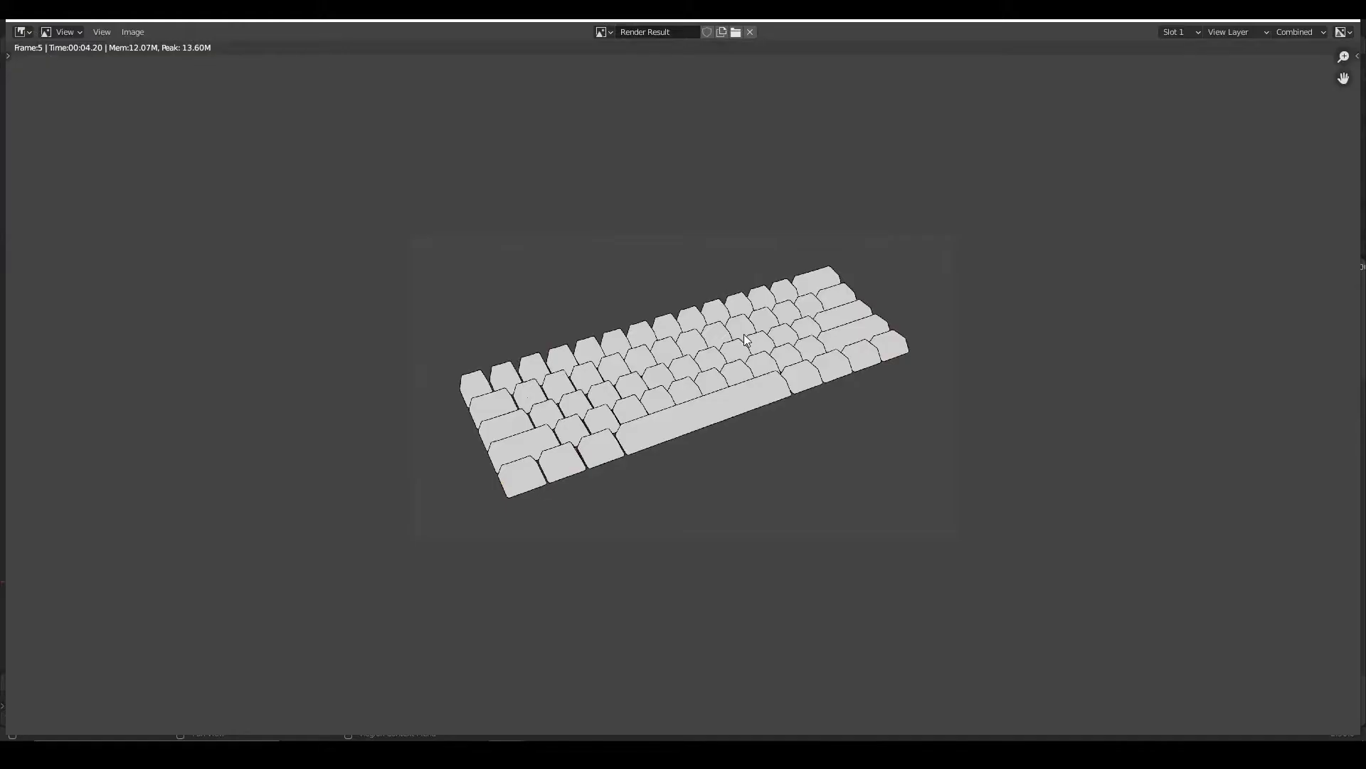
scroll(745, 334, "up", 4)
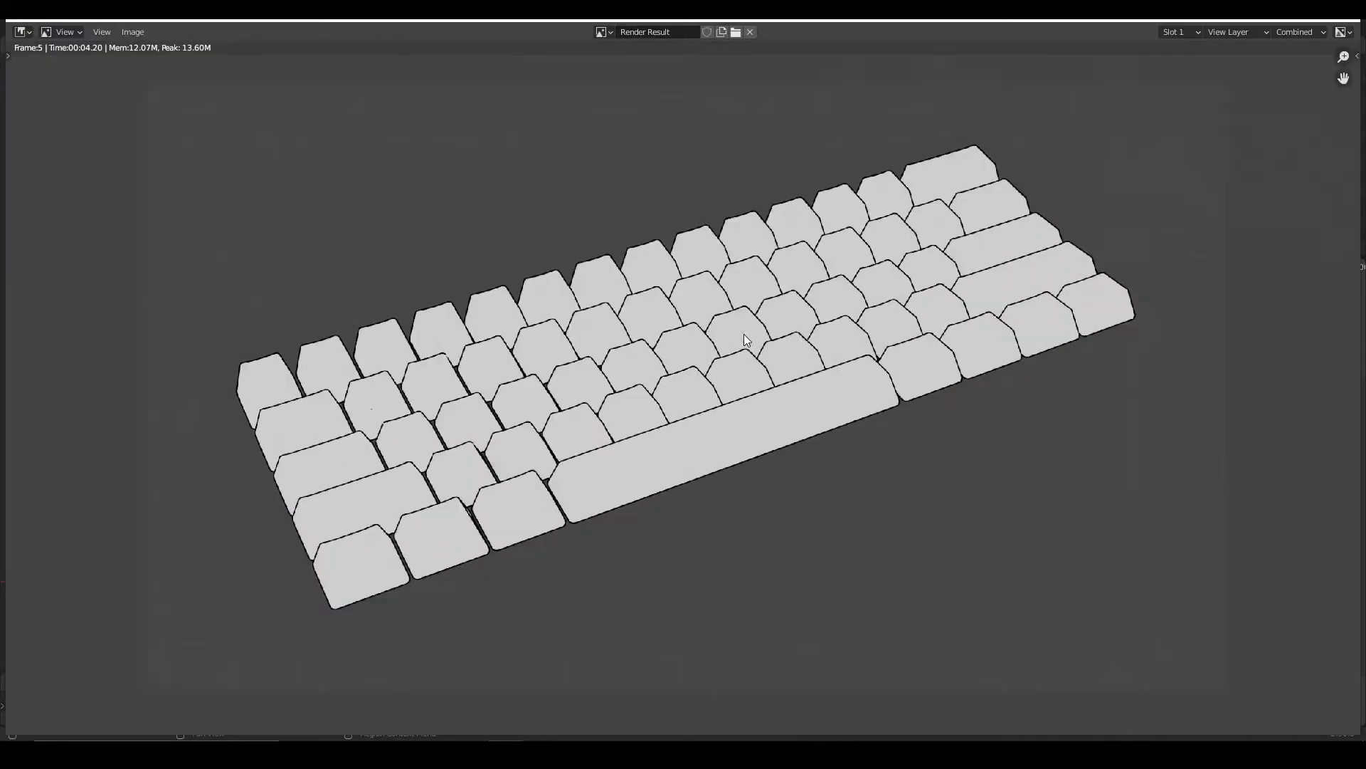
middle_click_drag(587, 390, 292, 320)
scroll(292, 320, "up", 4)
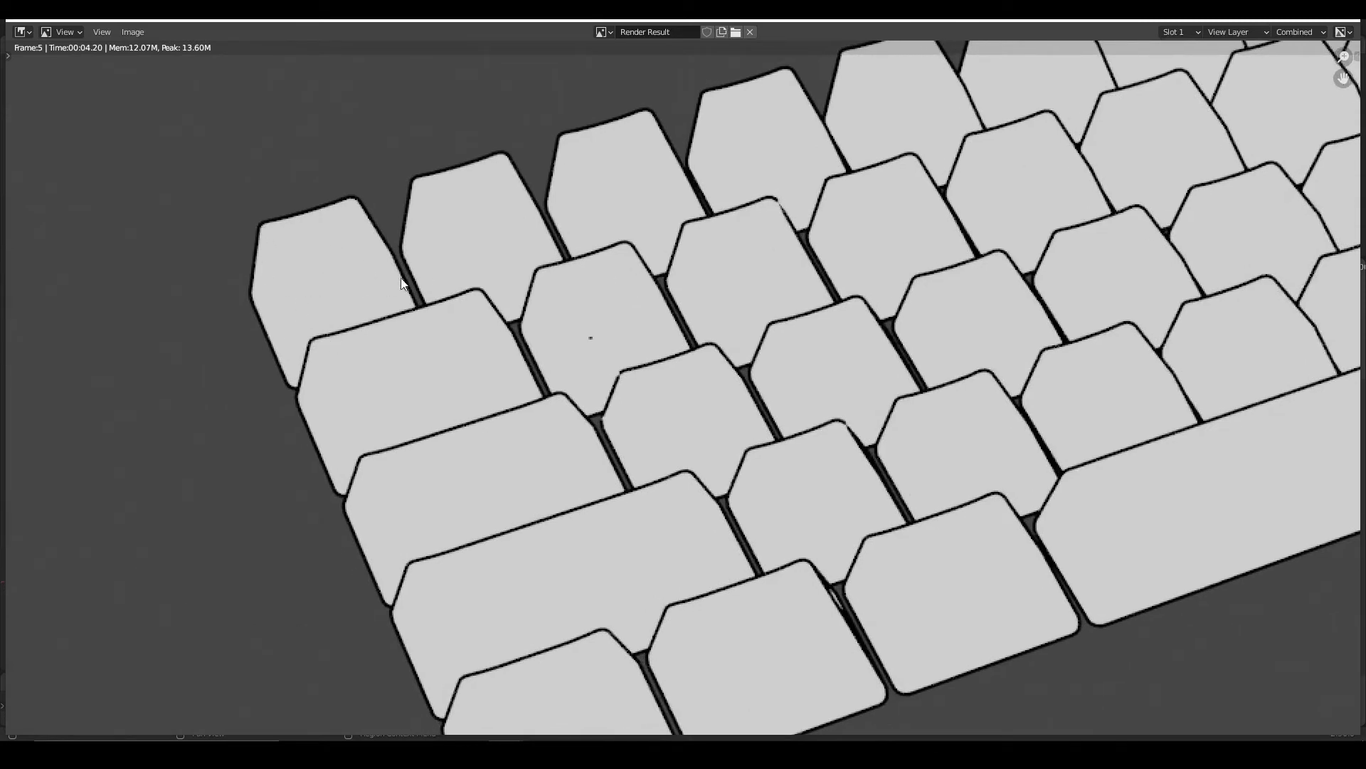
scroll(703, 370, "down", 5)
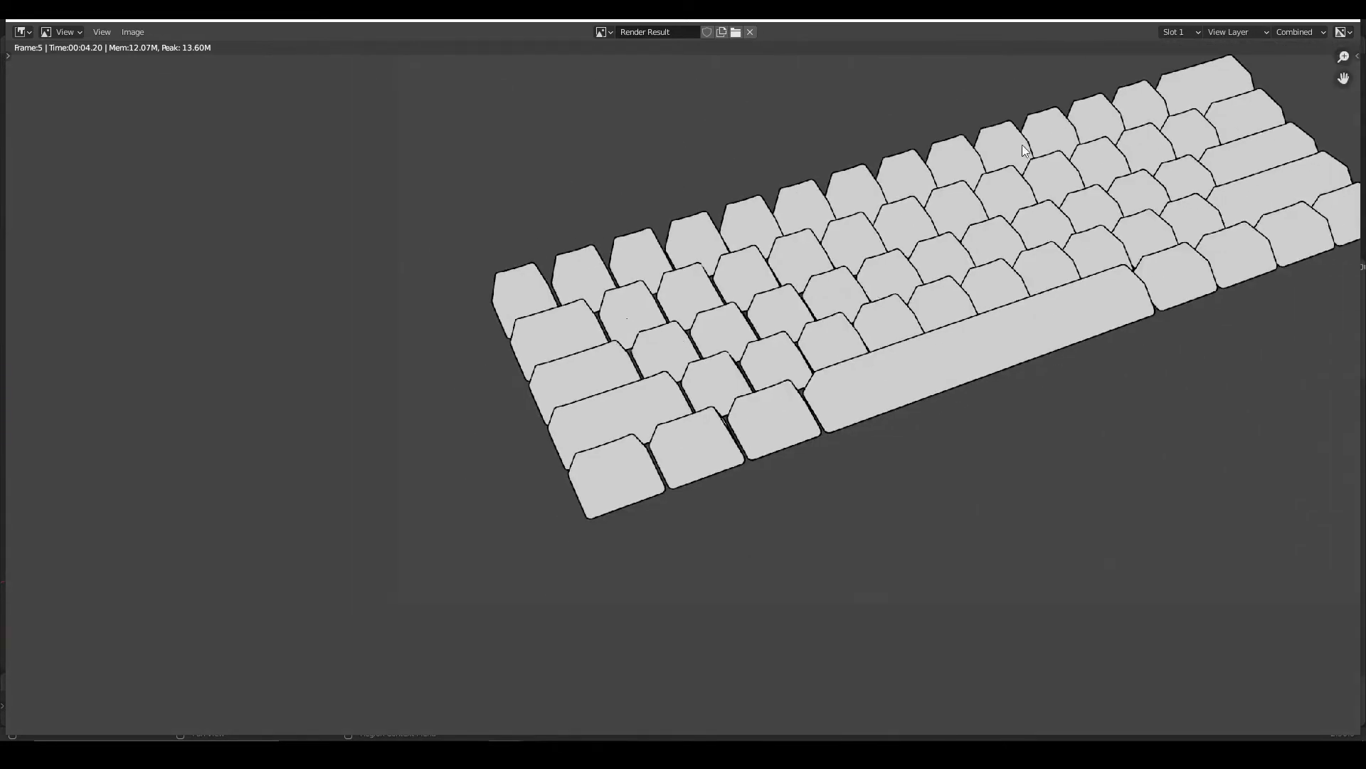
key("Escape")
middle_click_drag(1020, 266, 756, 360, "shift")
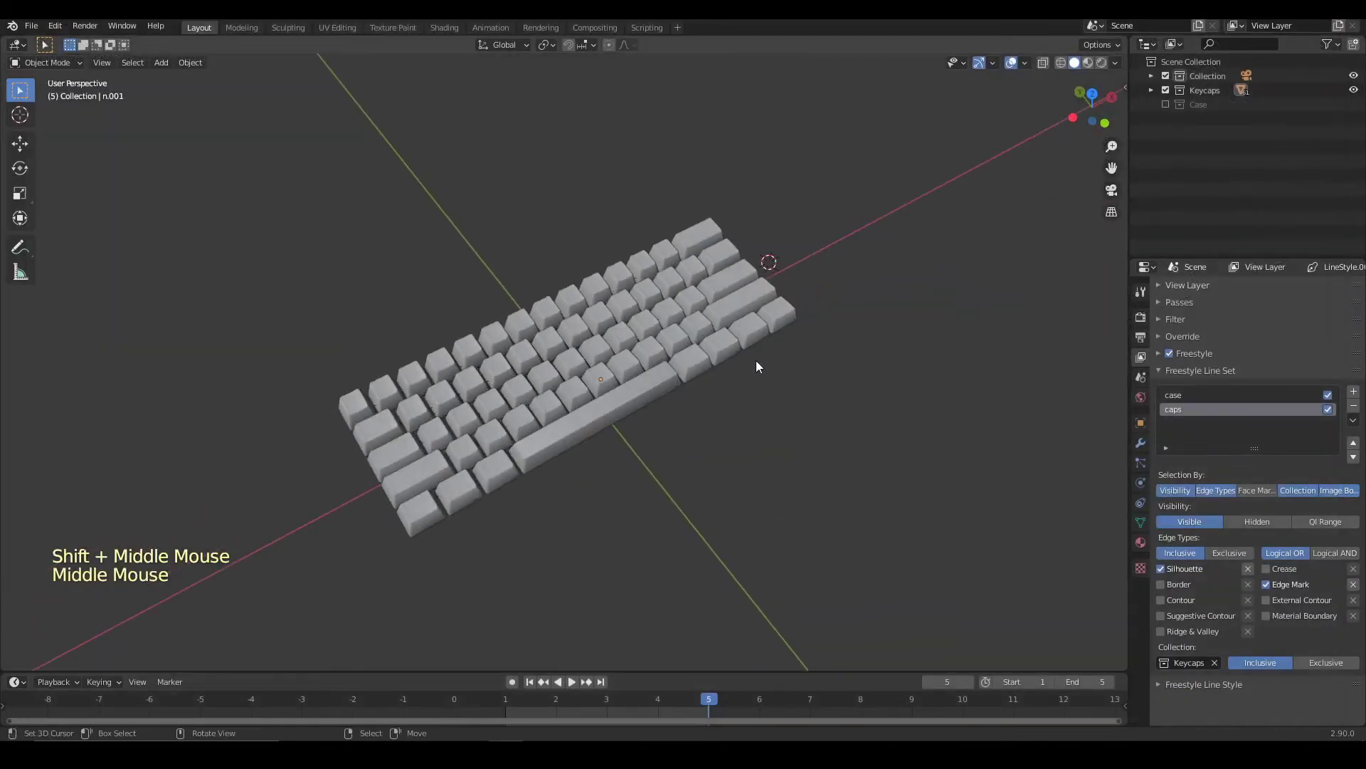
scroll(609, 413, "up", 4)
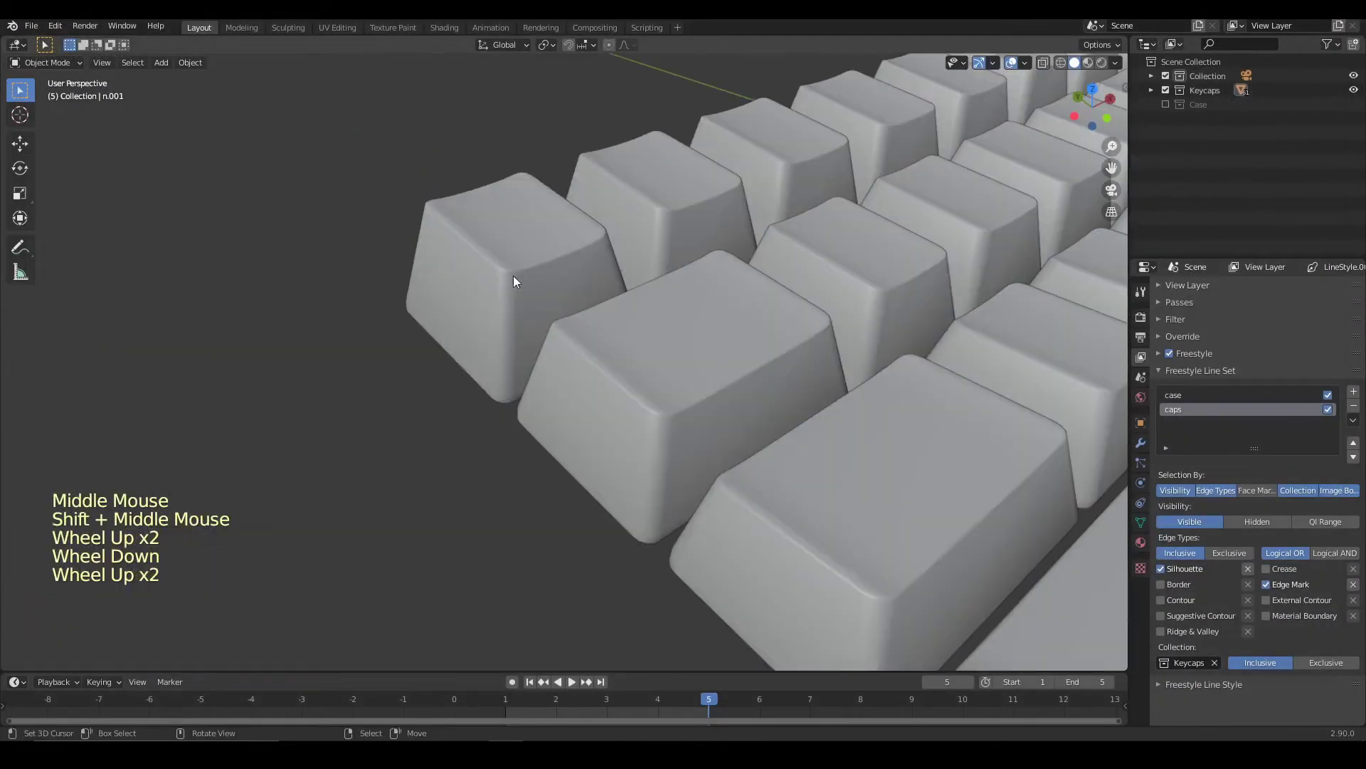
right_click(514, 277)
key("Tab")
right_click(528, 275)
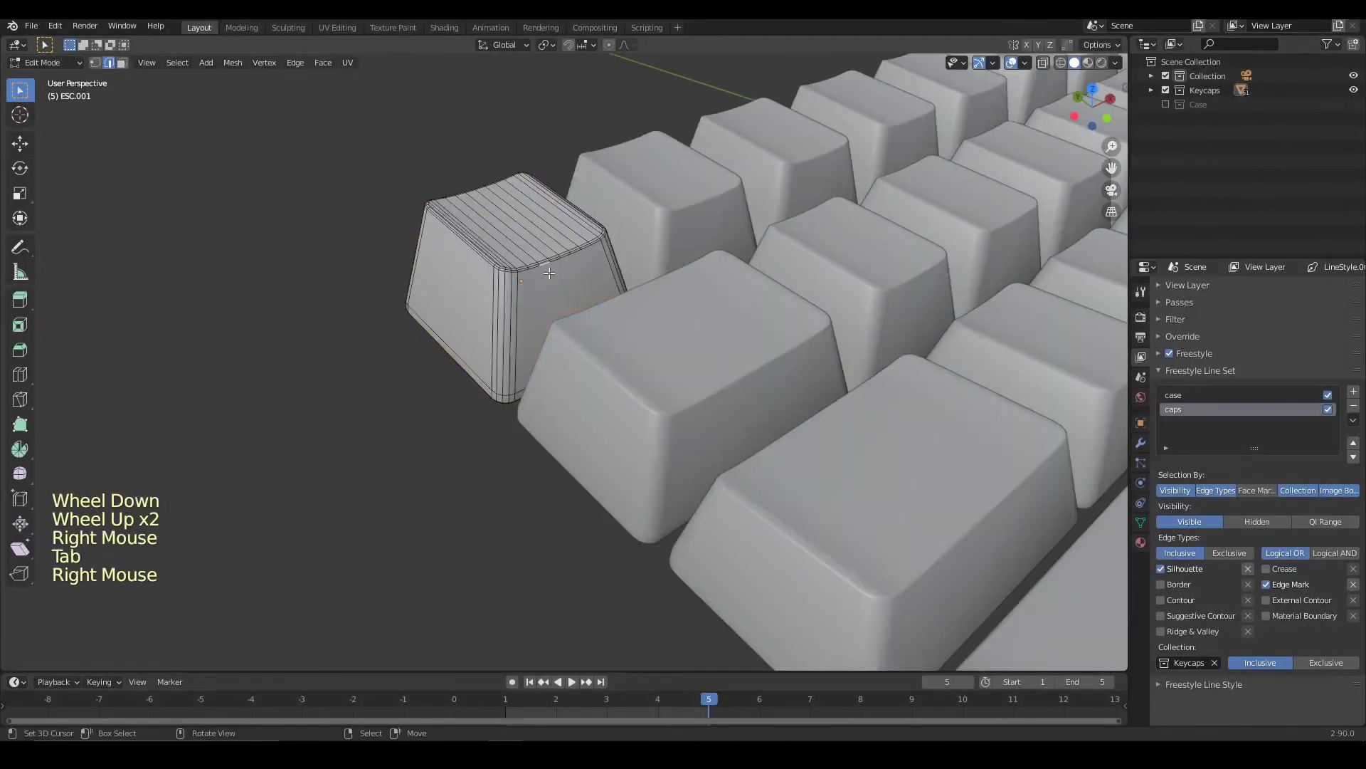
right_click(453, 238, "shift")
key("Tab")
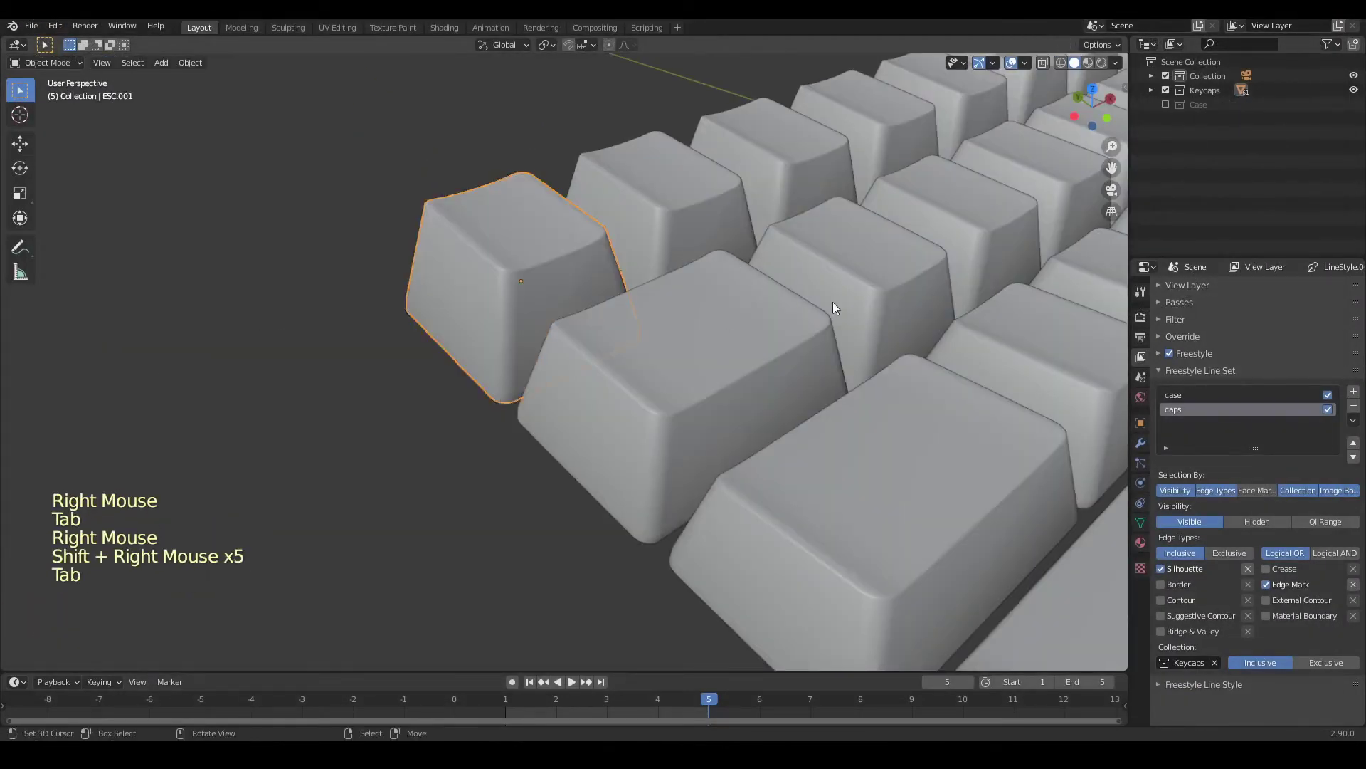
Select the single-width keycaps in the top row with the Escape keycap active and link their object data.
scroll(833, 302, "down", 7)
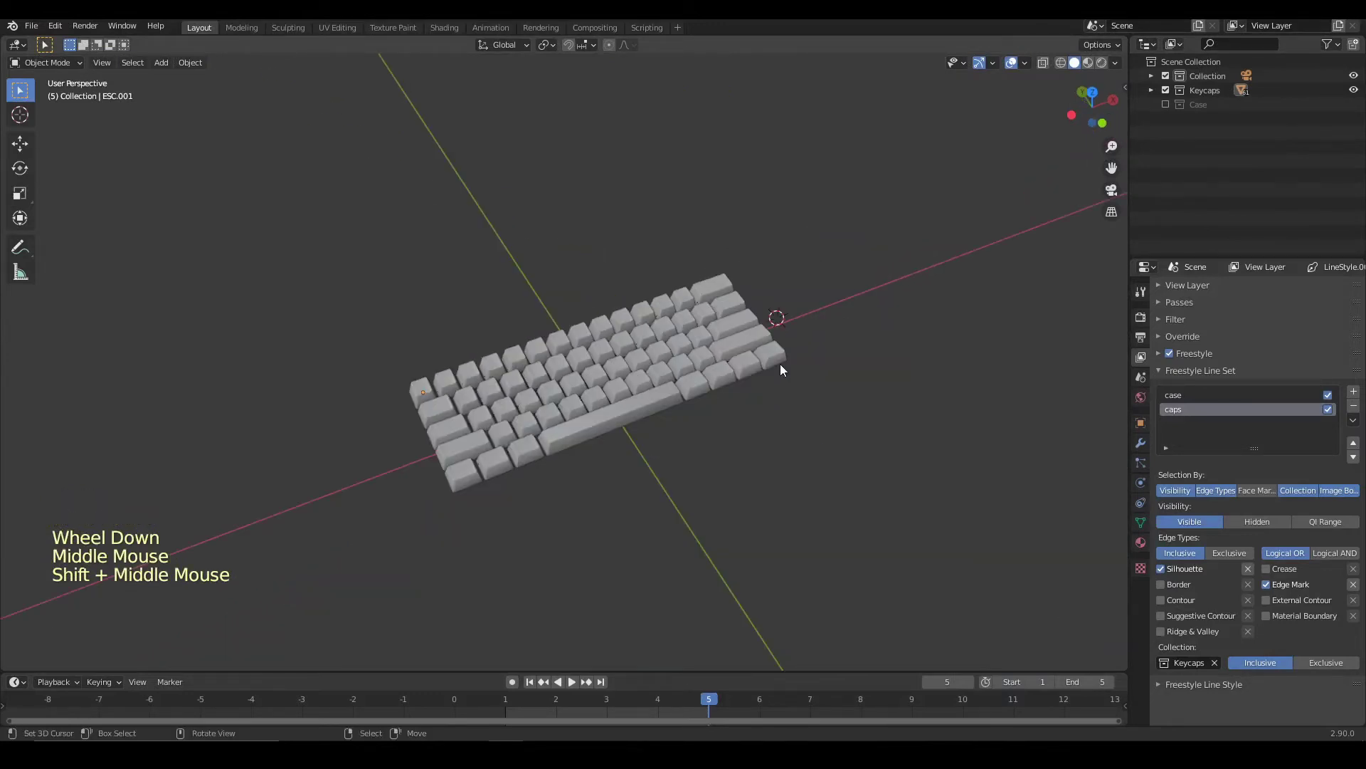
left_click(1093, 92)
middle_click_drag(580, 320, 609, 237)
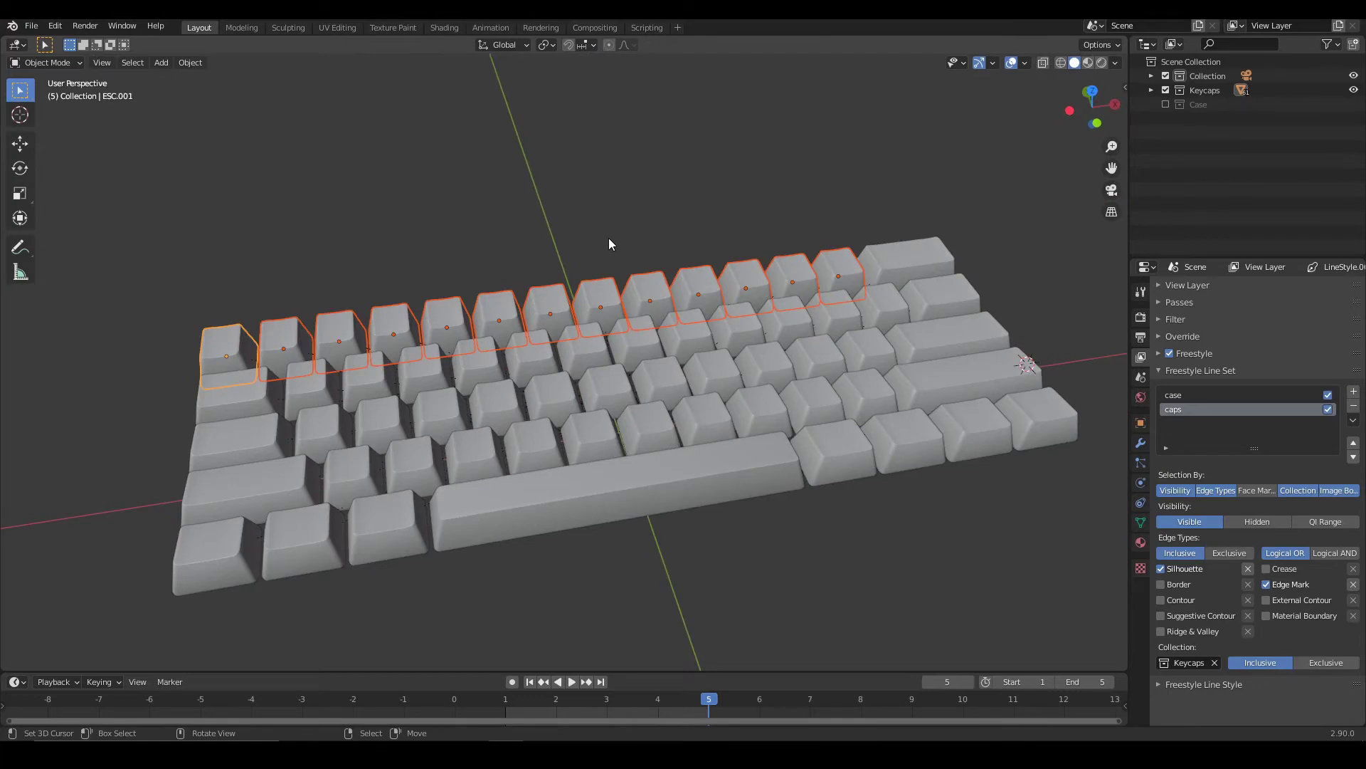
left_click(1102, 98)
middle_click_drag(584, 303, 731, 262, "shift")
scroll(453, 275, "up", 3)
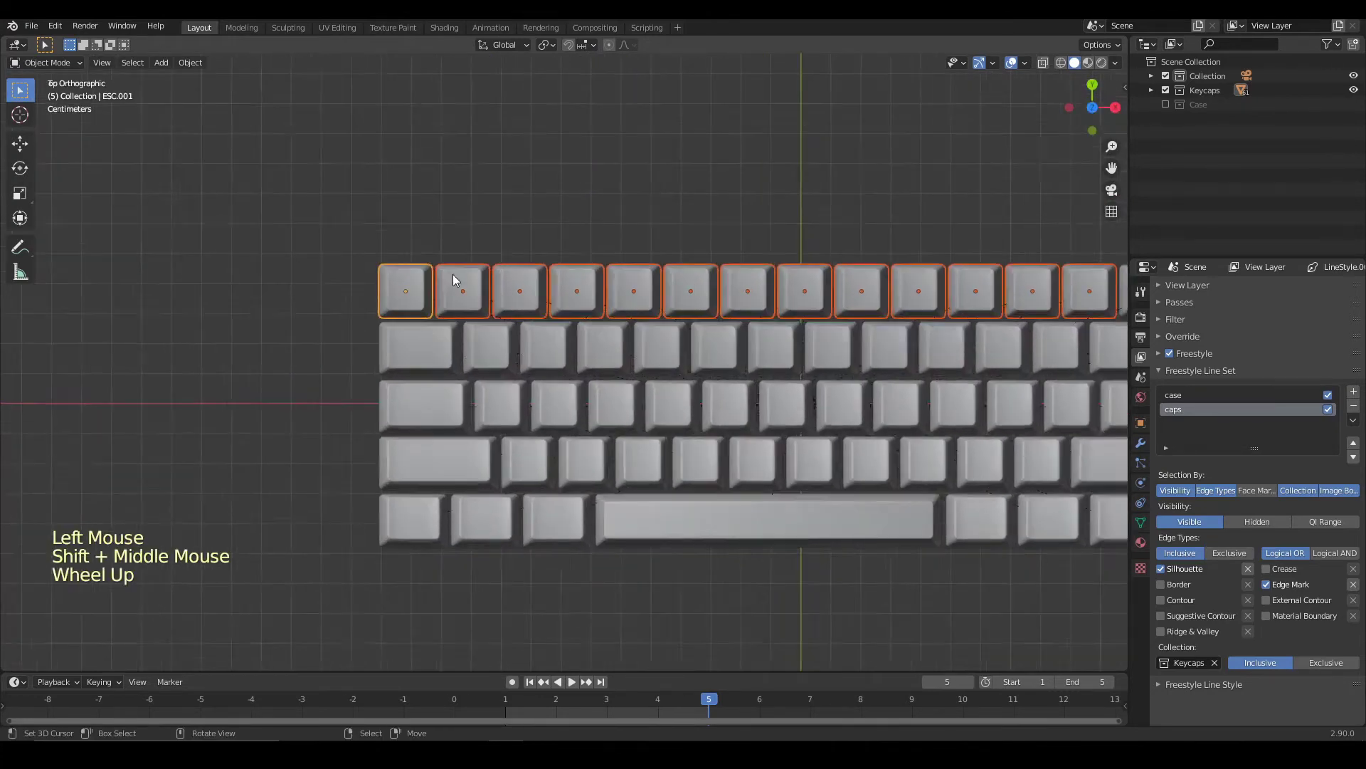
scroll(453, 275, "up", 1)
right_click(364, 262, "shift")
right_click(364, 262, "shift")
right_click(365, 262, "shift")
middle_click_drag(534, 320, 600, 216)
key("ctrl+l")
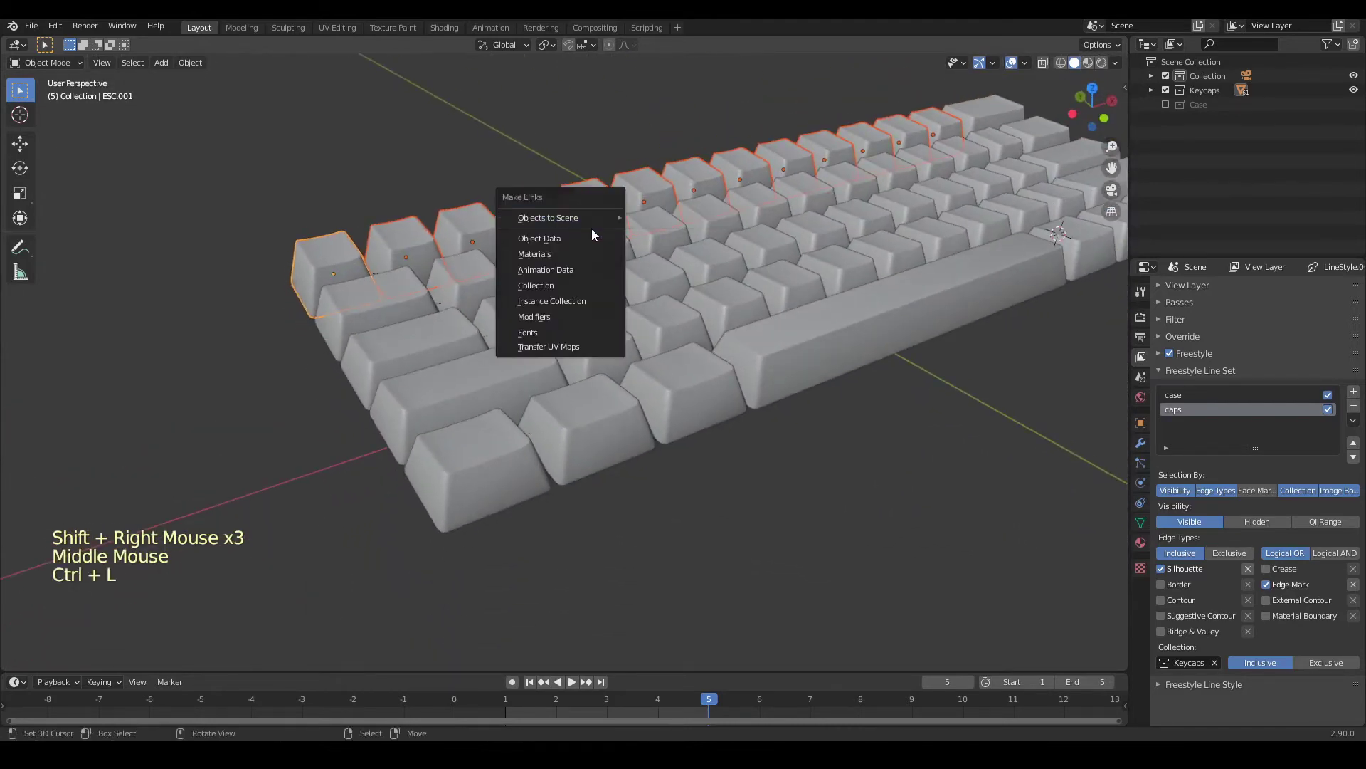
left_click(590, 238)
Enter Edit Mode on the linked top-row keycaps and select the edges at the base of the Escape keycap's front-left corner.
middle_click_drag(504, 231, 576, 261, "shift")
key("Tab")
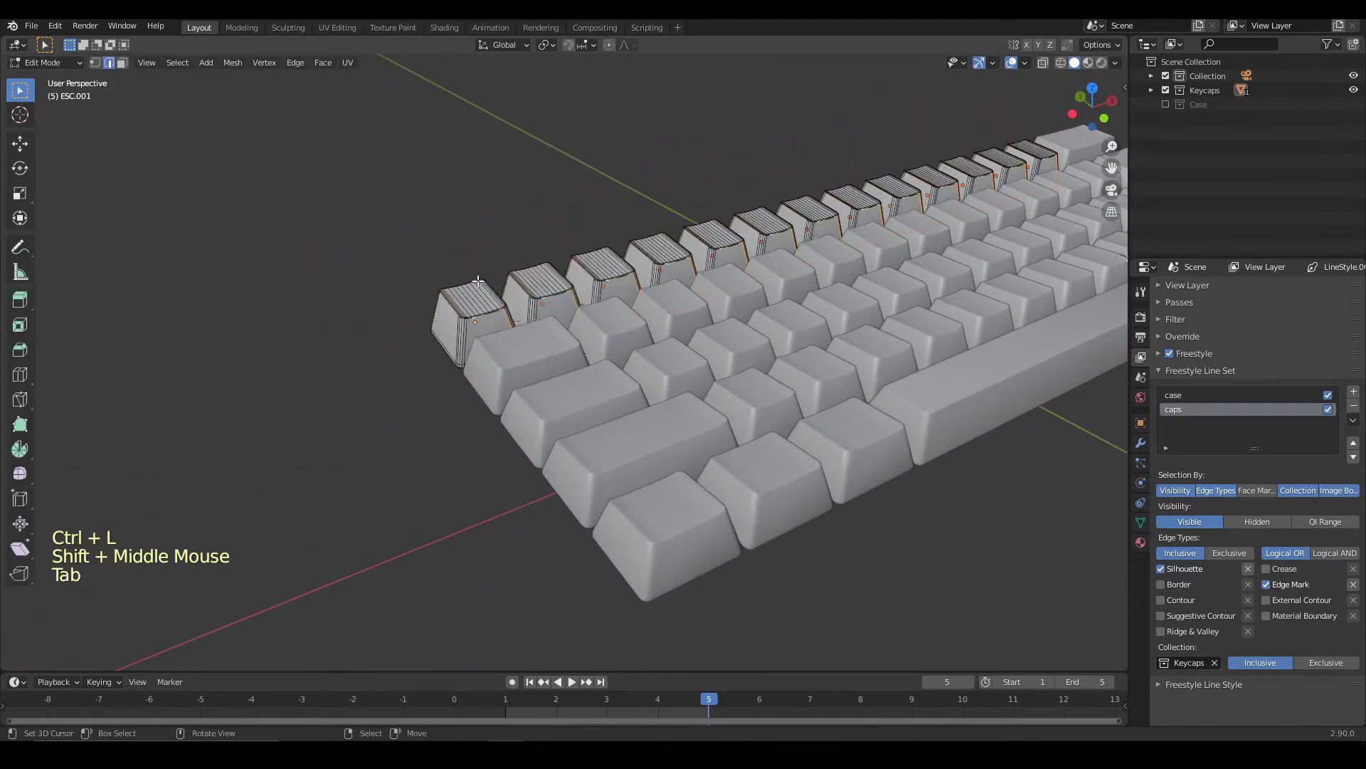
scroll(478, 281, "up", 3)
middle_click_drag(385, 334, 489, 321, "shift")
right_click(489, 321)
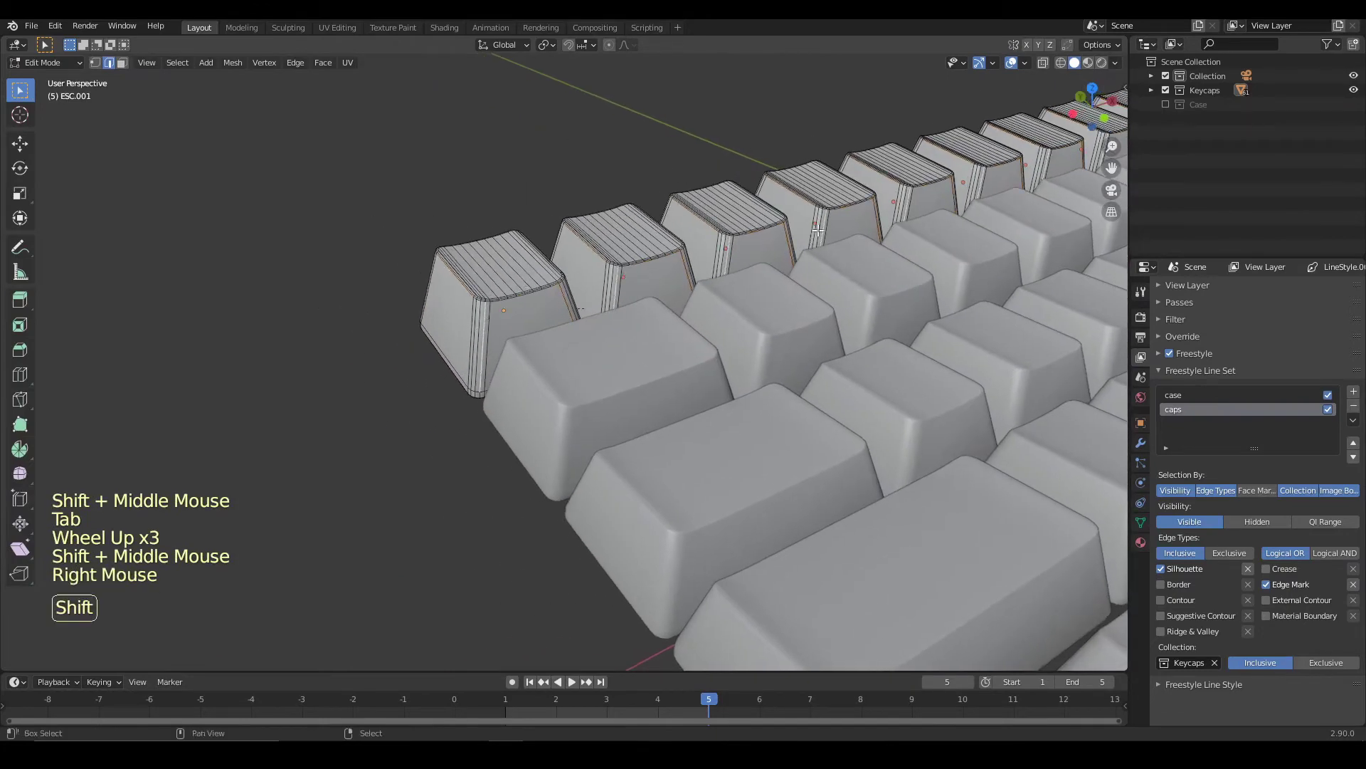
middle_click_drag(818, 230, 555, 342, "shift")
scroll(520, 292, "up", 4)
scroll(555, 348, "up", 2)
scroll(556, 347, "down", 2)
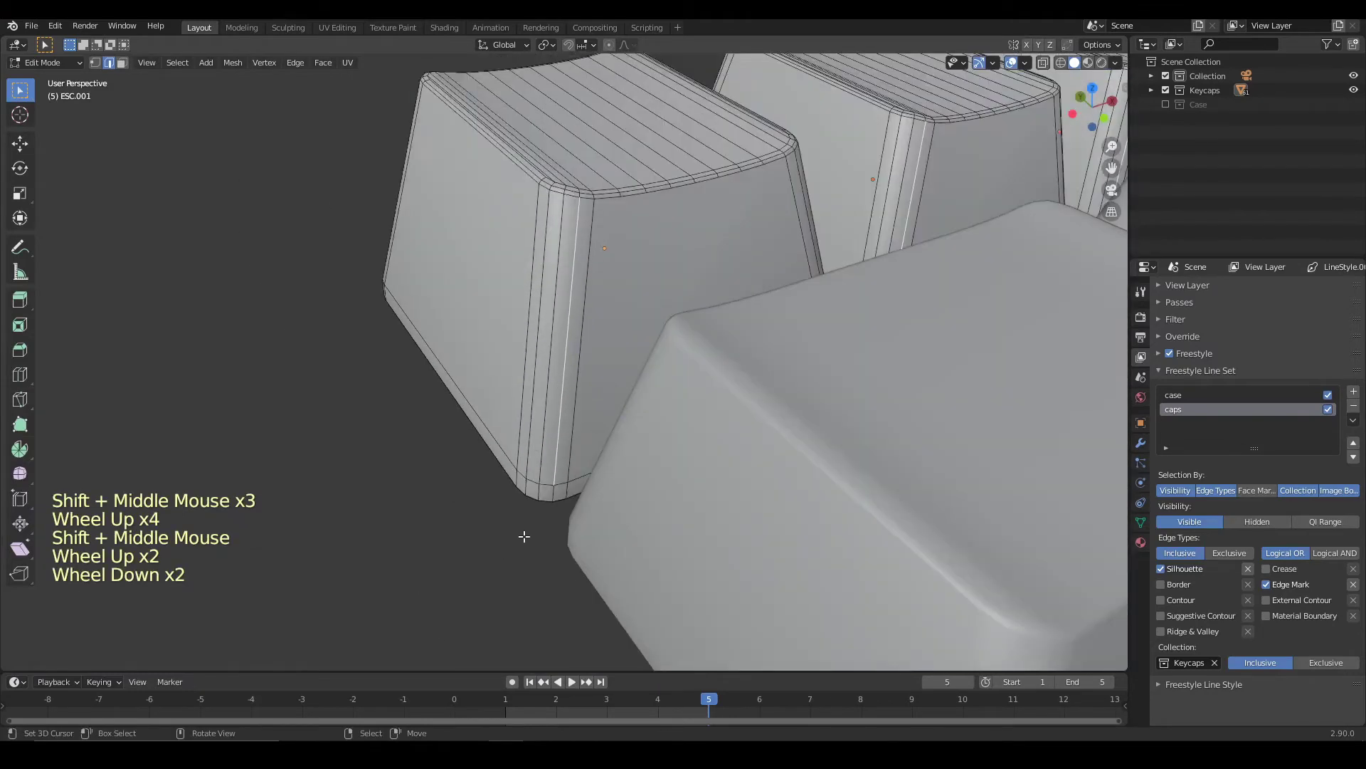
right_click(537, 489, "shift")
right_click(539, 480)
right_click(537, 490)
right_click(538, 479, "shift")
Add the front-left vertical corner edge and the rim edges along the left and front of the keycap's top to the selection.
middle_click_drag(578, 224, 580, 280, "shift")
scroll(580, 280, "up", 3)
scroll(580, 280, "down", 1)
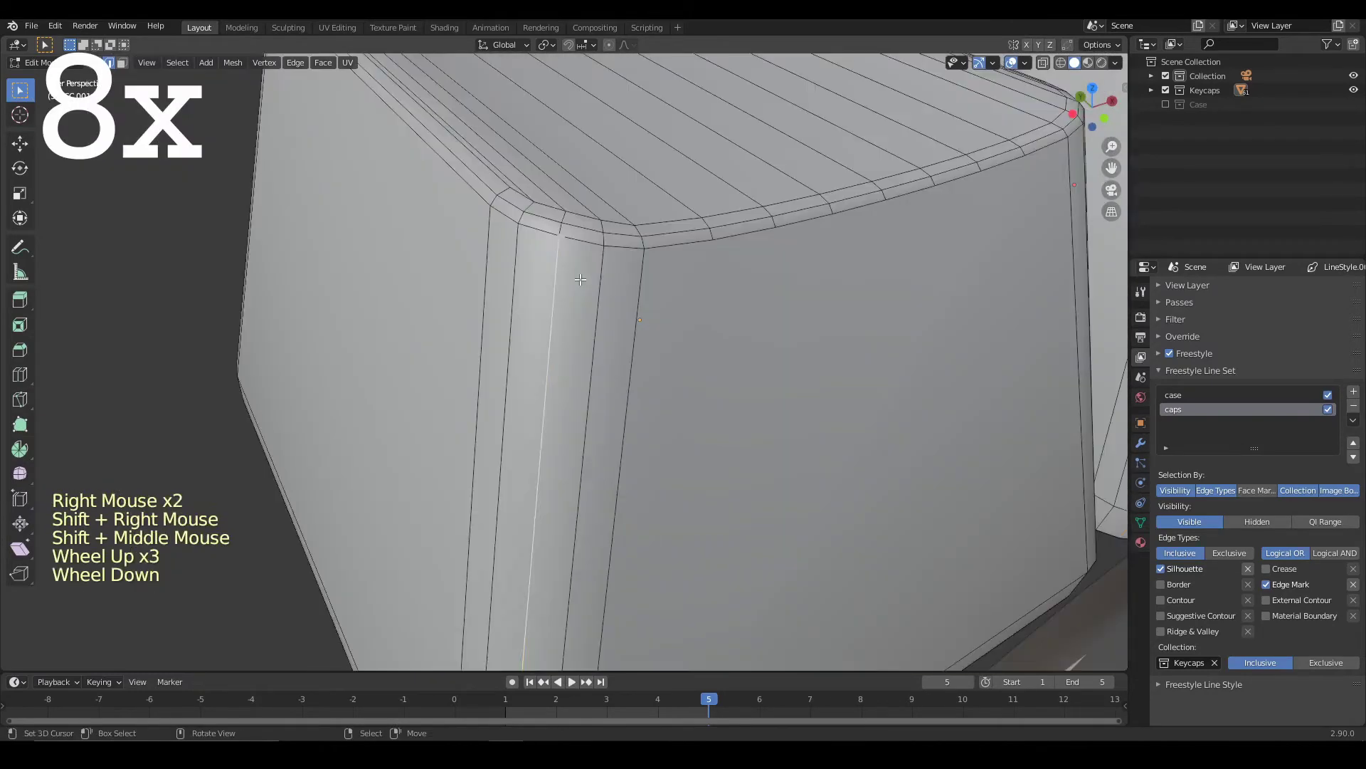
right_click(553, 292, "shift")
right_click(679, 244, "shift")
right_click(911, 193, "shift")
right_click(584, 241, "shift")
scroll(541, 235, "down", 2)
scroll(819, 285, "down", 3)
middle_click_drag(818, 288, 562, 324, "shift")
scroll(562, 324, "up", 2)
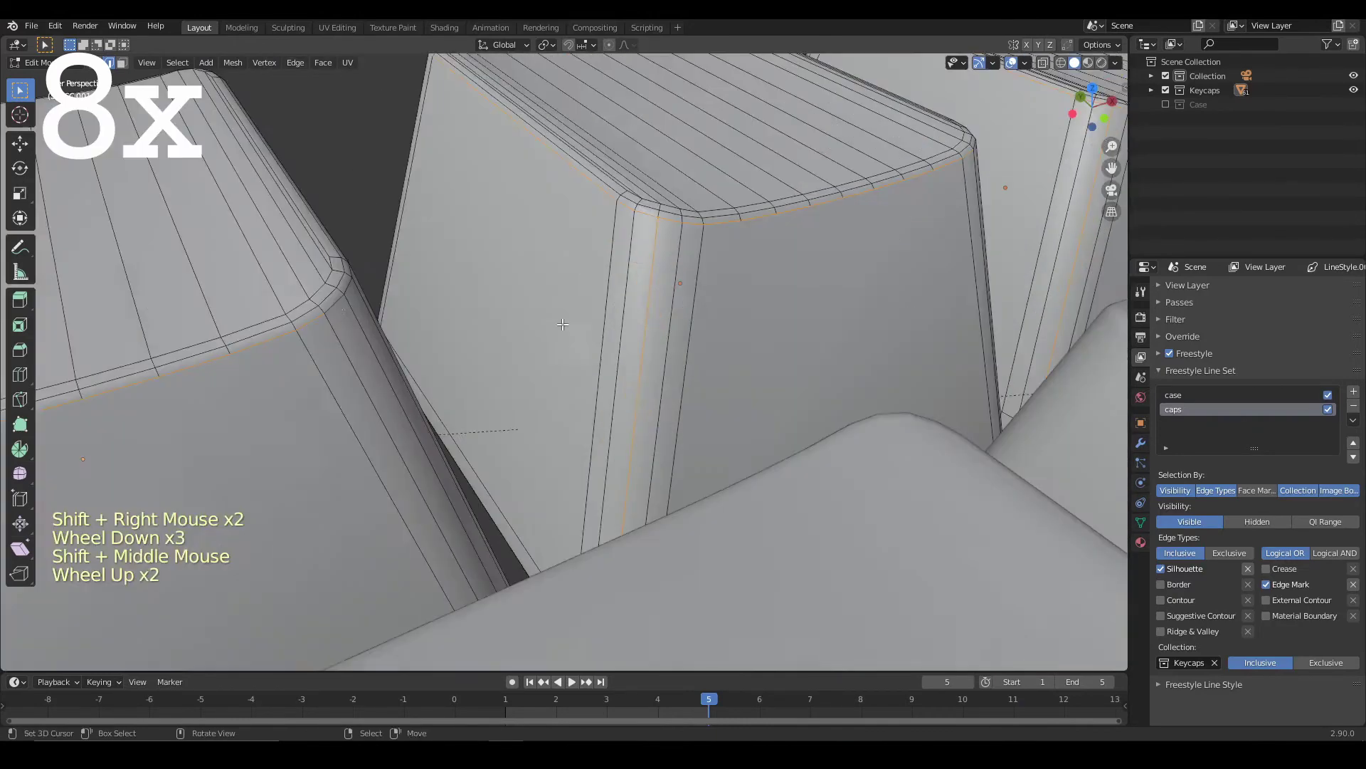
right_click(310, 320, "shift")
right_click(331, 308, "shift")
right_click(344, 302, "shift")
Mark the selected corner and rim edges of the keycaps as Freestyle edges and leave Edit Mode.
scroll(363, 342, "down", 4)
middle_click_drag(370, 359, 513, 335, "shift")
key("ctrl+e")
left_click(515, 383)
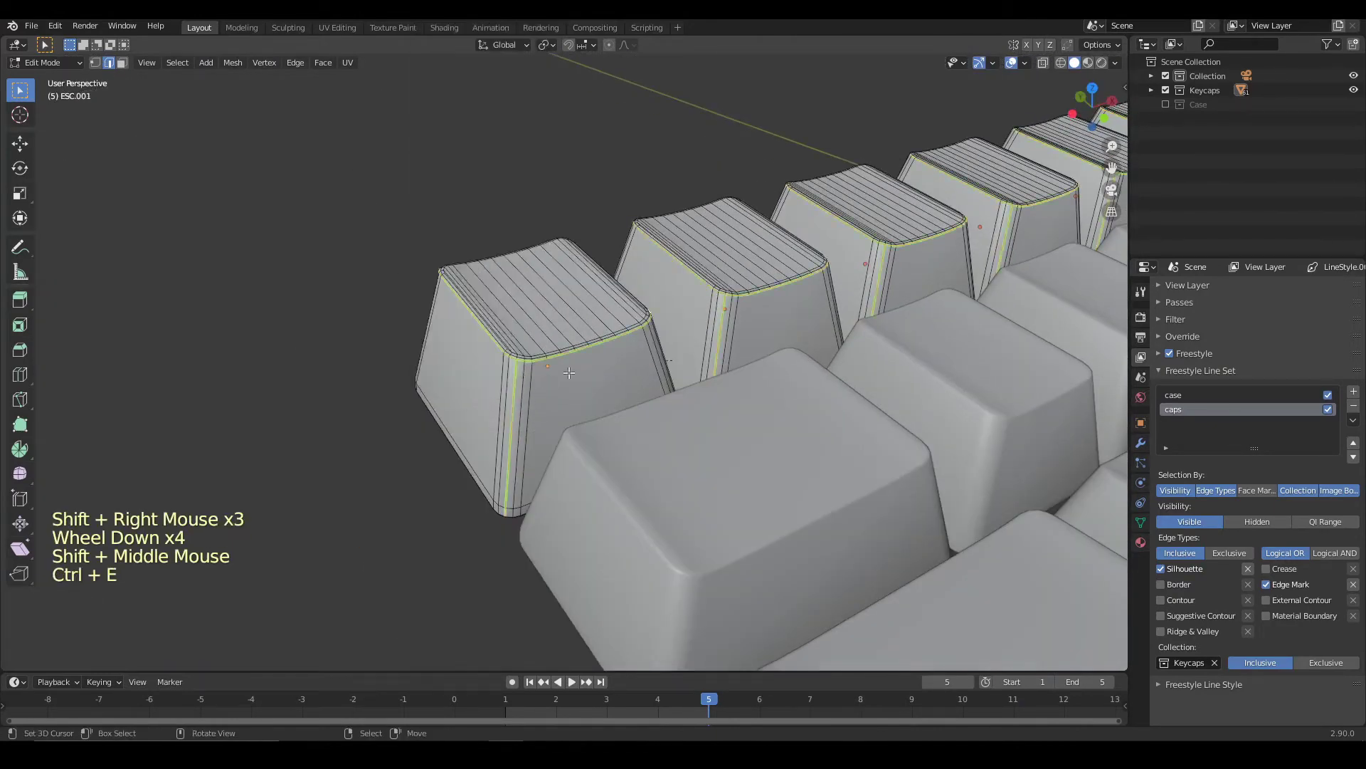
key("Tab")
Render frame 5 again, examine the marked-edge lines on the top-row keycaps, and close the render.
scroll(681, 365, "down", 4)
scroll(673, 362, "down", 2)
key("F12")
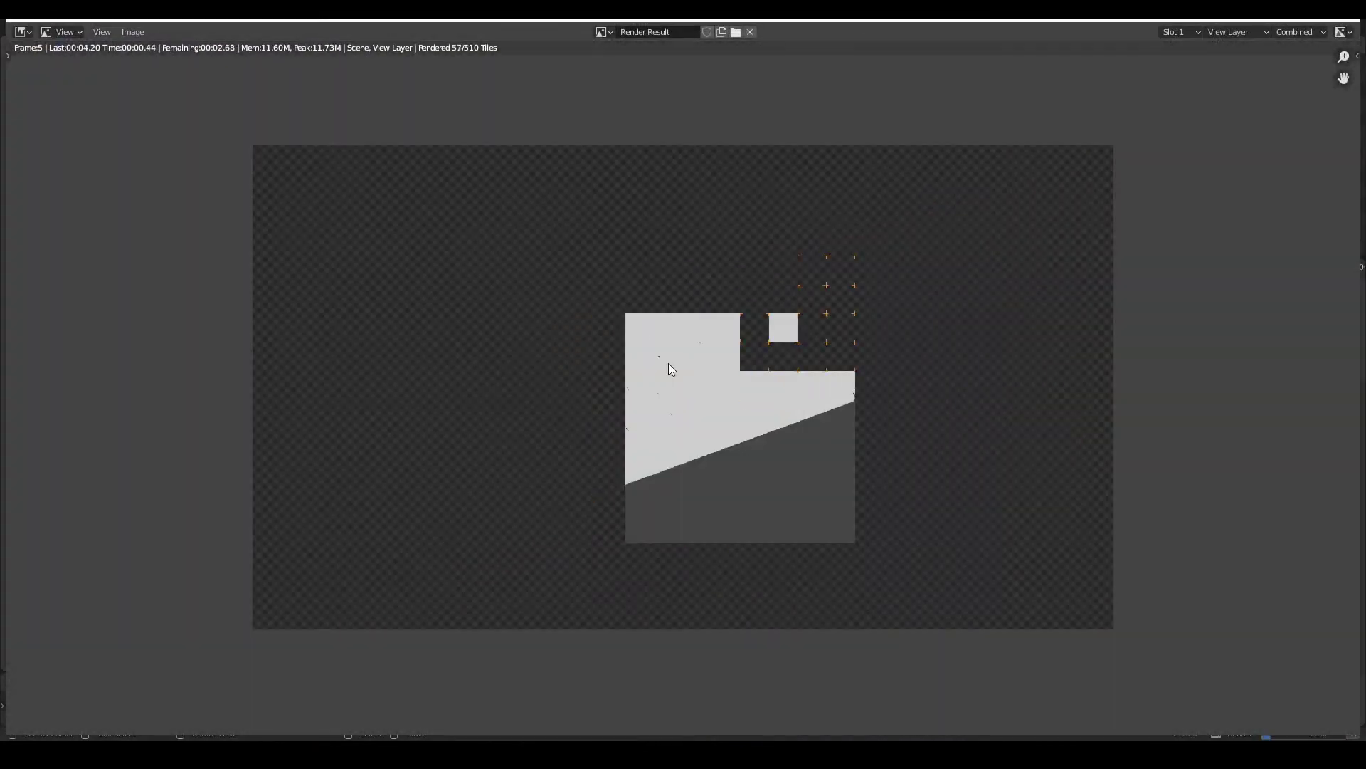
scroll(649, 322, "up", 5)
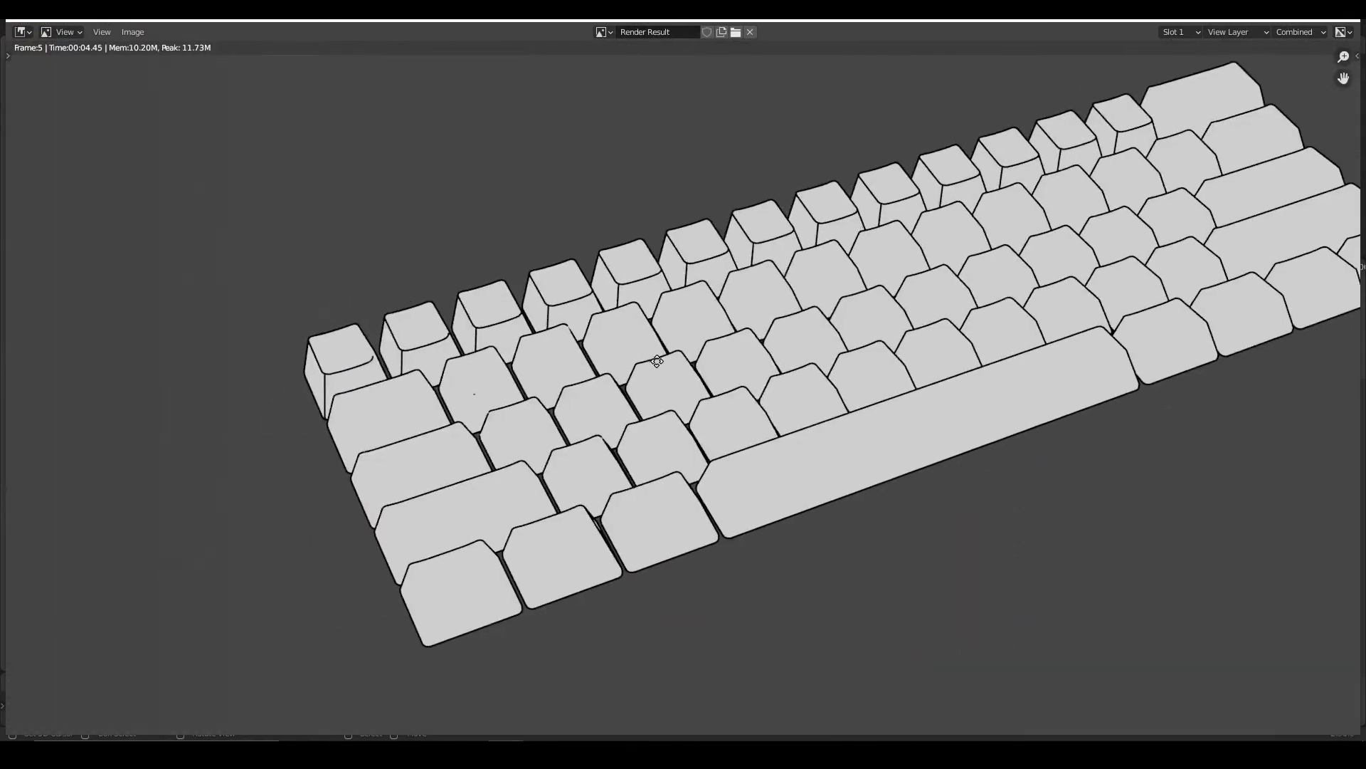
scroll(657, 361, "up", 8)
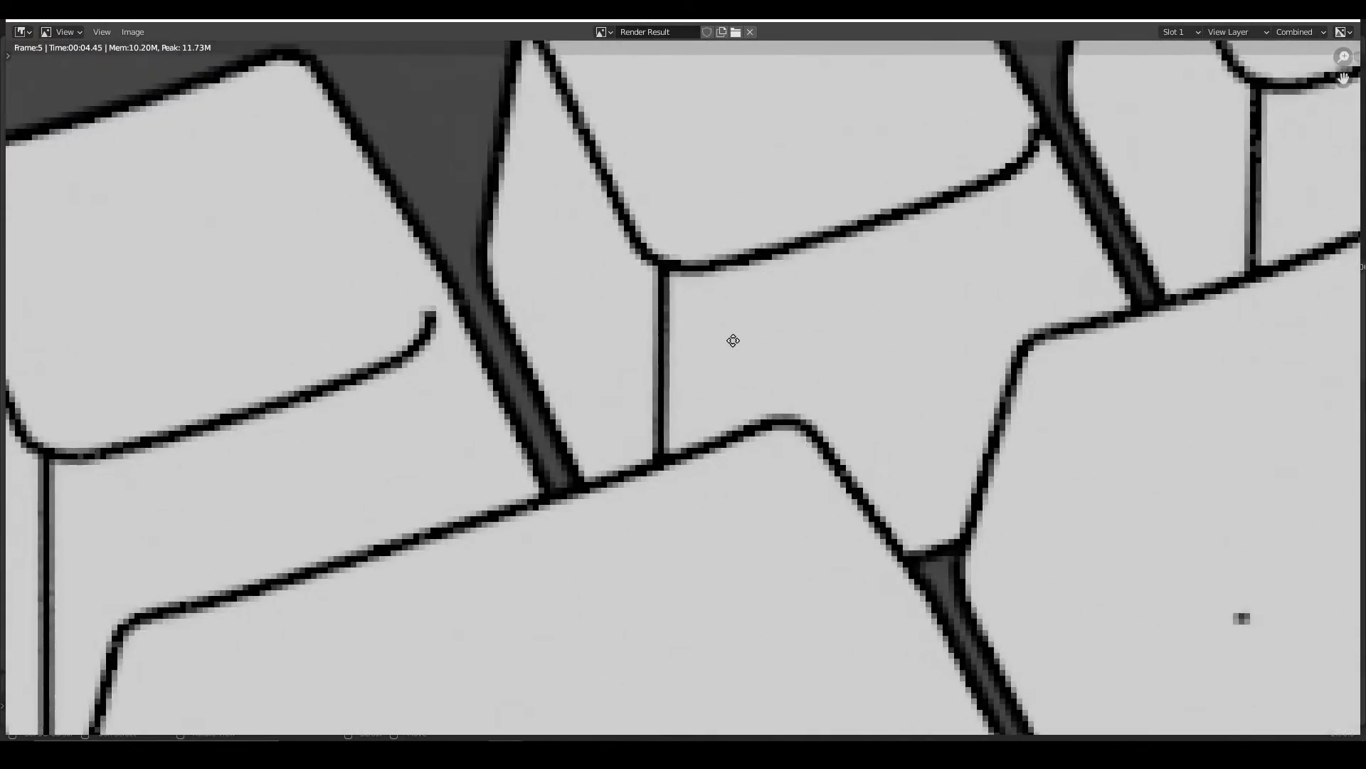
scroll(733, 340, "down", 3)
scroll(488, 296, "down", 4)
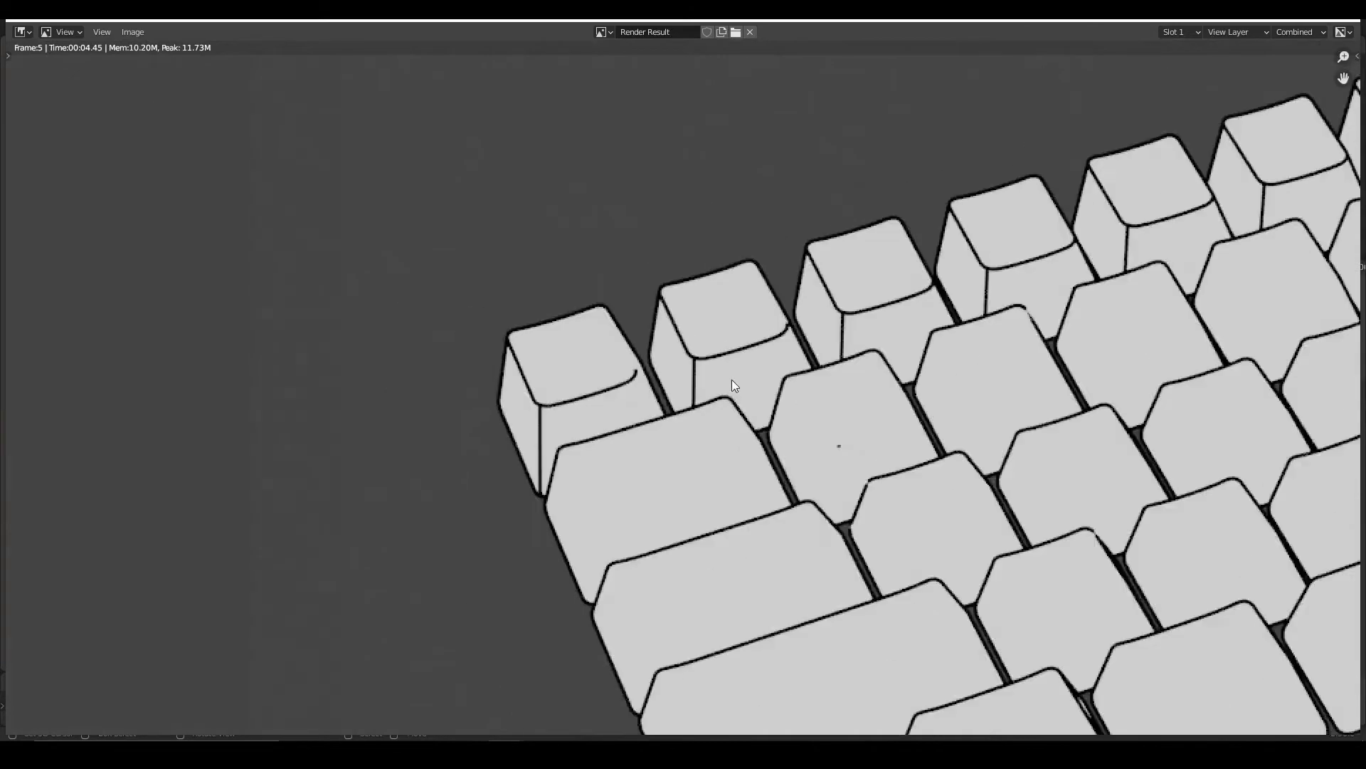
scroll(734, 386, "down", 5)
scroll(584, 381, "down", 1)
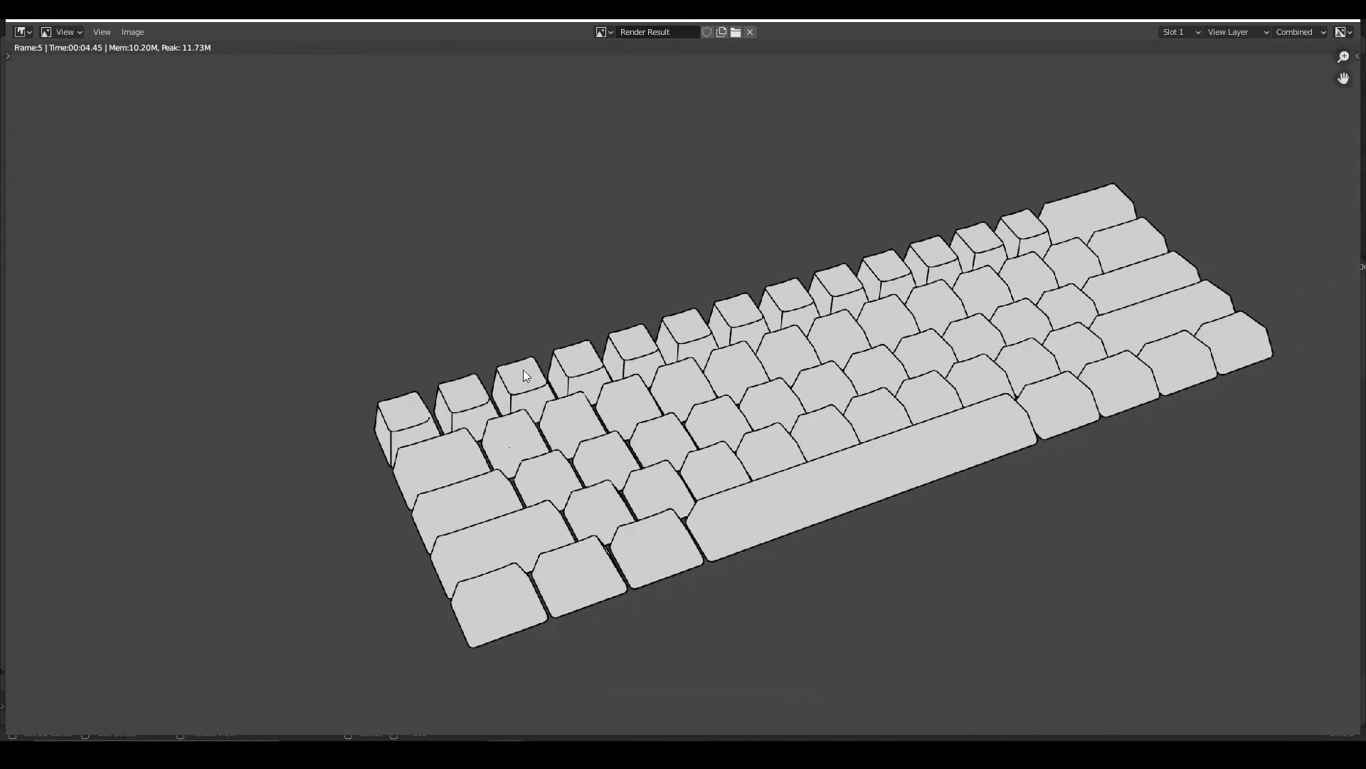
scroll(558, 369, "down", 1)
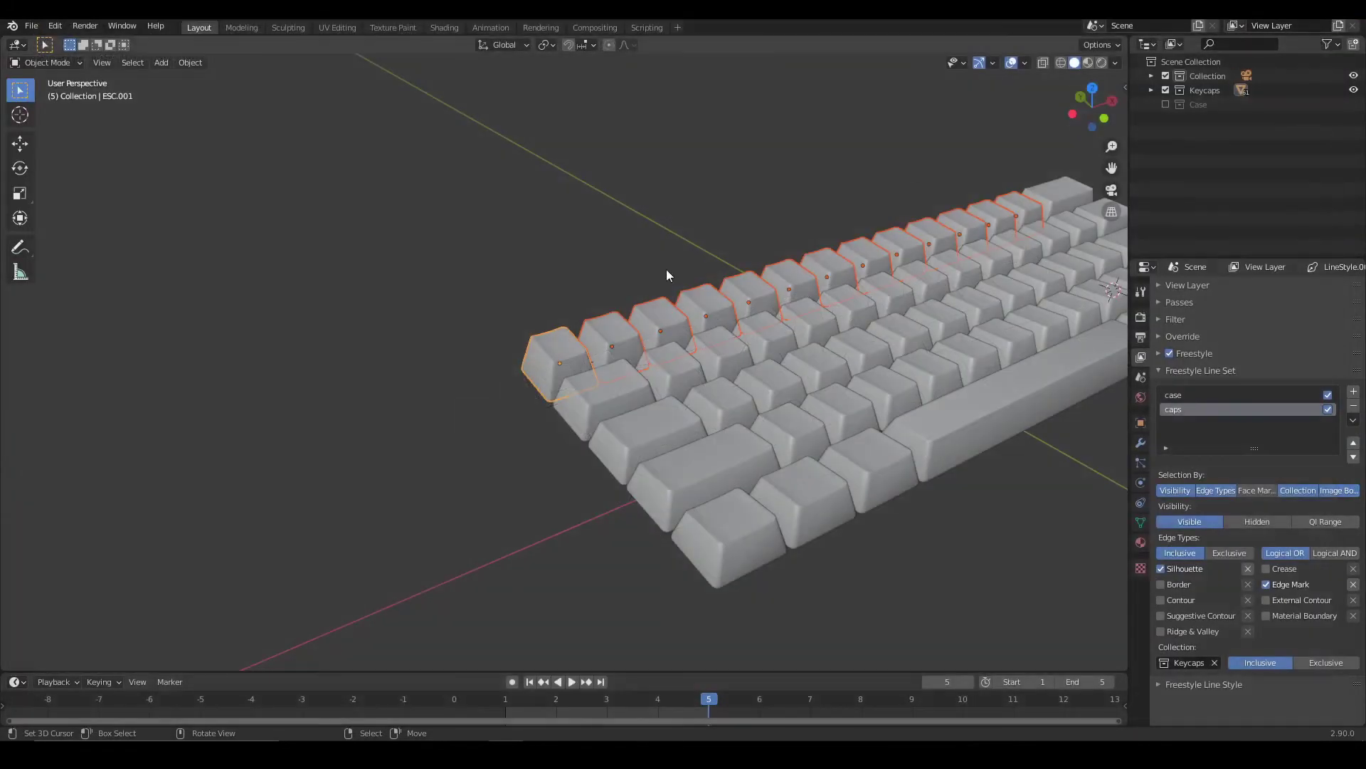
scroll(655, 284, "up", 6)
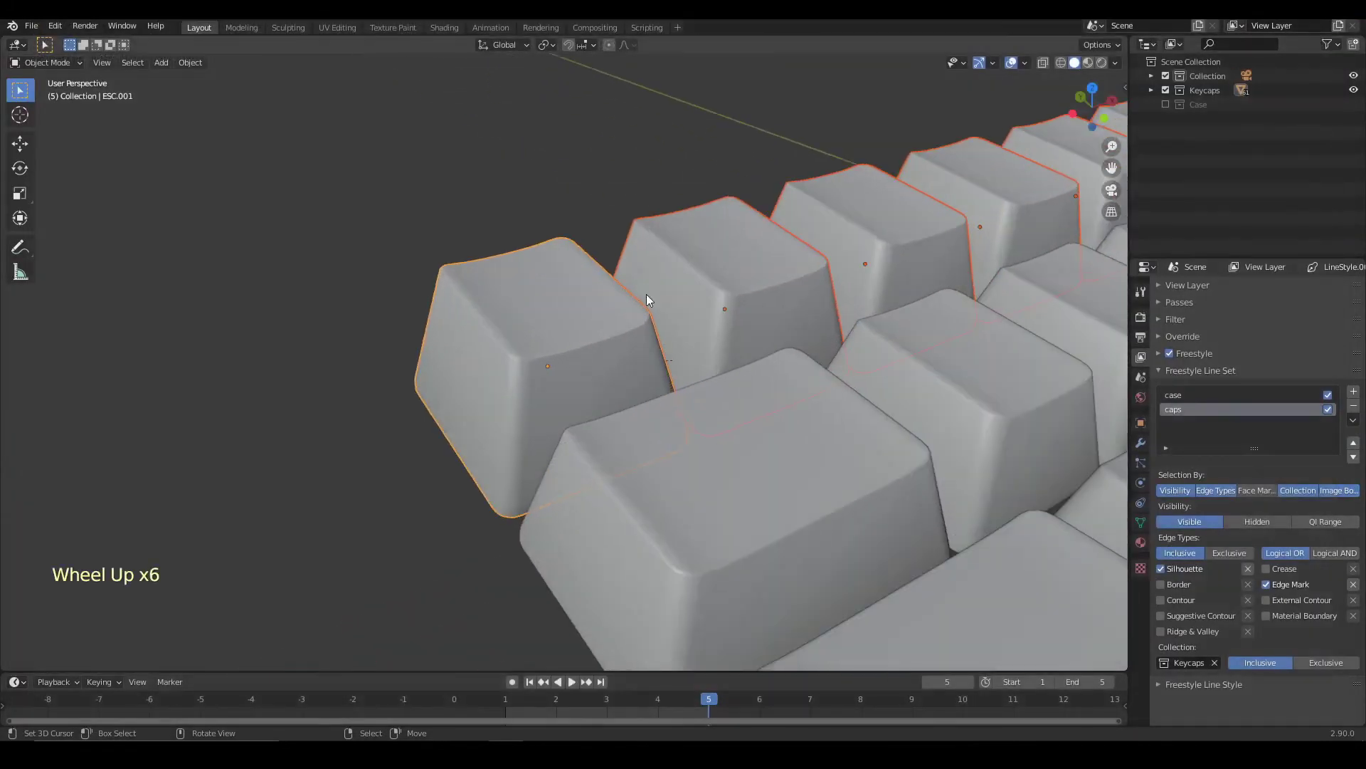
Examine the Freestyle-marked edges across the top-row keycaps in Edit Mode, then return to Object Mode.
middle_click_drag(646, 293, 657, 326)
key("Tab")
scroll(451, 348, "up", 2)
middle_click_drag(451, 348, 334, 292, "shift")
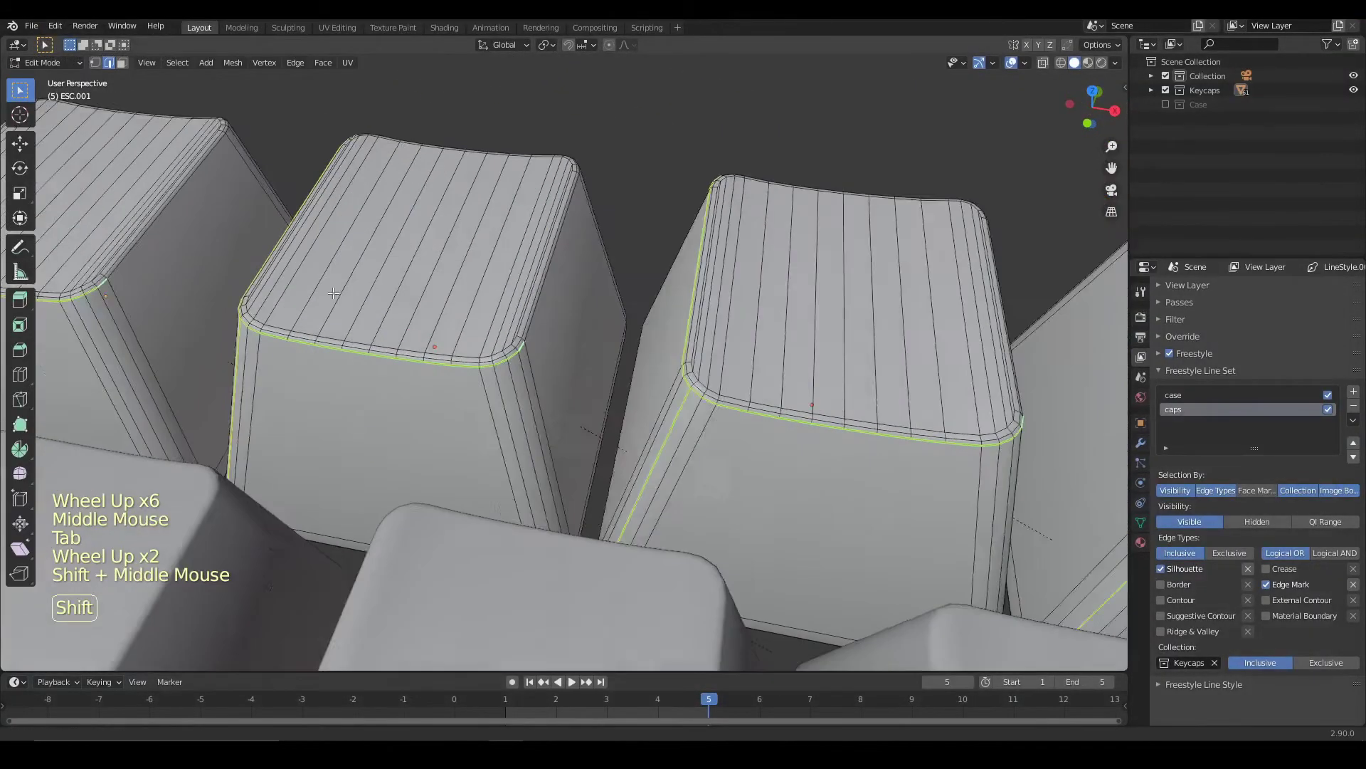
scroll(696, 375, "down", 2)
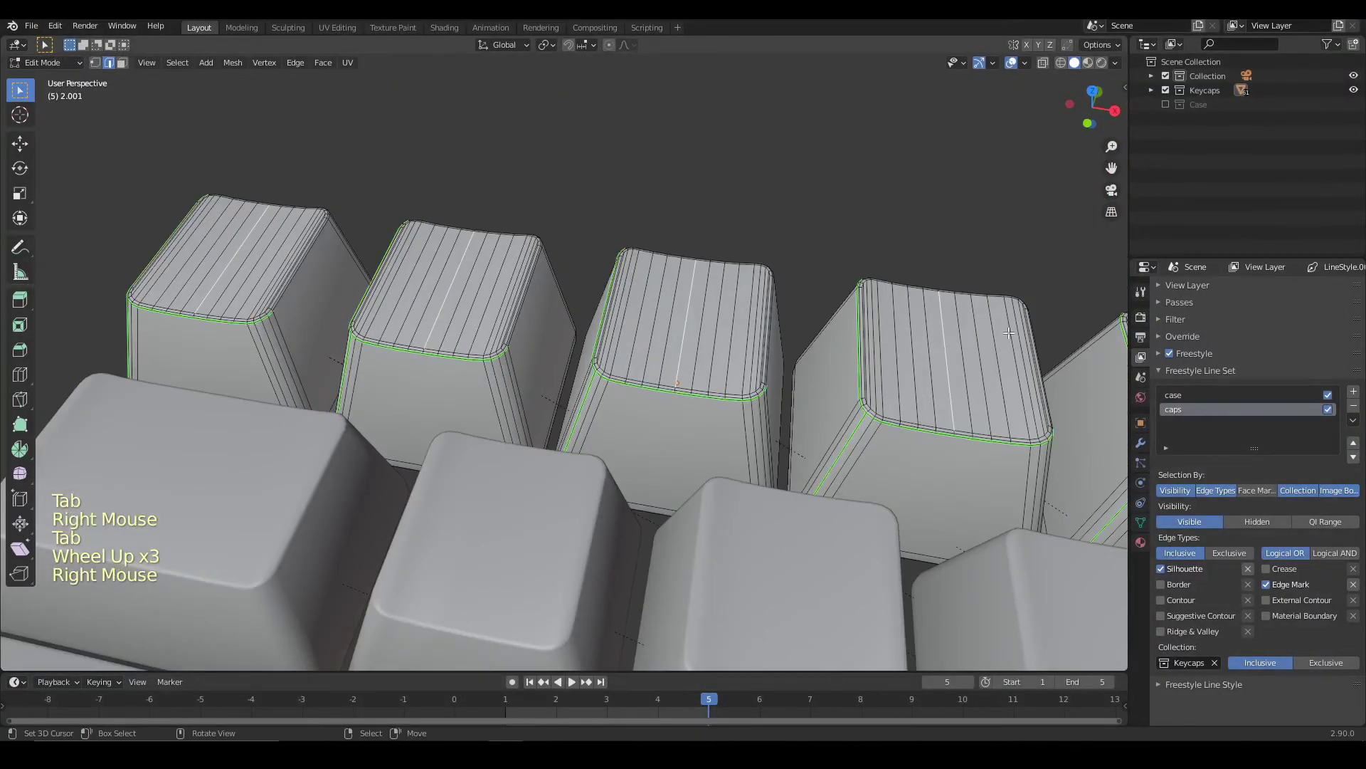
scroll(563, 356, "down", 3)
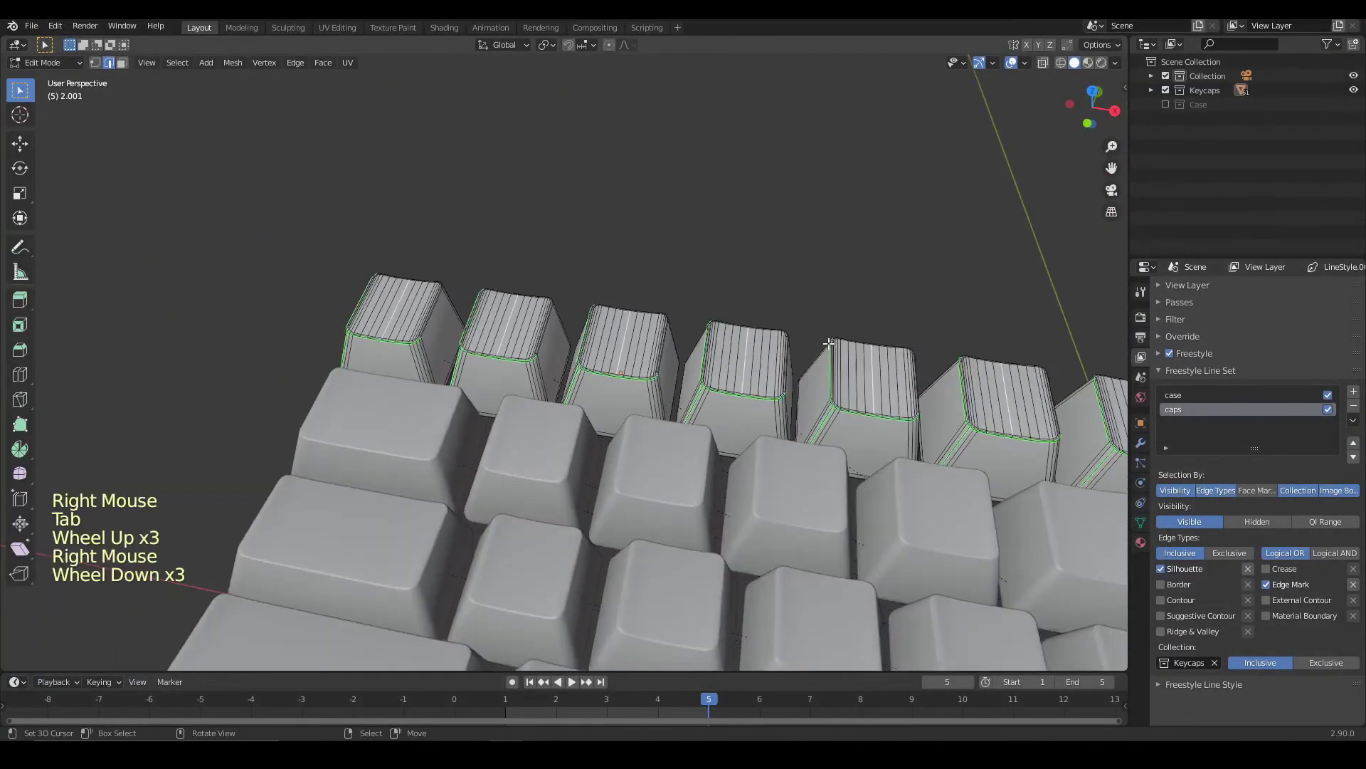
scroll(562, 356, "down", 5)
scroll(562, 356, "up", 4)
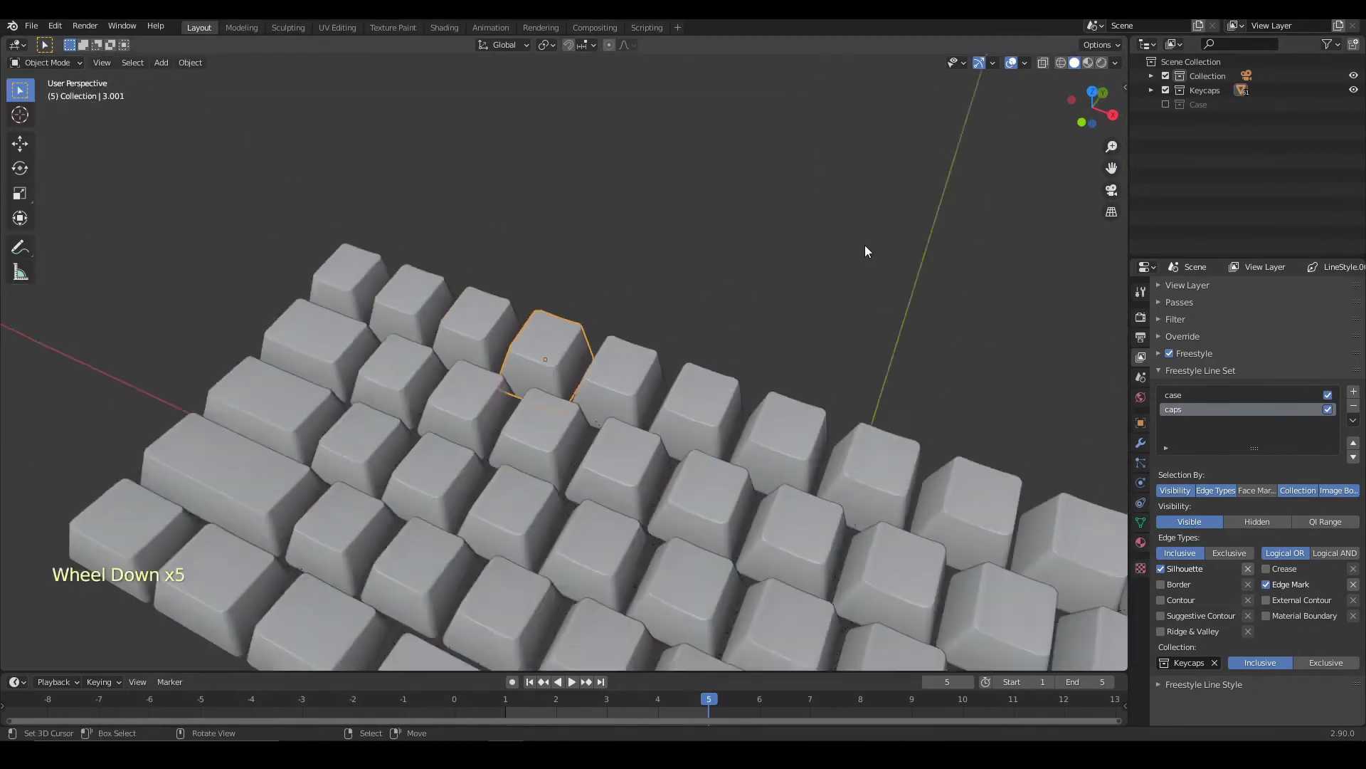
scroll(864, 250, "down", 2)
left_click(1093, 91)
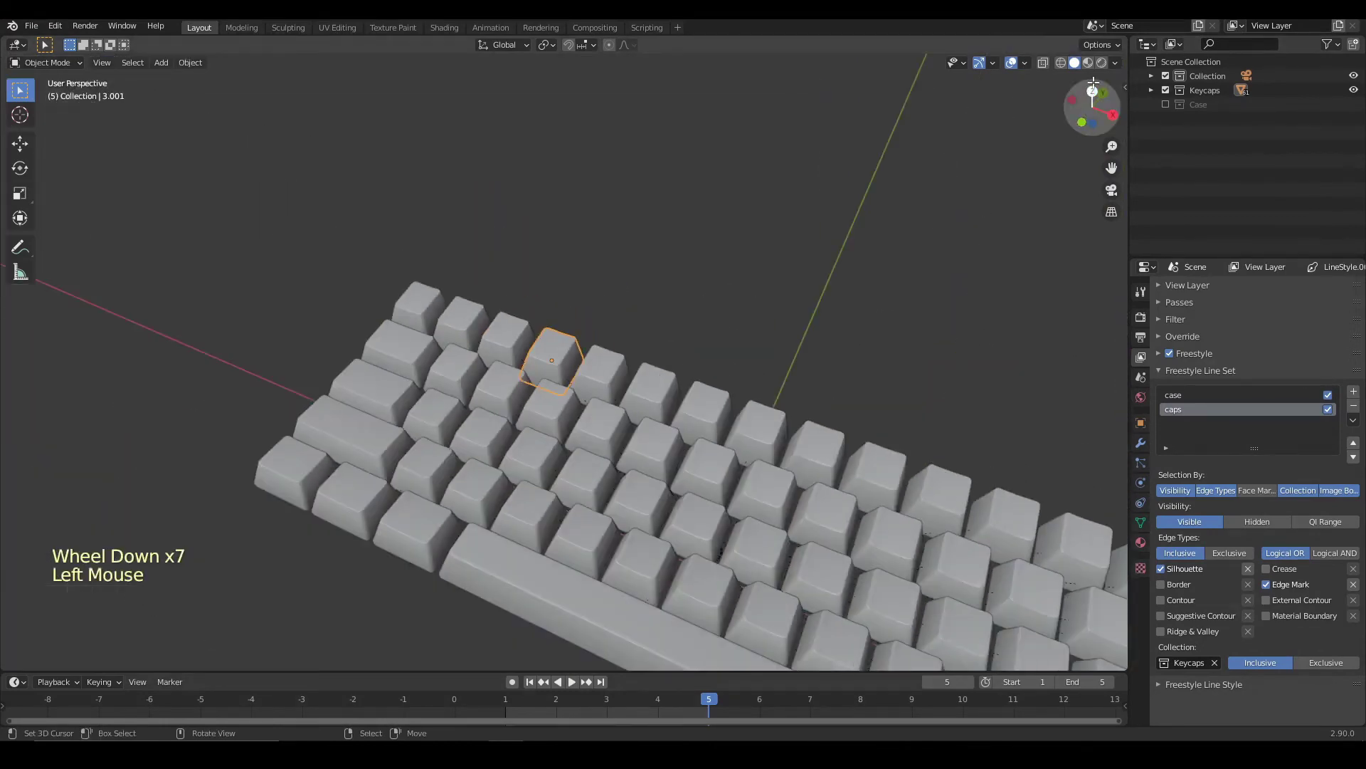
mouse_move(915, 312)
middle_mouse_down("shift")
mouse_move(605, 232)
mouse_move(930, 304)
middle_mouse_up("shift")
right_click(913, 342)
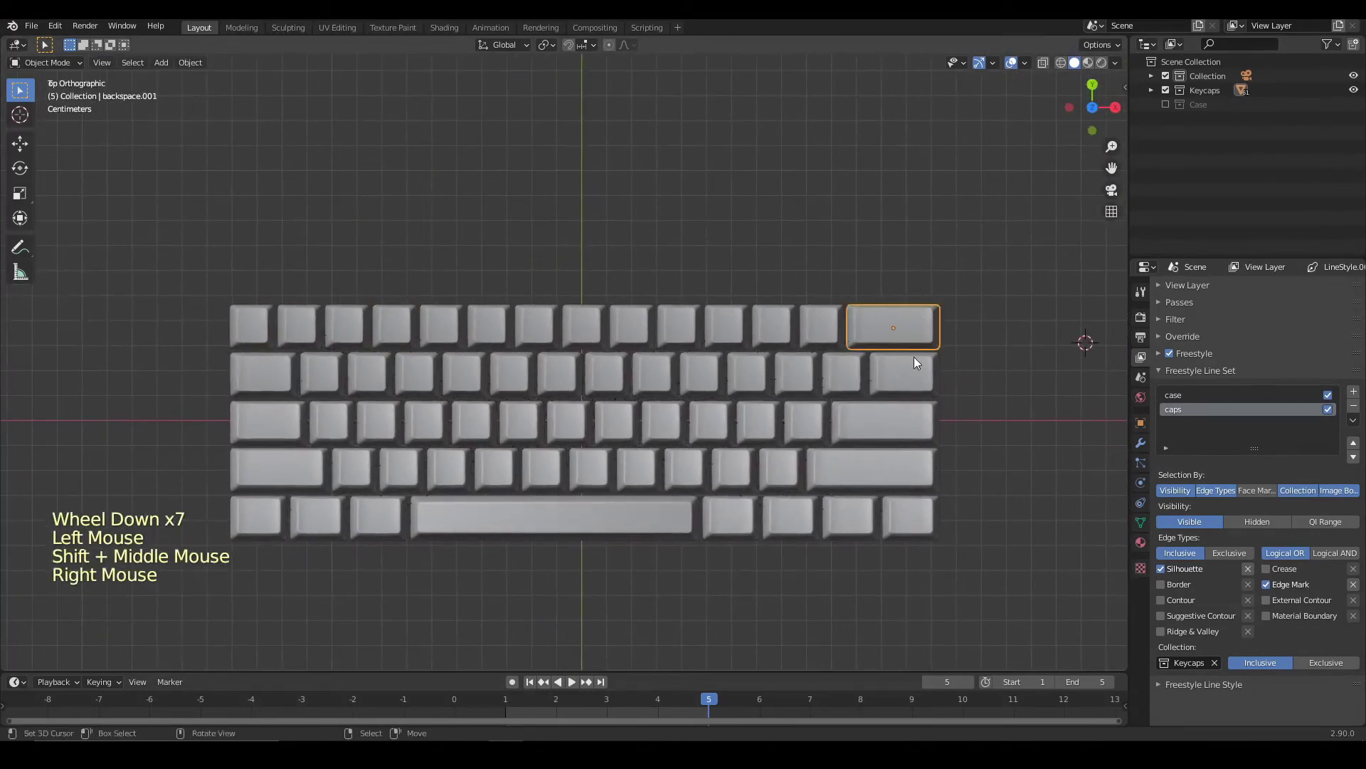
right_click(910, 374, "shift")
right_click(894, 419, "shift")
right_click(903, 478, "shift")
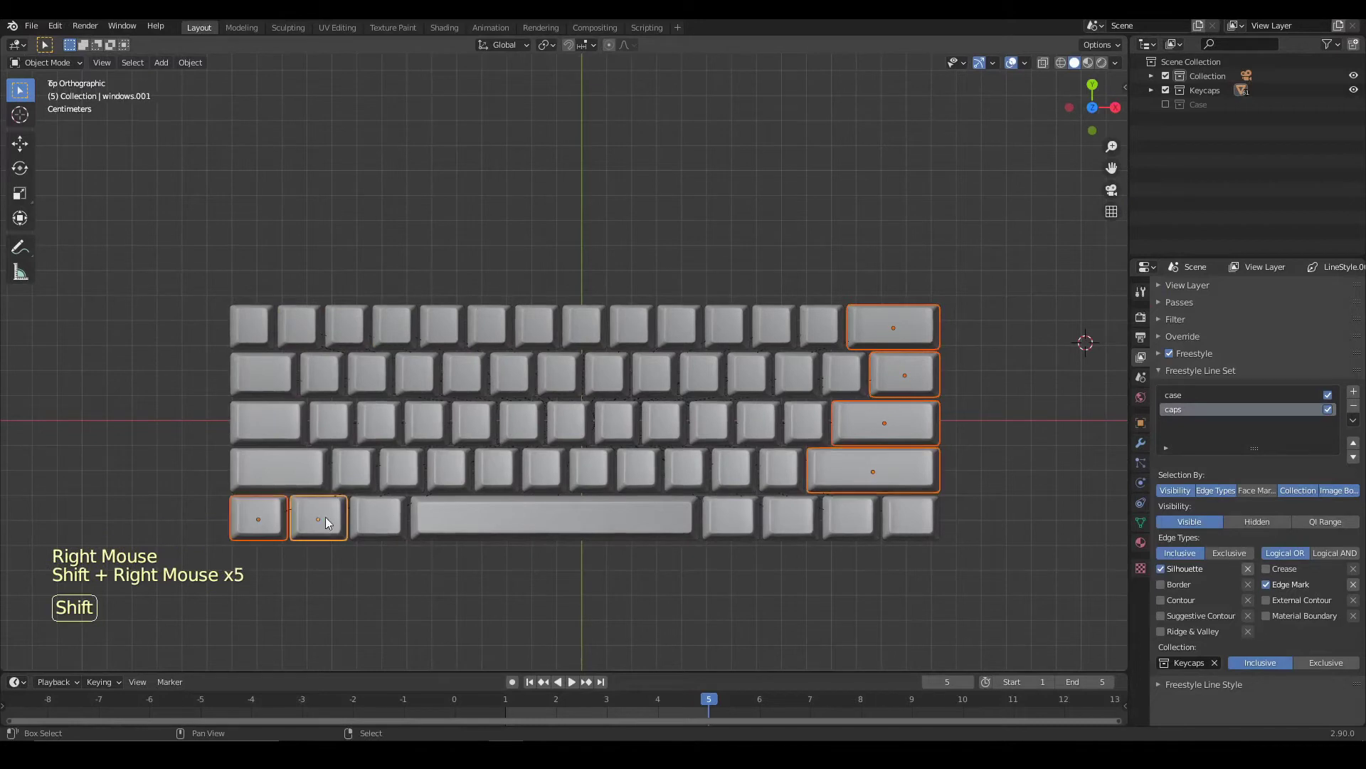
right_click(371, 523)
Select the wide keycaps at both ends of the three middle rows together with the Backspace keycap.
right_click(267, 470)
right_click(262, 416, "shift")
right_click(282, 367, "shift")
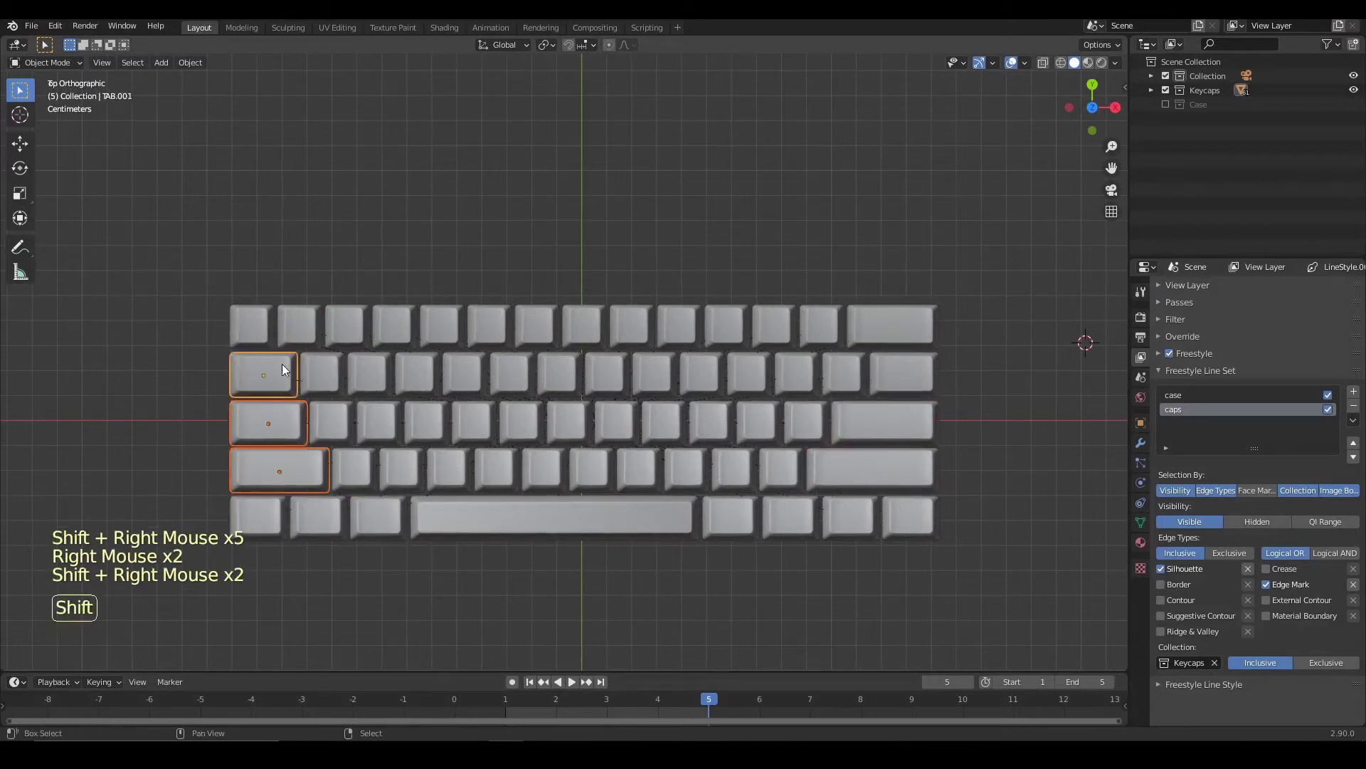
right_click(903, 370, "shift")
right_click(929, 342, "shift")
scroll(985, 382, "down", 3)
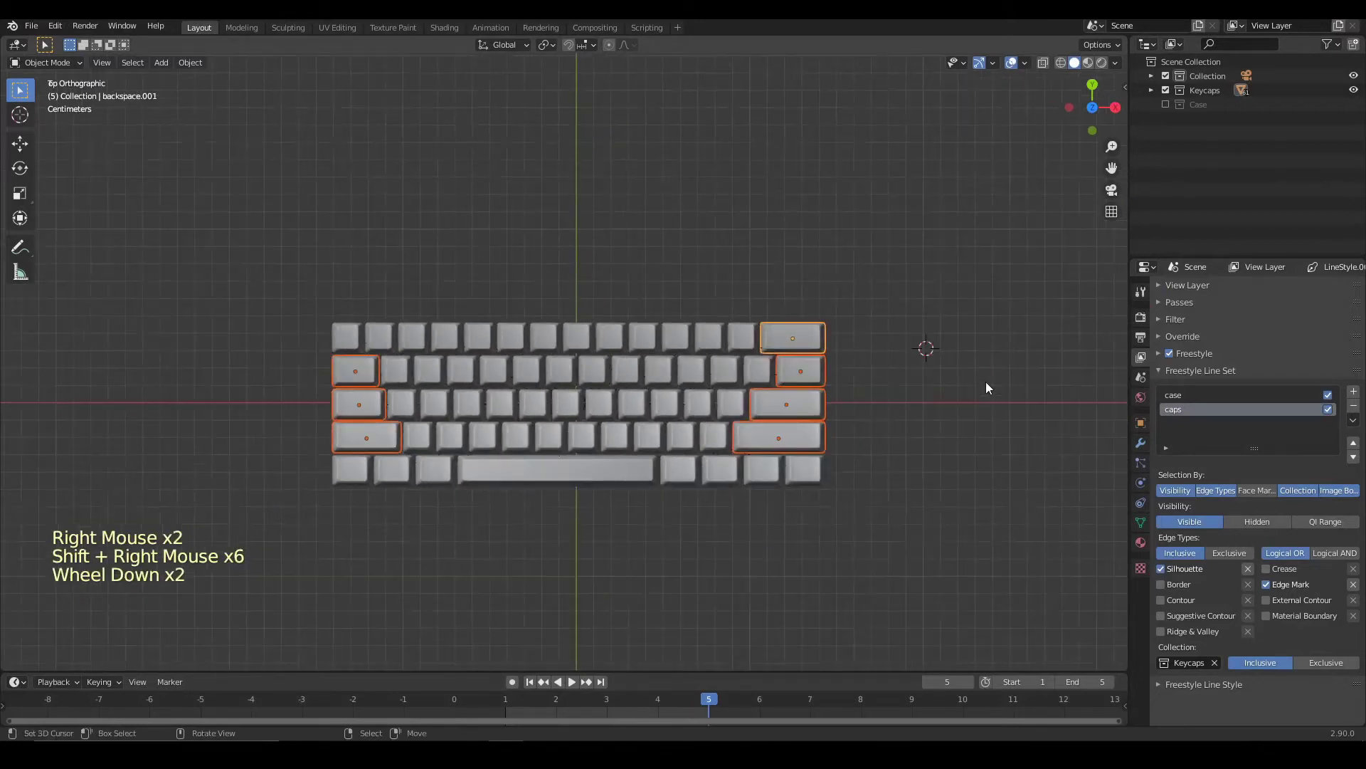
scroll(985, 381, "up", 3)
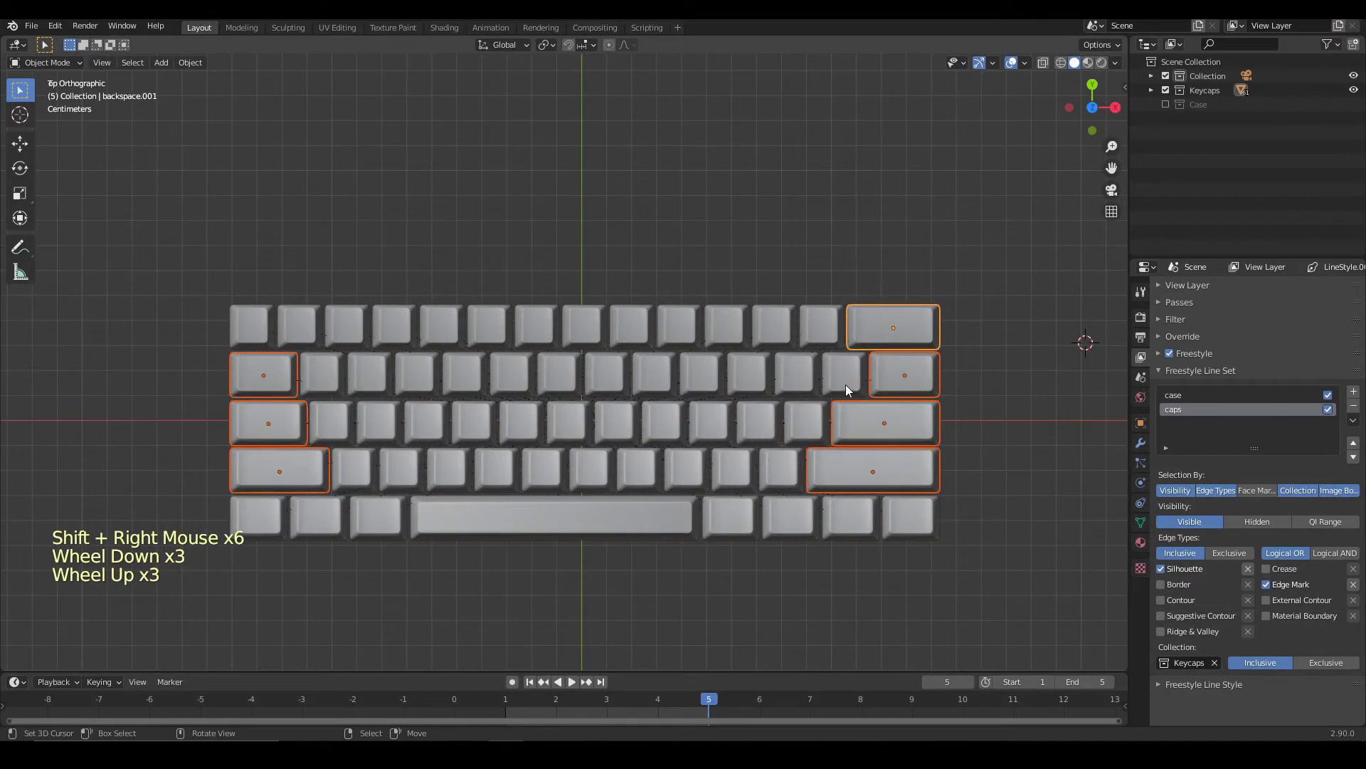
Select the standard keycaps in the three middle rows and the short modifier keycaps on both sides of the spacebar.
left_click_drag(849, 378, 463, 383)
left_click_drag(329, 379, 324, 379)
left_click_drag(337, 420, 798, 425, "shift")
left_click_drag(766, 469, 754, 470, "shift")
left_click_drag(358, 463, 357, 464, "shift")
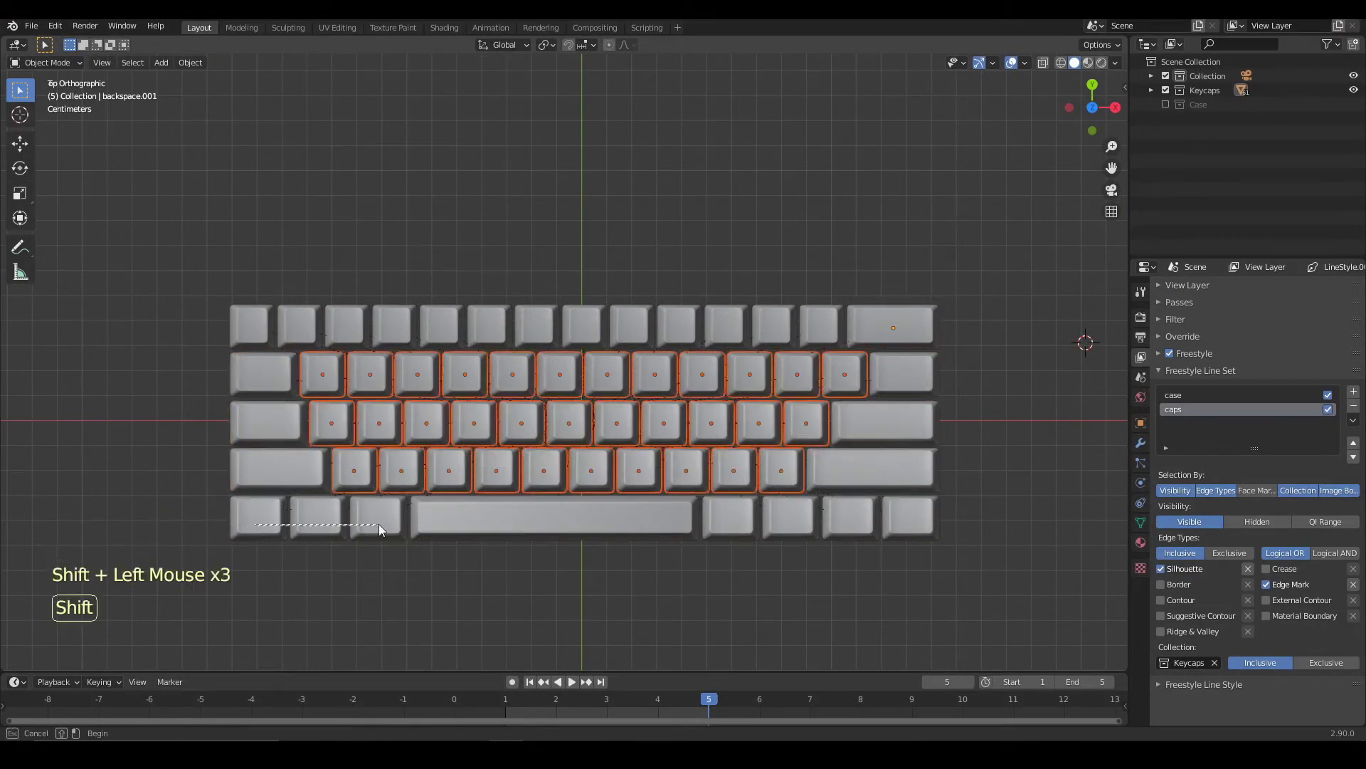
left_click_drag(379, 524, 380, 525, "shift")
left_click_drag(724, 511, 723, 511, "shift")
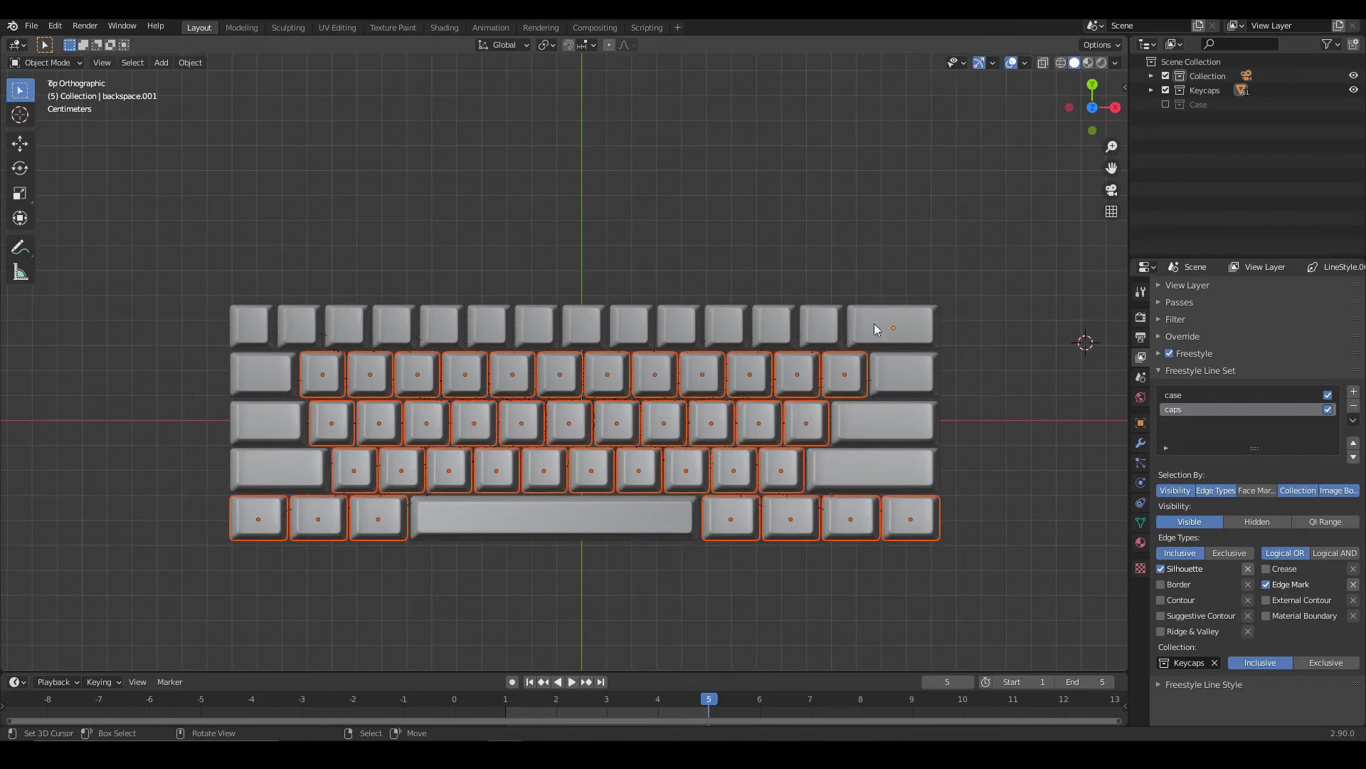
Link the object data of the same-size keycaps row by row, covering the three middle rows and the bottom-row modifiers.
left_click(1093, 88)
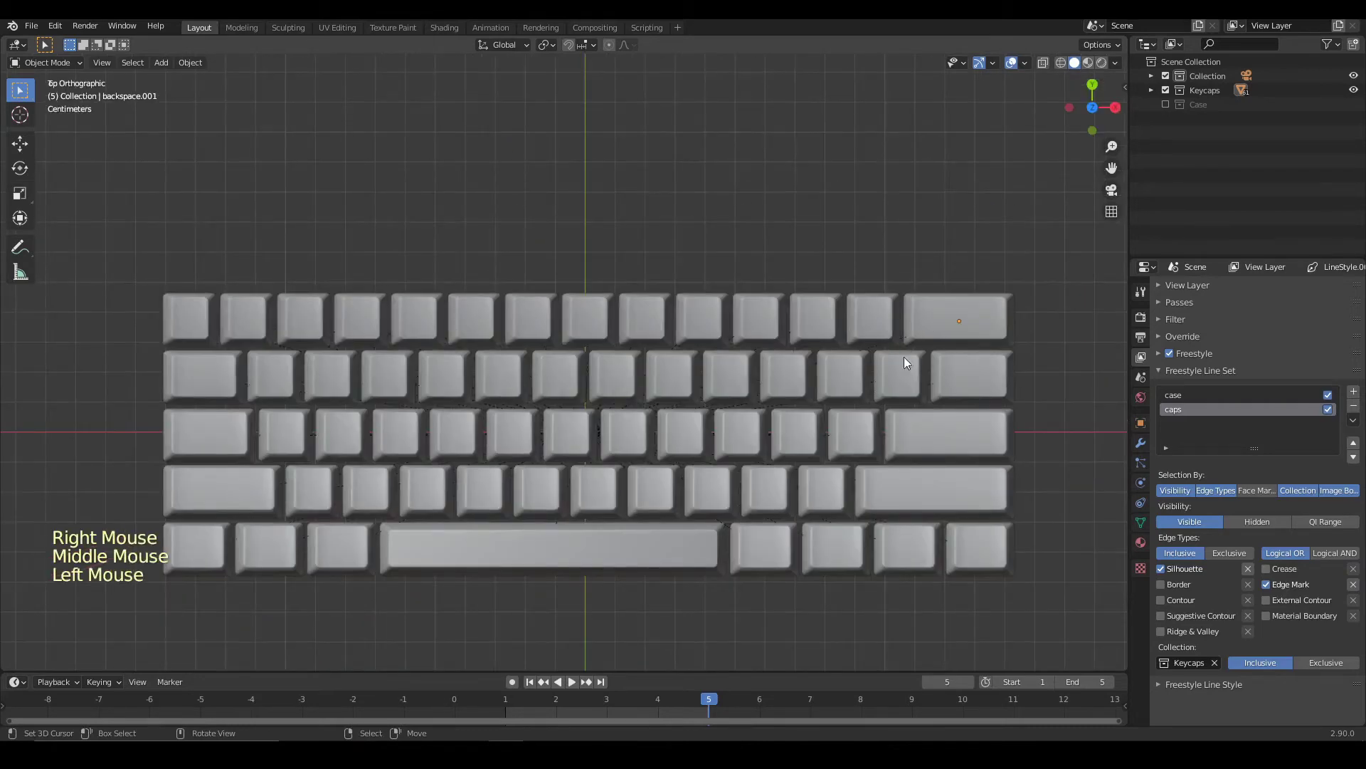
left_click_drag(901, 375, 274, 378)
key("ctrl+l")
left_click_drag(854, 435, 281, 435)
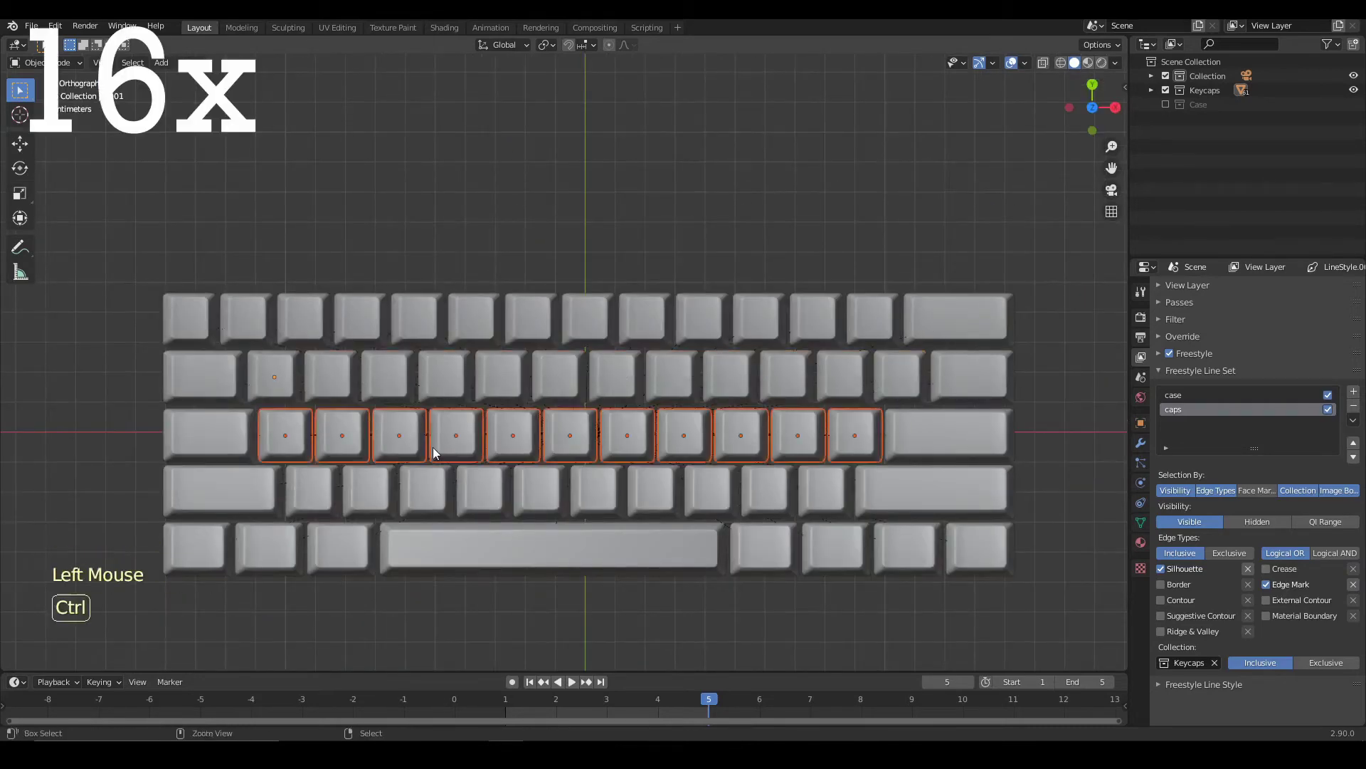
key("ctrl+l")
left_click_drag(822, 491, 310, 491)
left_click_drag(160, 546, 345, 546)
Mark the upper rim and vertical corner edges of the left Ctrl keycap as Freestyle edges in Edit Mode.
middle_click_drag(191, 568, 456, 399)
key("Tab")
right_click(818, 491, "alt+shift")
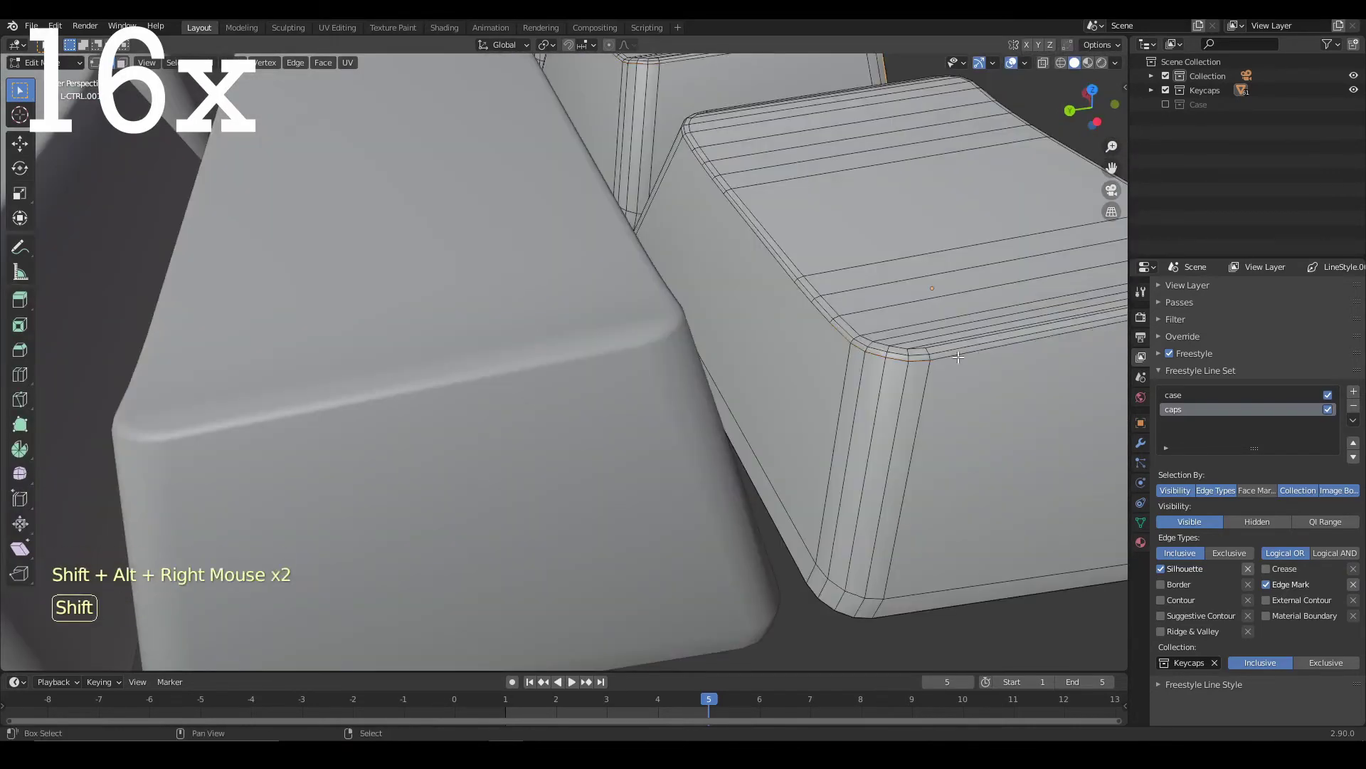
right_click(804, 491, "alt+shift")
key("ctrl+e")
Mark the spacebar's upper rim edges as Freestyle edges and return to Object Mode.
right_click(569, 427)
key("Tab")
scroll(539, 449, "up", 3)
scroll(538, 450, "up", 3)
right_click(498, 277, "shift")
middle_click_drag(750, 271, 762, 375)
key("ctrl+e")
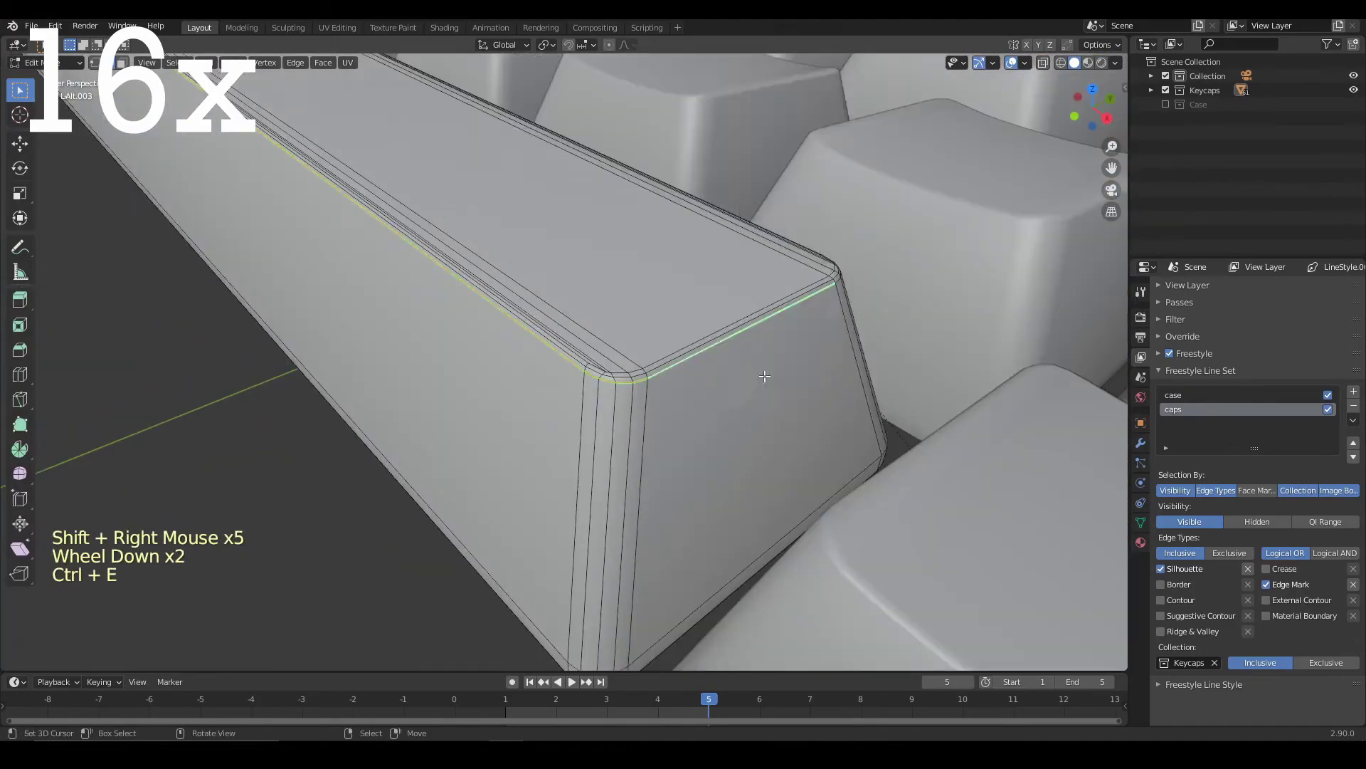
key("Tab")
Mark the rim and vertical corner edges of one linked standard keycap as Freestyle edges and leave Edit Mode.
right_click(757, 448)
scroll(711, 399, "up", 3)
right_click(562, 295, "shift")
right_click(573, 304, "shift")
middle_click_drag(562, 295, 626, 360)
key("Tab")
scroll(610, 366, "up", 9)
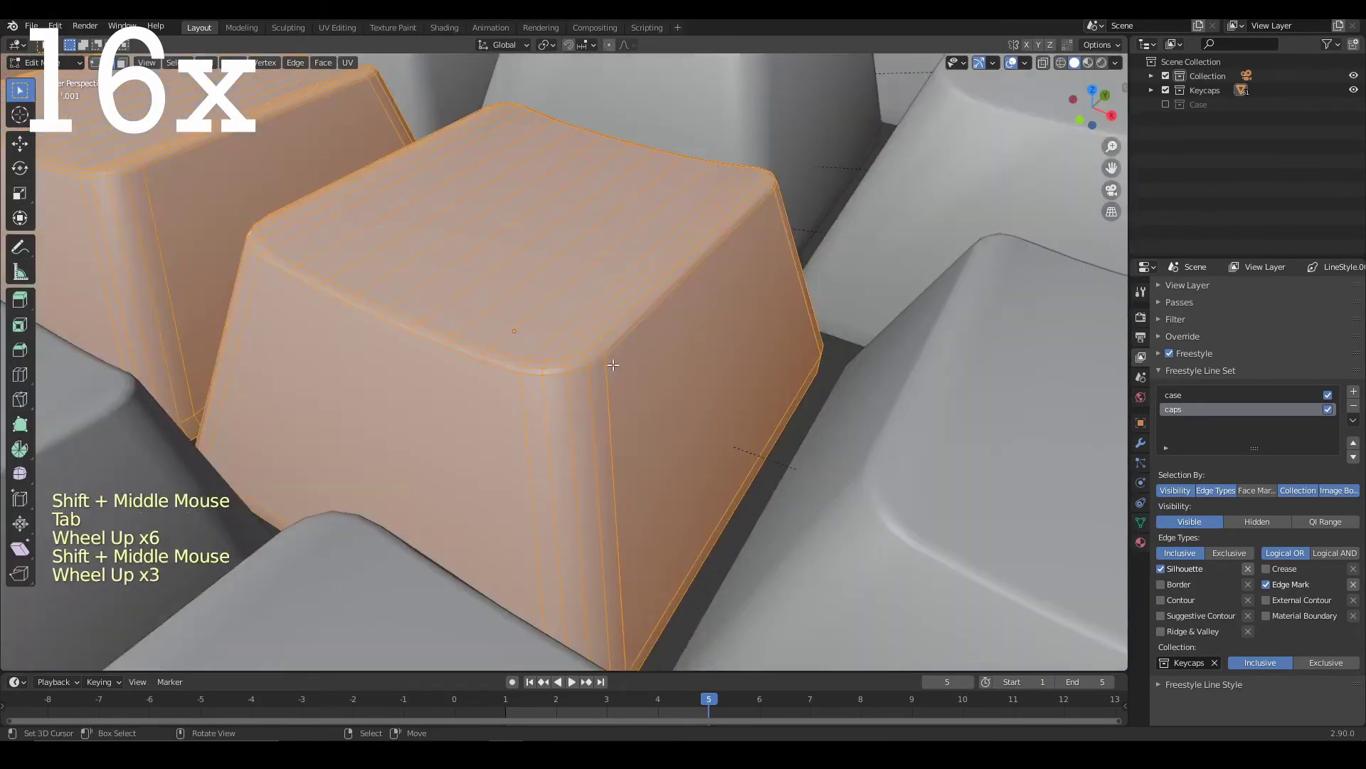
right_click(610, 365, "alt+shift")
right_click(533, 382, "shift")
key("ctrl+e")
scroll(532, 382, "down", 5)
key("Tab")
Mark the same rim and corner edges on a standard keycap of the next linked row.
right_click(669, 484)
key("Tab")
scroll(732, 265, "up", 5)
right_click(755, 523, "shift")
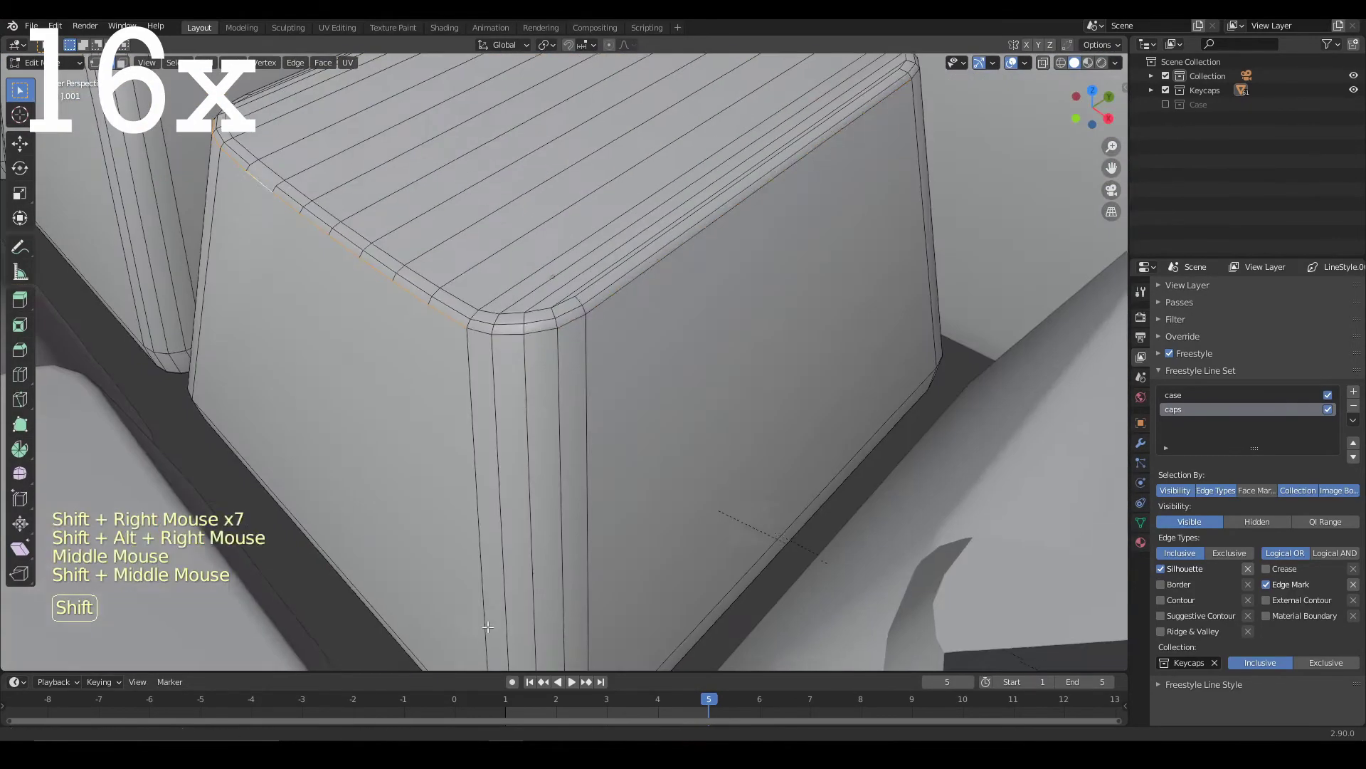
Mark the rim and corner edges of a standard keycap in the remaining linked row as Freestyle edges.
key("Tab")
right_click(743, 256)
key("Tab")
scroll(598, 480, "up", 5)
right_click(665, 357, "alt+shift")
right_click(540, 339, "shift")
middle_click_drag(664, 356, 474, 369)
right_click(562, 355, "shift")
key("ctrl+e")
left_click(472, 383)
Select the upper rim and vertical corner edges of the right Shift keycap in Edit Mode.
right_click(768, 329, "shift")
scroll(580, 124, "up", 2)
right_click(580, 125, "shift")
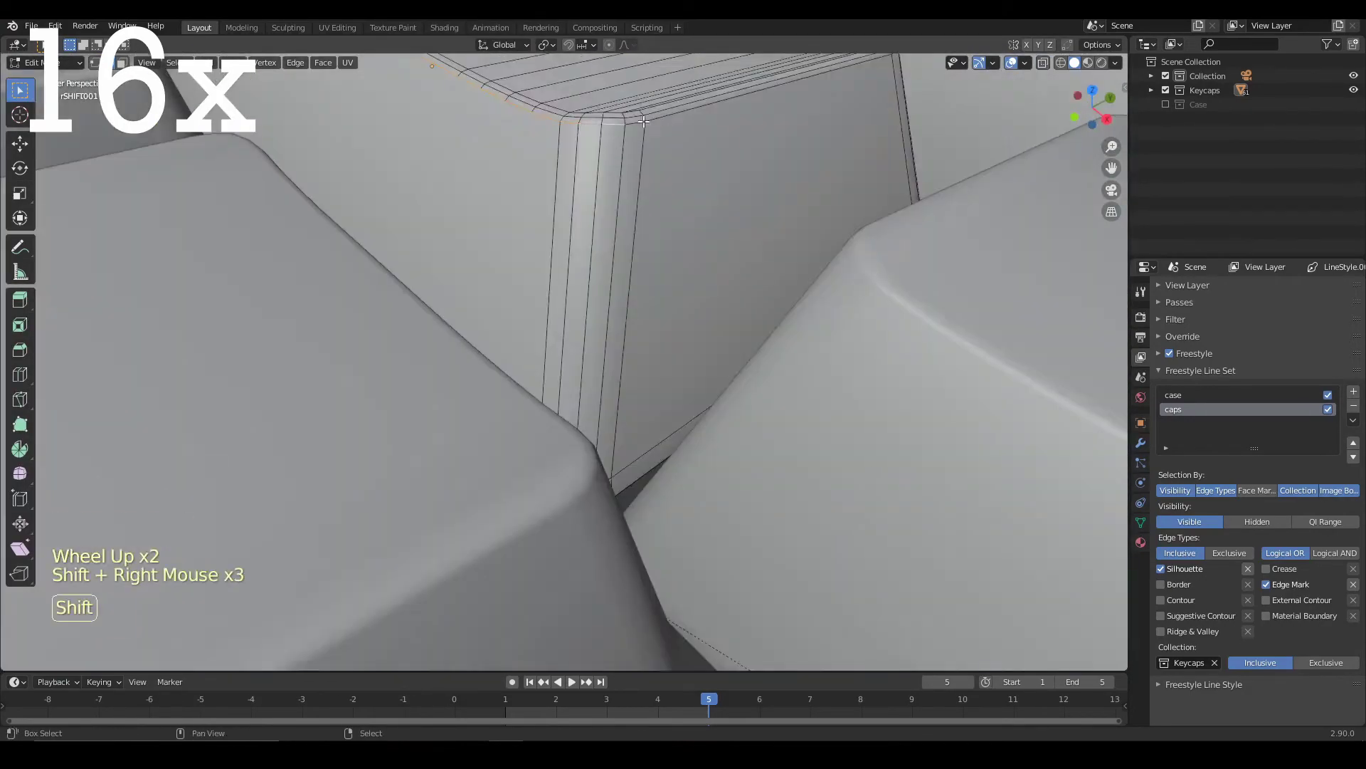
key("Tab")
Mark the front and side rim edges and the vertical corner edge of the shift.001 keycap as Freestyle edges.
scroll(586, 323, "down", 4)
middle_click_drag(640, 342, 586, 323)
right_click(705, 292, "shift")
middle_click_drag(705, 292, 463, 383)
right_click(462, 383, "shift")
key("ctrl+e")
left_click(463, 384)
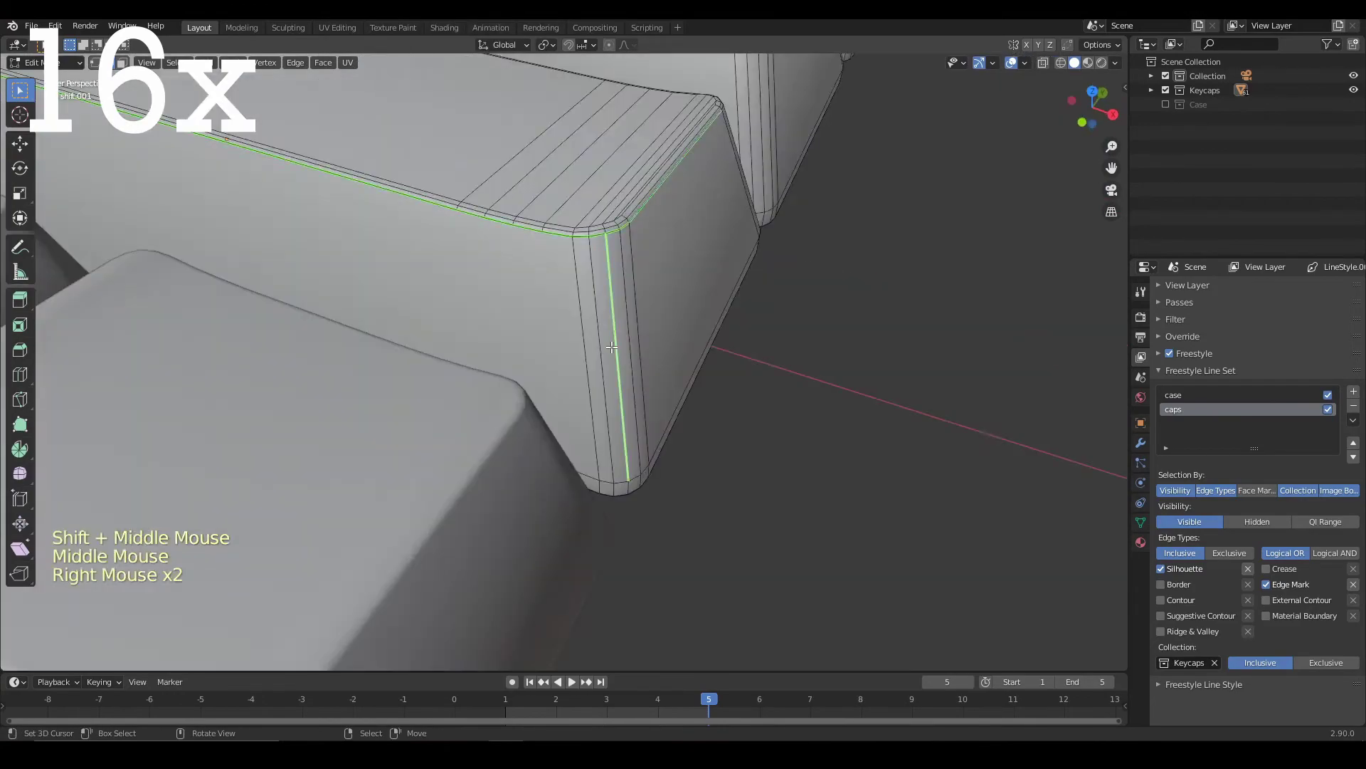
key("Tab")
Mark the rim and vertical corner edges of the backslash keycap as Freestyle edges.
right_click(800, 429, "shift")
right_click(562, 336, "shift")
middle_click_drag(800, 428, 854, 299)
scroll(562, 336, "down", 4)
right_click(876, 313, "shift")
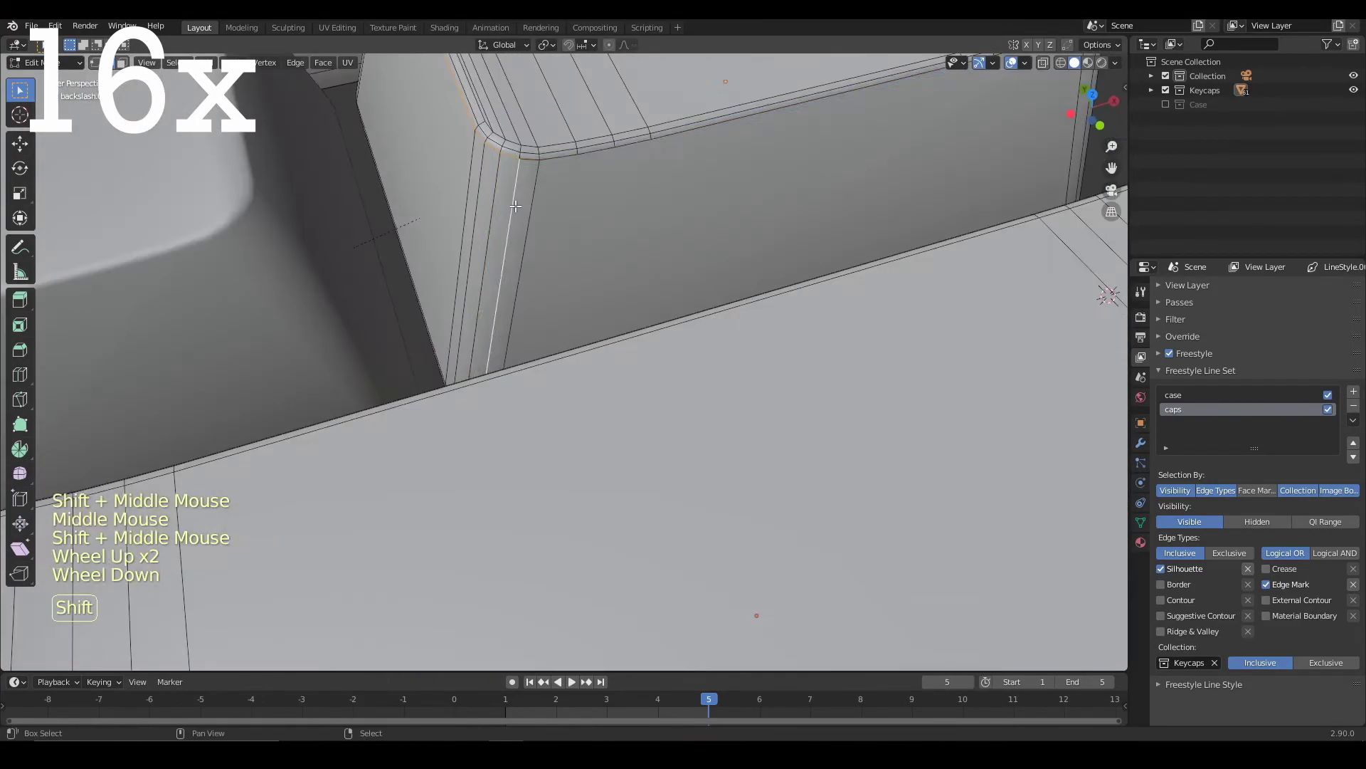
key("ctrl+e")
left_click(427, 383)
key("Tab")
Mark the rim and corner edges of the Backspace keycap as Freestyle edges and return to Object Mode.
middle_click_drag(427, 383, 826, 214)
right_click(869, 314, "shift")
middle_click_drag(869, 314, 626, 234, "shift")
right_click(626, 235, "shift")
key("ctrl+e")
key("Tab")
scroll(641, 384, "down", 2)
middle_click_drag(640, 385, 719, 407)
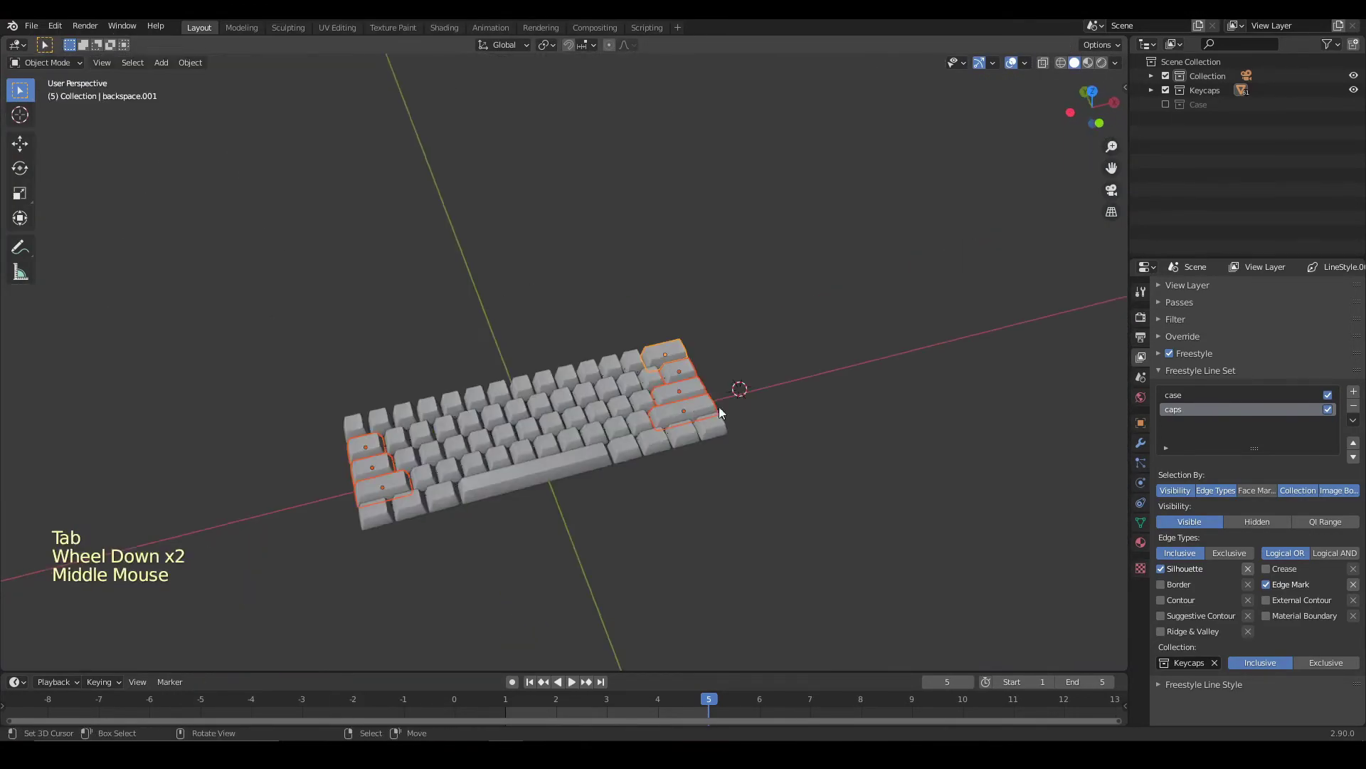
Render frame 5 and examine the marked-edge lines on all the keycaps up close.
scroll(716, 411, "down", 1)
right_click(688, 415)
middle_click_drag(770, 450, 749, 481, "shift")
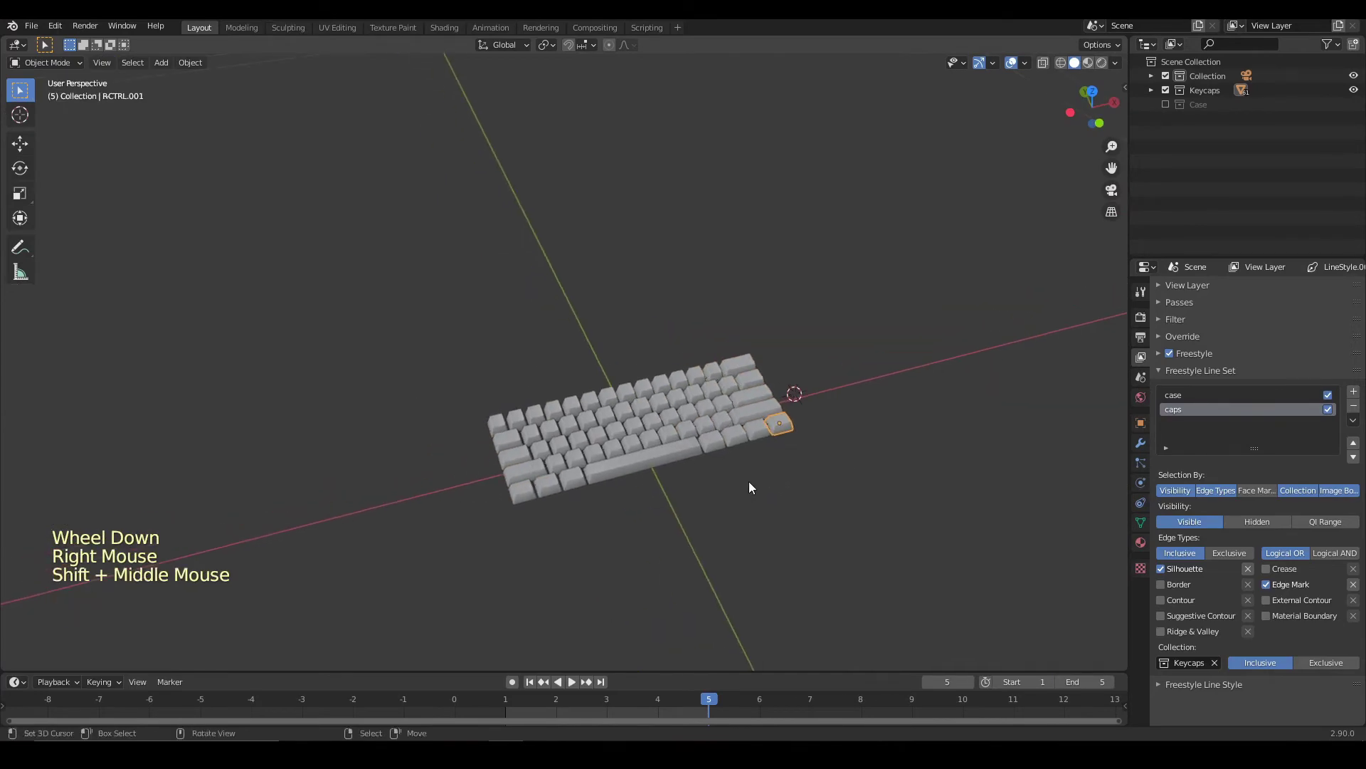
key("F12")
scroll(716, 380, "up", 2)
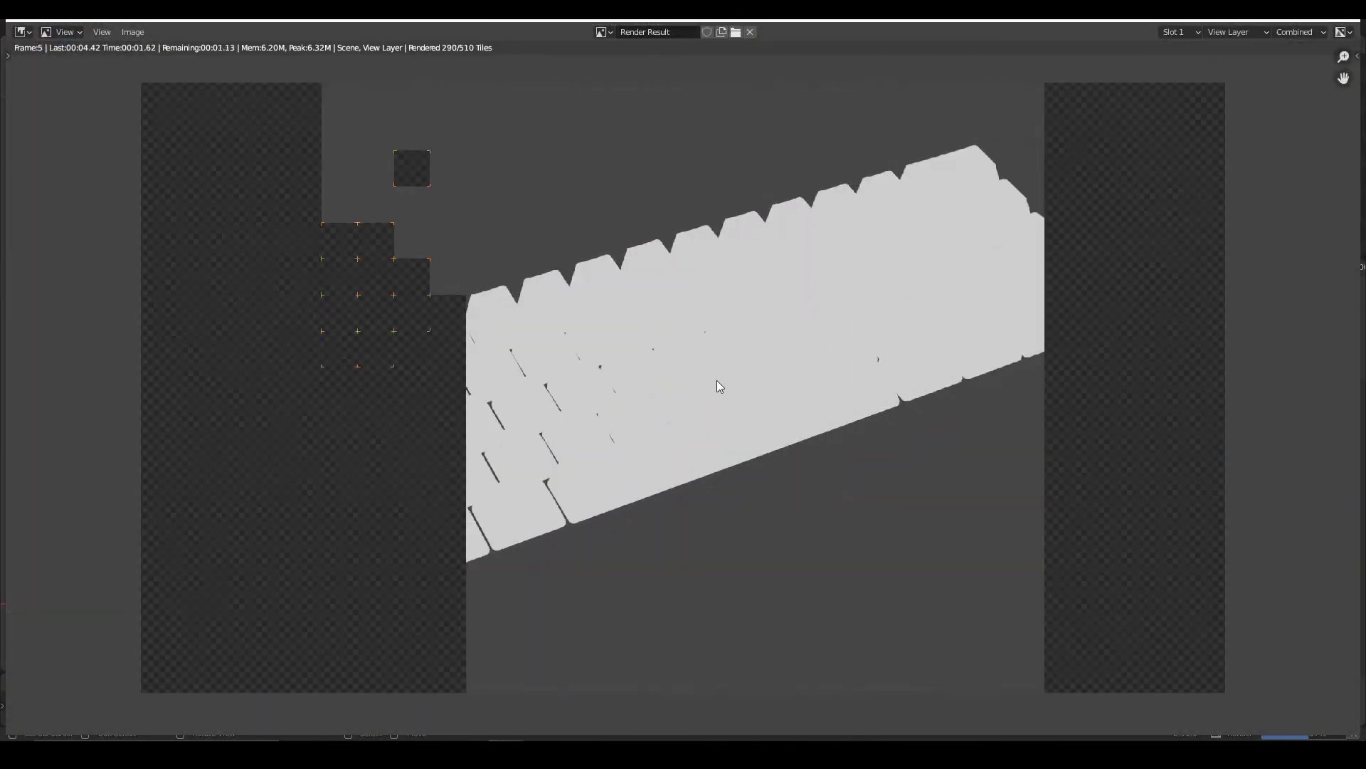
scroll(989, 262, "up", 1)
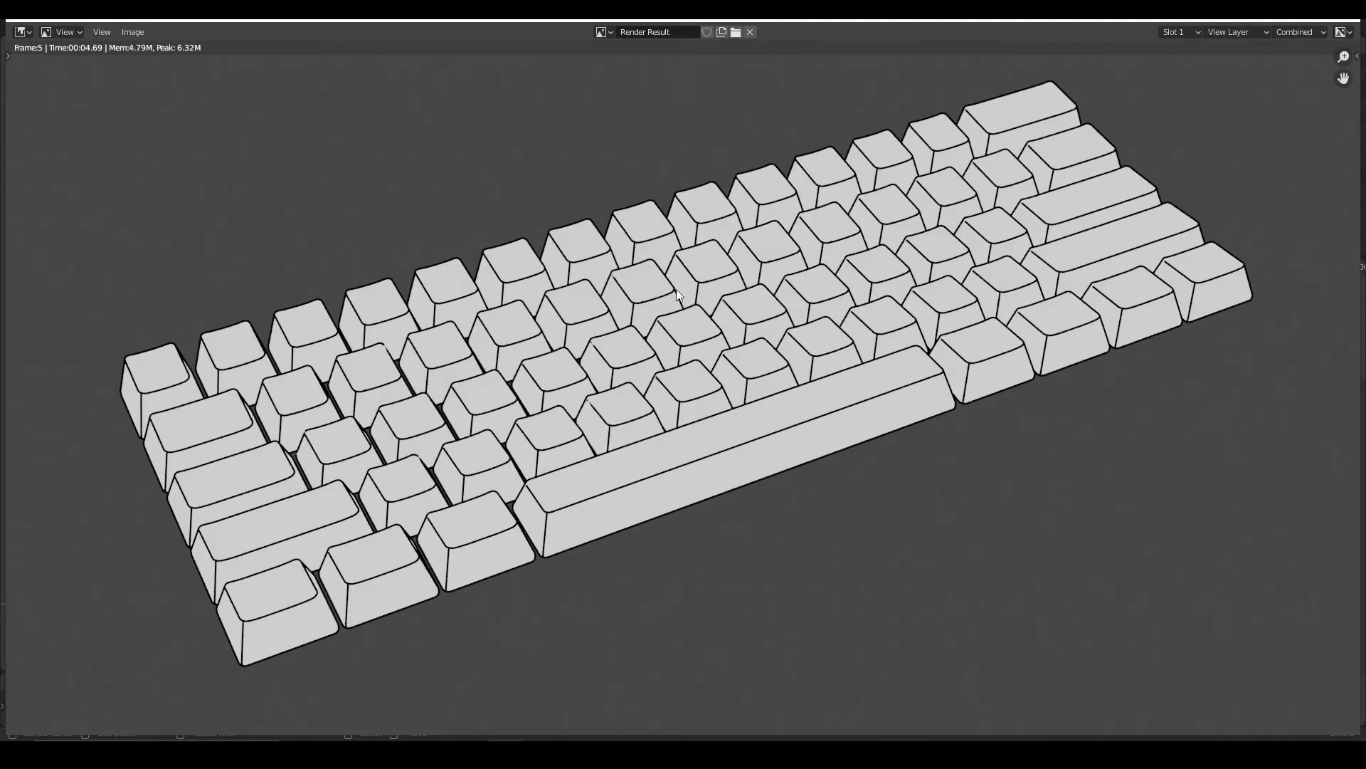
scroll(569, 331, "up", 4)
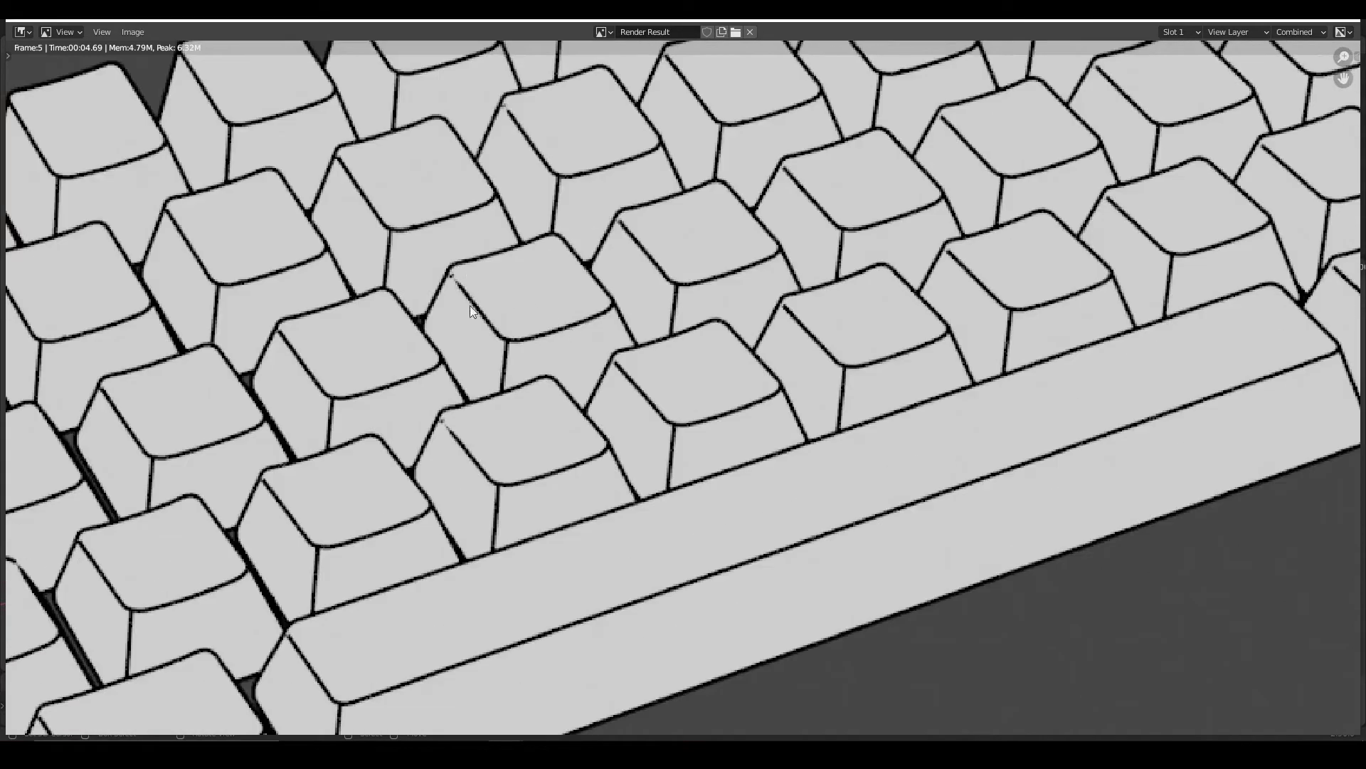
scroll(466, 301, "down", 5)
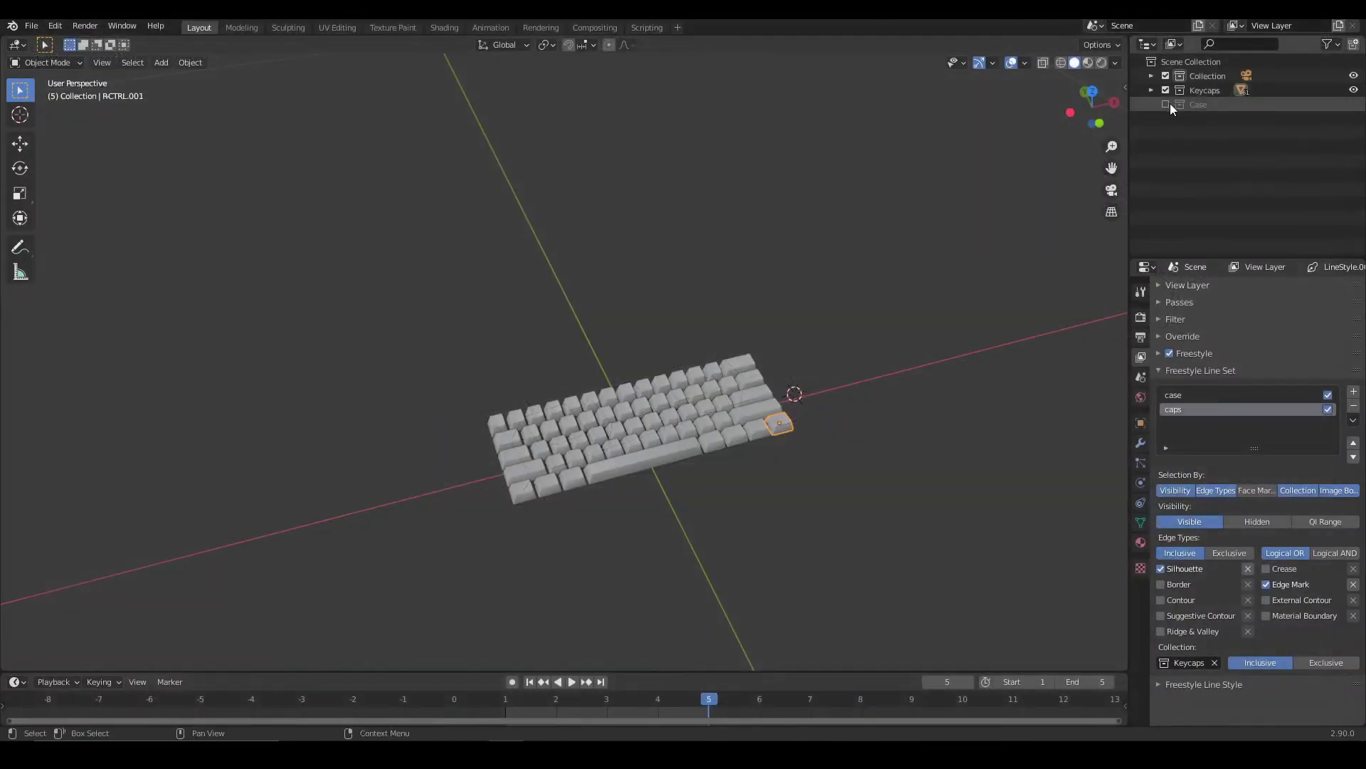
Re-enable the Case collection and render frame 5 with the case included.
left_click(1167, 104)
key("F12")
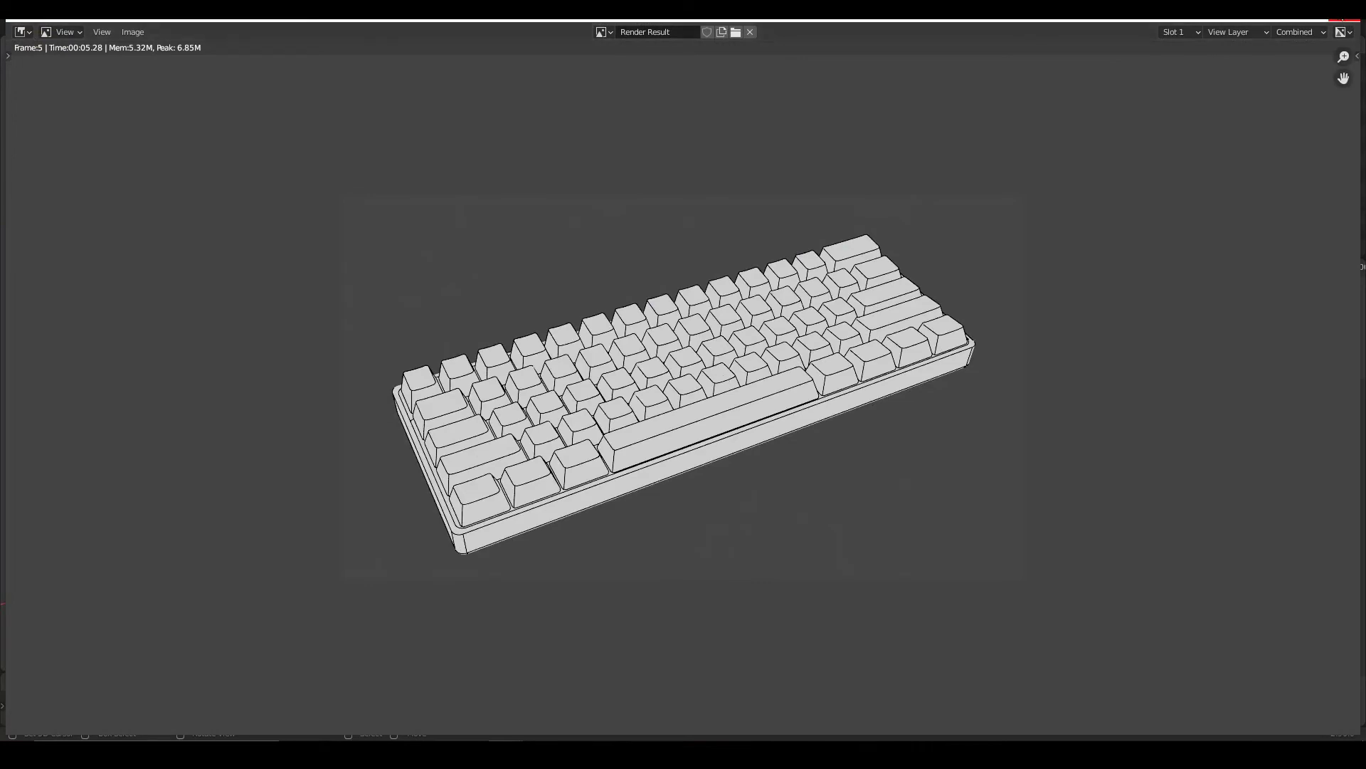
left_click(1345, 20)
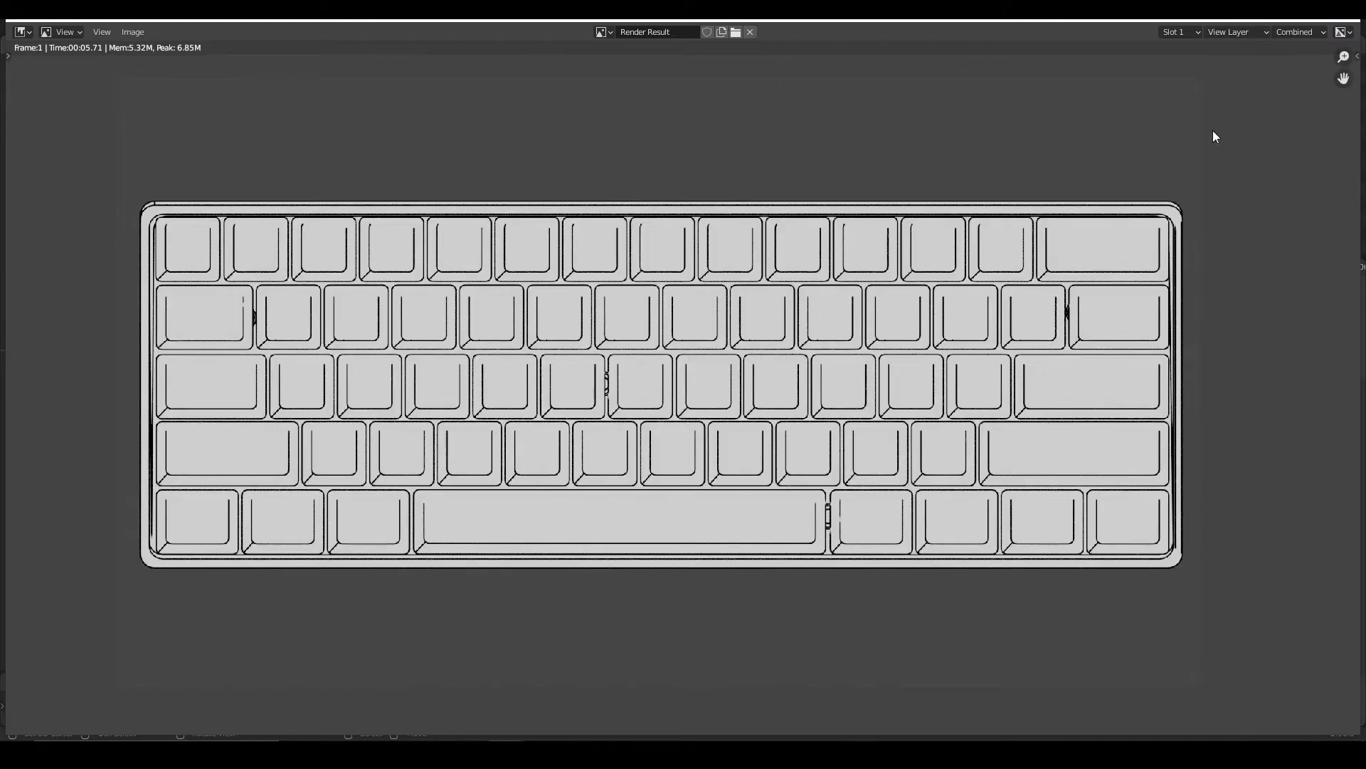
Examine the frame 1 top-view render up close, checking the keycap rims and the gaps between them, and close it.
scroll(864, 272, "up", 1)
scroll(864, 272, "down", 2)
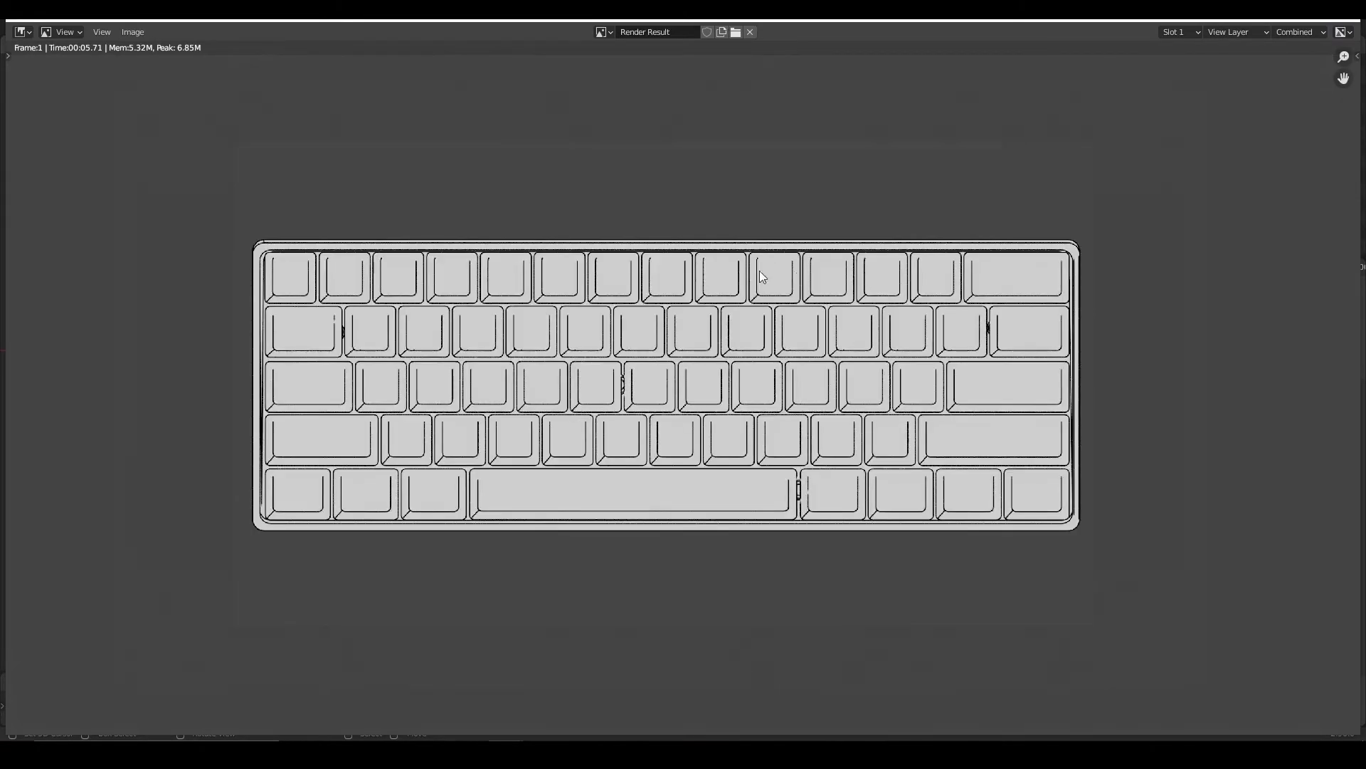
scroll(743, 272, "up", 2)
scroll(742, 272, "down", 2)
scroll(720, 274, "up", 2)
middle_click_drag(759, 290, 623, 287)
scroll(624, 287, "up", 8)
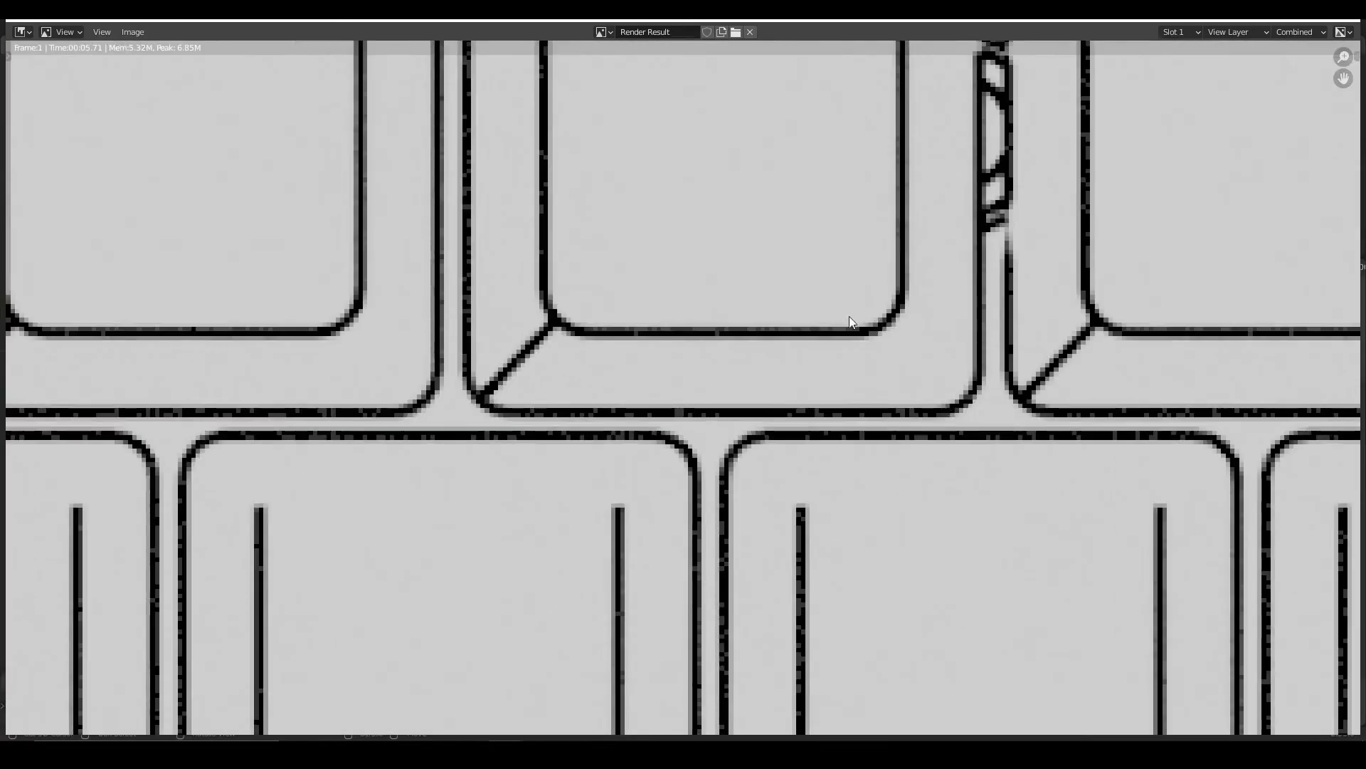
scroll(851, 320, "down", 4)
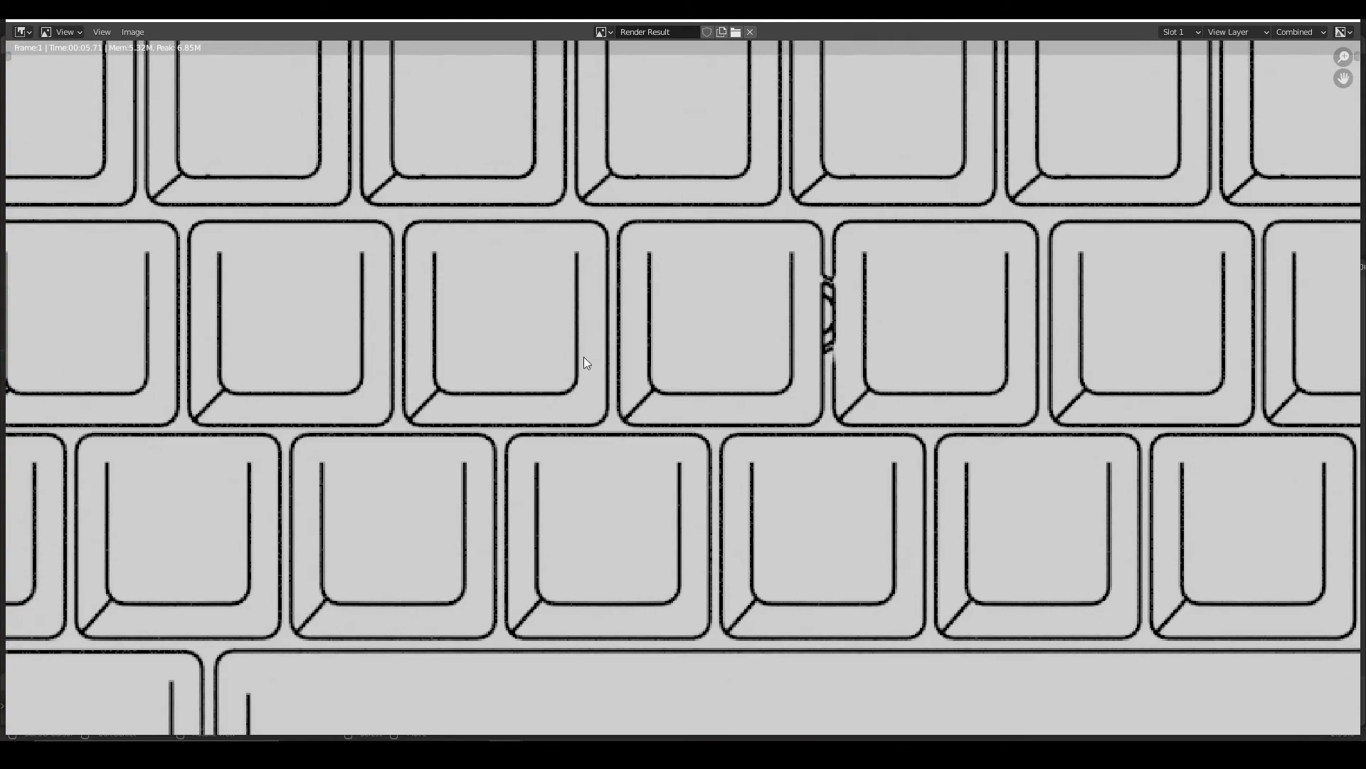
scroll(584, 356, "down", 5)
left_click(1333, 21)
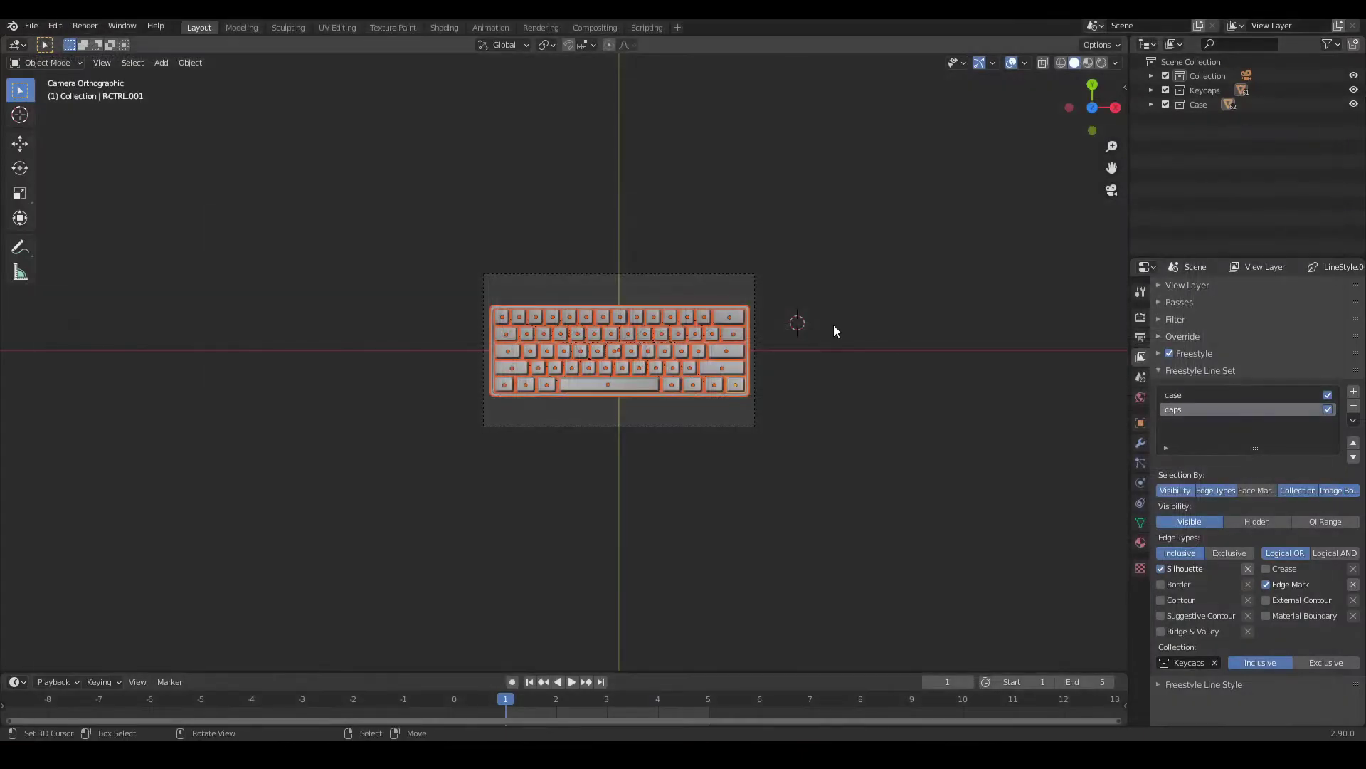
Duplicate the whole keyboard and move the copy about 0.4 m along negative X and away in Y, clear of the camera frame.
scroll(819, 342, "down", 2)
key("shift+d")
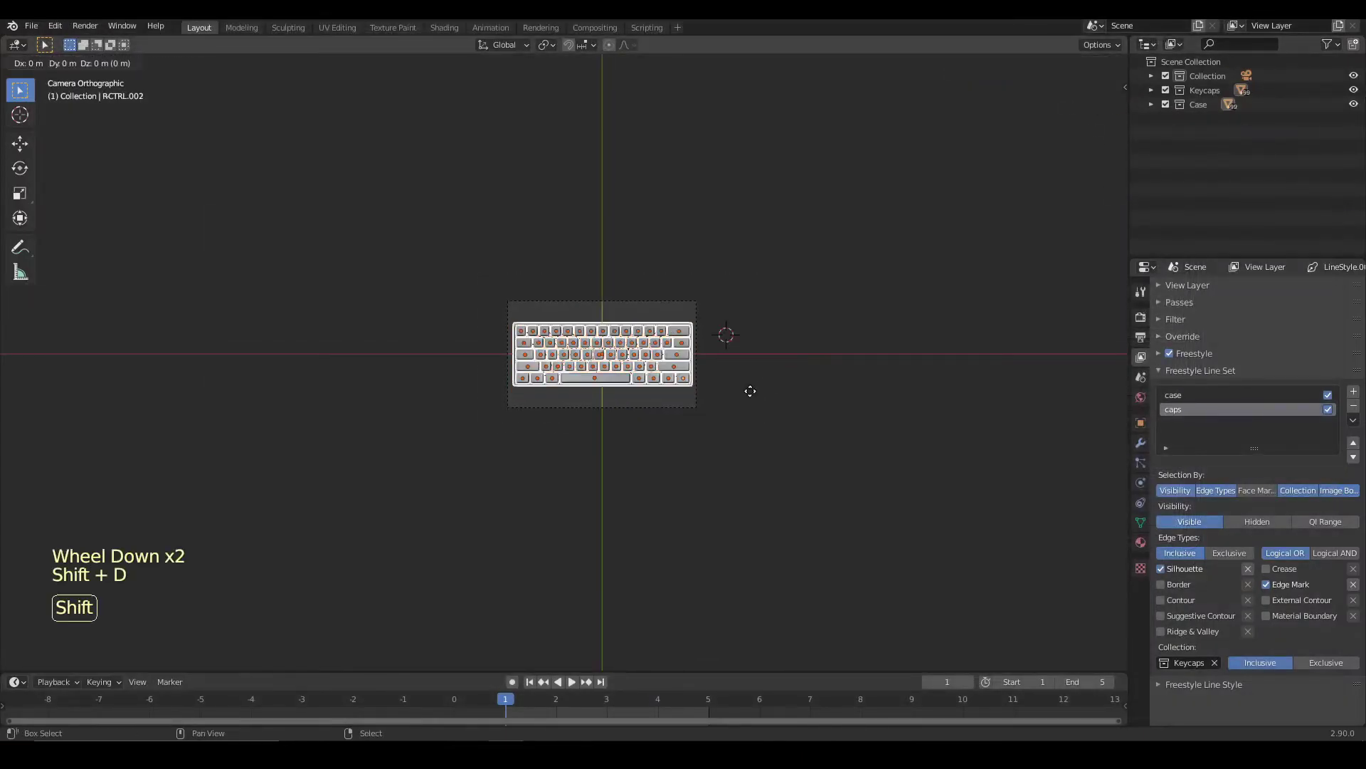
left_click(504, 395)
key("g")
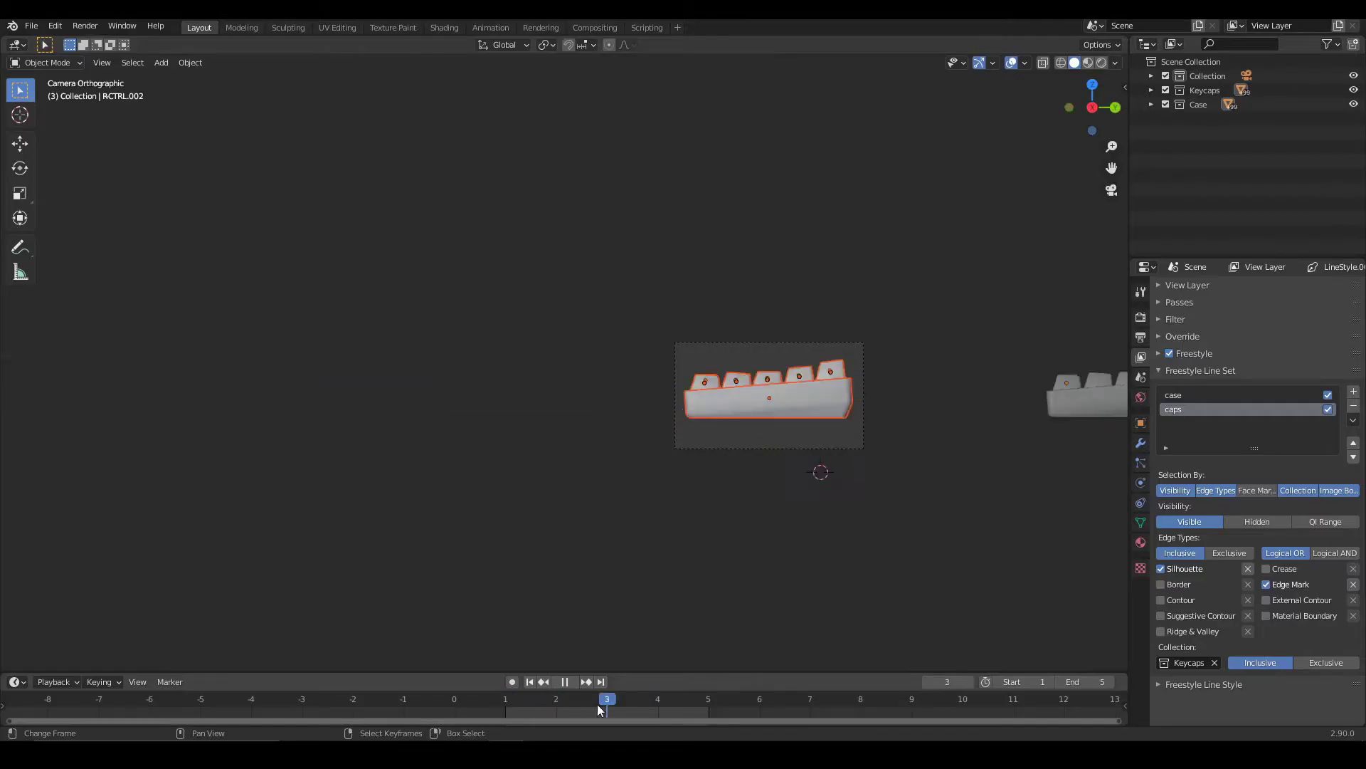
key("Escape")
left_click_drag(617, 311, 382, 205)
left_click_drag(890, 457, 627, 324)
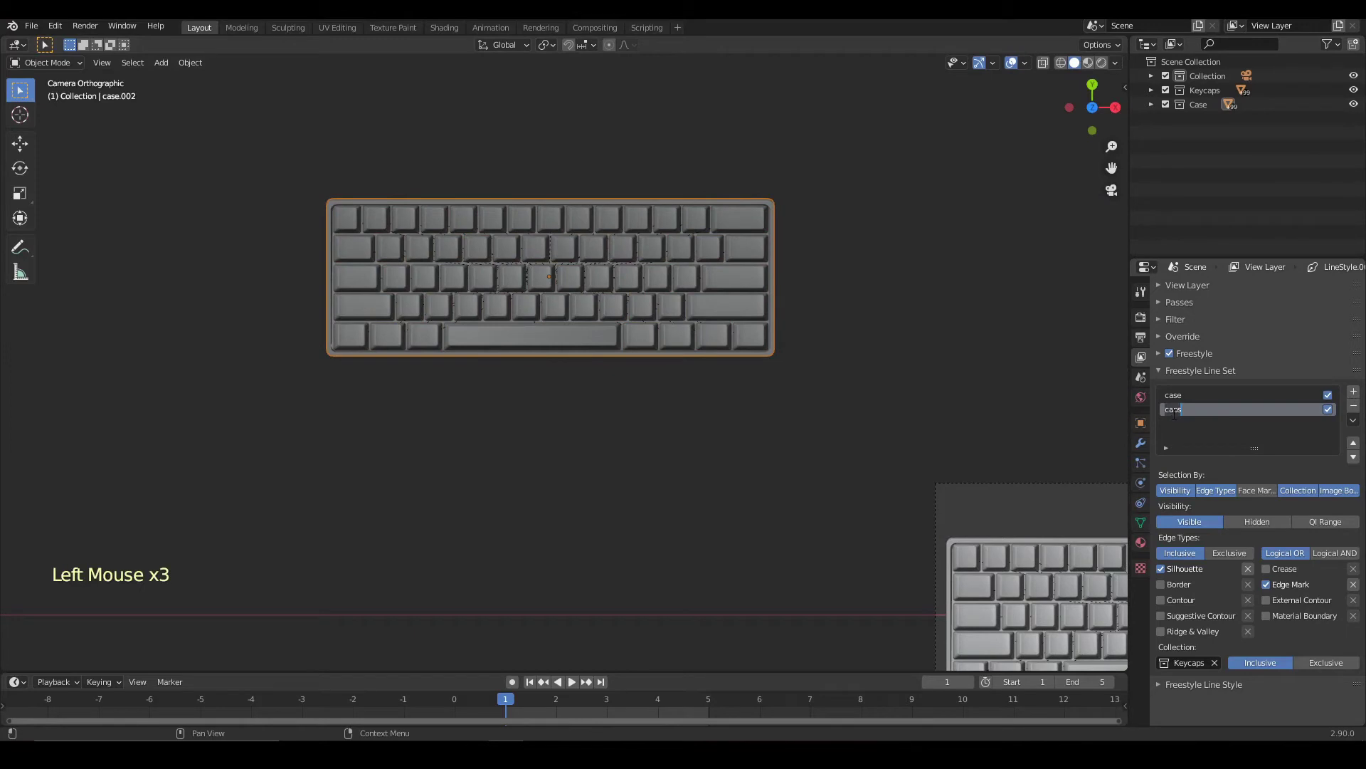
Rename the caps line set to "perspective keycaps".
type("perspective key")
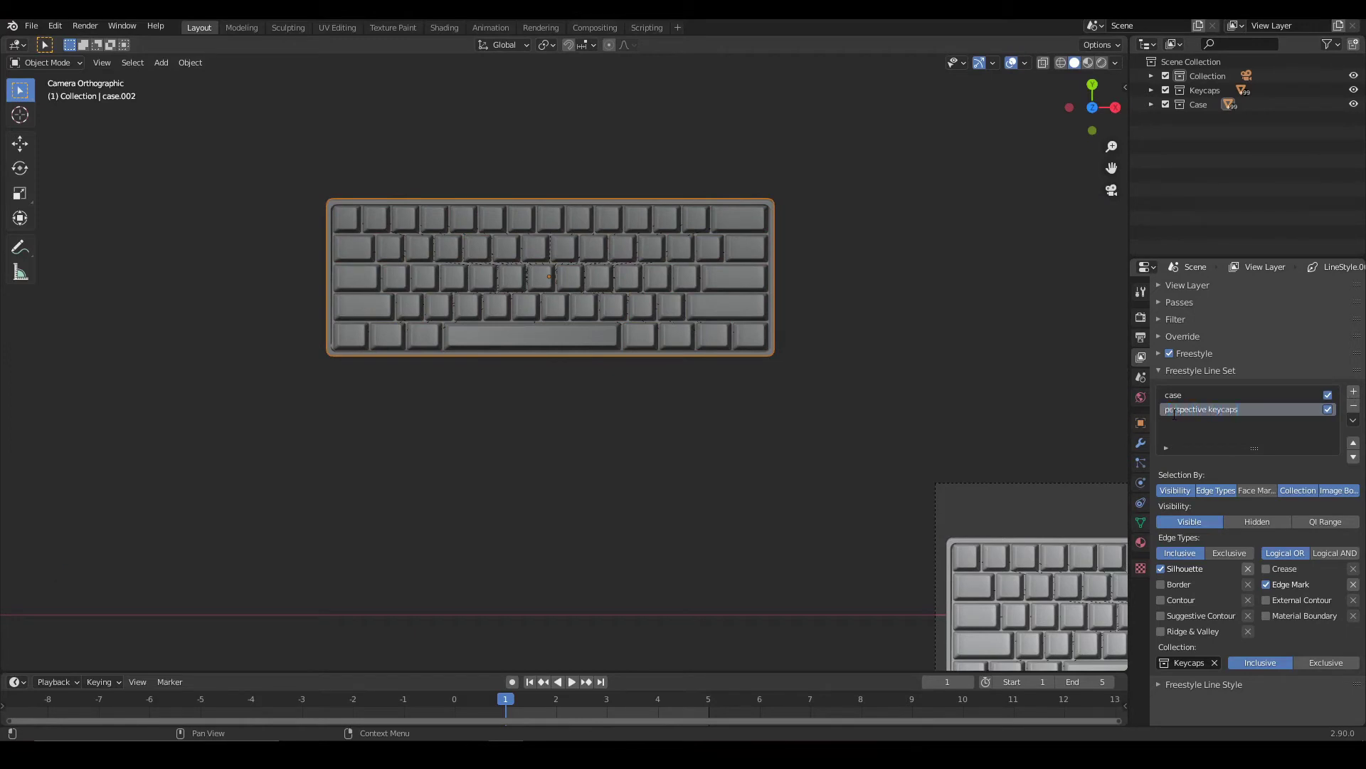
Add a third Freestyle line set named "keycaps" and enable its selection by collection.
left_click(1354, 392)
left_click(1203, 425)
double_click(1201, 425)
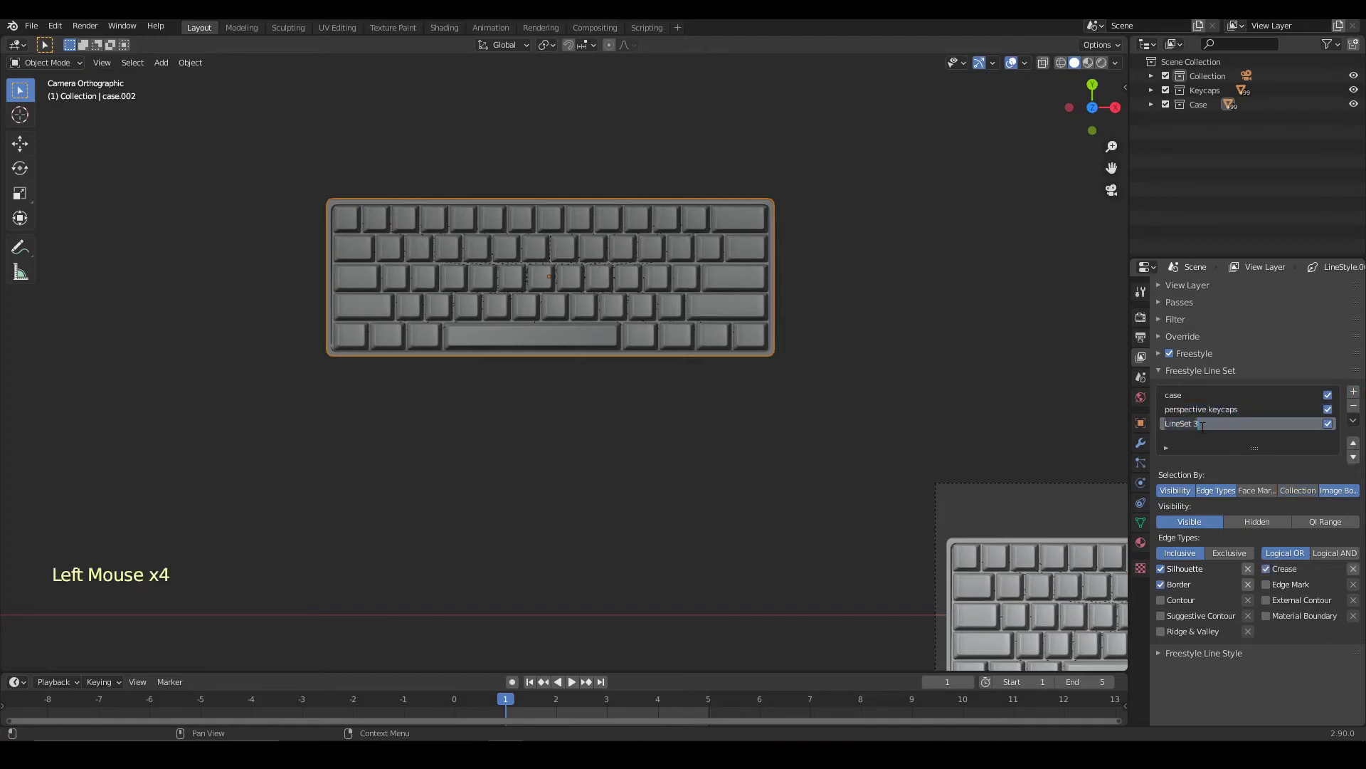
type("caps")
key("BackSpace")
key("BackSpace")
key("BackSpace")
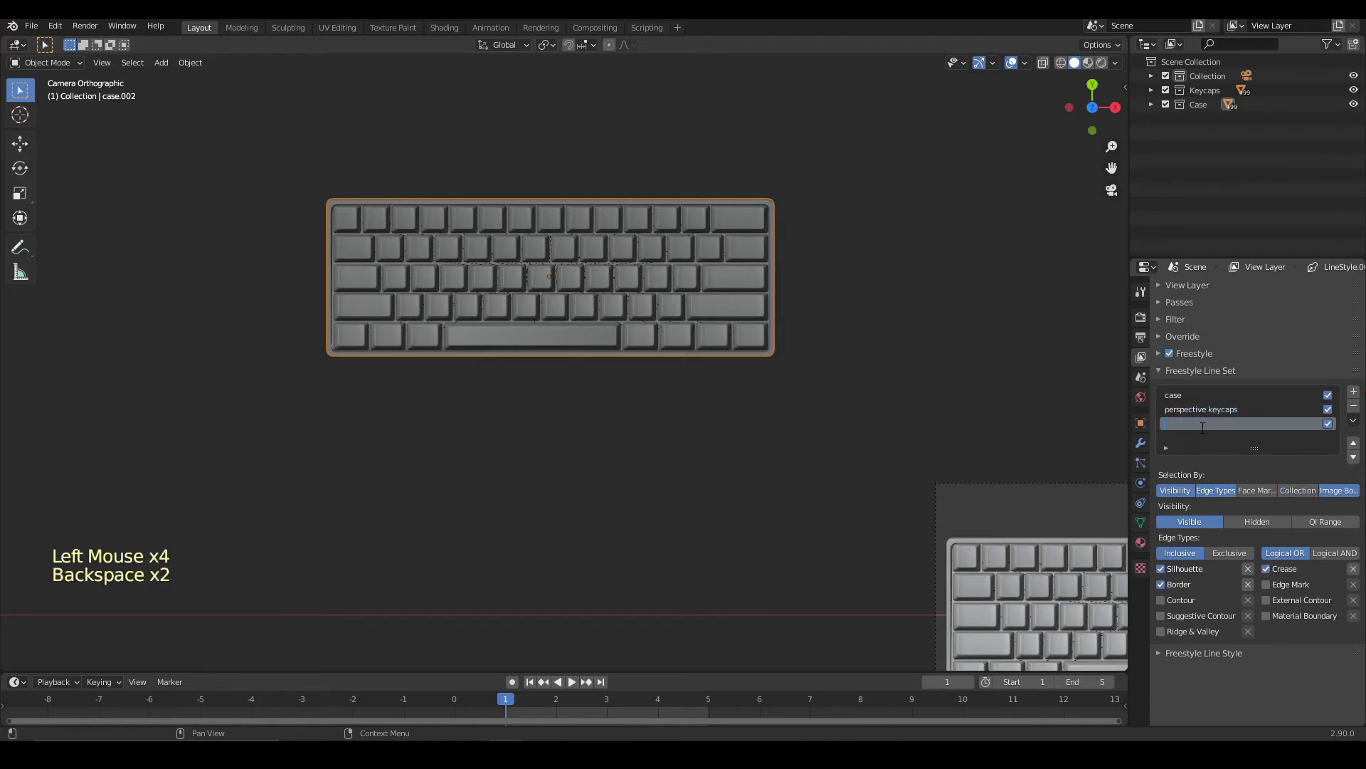
type("keycaps")
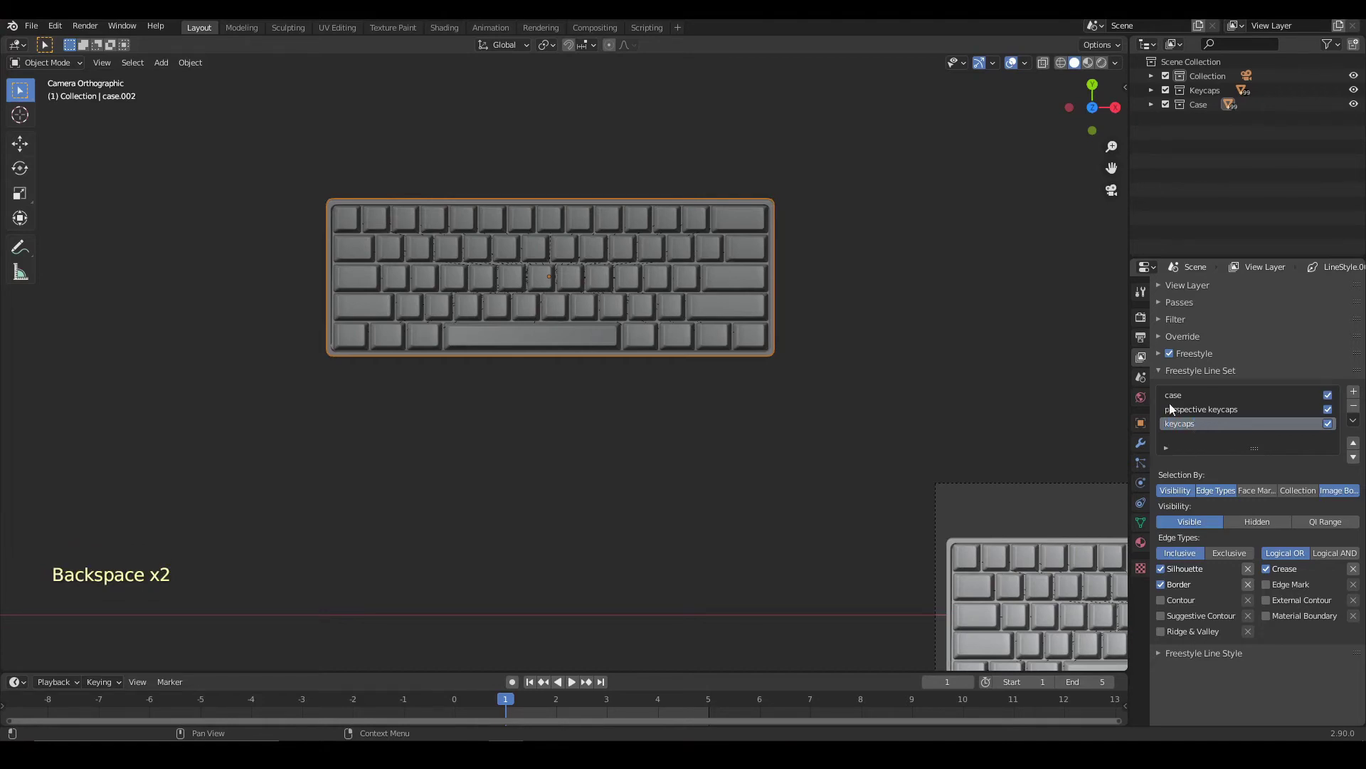
left_click(1292, 493)
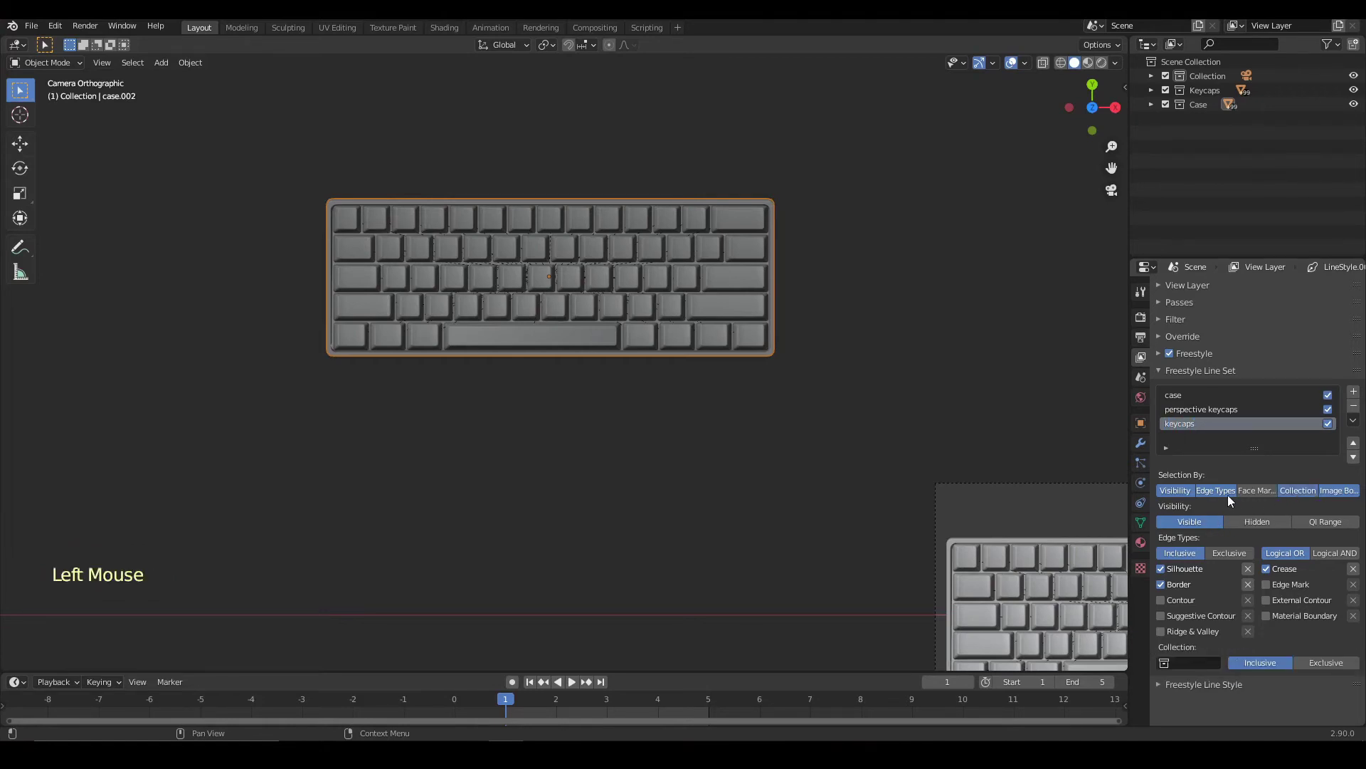
Disable the Border and Crease edge types for the keycaps line set, leaving only Silhouette enabled.
left_click(1161, 585)
left_click(1267, 570)
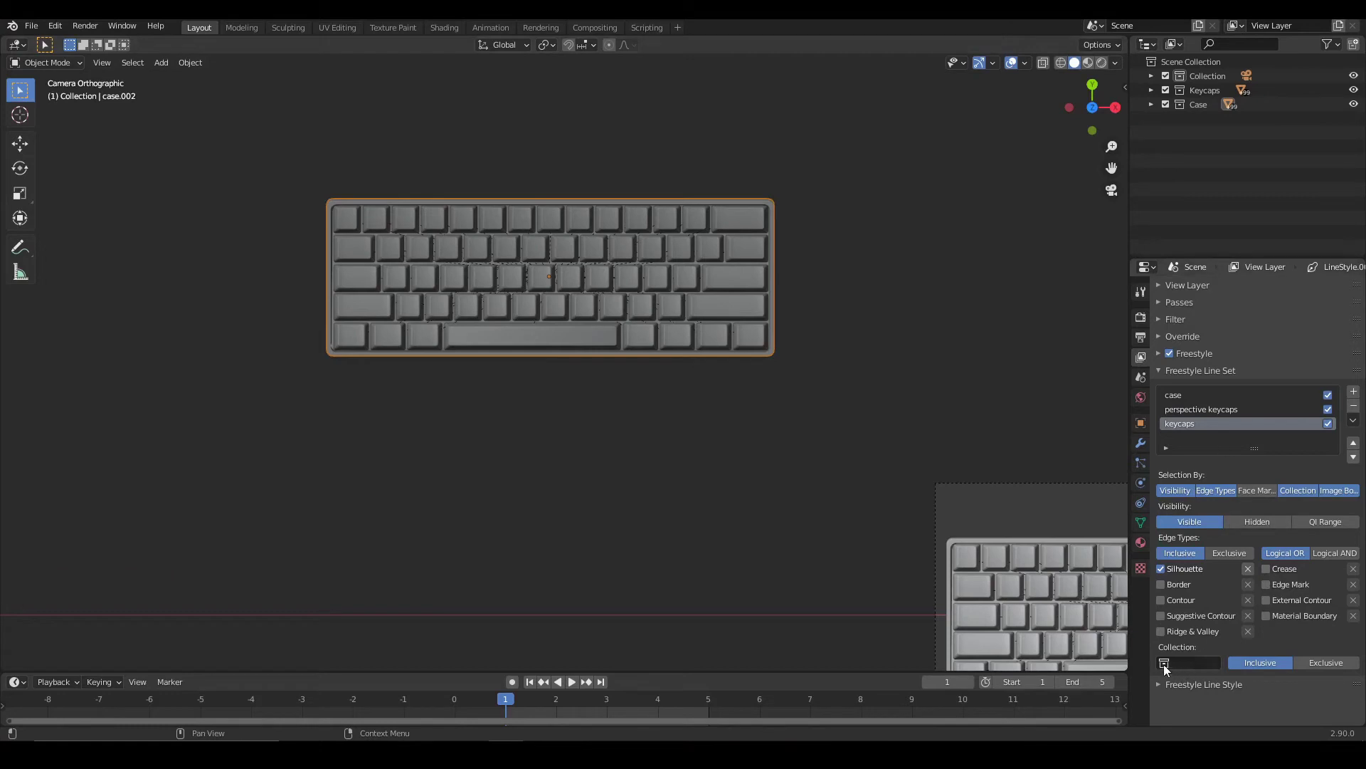
Select the duplicate keyboard's keycaps without its case and move them to a new collection named "normal keycaps".
right_click(756, 334)
left_click(756, 335)
middle_click_drag(756, 335, 610, 268)
scroll(370, 226, "up", 10)
middle_click_drag(370, 226, 650, 302, "shift")
scroll(650, 302, "up", 6)
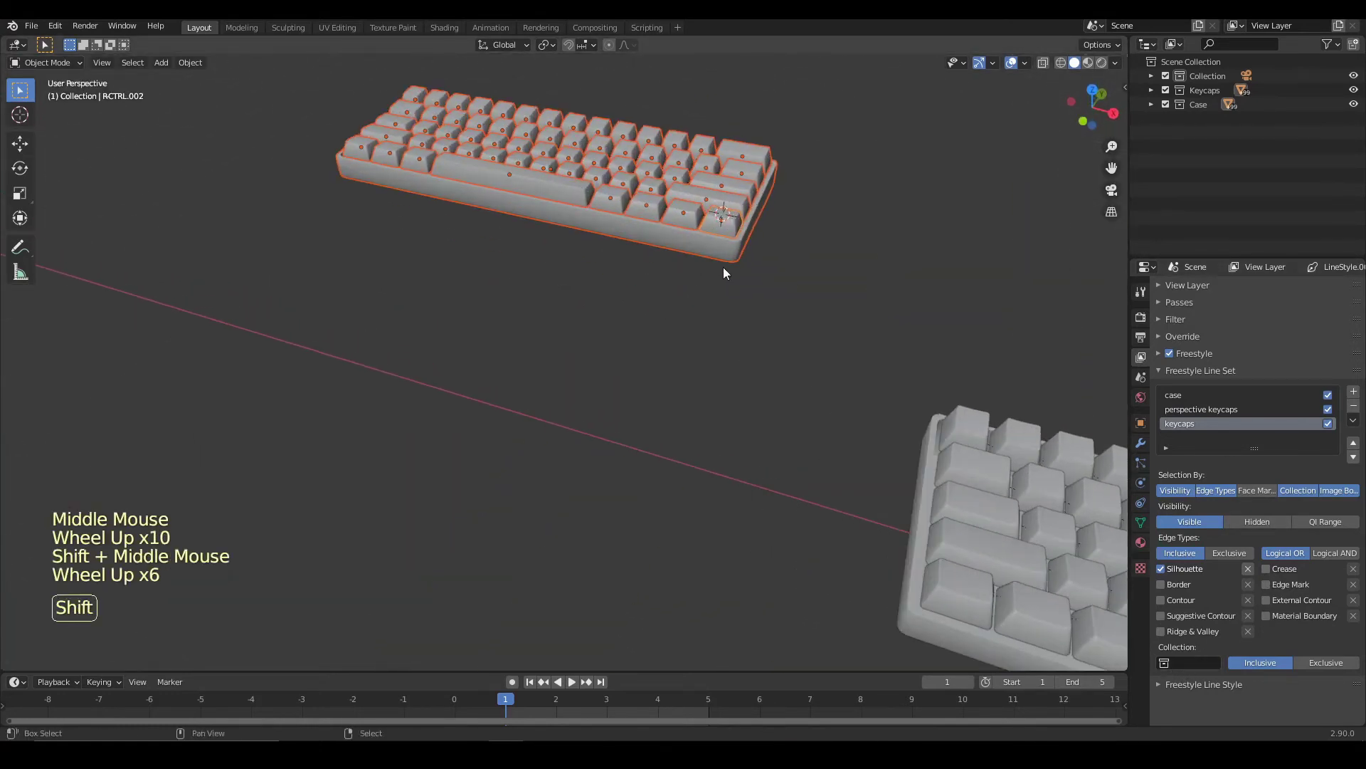
right_click(725, 255, "shift")
right_click(724, 255, "shift")
right_click(725, 255, "shift")
key("m")
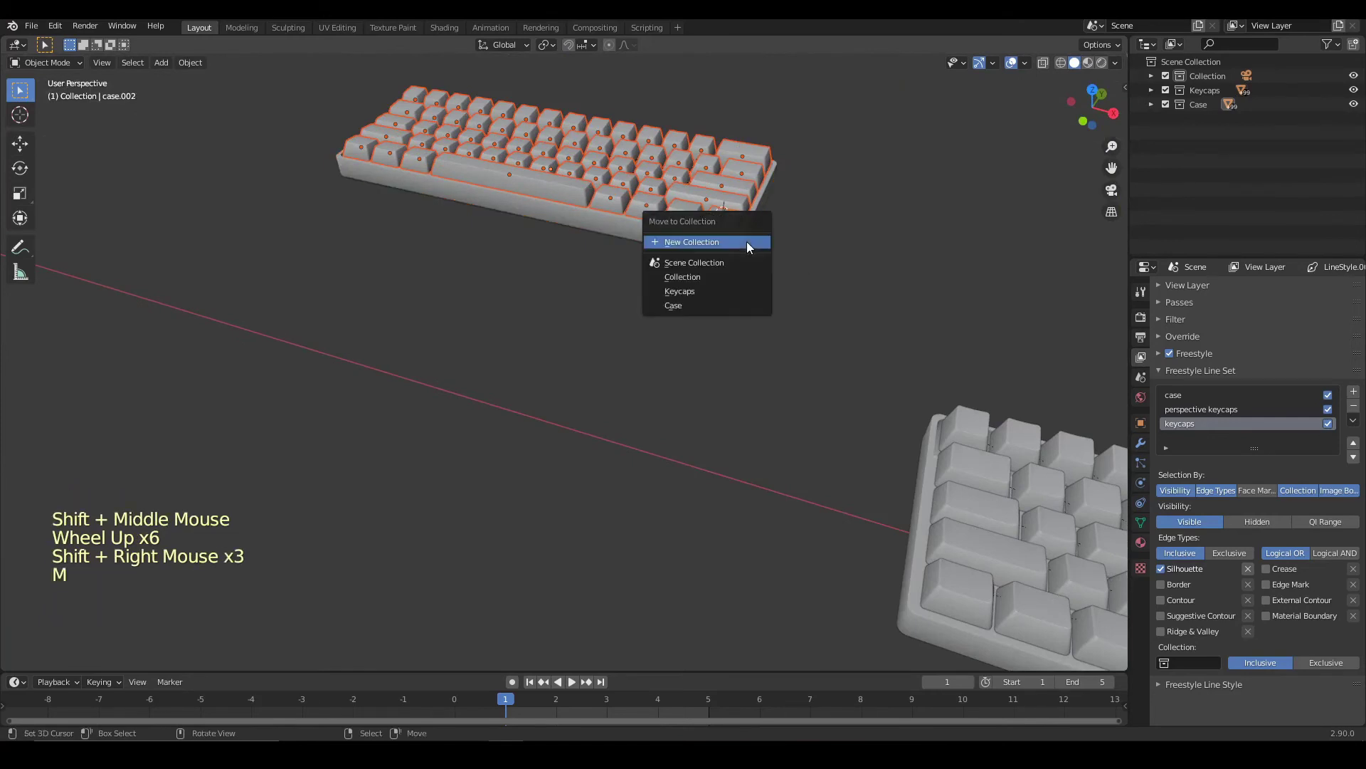
left_click(745, 241)
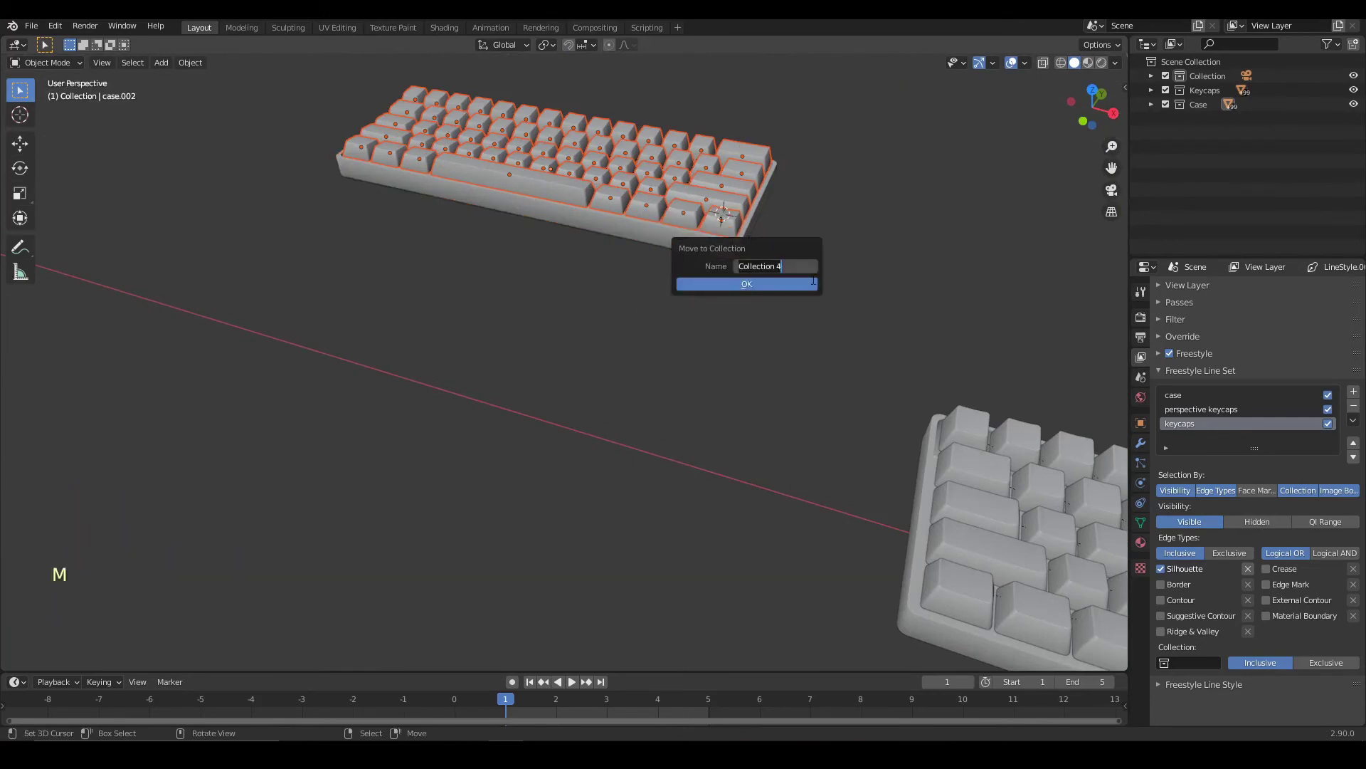
type("P")
left_click(814, 282)
left_click(812, 283)
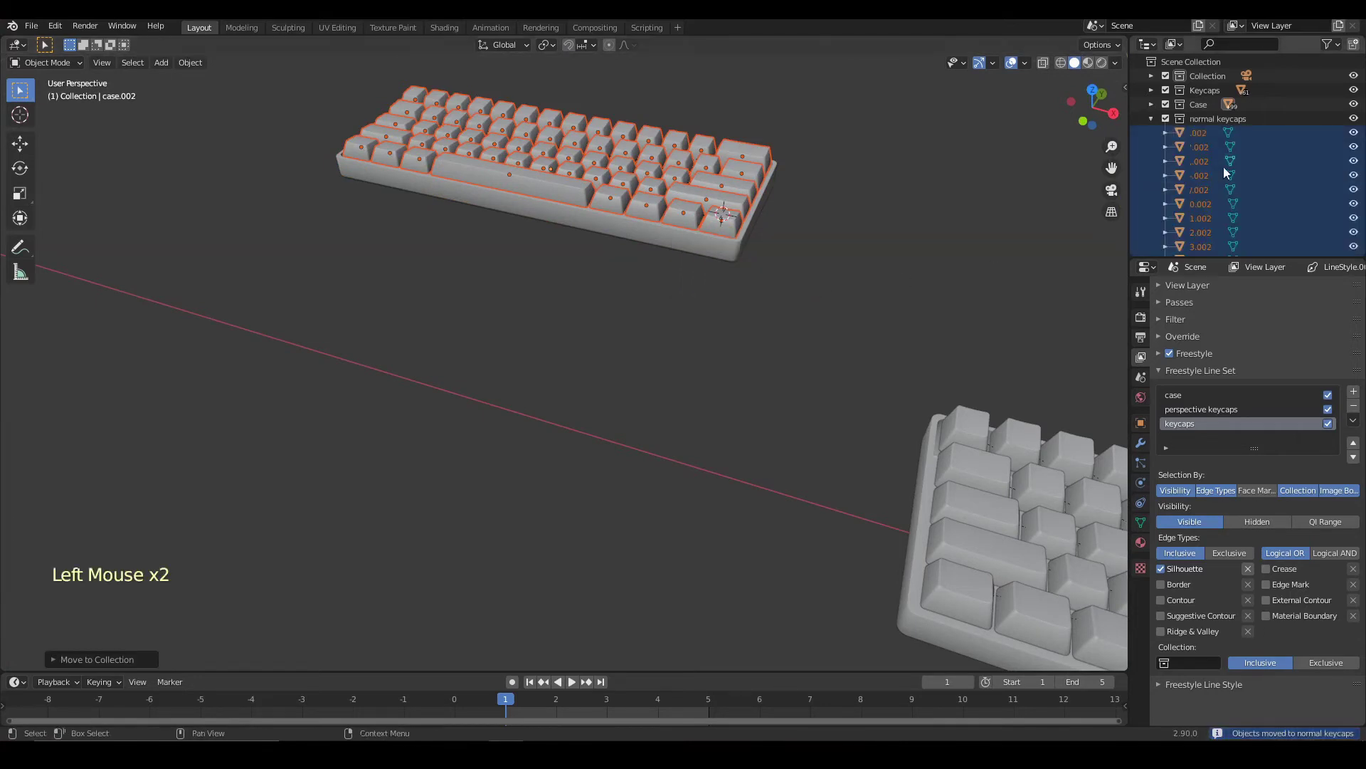
Collapse the new collection in the outliner and assign "normal keycaps" as the keycaps line set's inclusive collection.
left_click(1152, 119)
right_click(951, 207)
middle_click_drag(952, 207, 1031, 282)
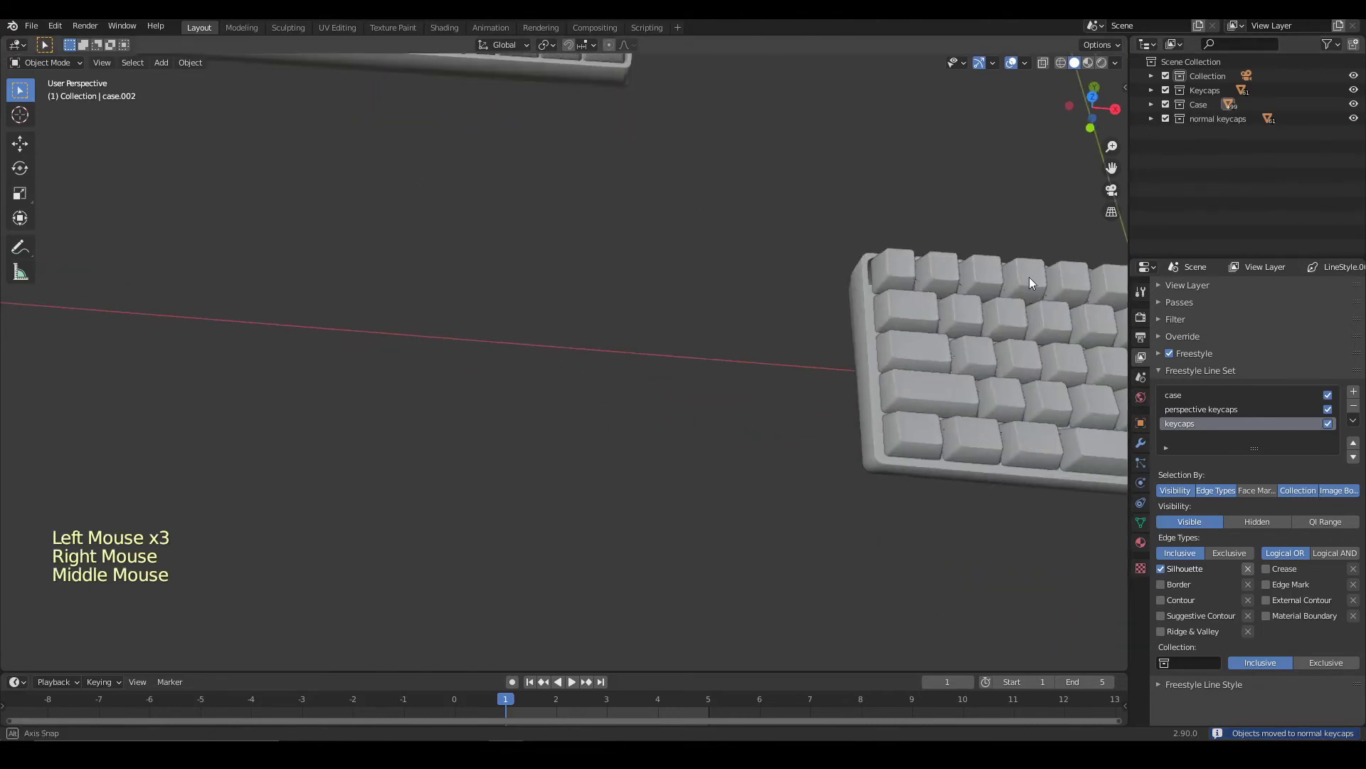
left_click_drag(1165, 662, 1210, 557)
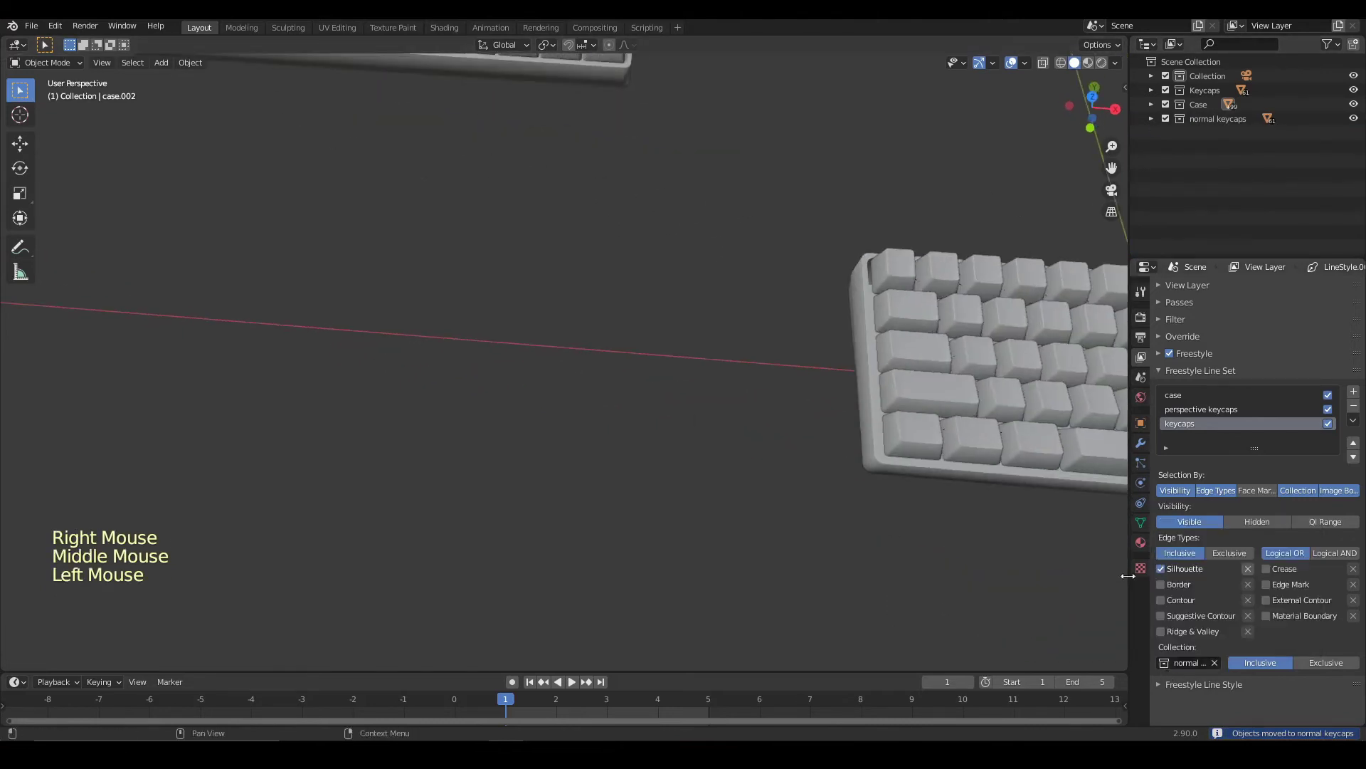
Go to frame 5 in the camera view and select the original keyboard's case.
scroll(785, 307, "down", 7)
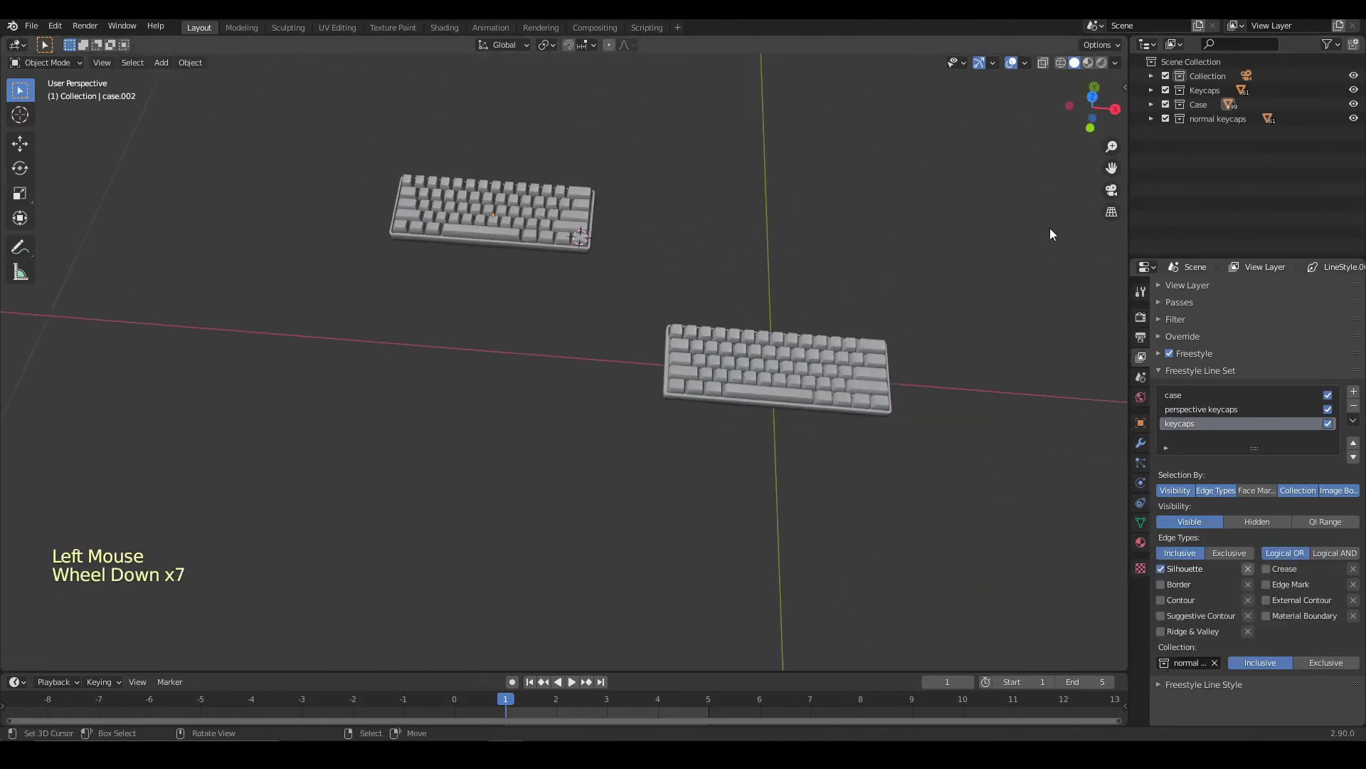
left_click(1111, 190)
scroll(962, 275, "up", 1)
scroll(964, 288, "down", 6)
middle_click_drag(966, 304, 860, 256, "shift")
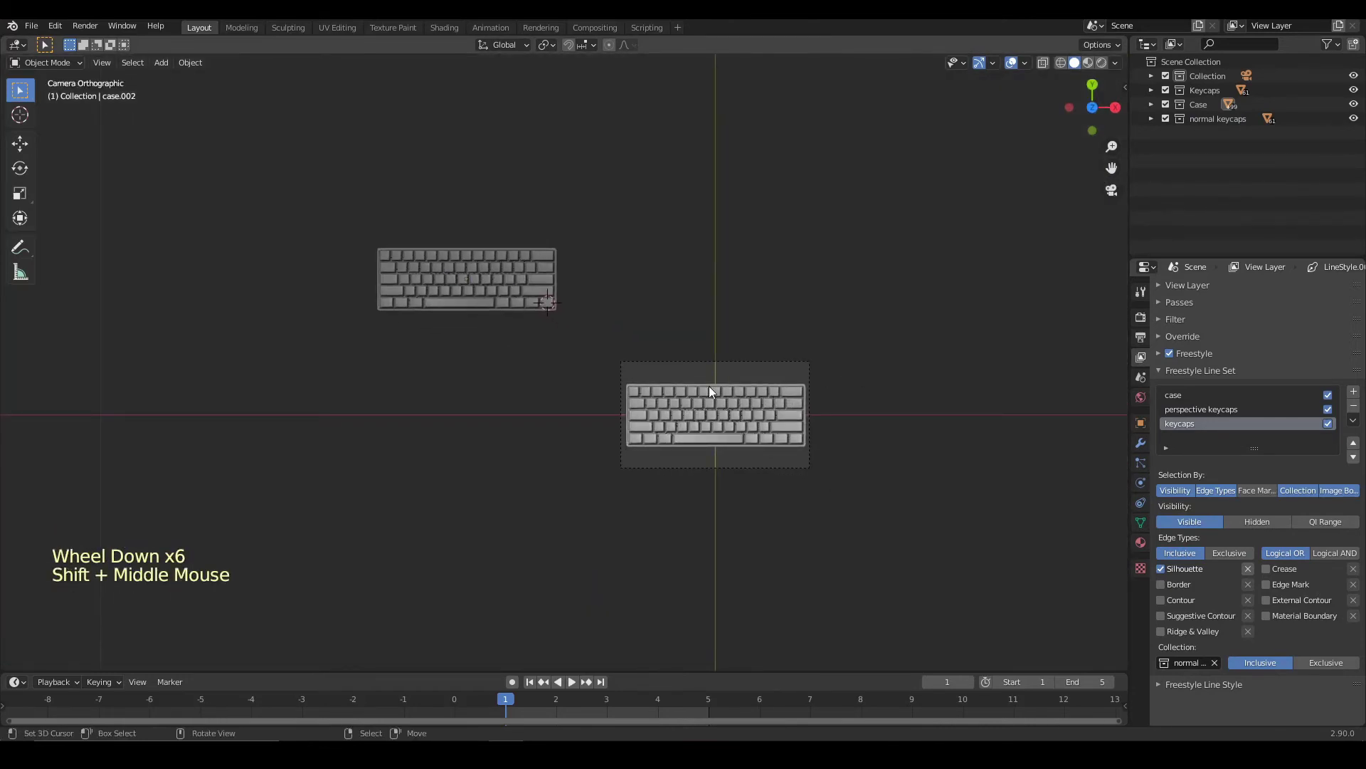
left_click(716, 708)
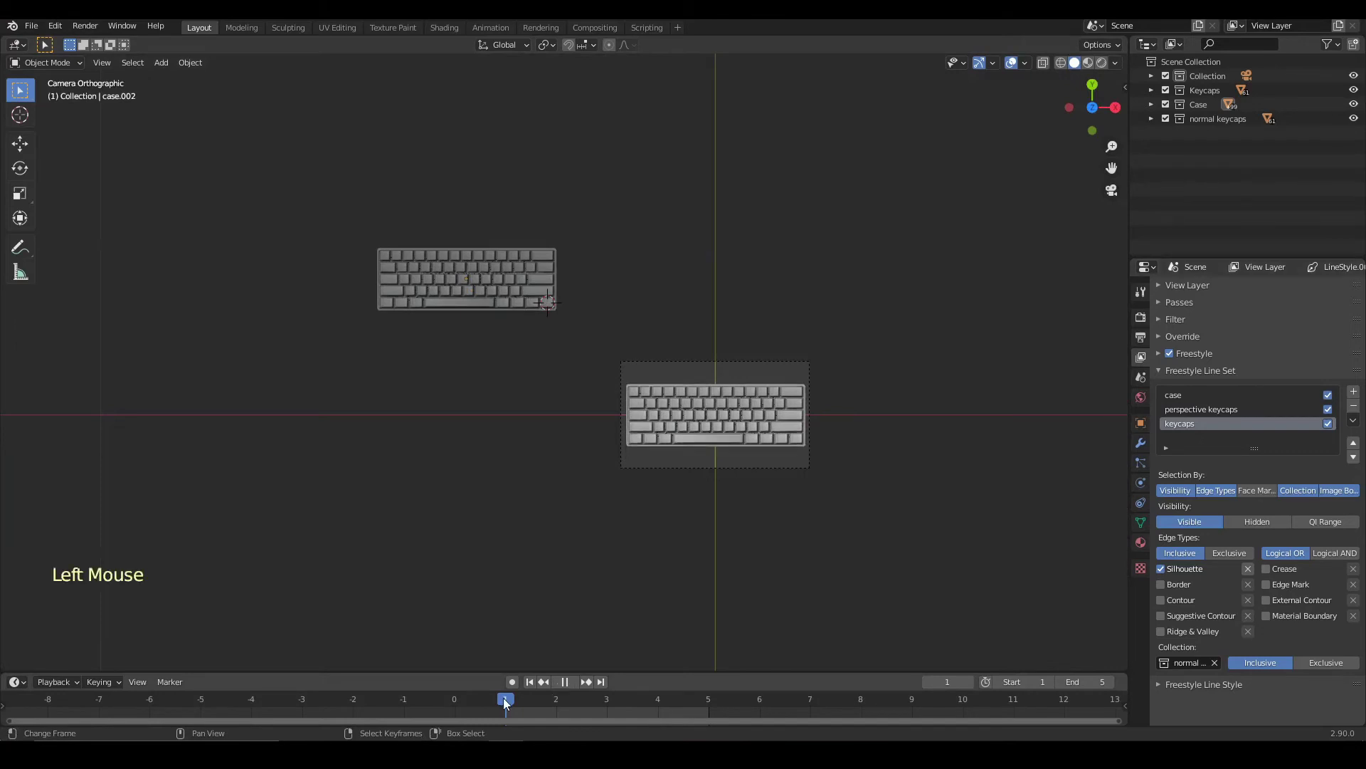
middle_click_drag(760, 632, 759, 523, "shift")
scroll(759, 520, "up", 5)
right_click(758, 519)
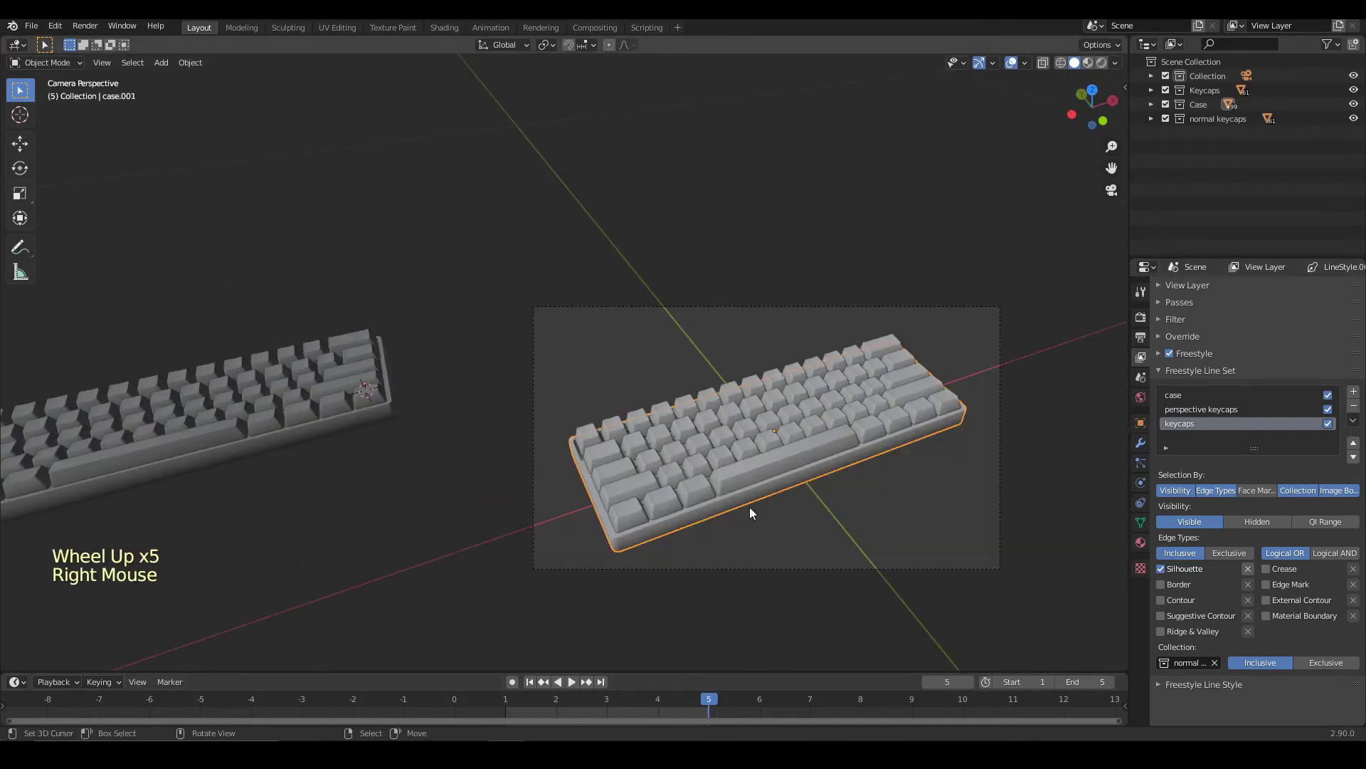
key("g")
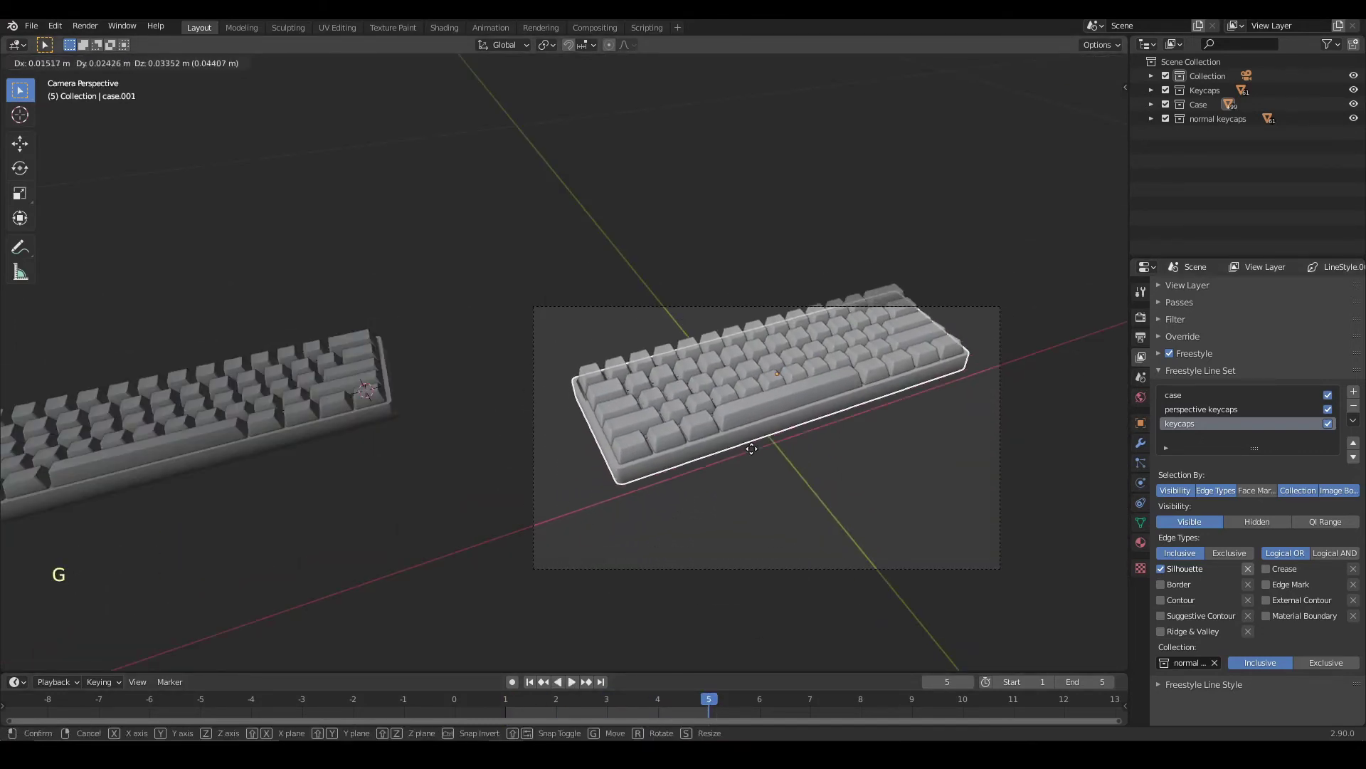
left_click(752, 447)
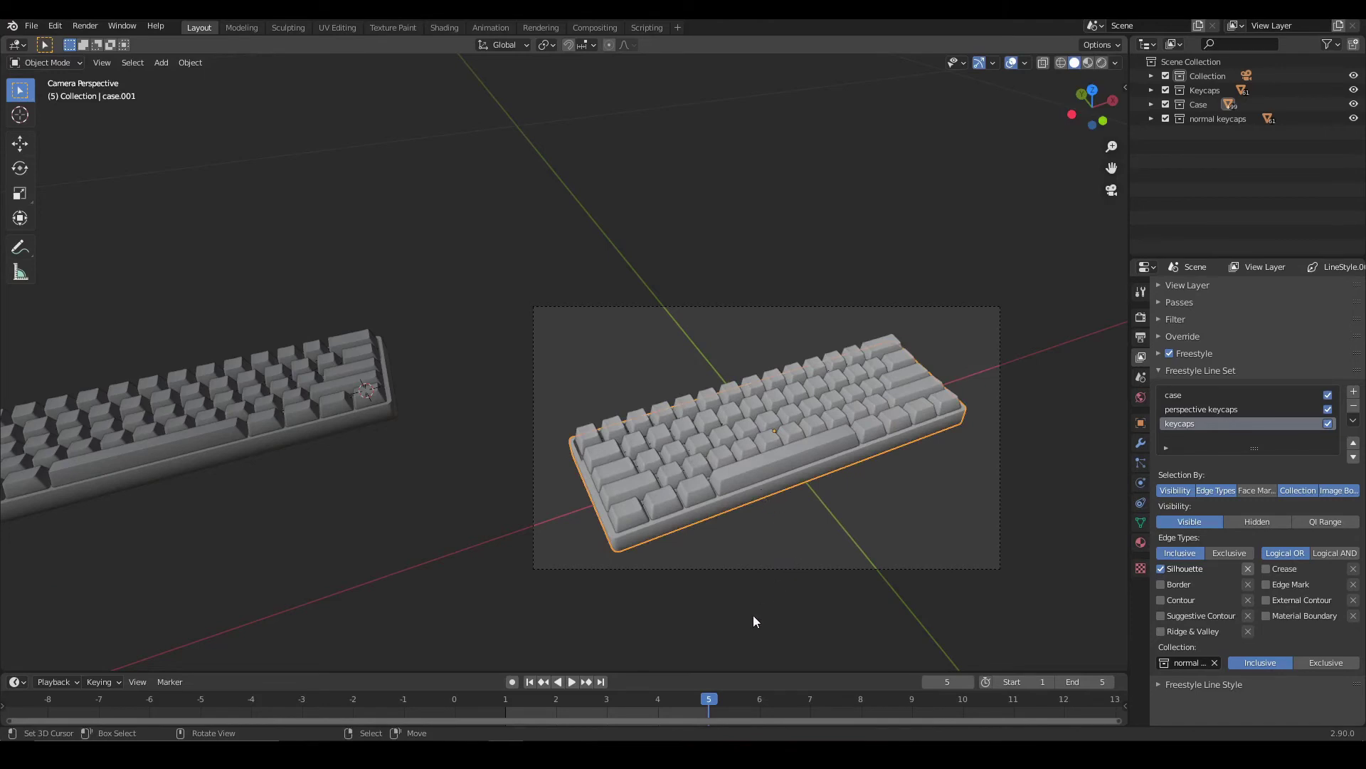
key("g")
right_click(767, 502)
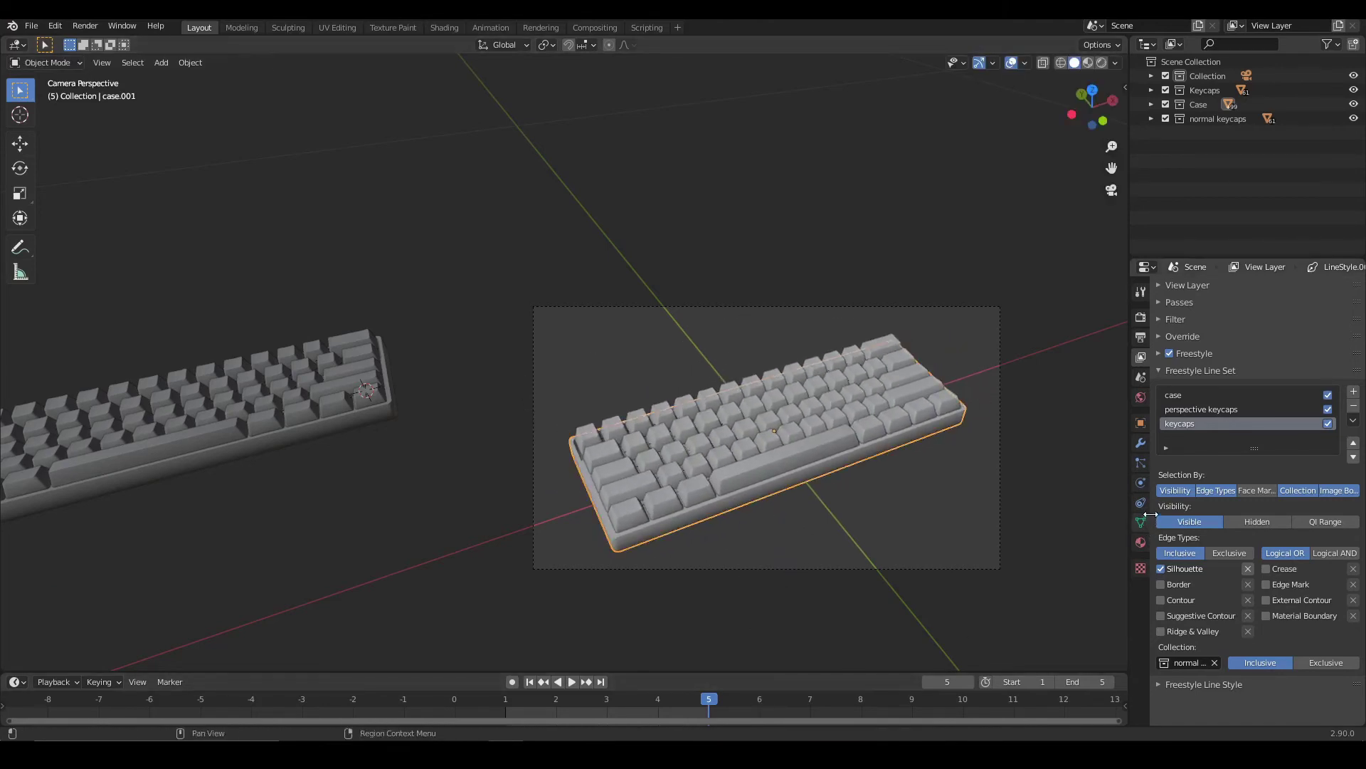
Keyframe the original case's location on all three axes at frame 5.
left_click(1142, 441)
left_click(1141, 423)
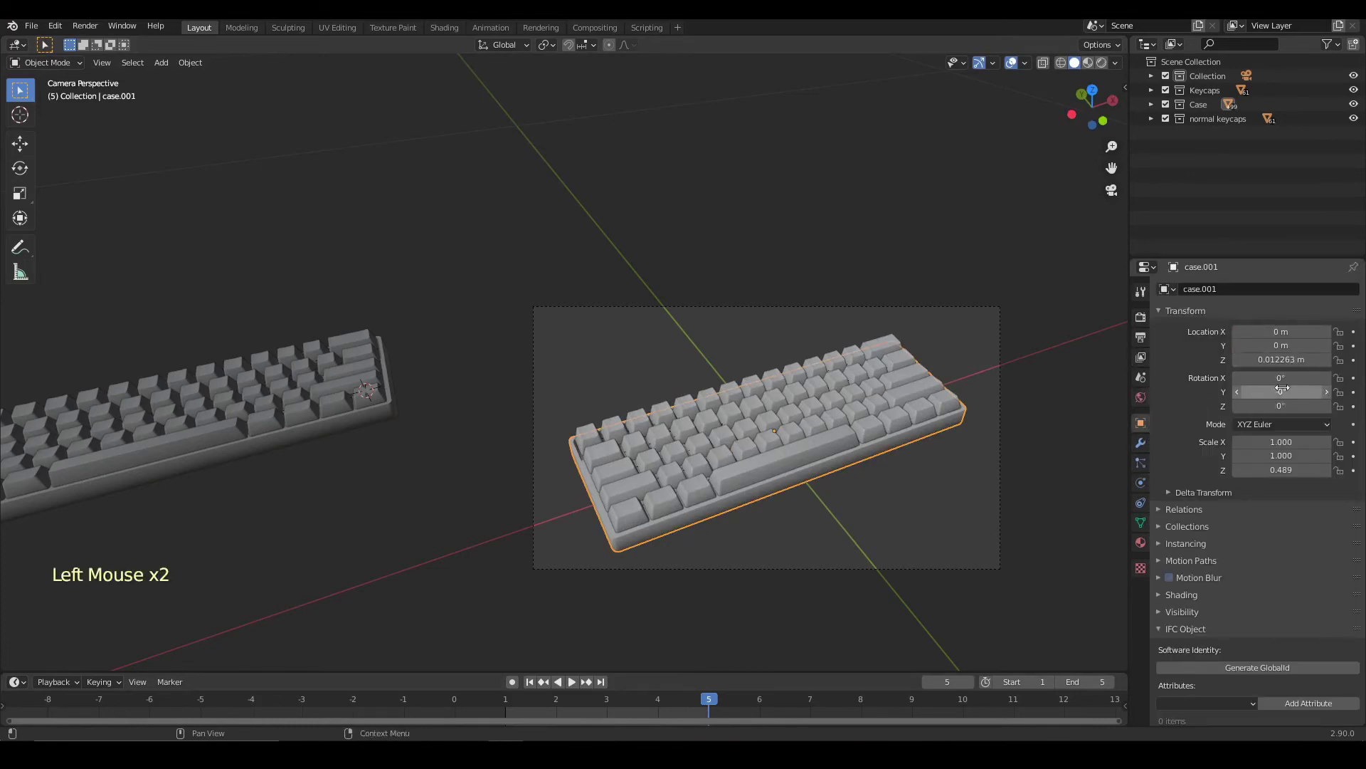
left_click(1354, 359)
scroll(902, 506, "down", 8)
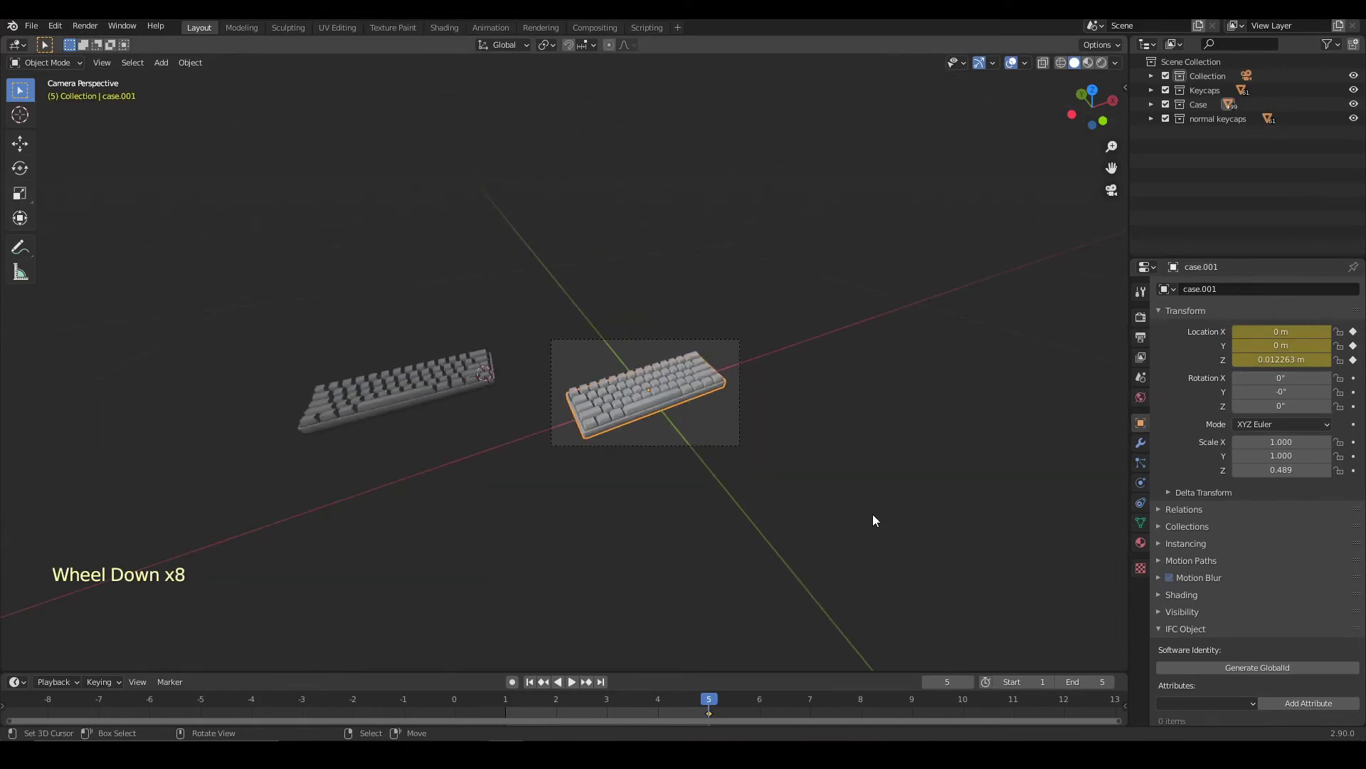
At frame 4, move the original keyboard out of the camera frame to about X 0.38, Y -0.27, Z 0.17 m and keyframe its location.
key("Left")
middle_click_drag(755, 647, 756, 500)
key("g")
left_click(344, 217)
left_click(1111, 191)
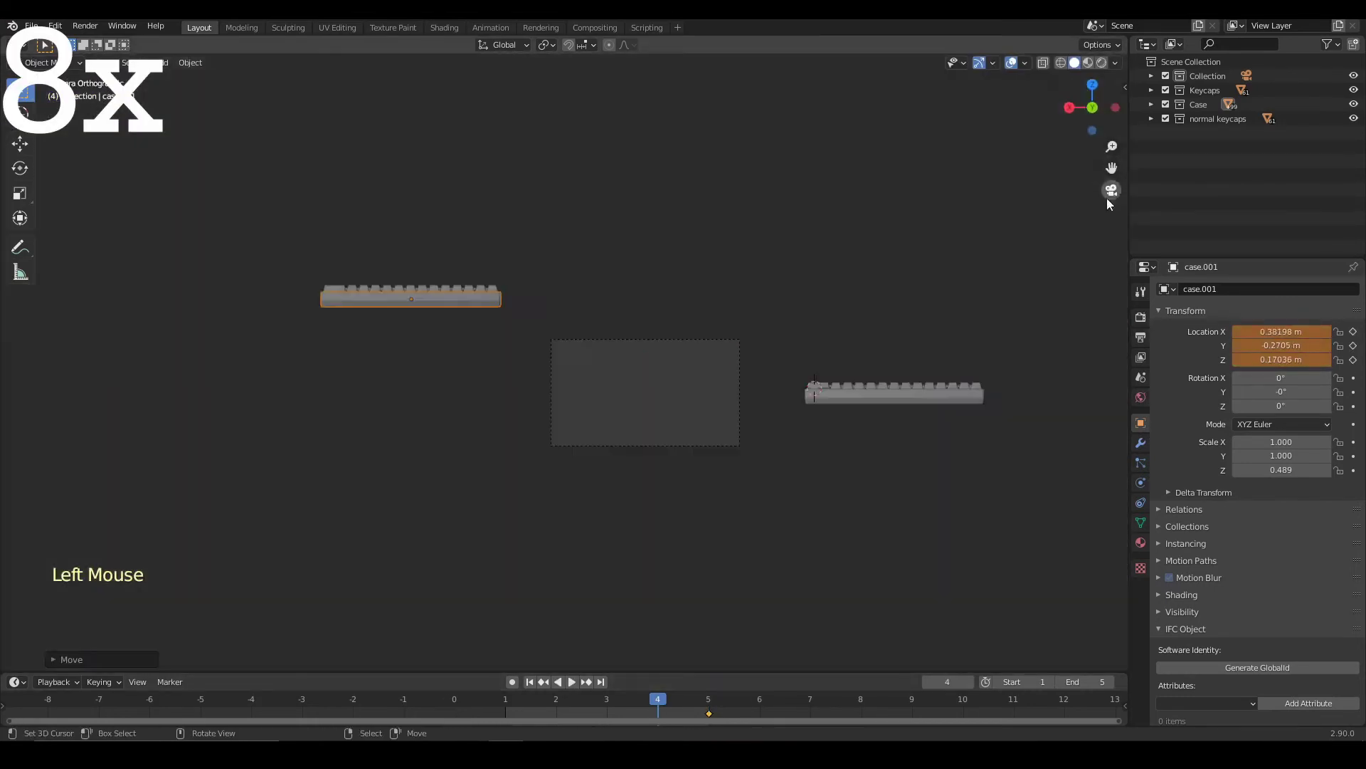
scroll(566, 361, "up", 3)
left_click(1353, 331)
left_click(1353, 346)
left_click(1354, 360)
Review the original keyboard's keyframed positions from frame 5 back to frame 1.
left_click(707, 698)
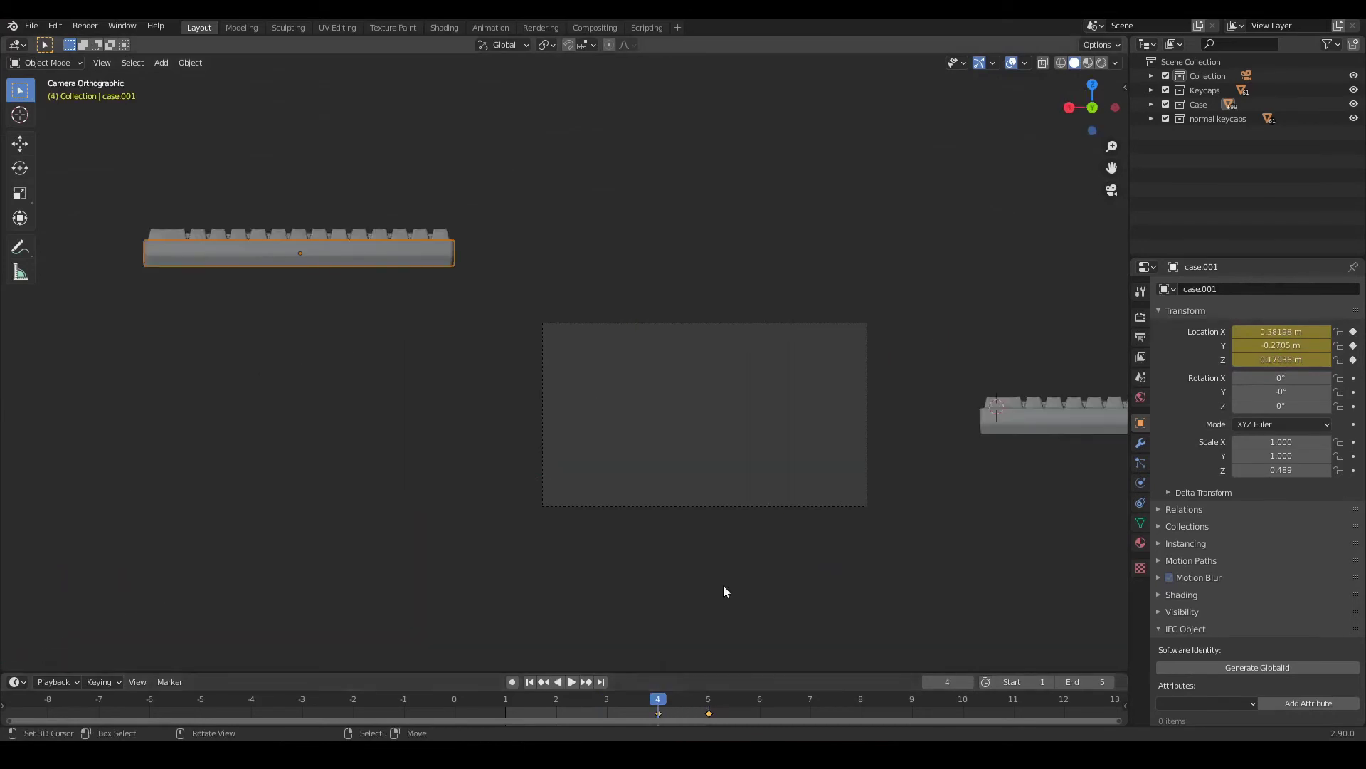
key("space")
middle_click_drag(723, 588, 605, 581)
scroll(539, 352, "up", 8)
left_click_drag(659, 704, 506, 705)
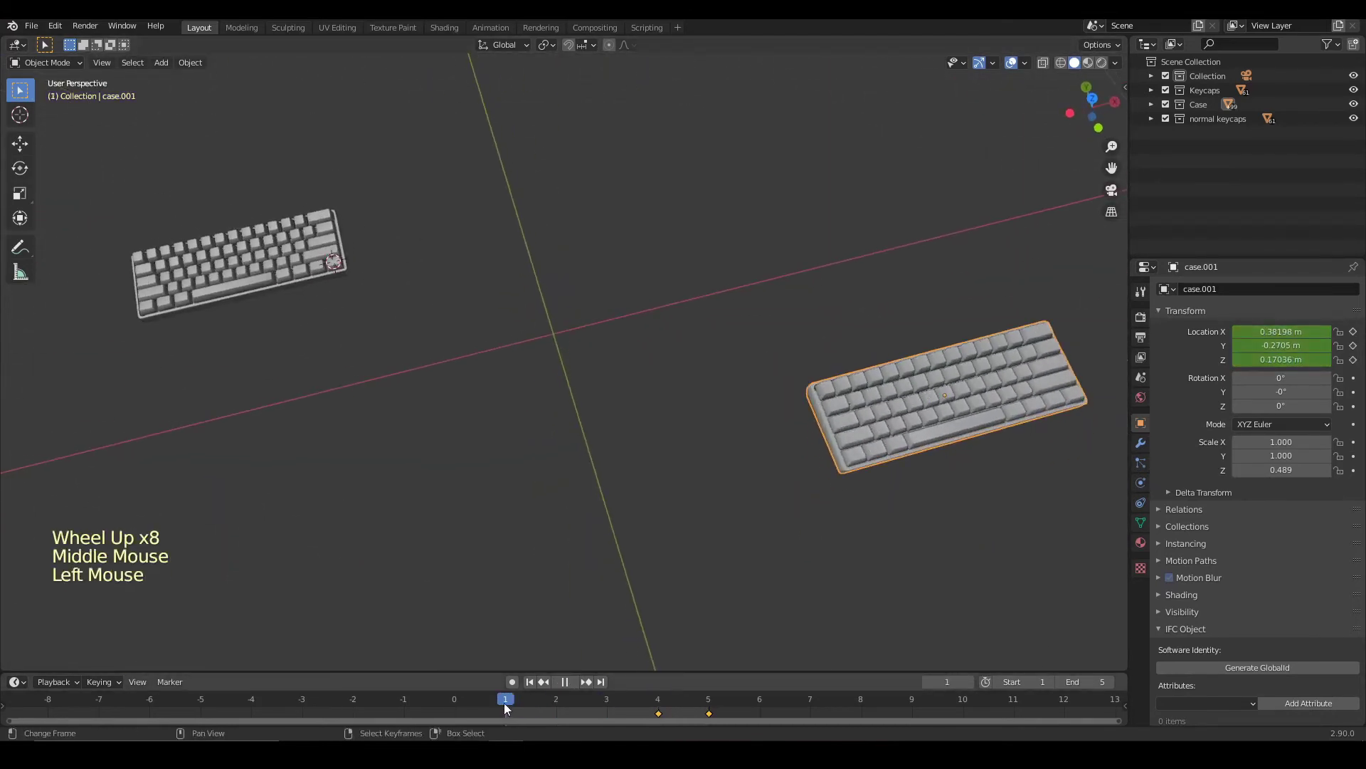
Centre the duplicate keyboard at the origin by setting its case's X and Y location to 0 m.
left_click_drag(407, 291, 146, 241)
right_click(221, 313)
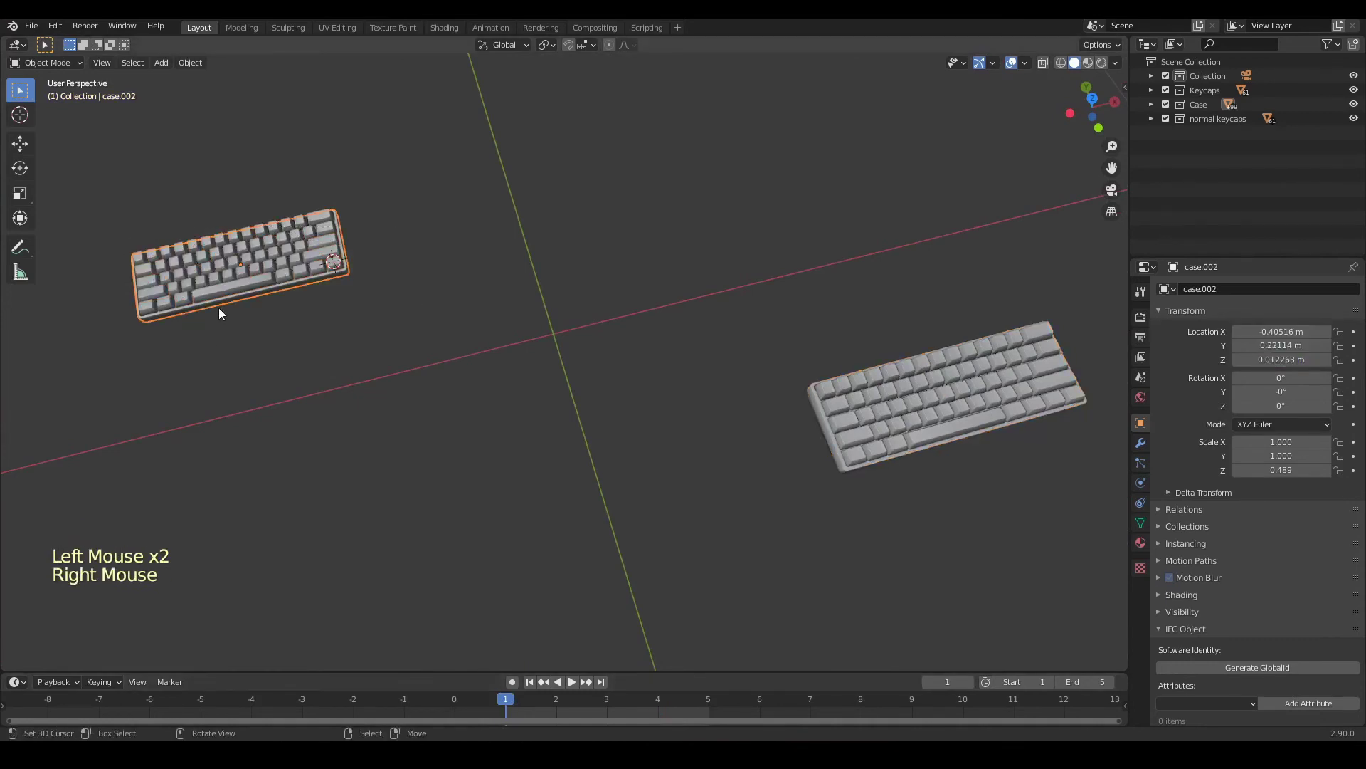
key("g")
right_click(518, 399)
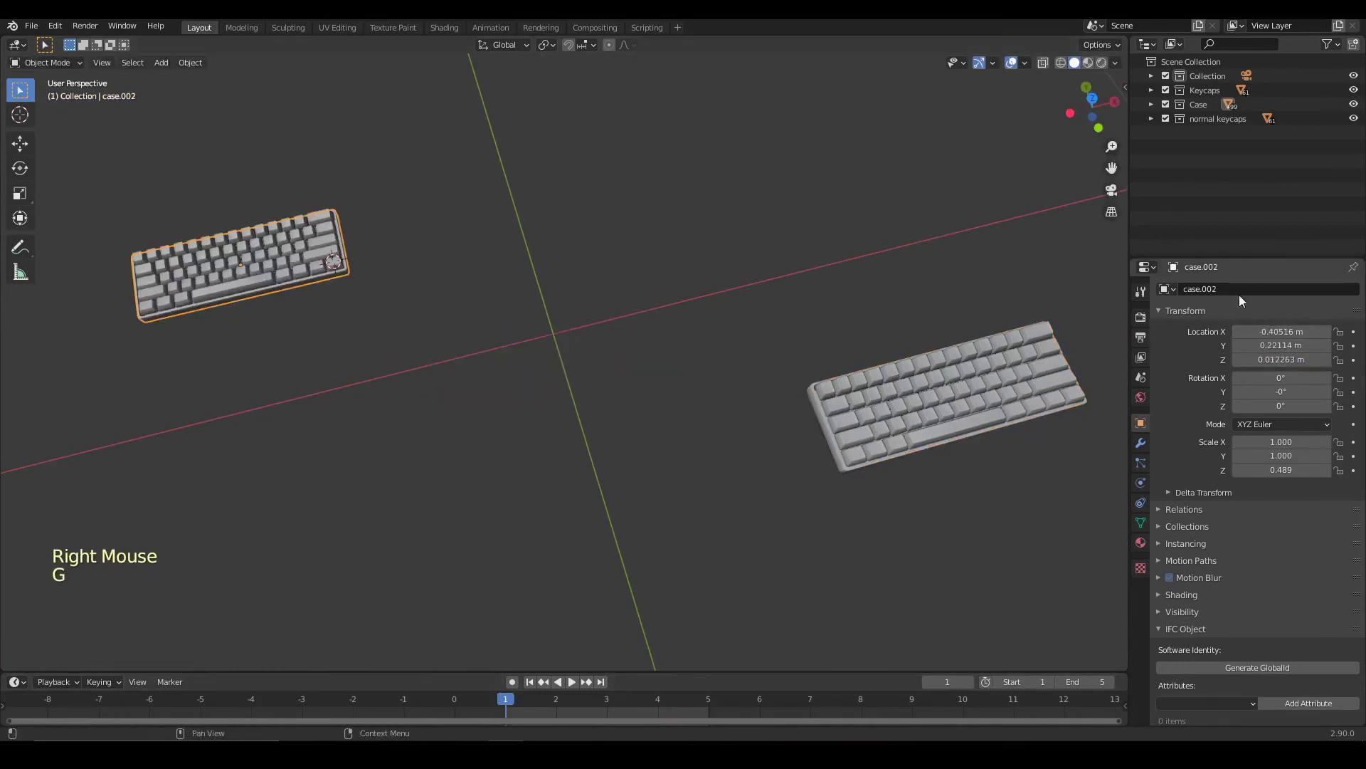
left_click(1292, 347)
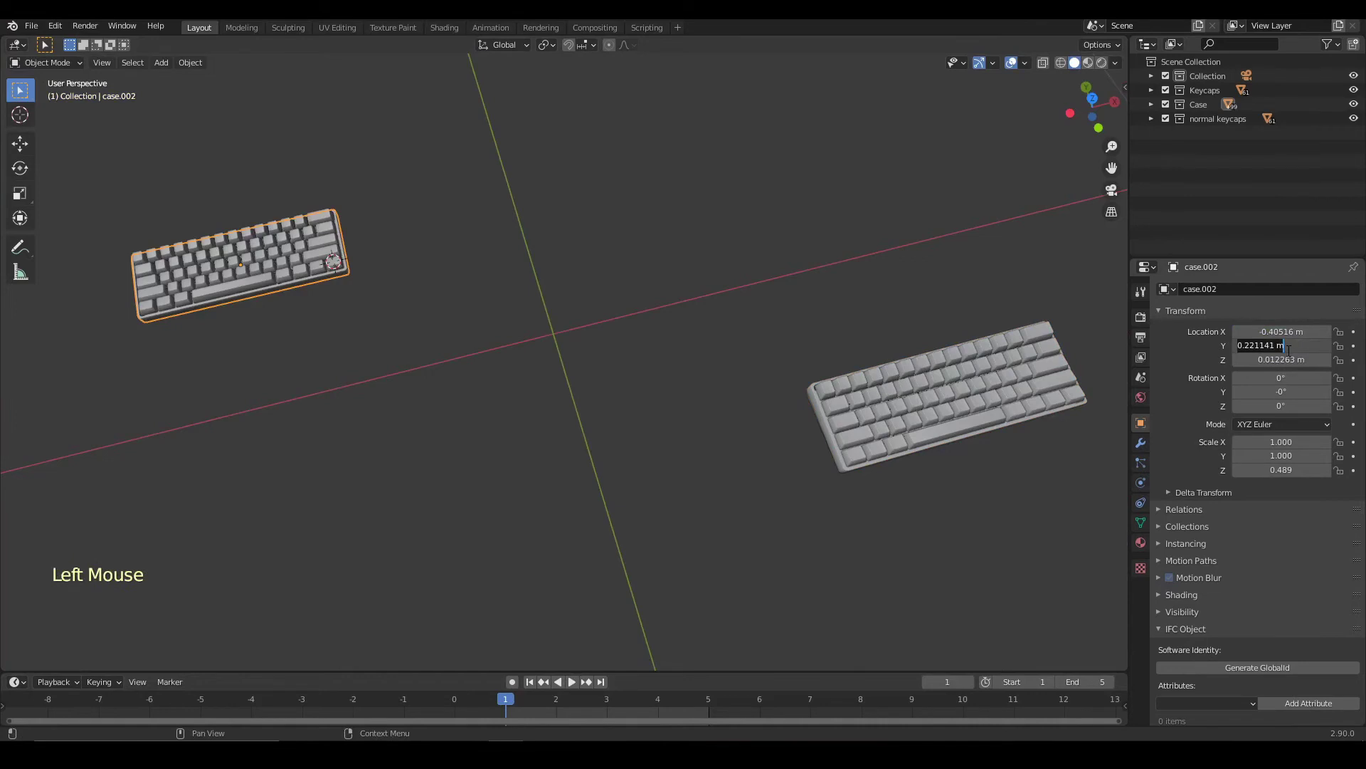
type("0")
left_click(1205, 359)
left_click(1318, 334)
type("0")
left_click(1203, 358)
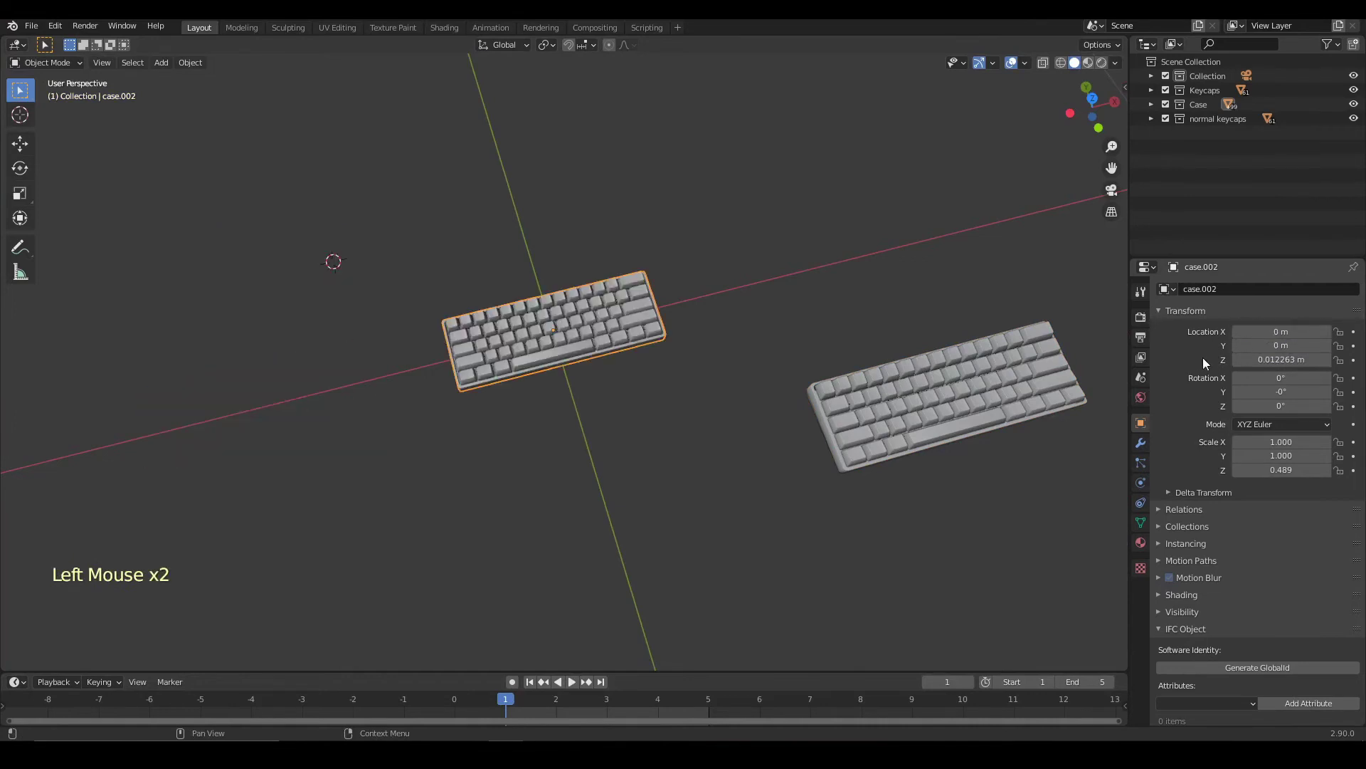
Check the duplicate keyboard's placement from the front and keyframe its case's location at frame 1.
middle_click_drag(916, 318, 916, 248)
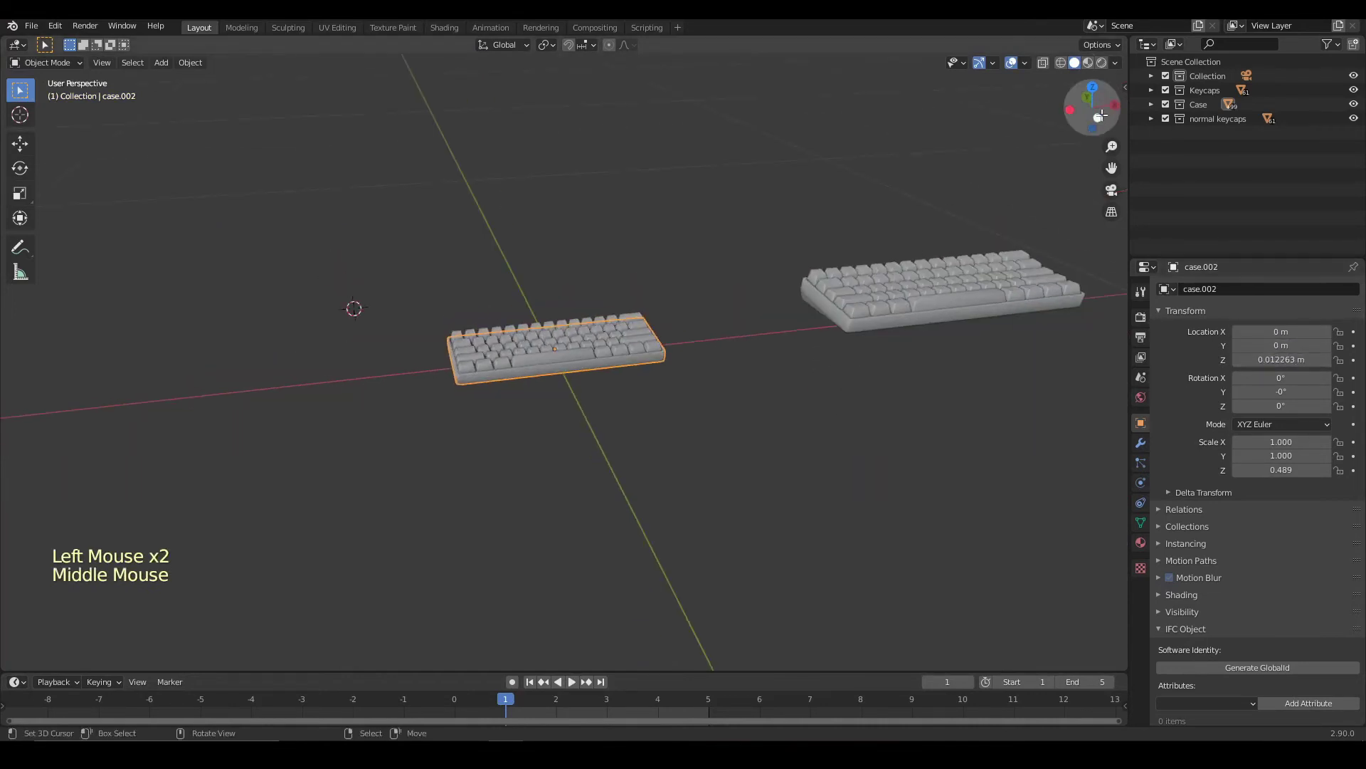
left_click(1101, 115)
scroll(643, 267, "up", 7)
left_click(1098, 117)
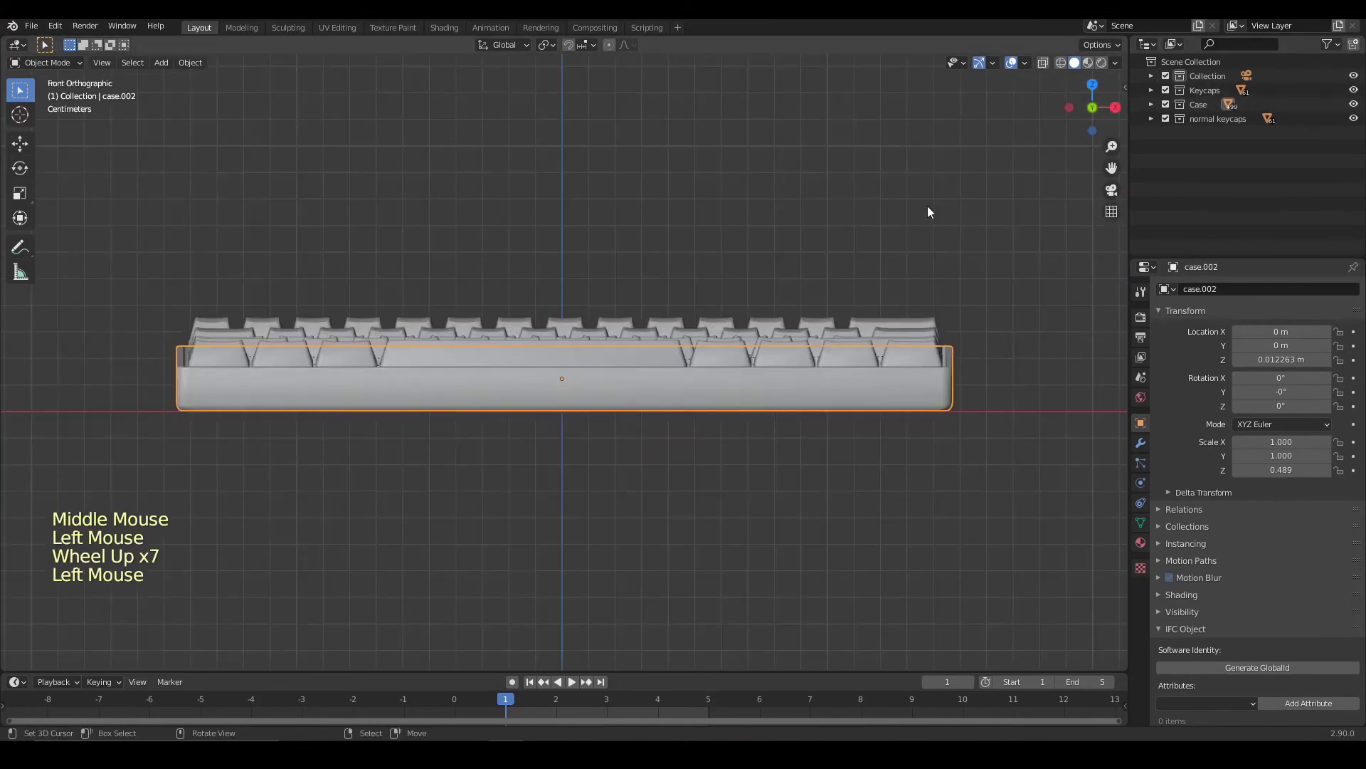
right_click(336, 205)
middle_click_drag(336, 205, 591, 397)
scroll(591, 397, "down", 6)
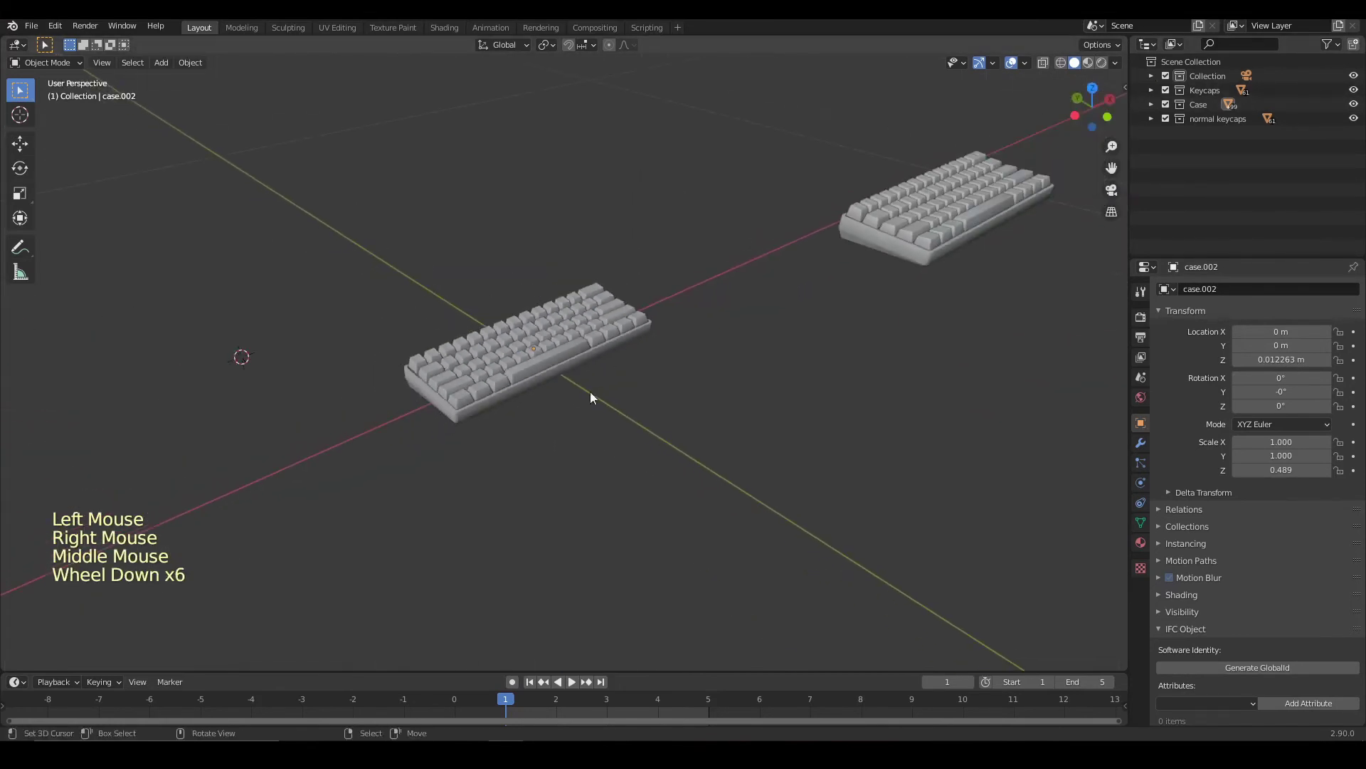
right_click(1274, 345)
left_click(1274, 345)
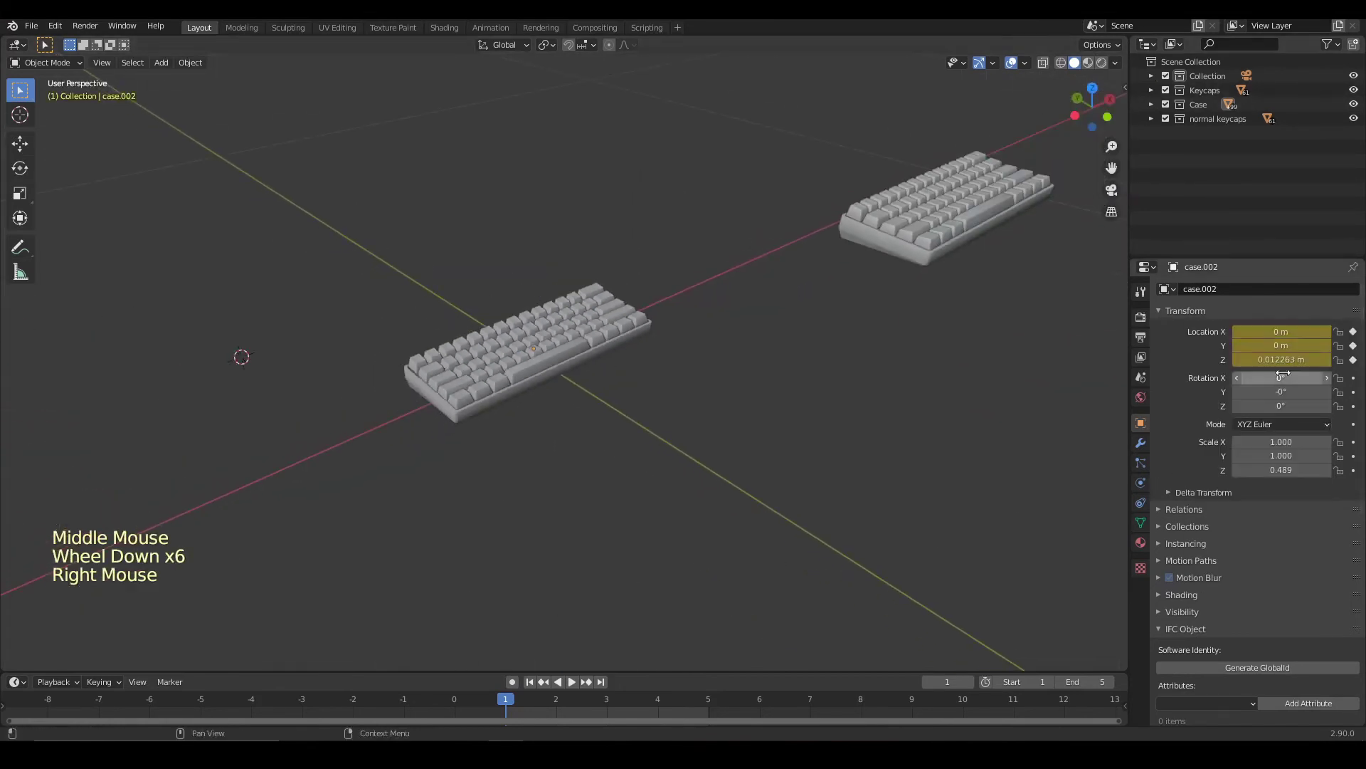
Keyframe the duplicate case's location at the origin on frame 4 as well.
left_click_drag(514, 711, 658, 710)
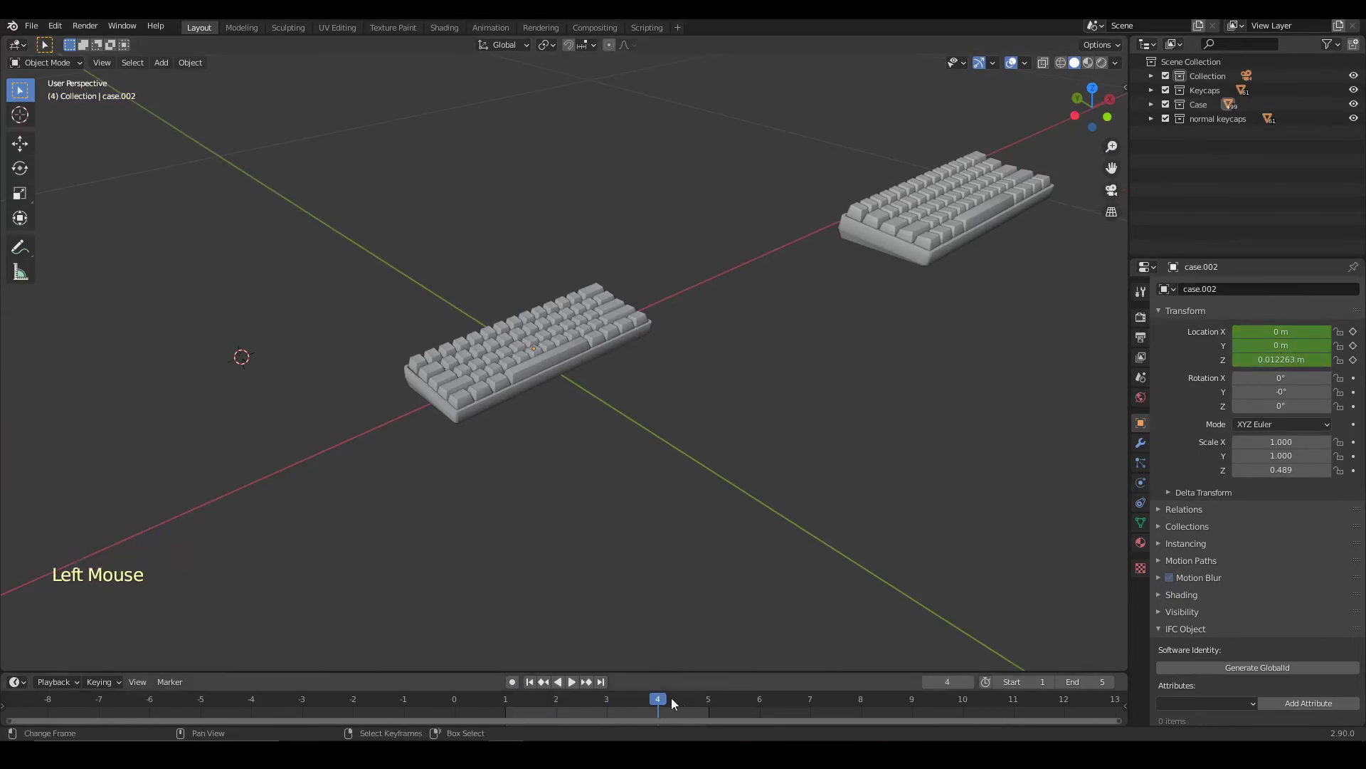
right_click(1232, 345)
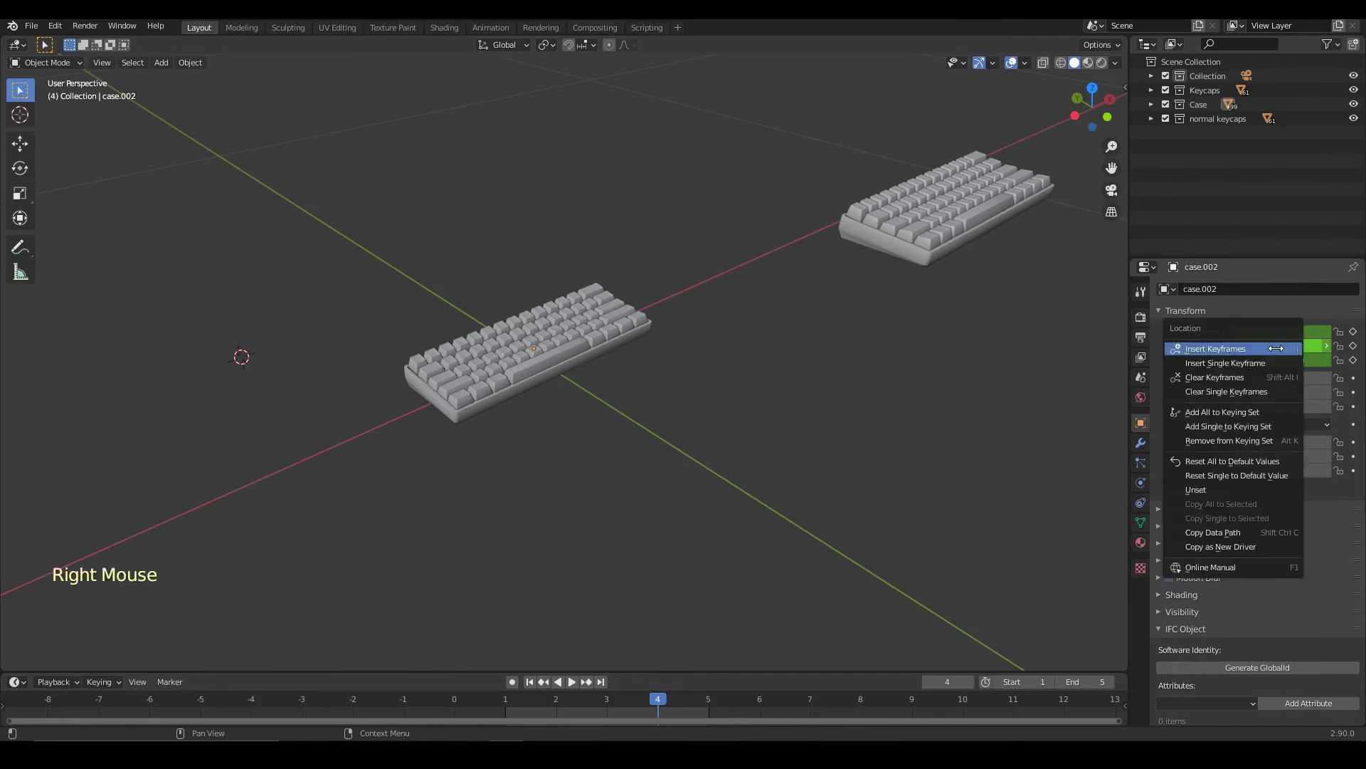
left_click(1235, 348)
At frame 5, move the duplicate case to X 0.62 m, Y 0.5 m, keyframe its location and render the frame.
left_click(708, 705)
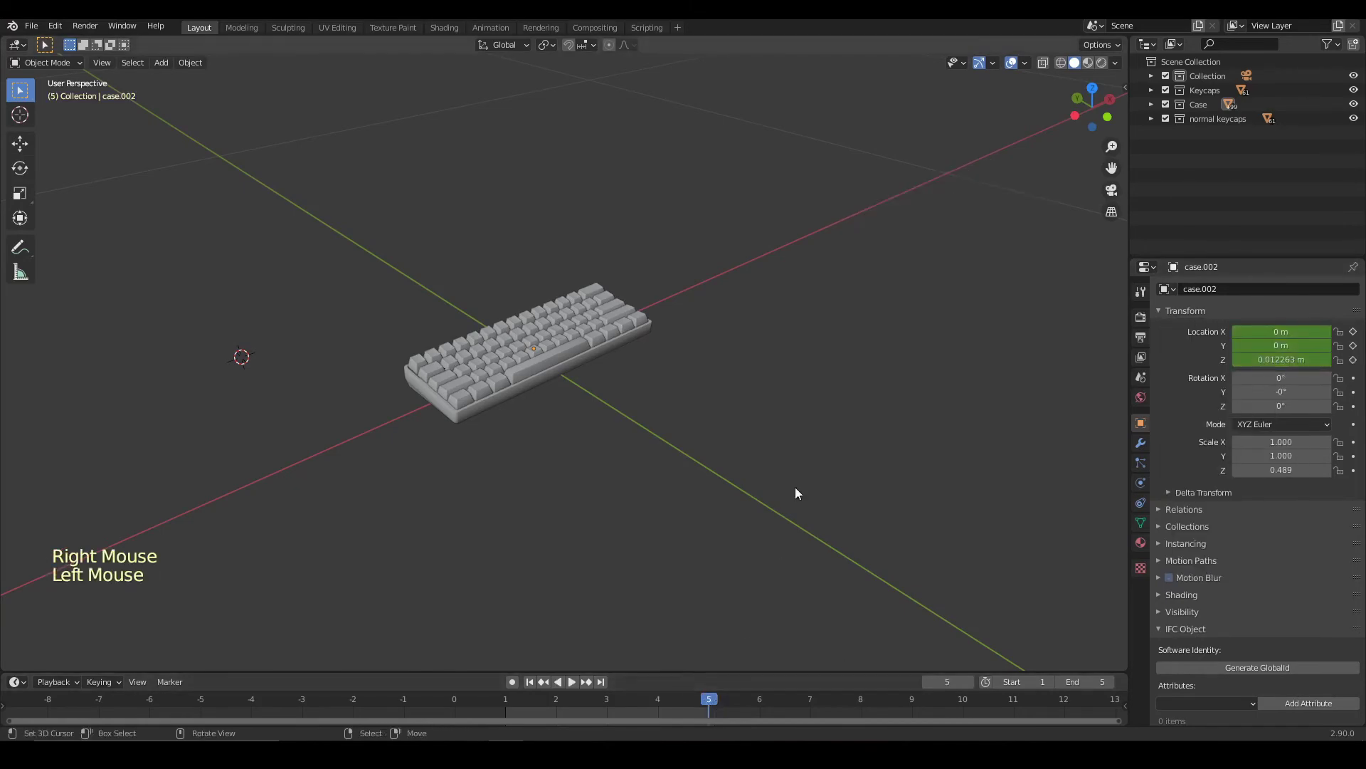
scroll(786, 462, "down", 7)
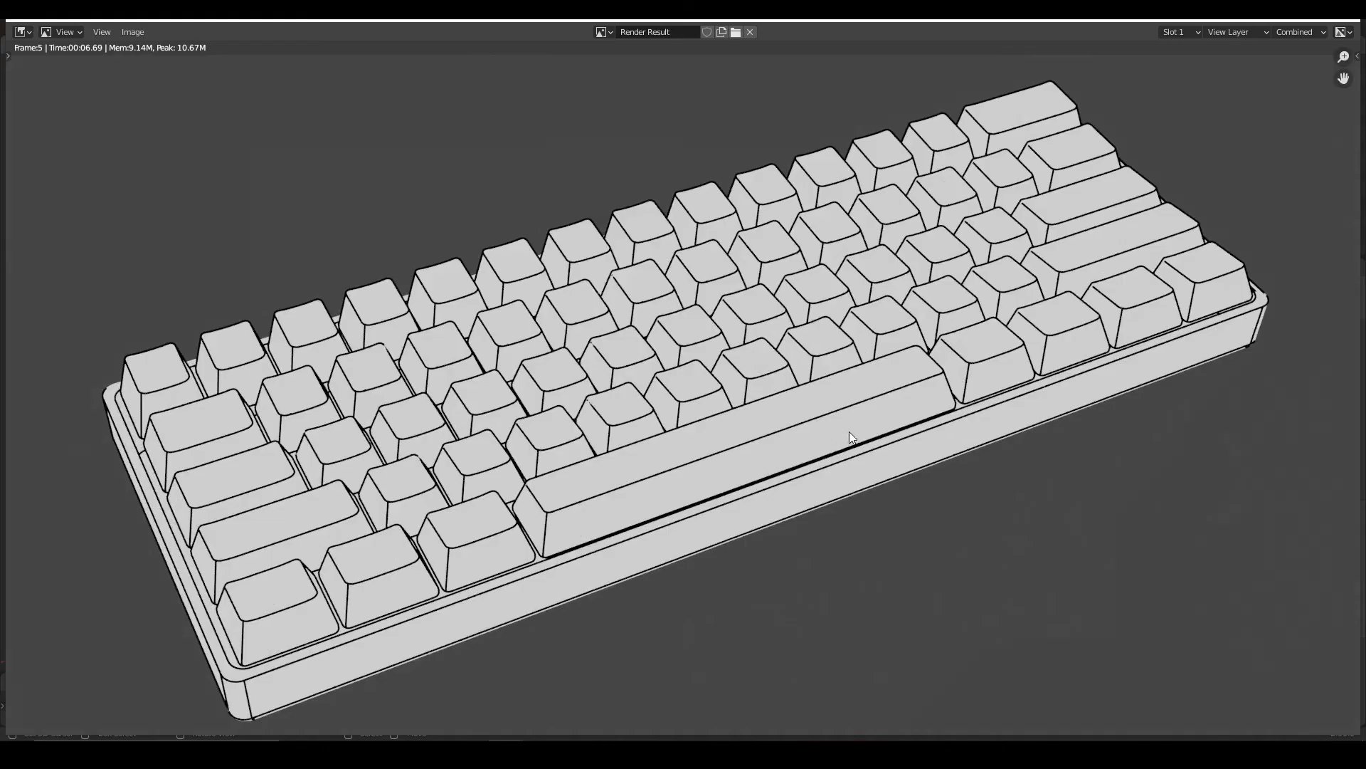
scroll(848, 431, "down", 5)
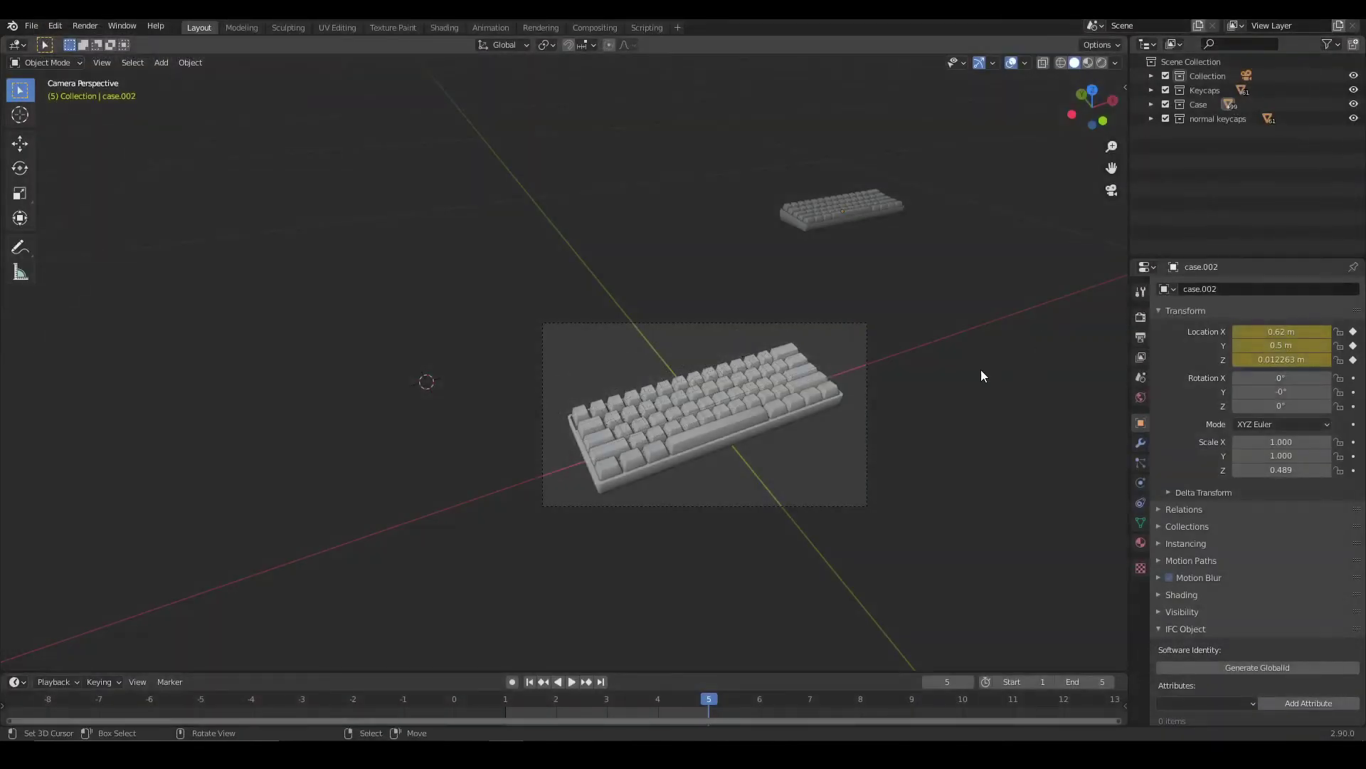
Scrub through the frames to check how the two keyboards swap places, and render frame 5 from the camera again.
middle_click_drag(982, 374, 946, 365)
scroll(946, 366, "down", 8)
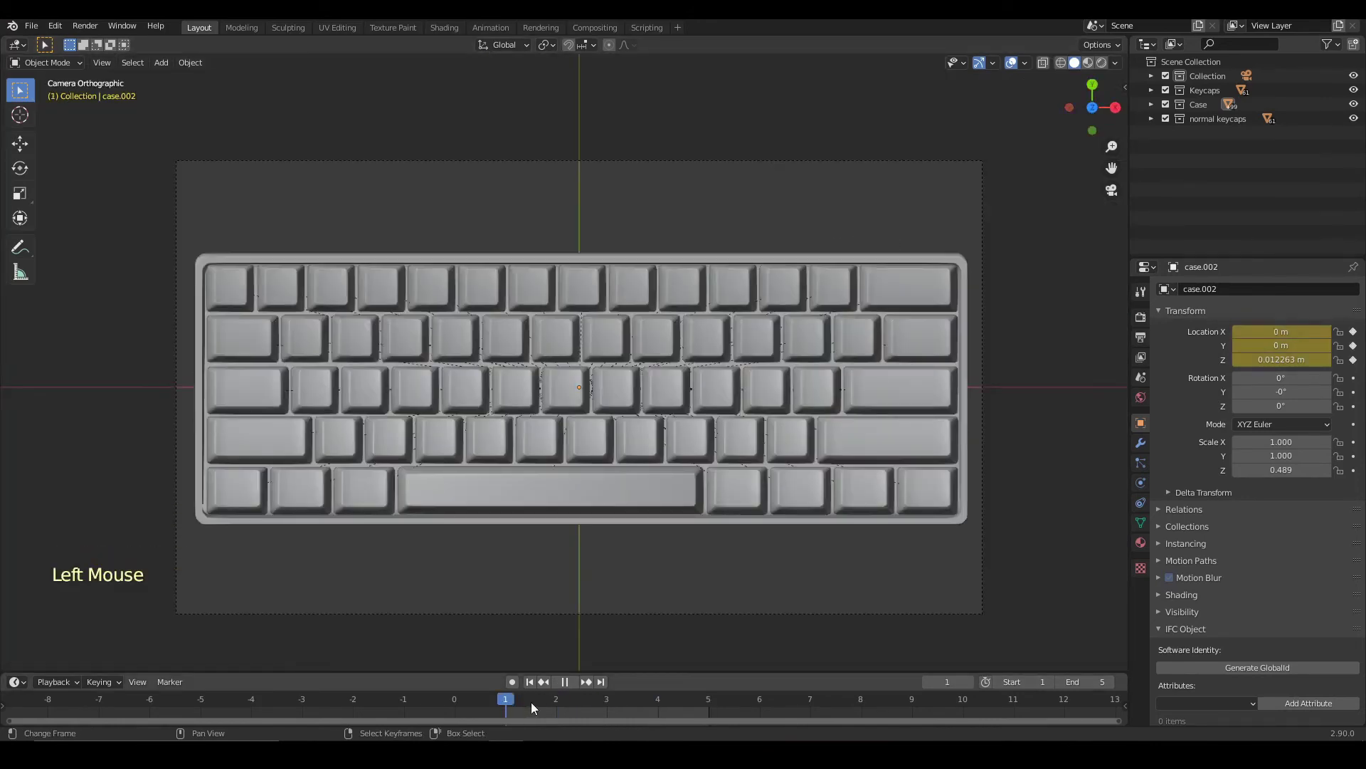
left_click_drag(532, 706, 709, 714)
key("space")
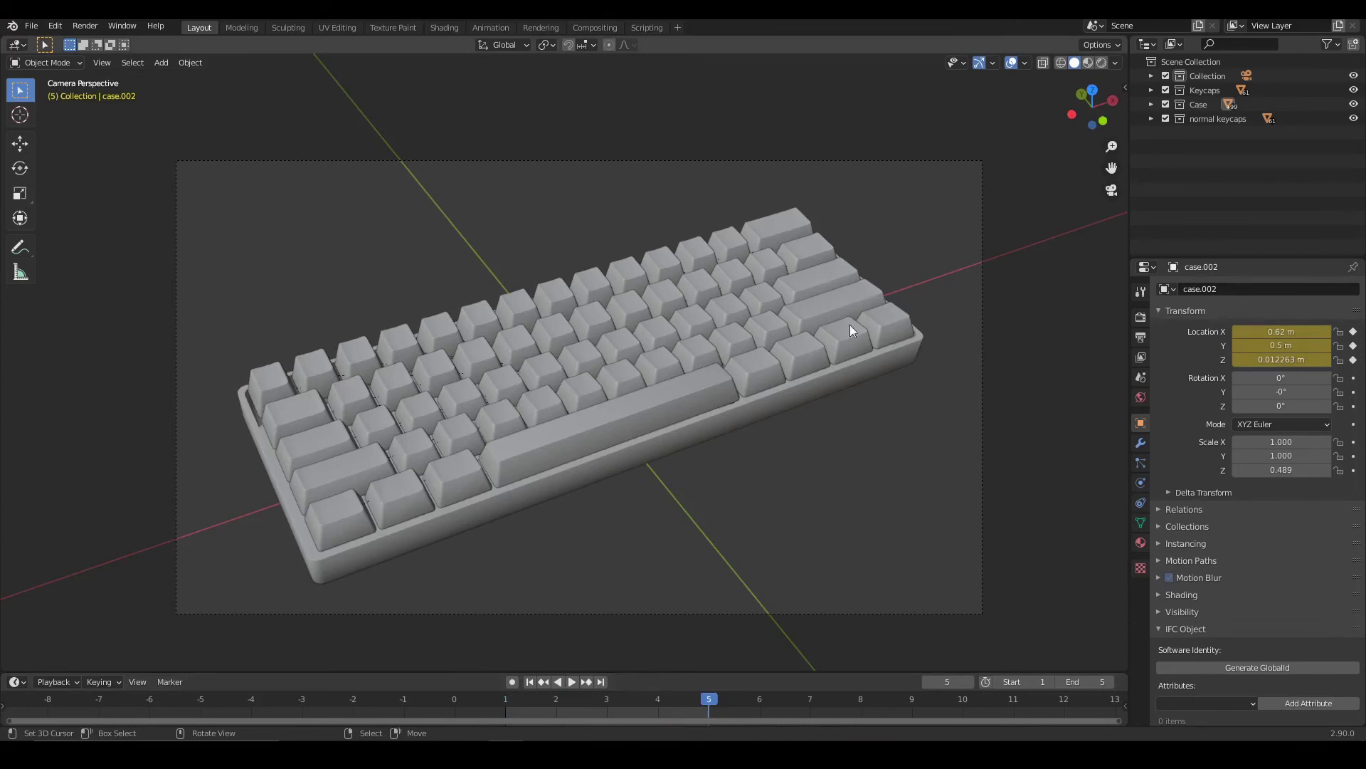
key("F12")
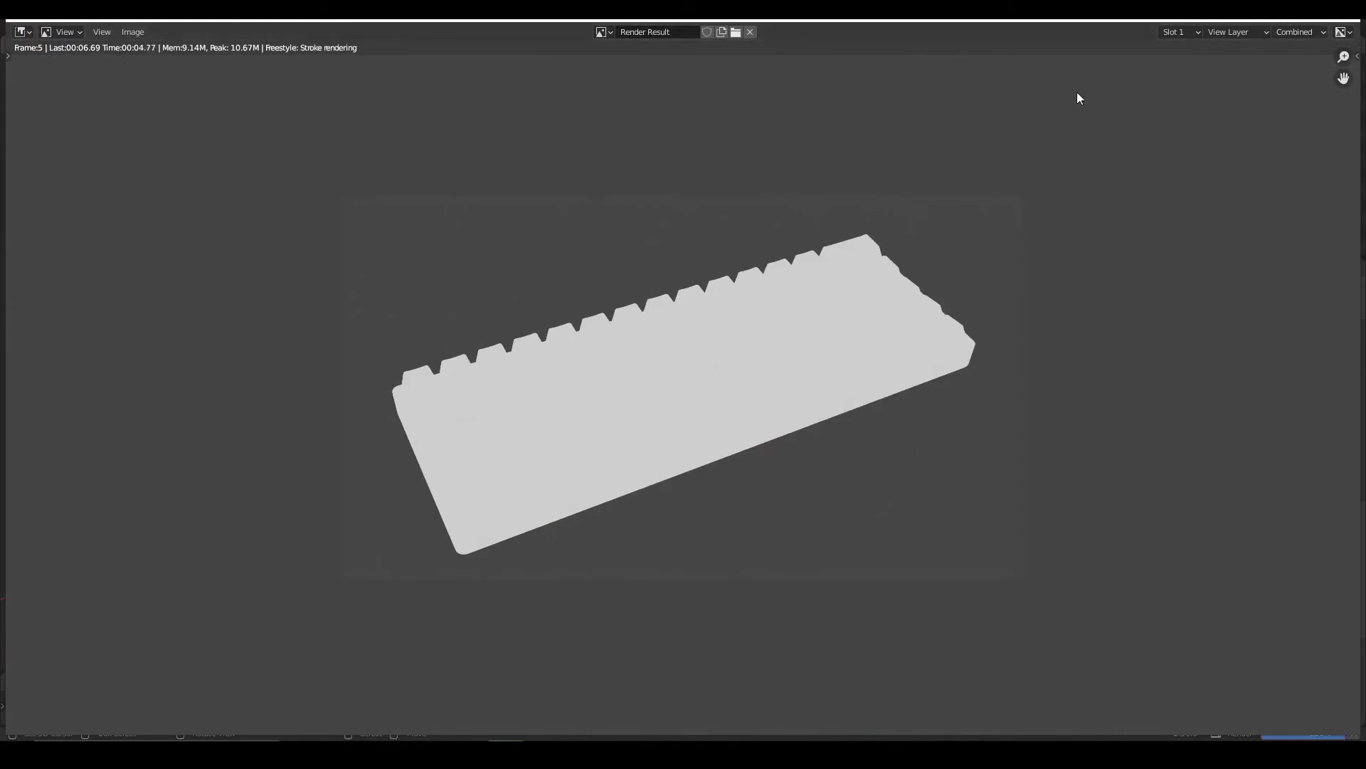
Save the file as wireframe tut.blend without quitting and select the case of the keyboard at the origin.
left_click(1344, 20)
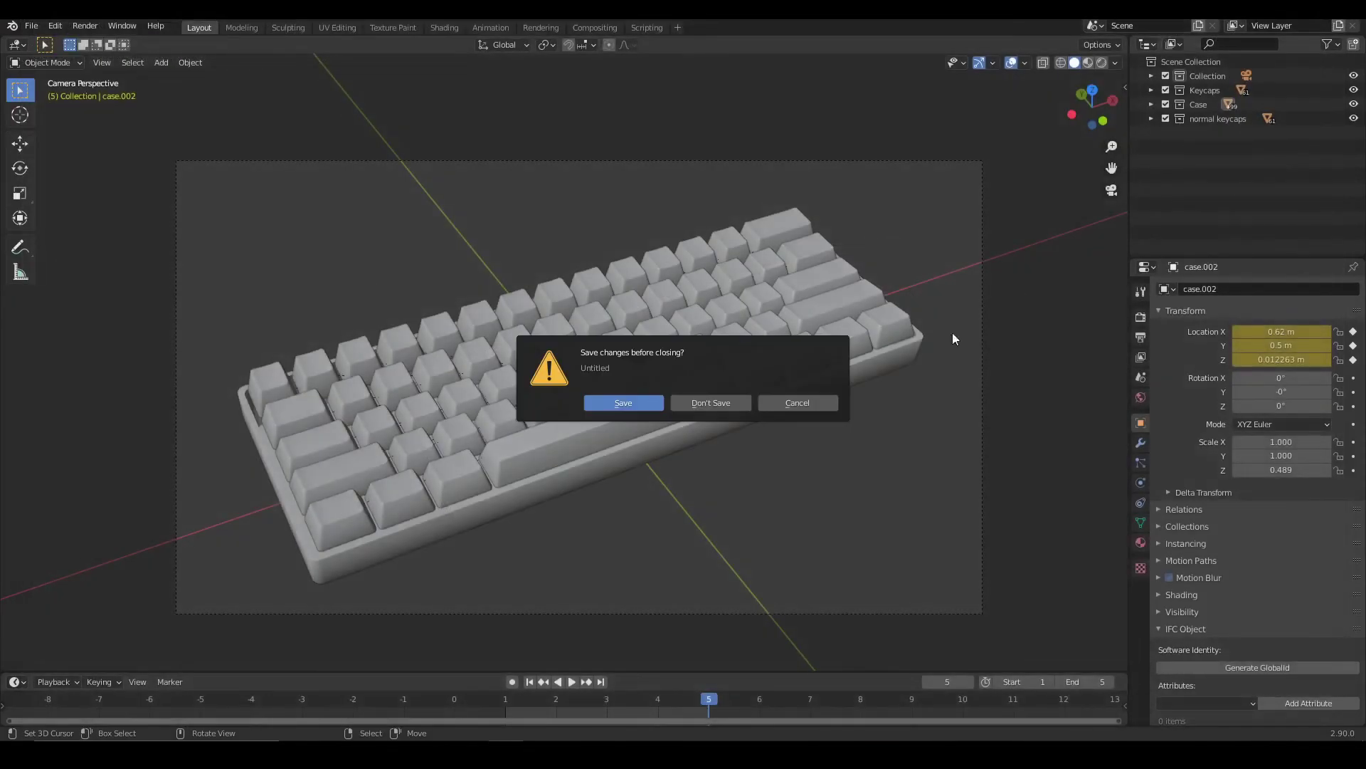
left_click(805, 408)
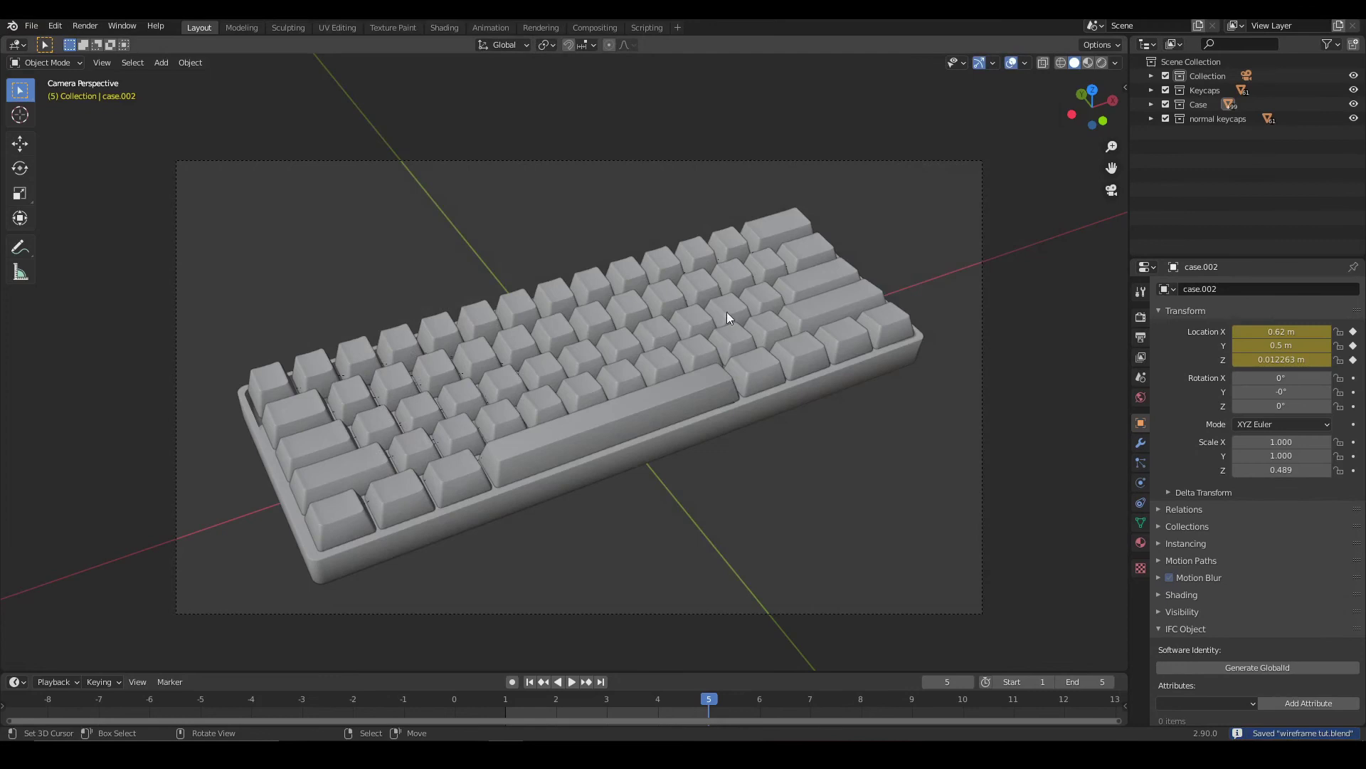
middle_click_drag(875, 409, 927, 421)
right_click(750, 393)
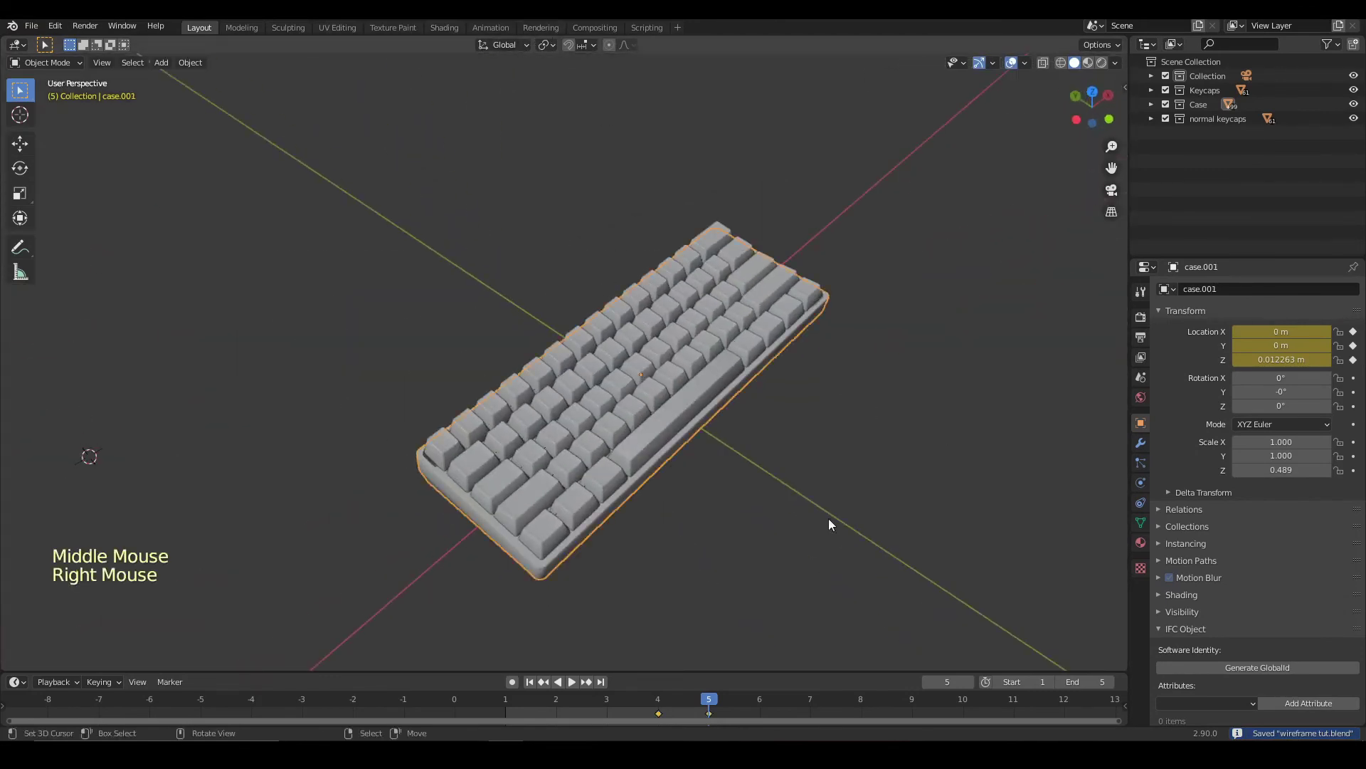
middle_click_drag(830, 522, 758, 429)
In the case's material nodes, add a second RGB node and link it to the Material Output's Surface input.
left_click(444, 27)
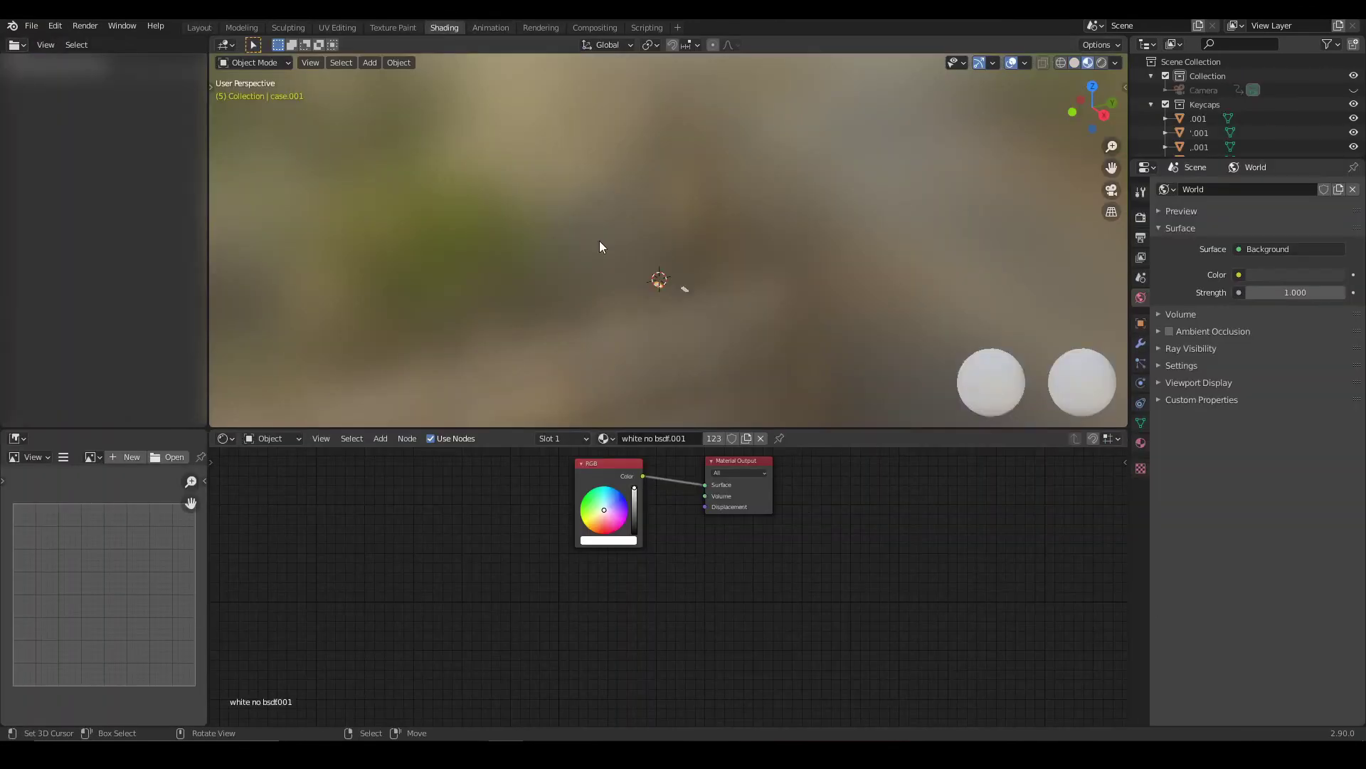
scroll(682, 575, "up", 5)
mouse_move(659, 551)
middle_mouse_down()
mouse_move(662, 571)
mouse_move(642, 584)
mouse_move(651, 560)
middle_mouse_up()
key("shift+a")
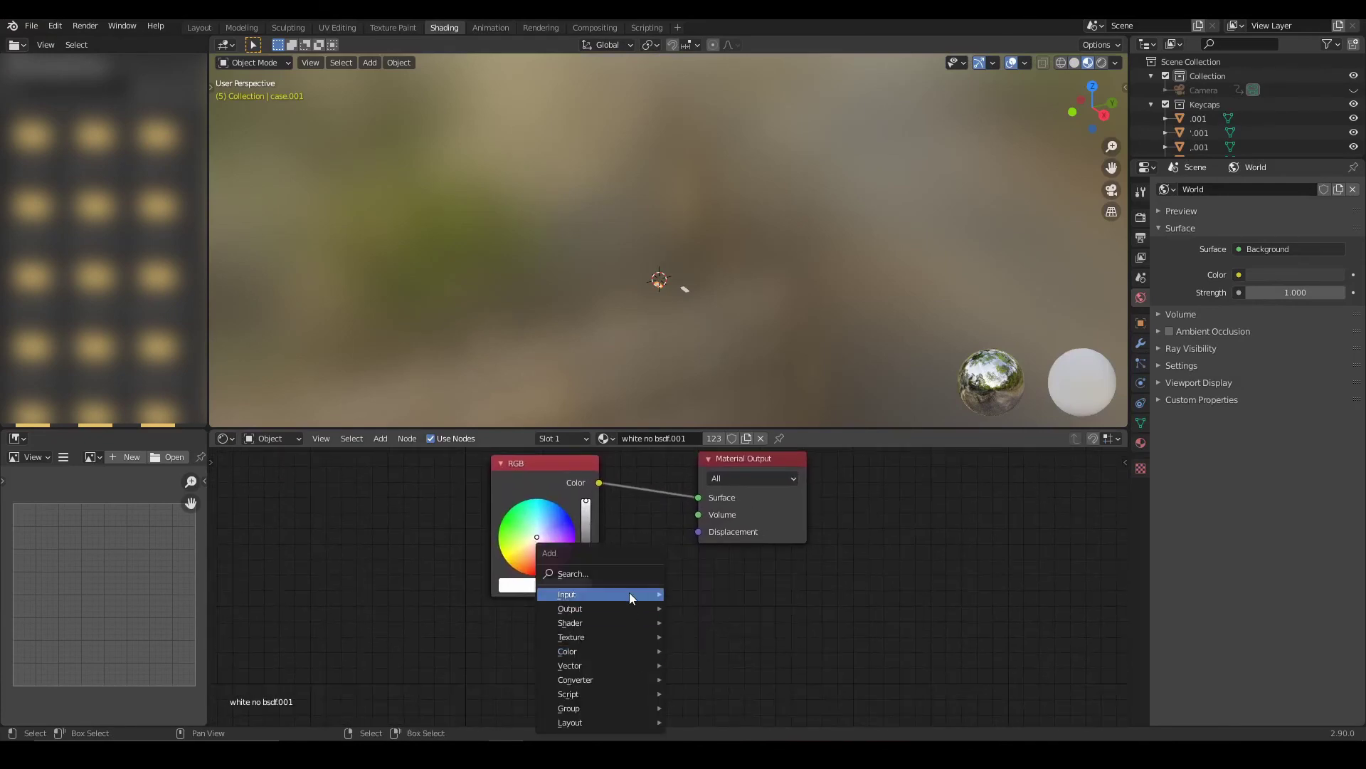
mouse_move(630, 592)
left_click(715, 484)
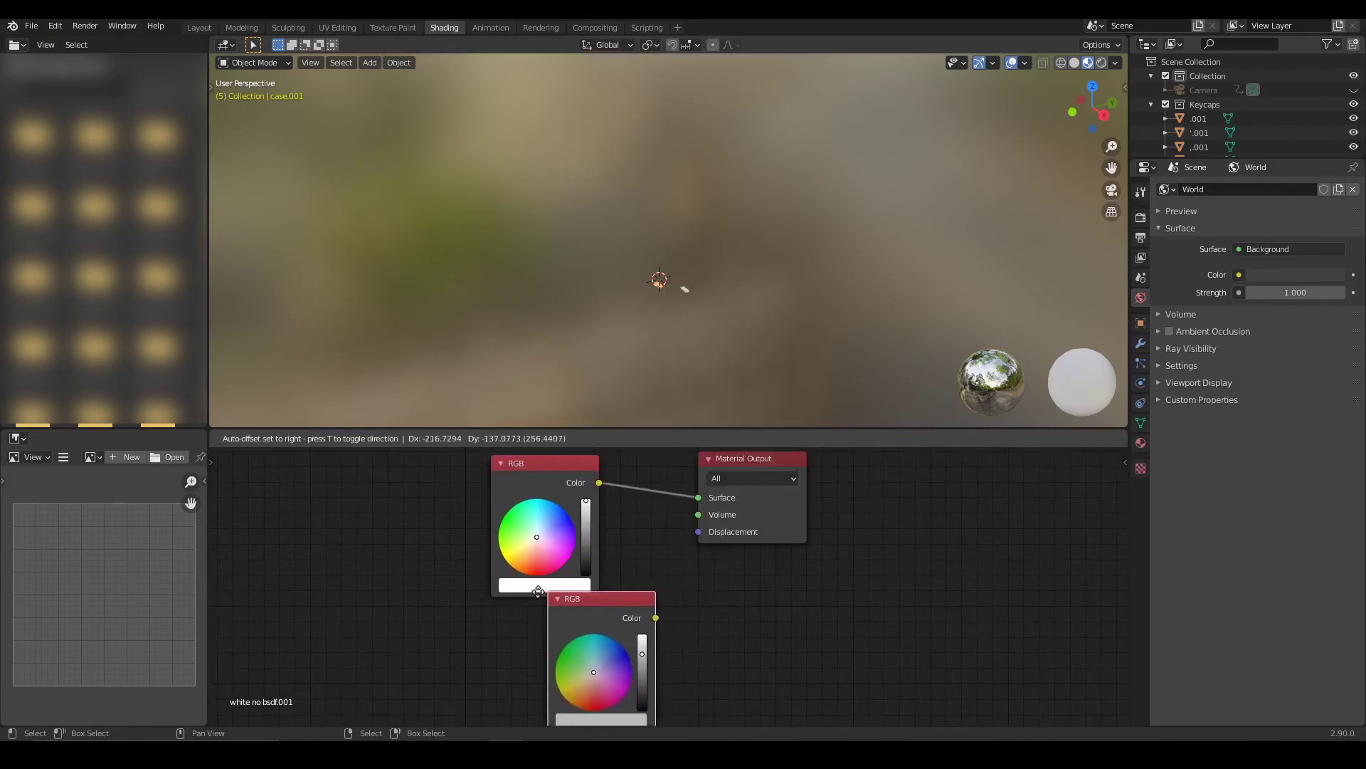
left_click(616, 618)
left_click_drag(629, 629, 698, 497)
Delete the added RGB node and reconnect the original white RGB node to the Surface input.
left_click(604, 628)
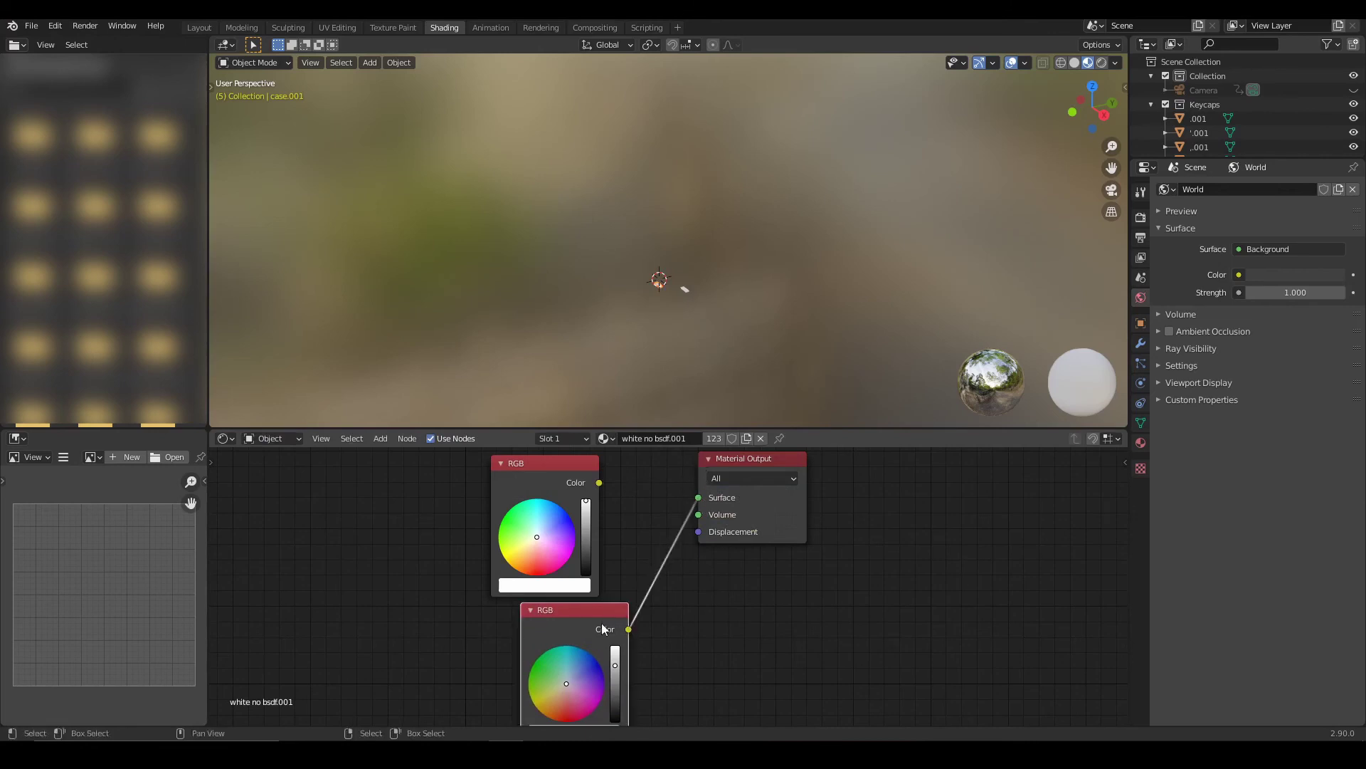
key("x")
left_click_drag(600, 484, 702, 497)
key("Home")
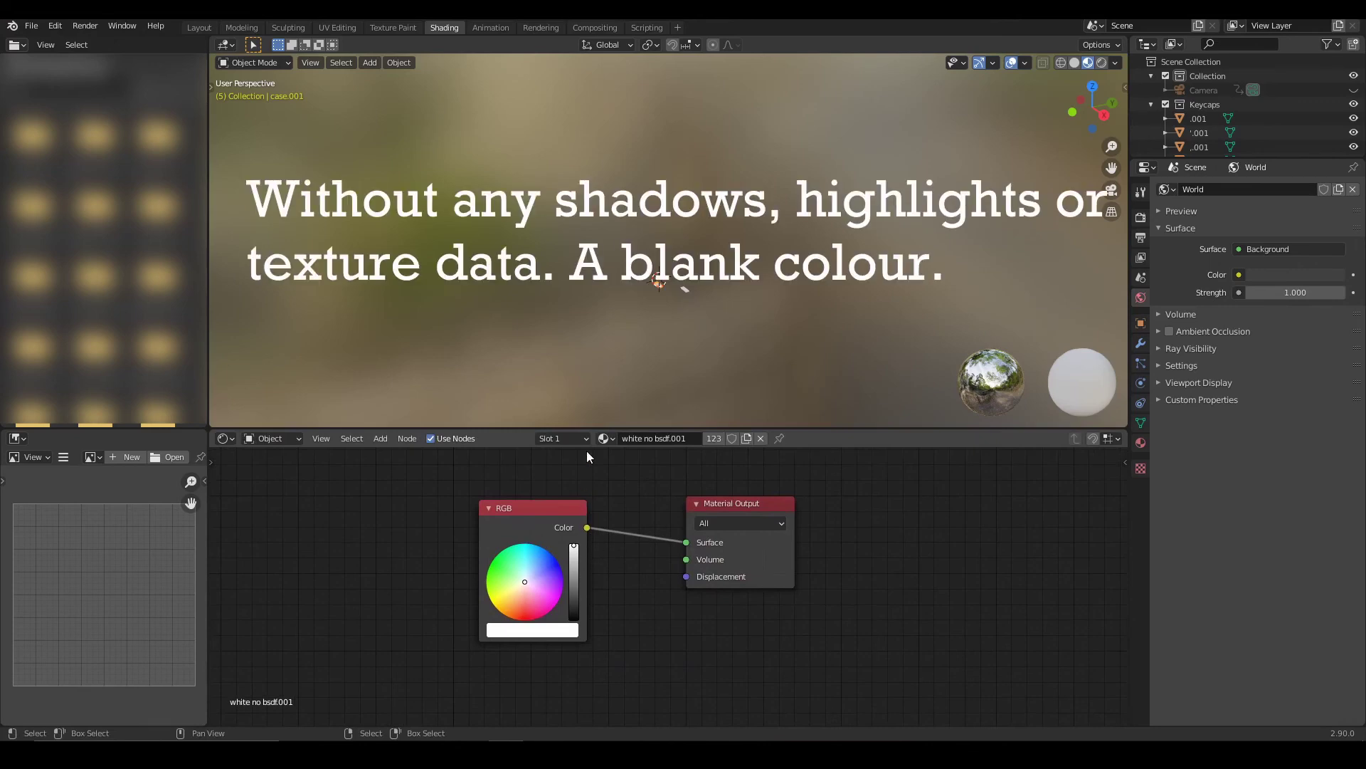
Return to the Layout workspace and test-render frame 5 to check the background colour behind the keyboard.
left_click(199, 27)
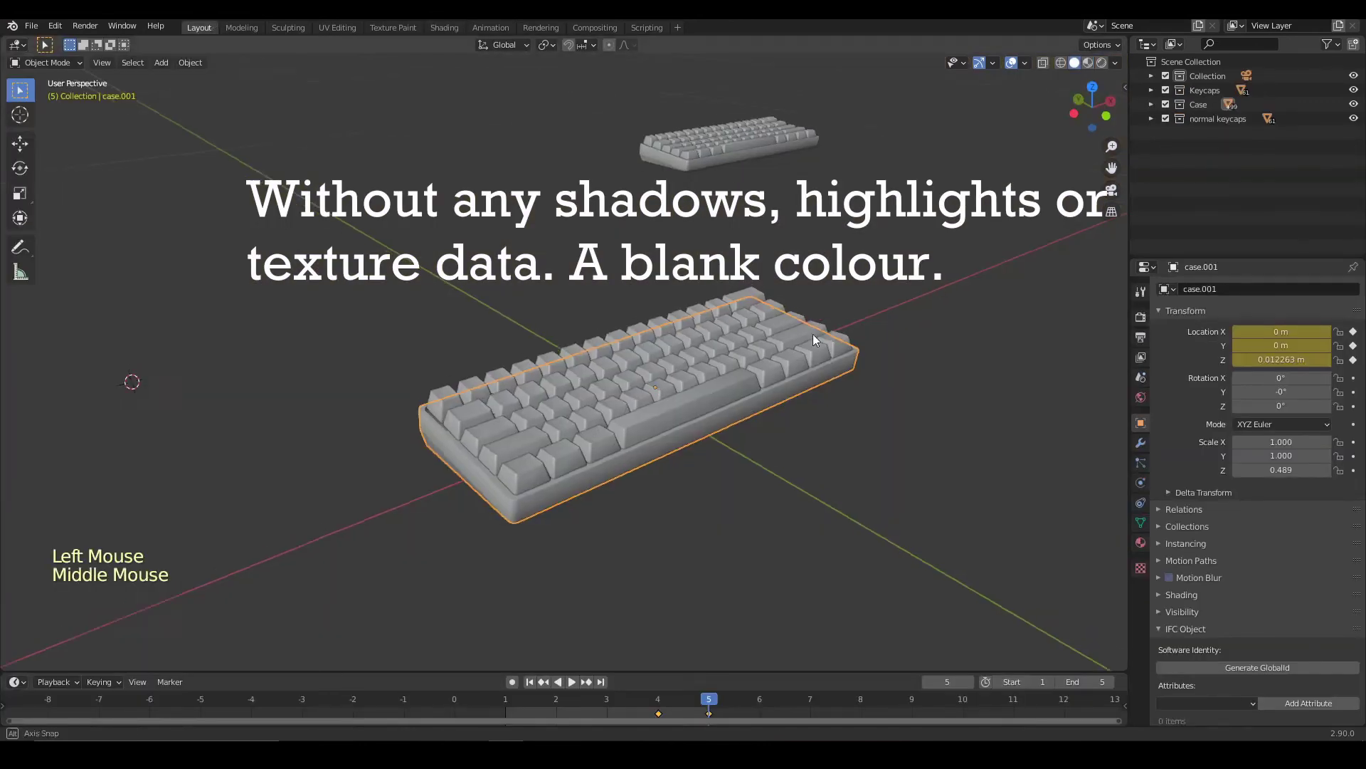
middle_click_drag(813, 334, 915, 377)
right_click(917, 376)
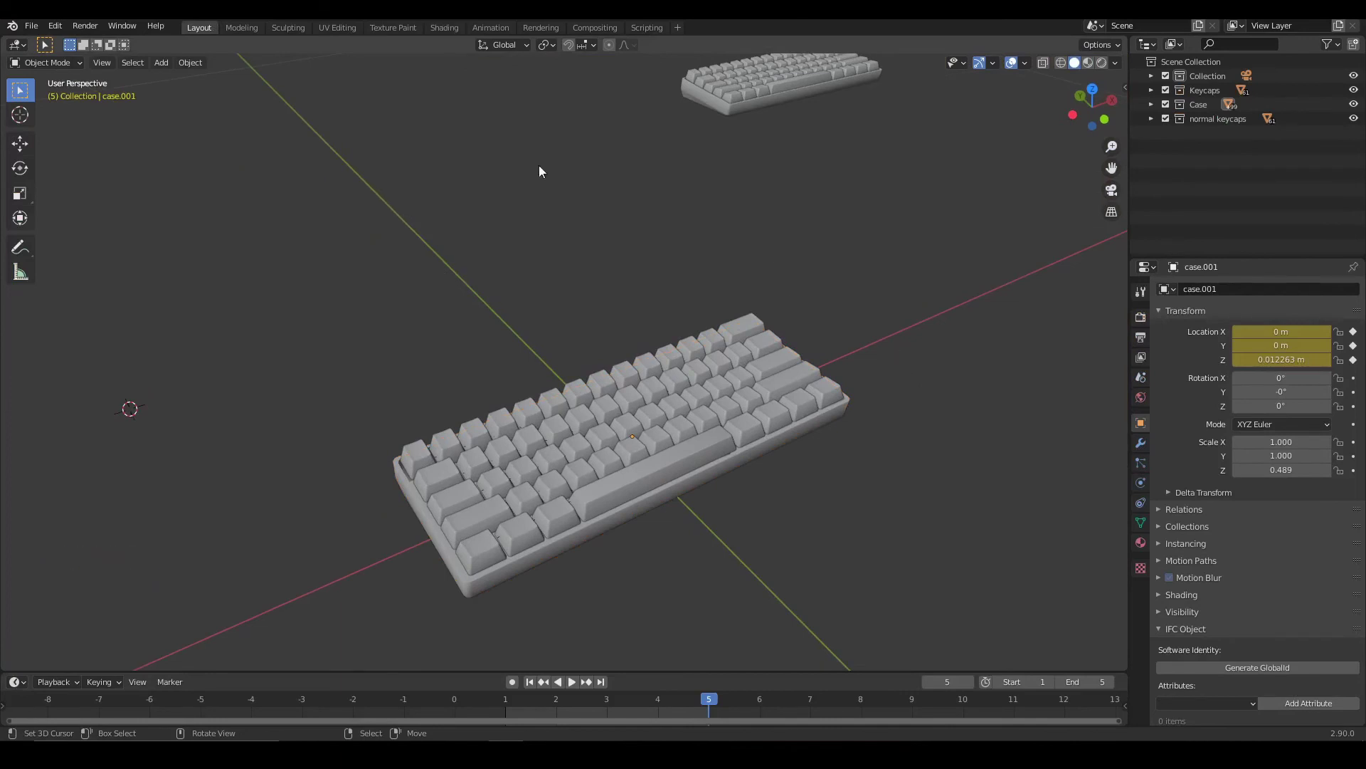
key("F12")
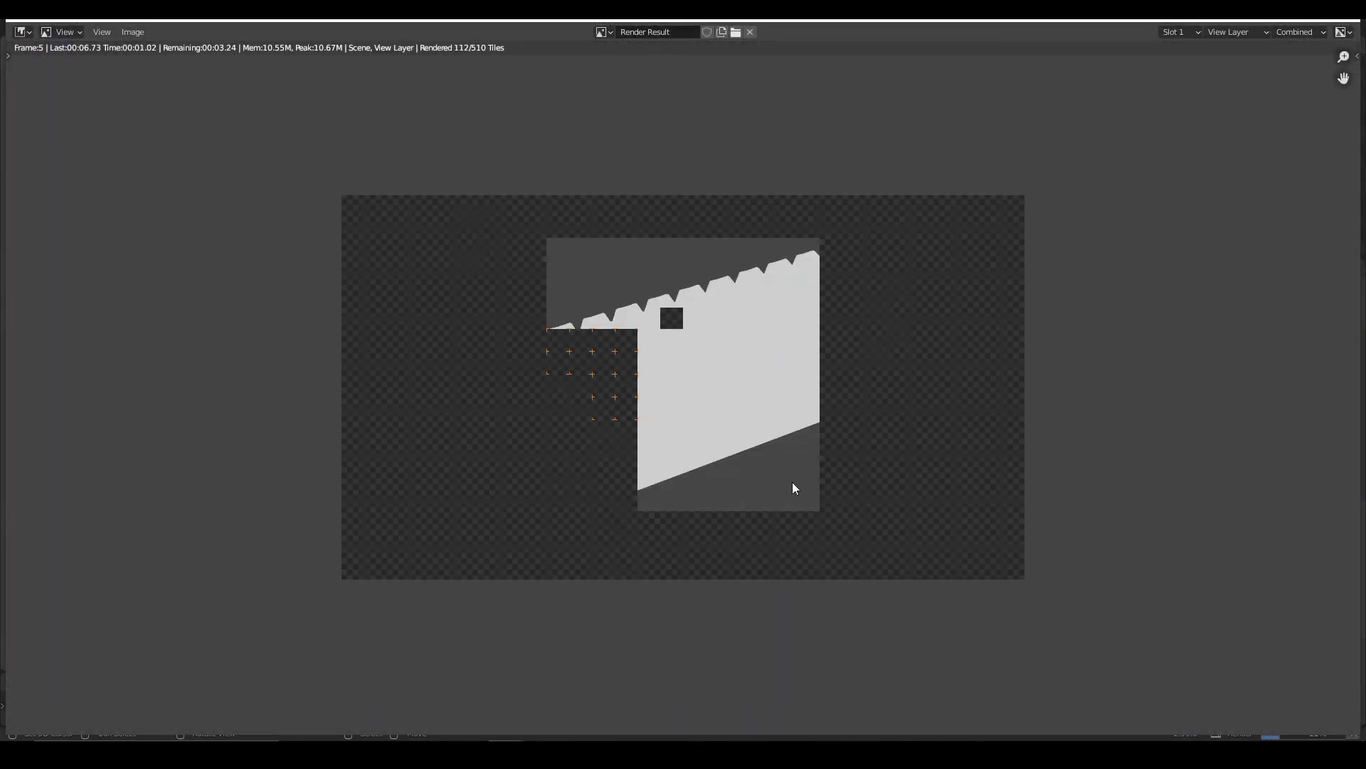
scroll(795, 489, "up", 8)
scroll(823, 424, "down", 10)
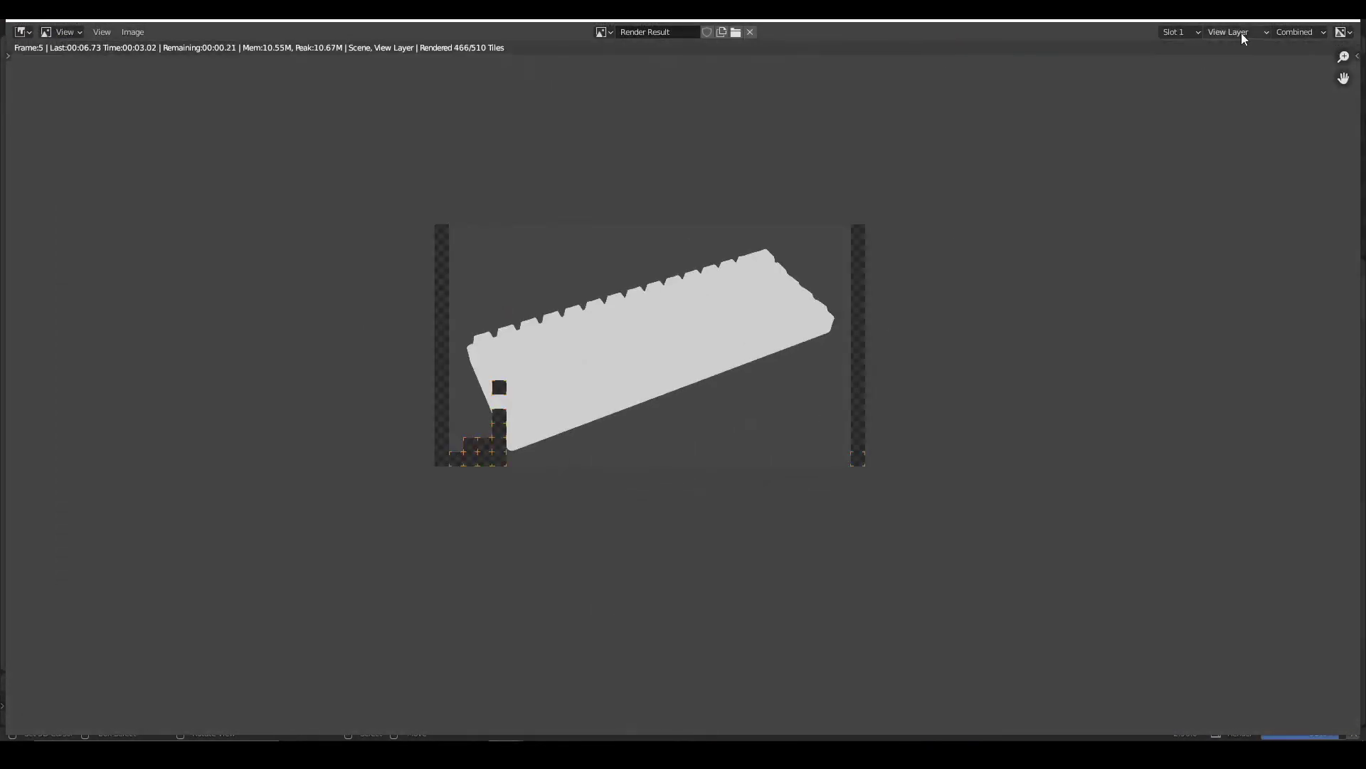
key("Escape")
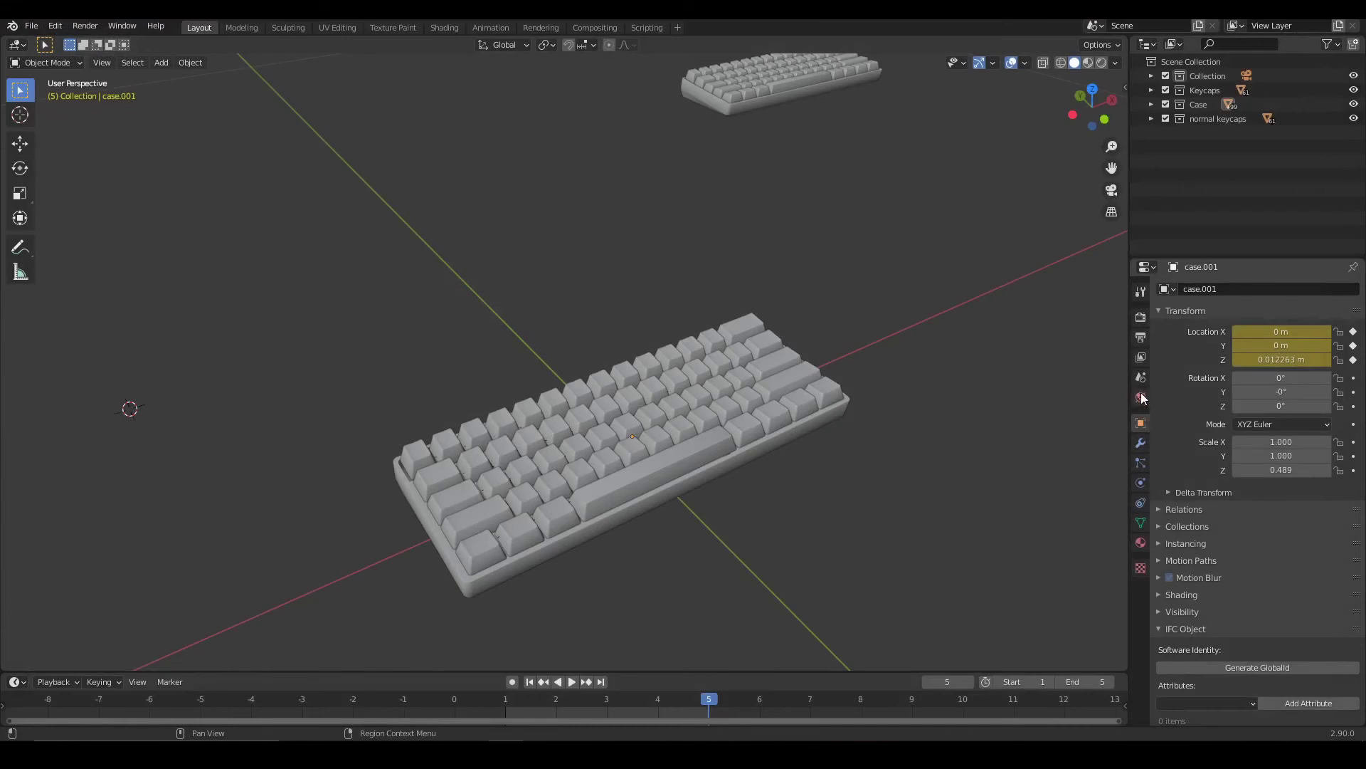
Set the World background colour to white.
left_click(1141, 397)
left_click(1271, 373)
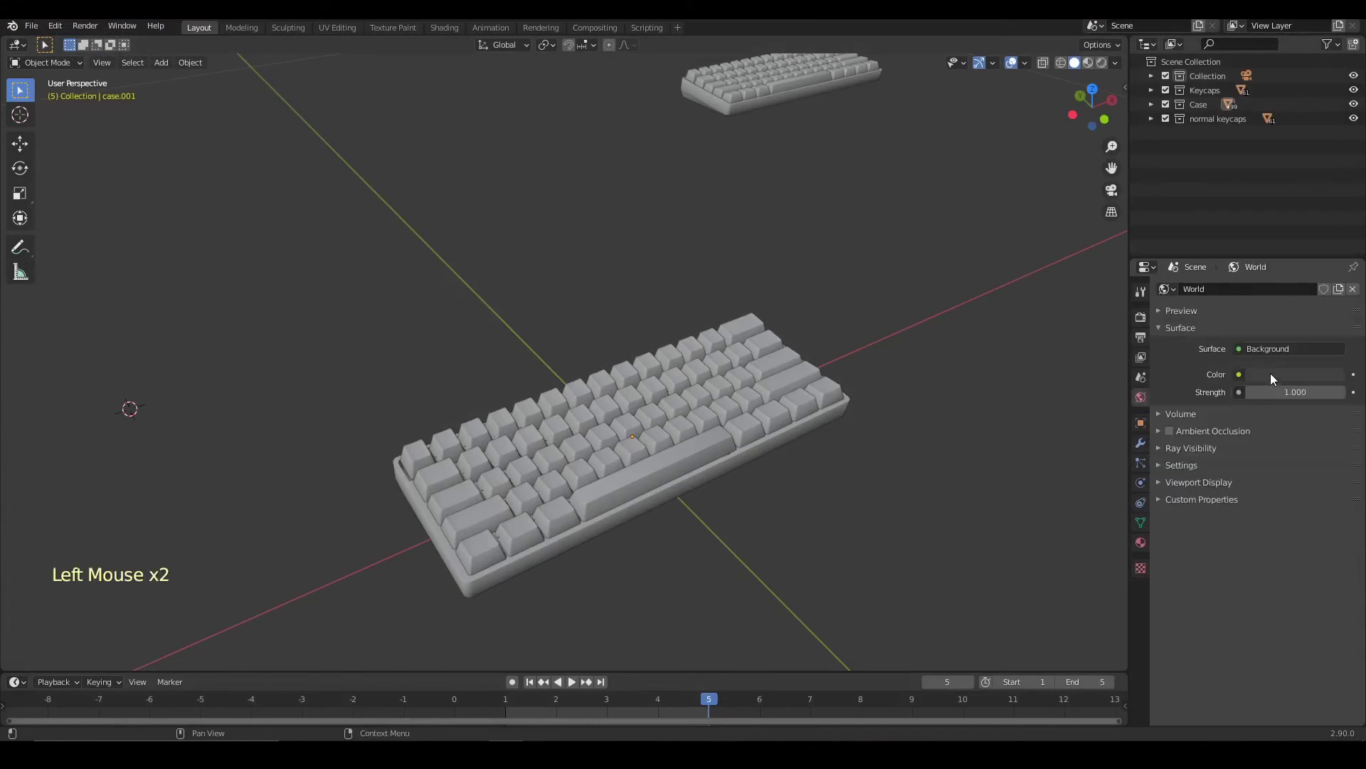
left_click_drag(1332, 228, 1332, 171)
left_click(1288, 393)
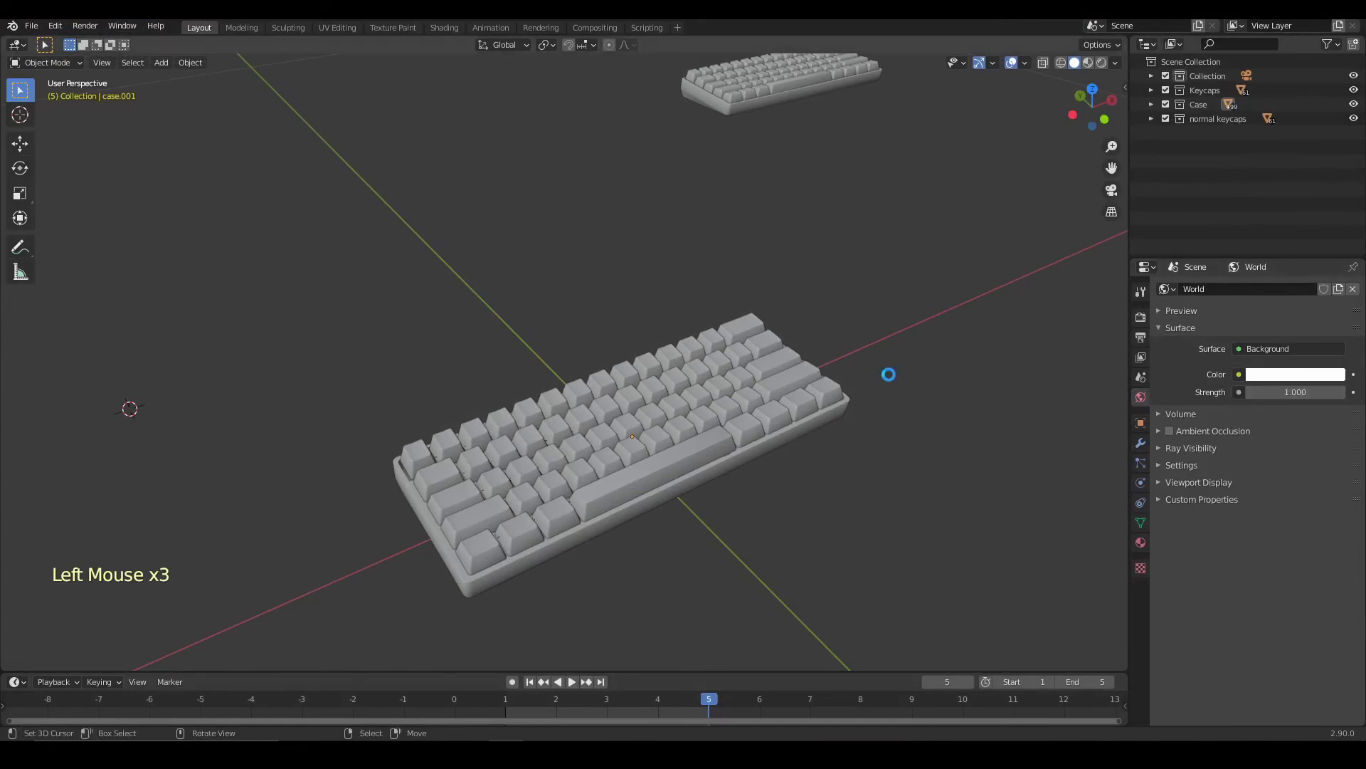
Render frame 5 and inspect the keyboard's line art against the white world background.
key("F12")
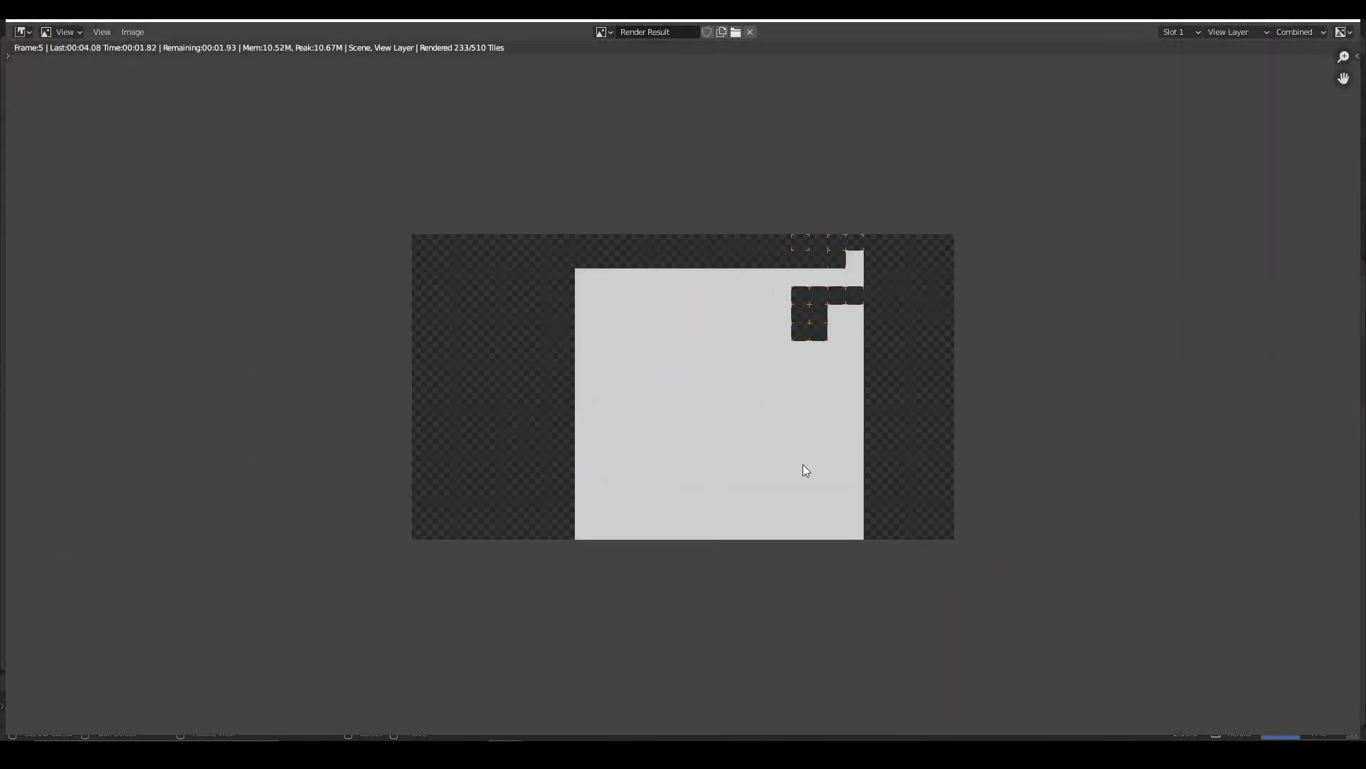
scroll(681, 385, "up", 2)
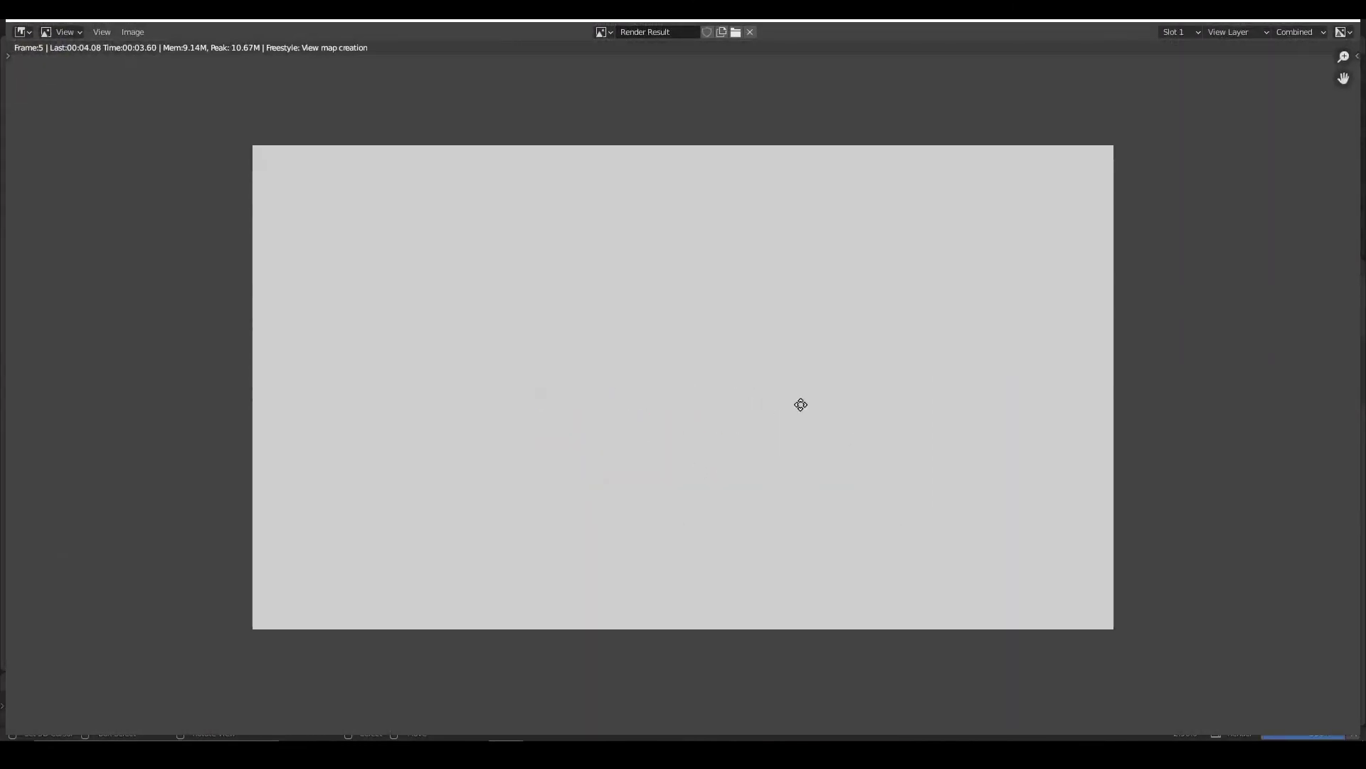
scroll(769, 401, "up", 1)
mouse_move(801, 405)
middle_mouse_down()
mouse_move(769, 401)
mouse_move(786, 405)
middle_mouse_up()
scroll(787, 405, "up", 1)
scroll(727, 432, "down", 5)
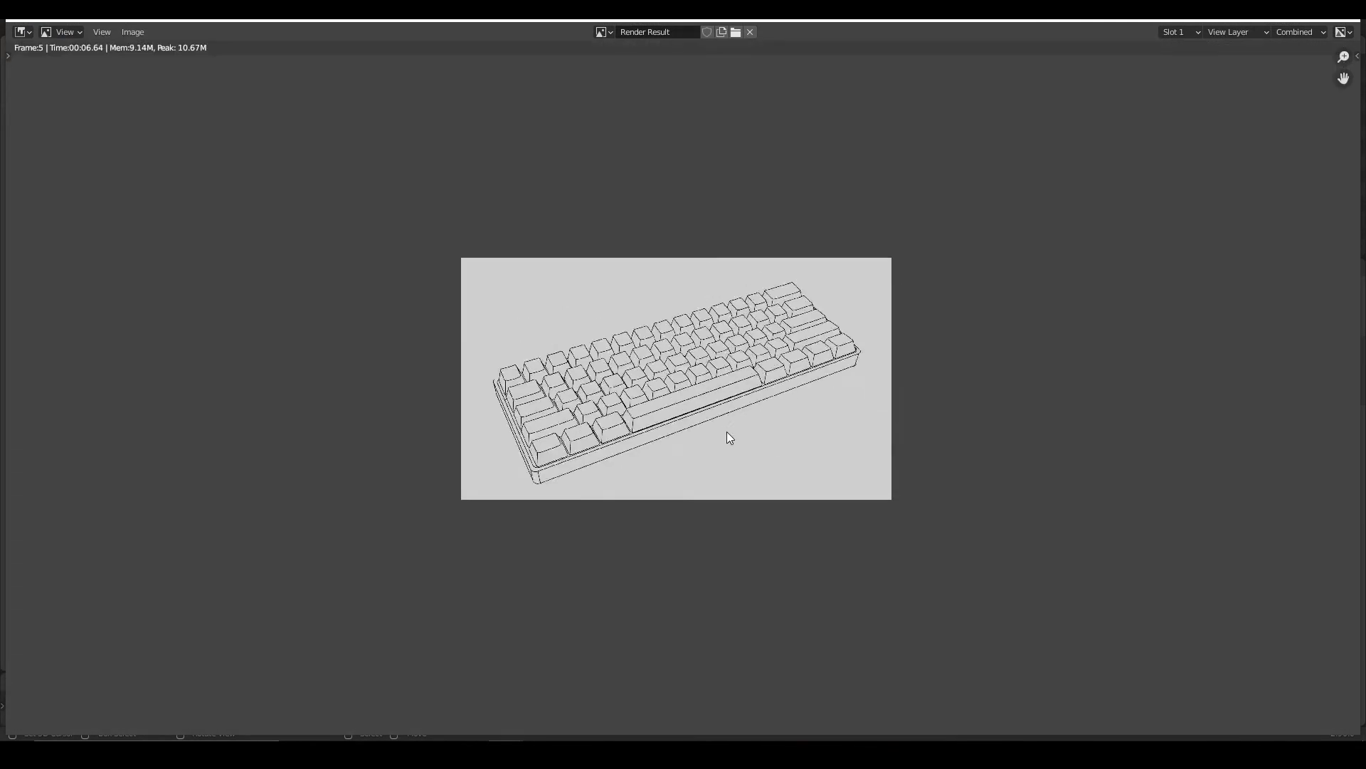
scroll(728, 431, "up", 3)
left_click(1345, 19)
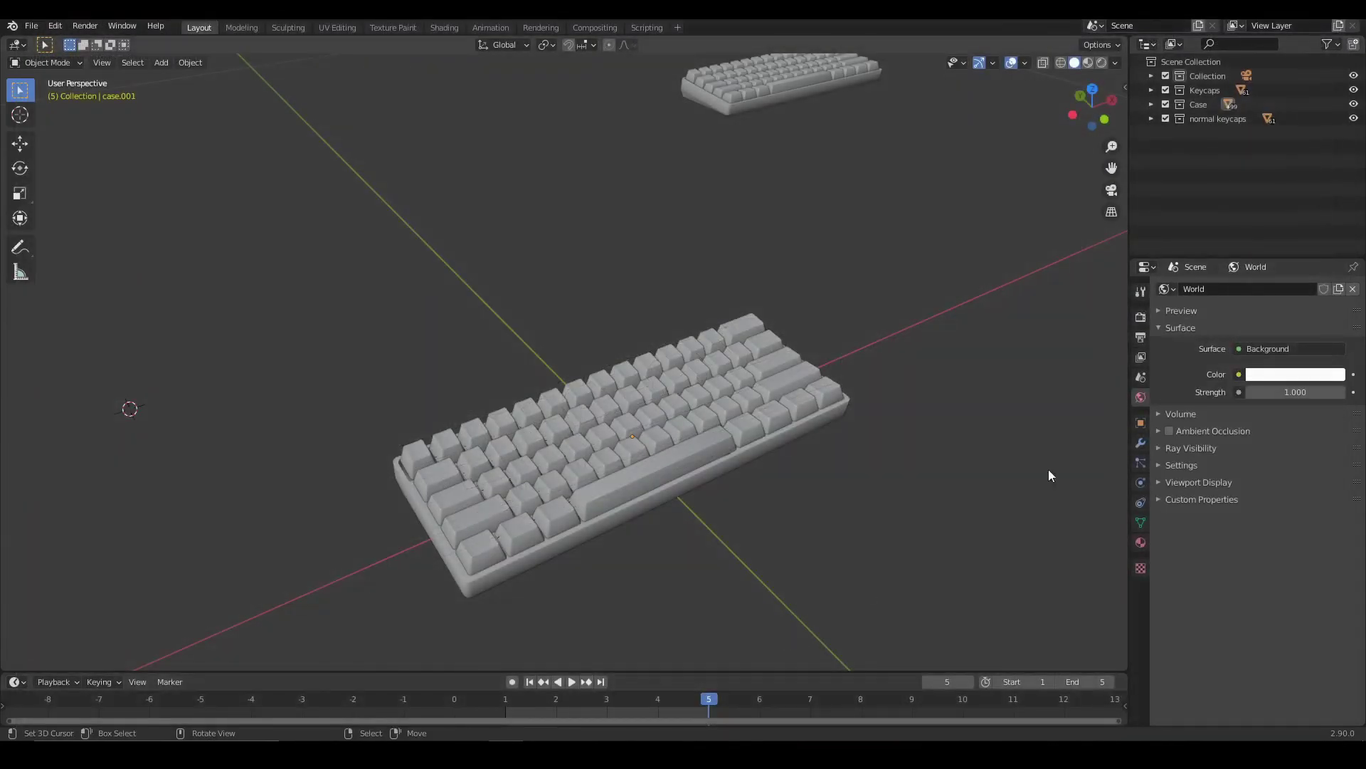
Set the View Transform in the render's Color Management to Standard.
left_click(1141, 316)
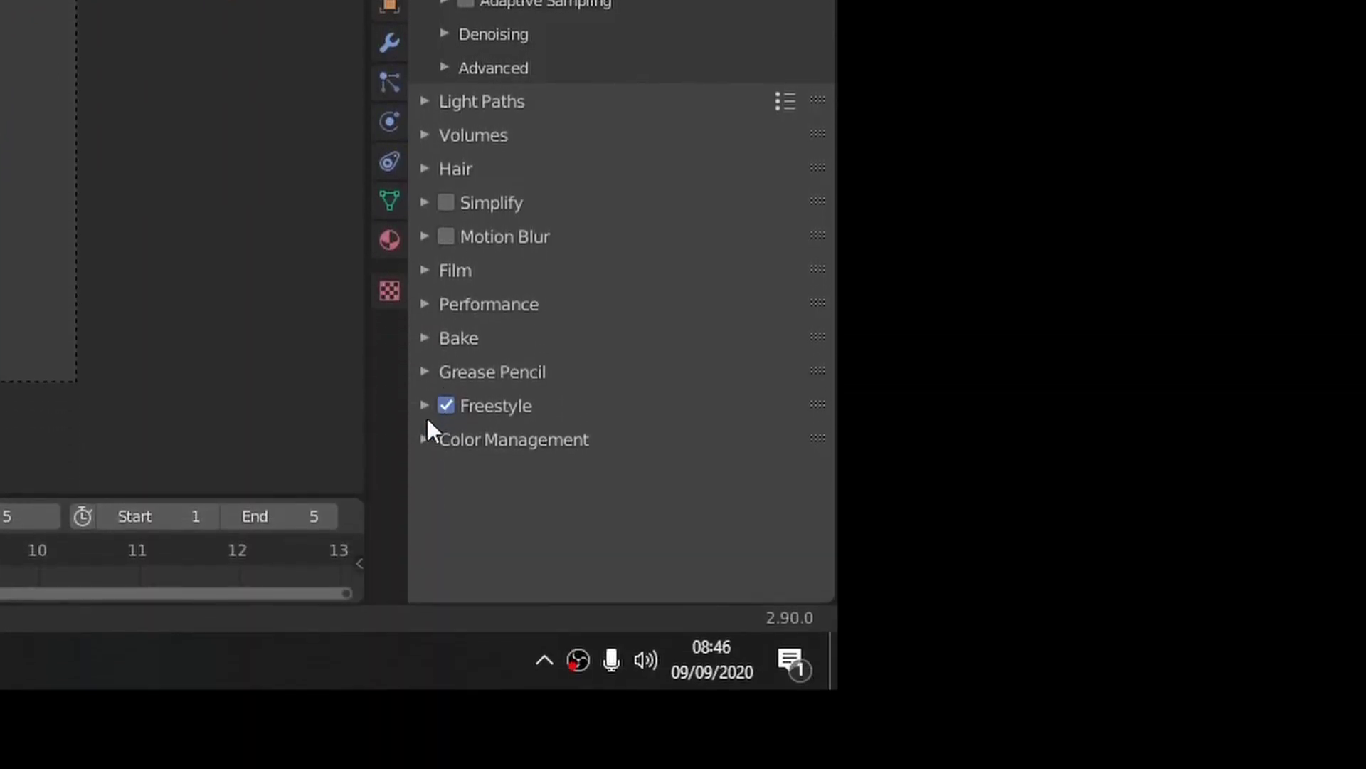
left_click(428, 424)
scroll(492, 296, "down", 3)
left_click(638, 412)
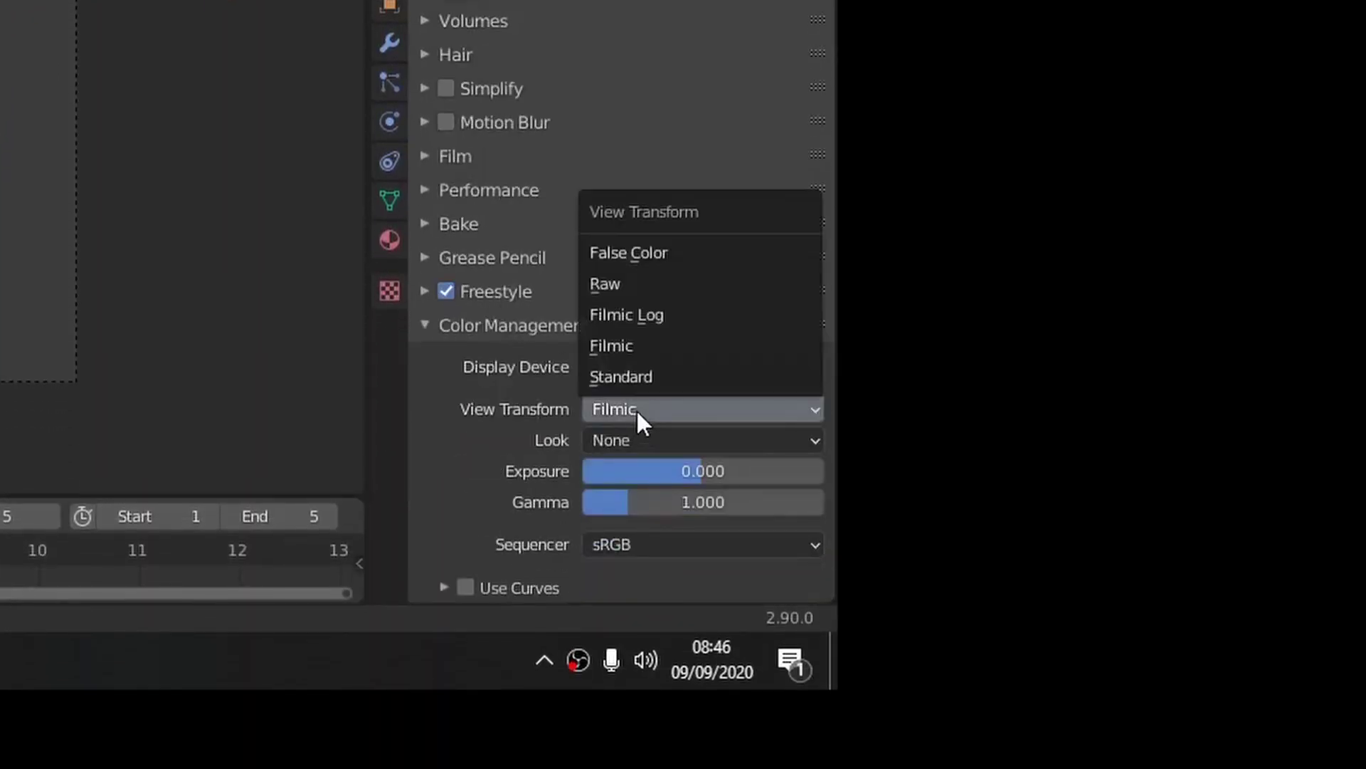
left_click(647, 375)
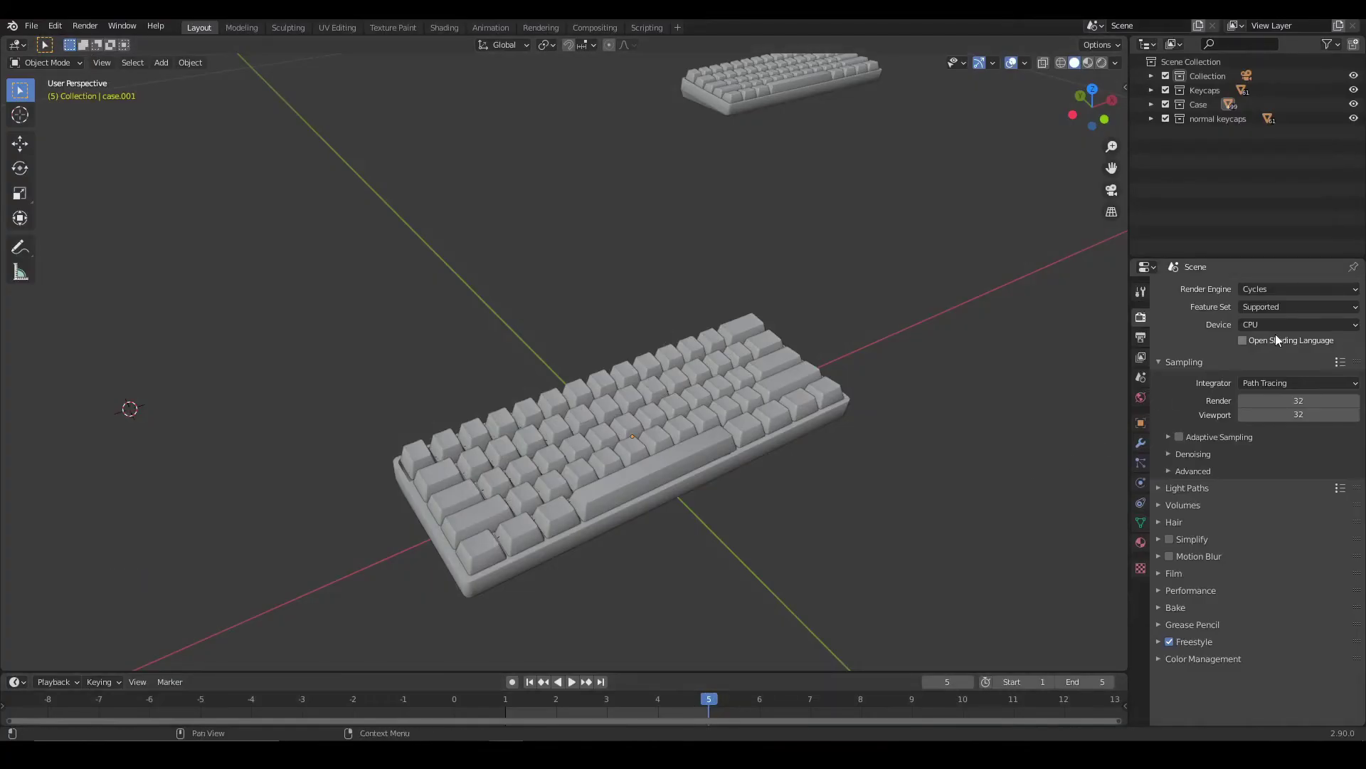
Set the Cycles render device to GPU Compute and the PNG output colour to RGB.
left_click(1277, 327)
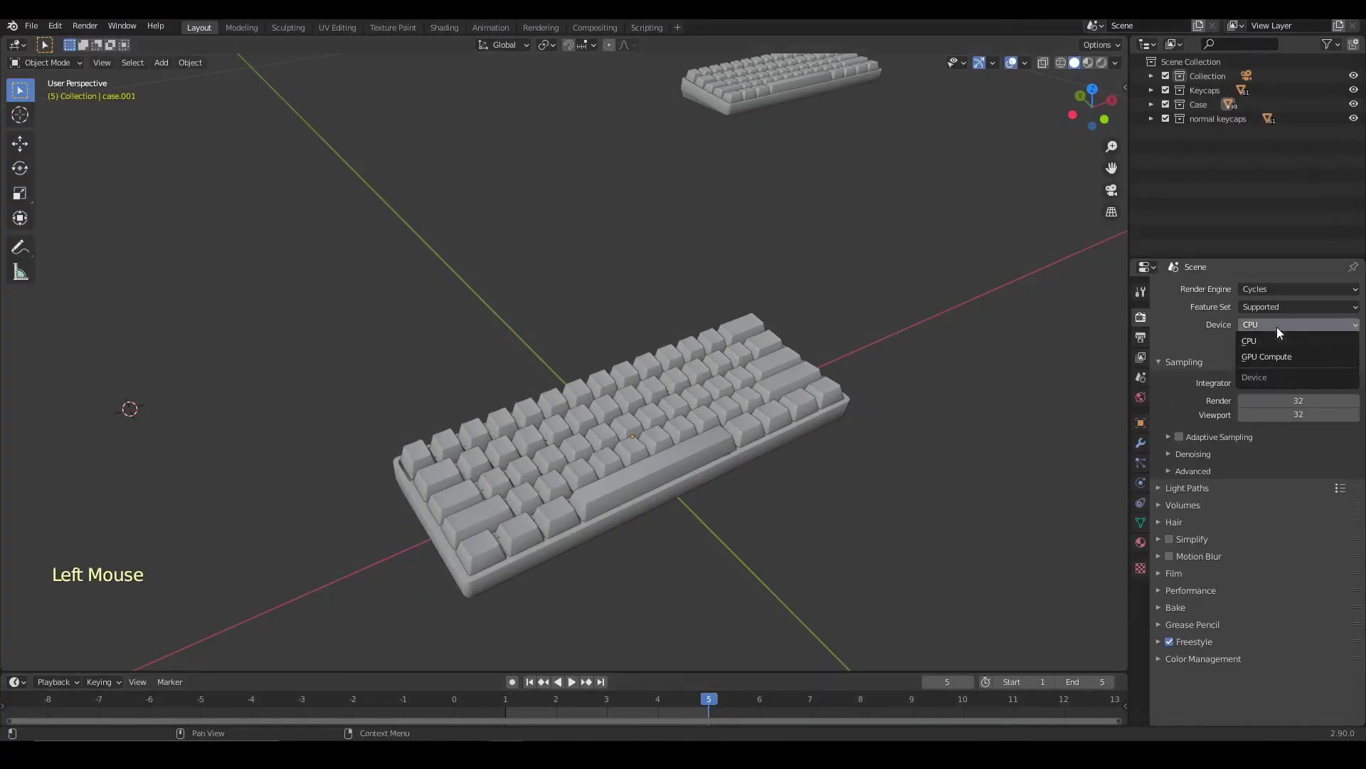
left_click(1268, 356)
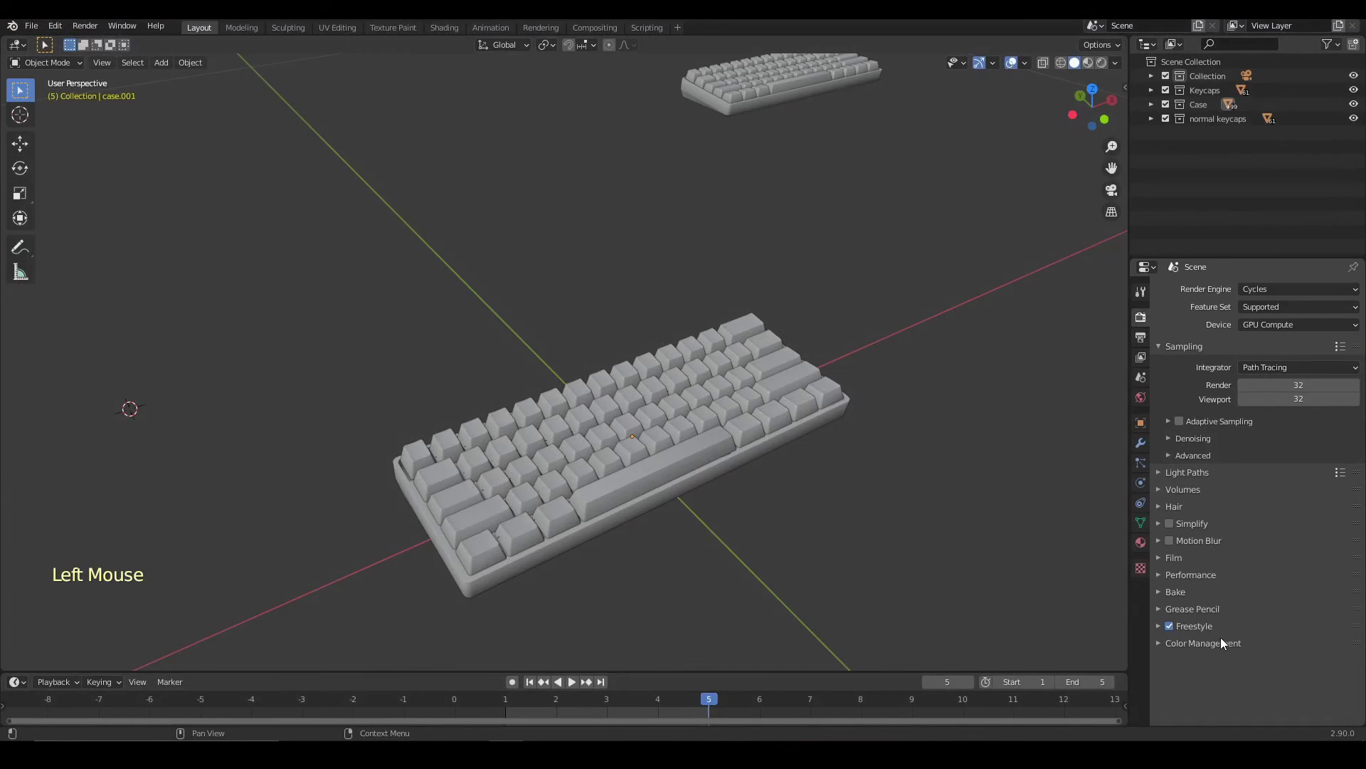
left_click(1141, 356)
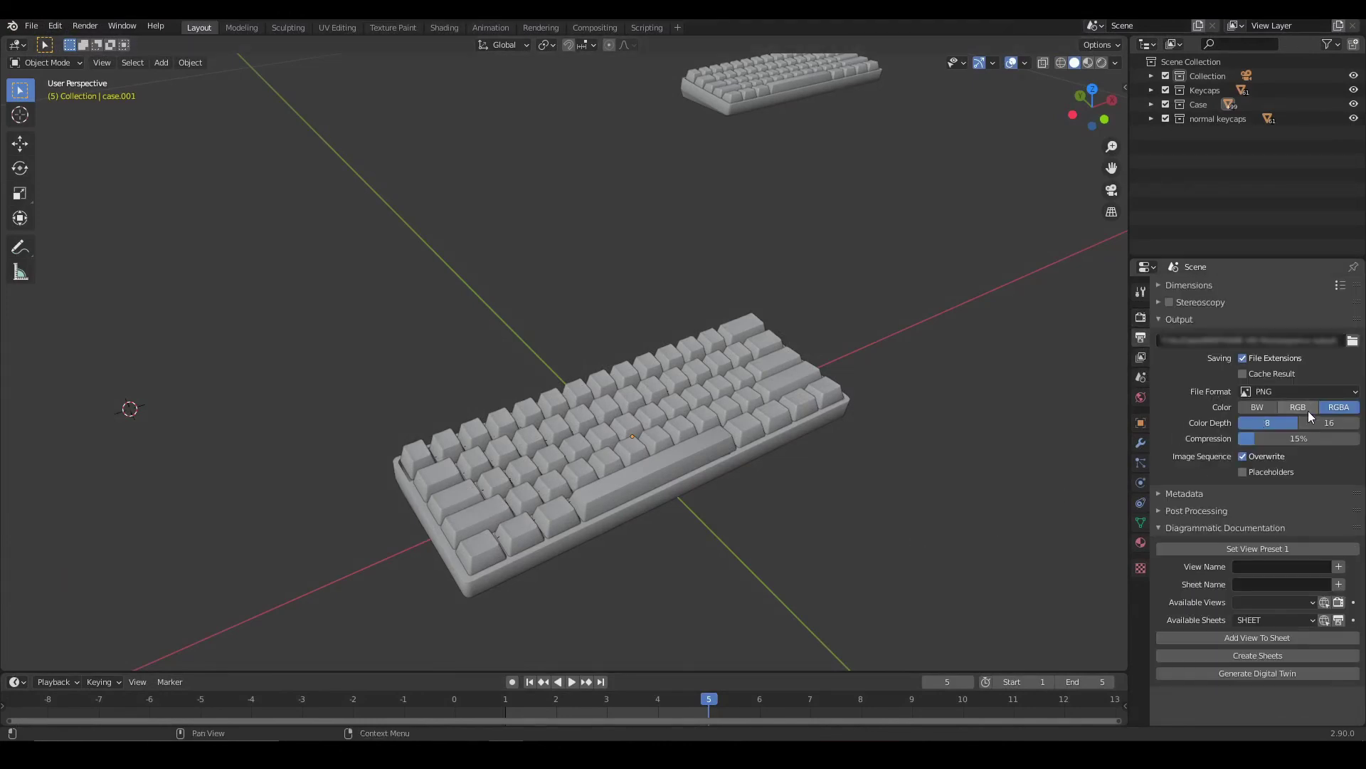
left_click(1307, 409)
scroll(1236, 481, "up", 10)
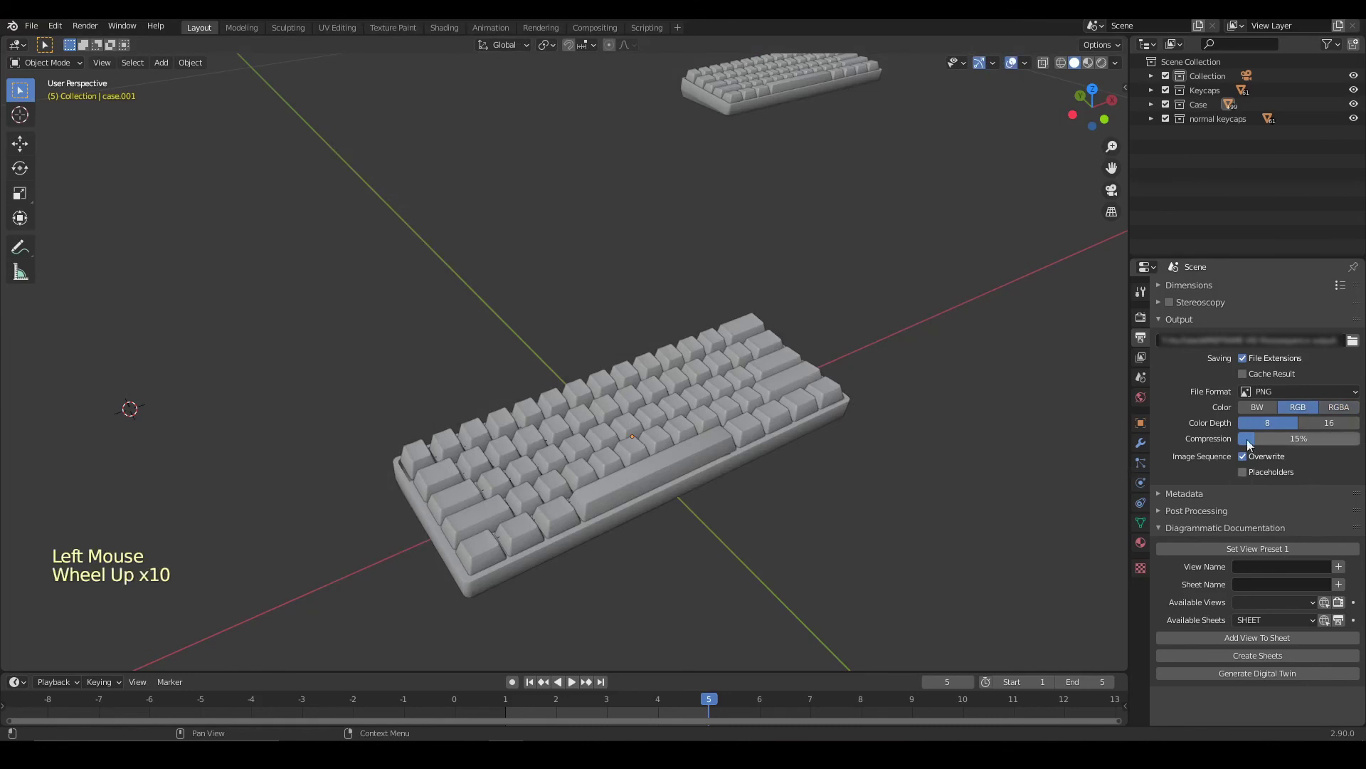
left_click(1292, 391)
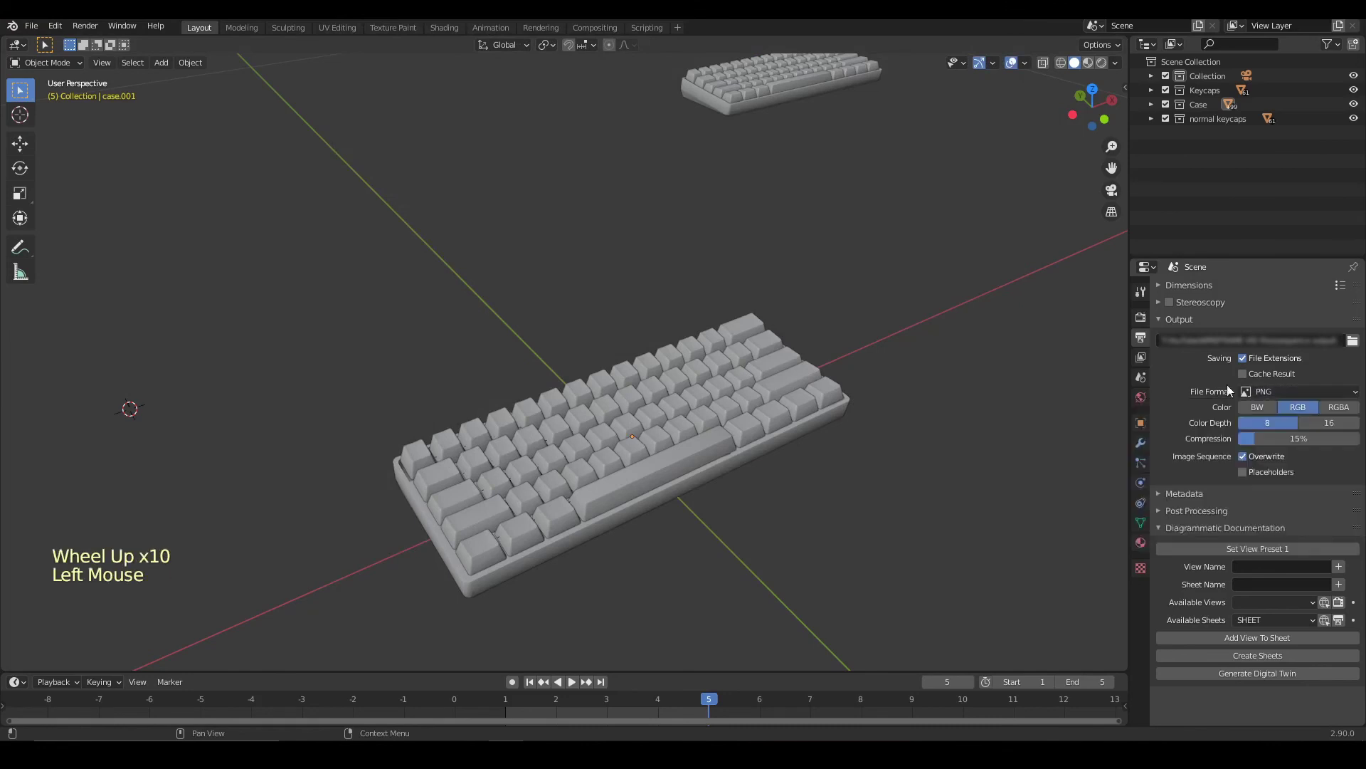
Set the render samples to 1, render frame 5 and examine the keycap outlines up close.
left_click(1140, 318)
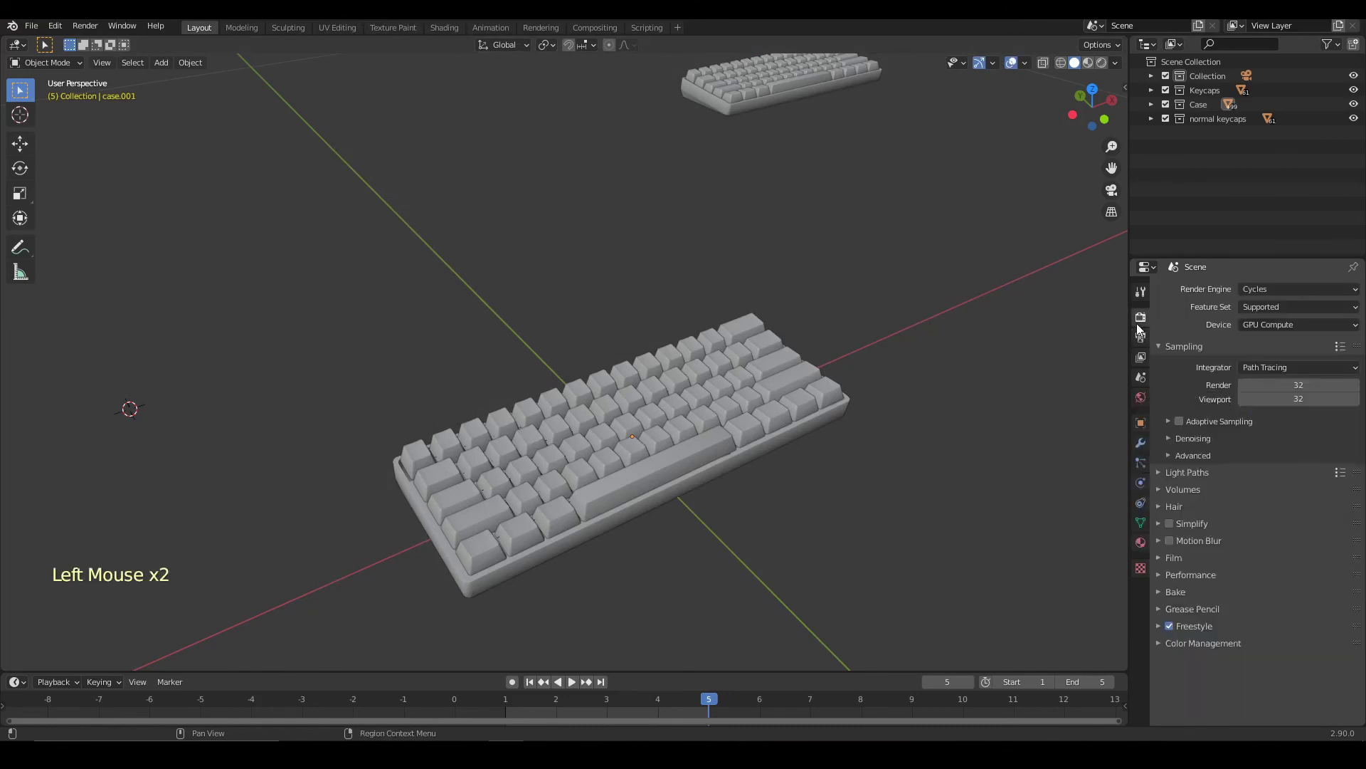
left_click(1315, 385)
type("1")
key("Return")
key("F12")
scroll(716, 382, "up", 5)
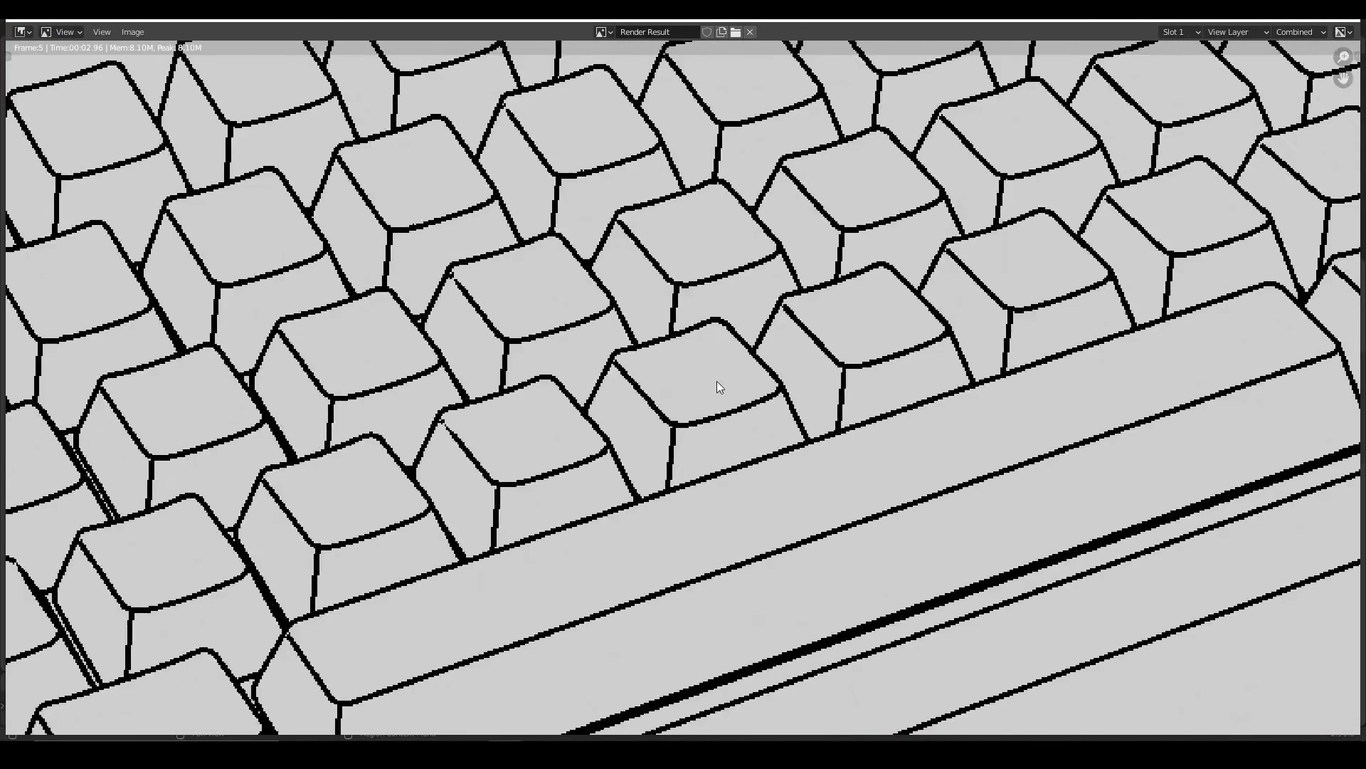
scroll(866, 451, "down", 2)
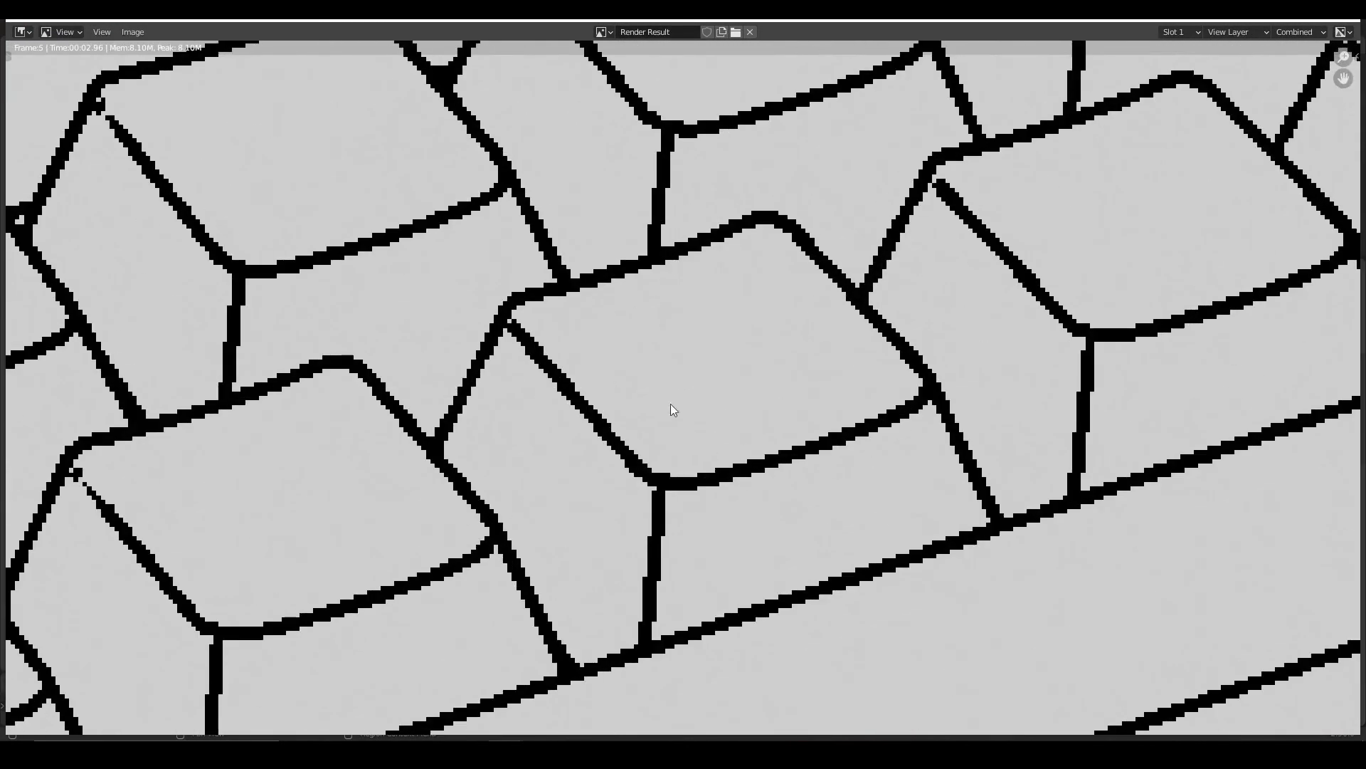
scroll(671, 406, "down", 8)
scroll(662, 431, "down", 1)
Raise the render sample count, render frame 5 again and examine the smoothness of the keycap outlines.
left_click(1325, 383)
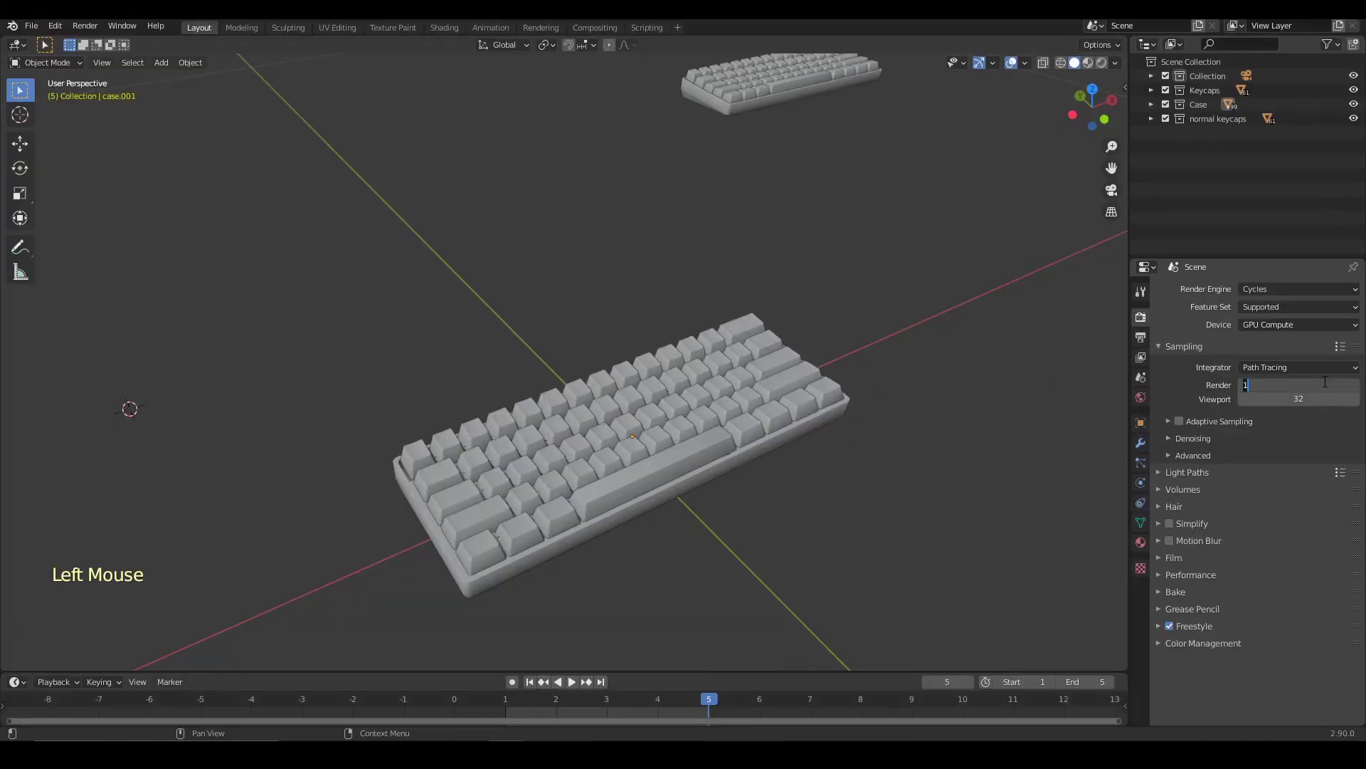
type("1")
key("Return")
key("F12")
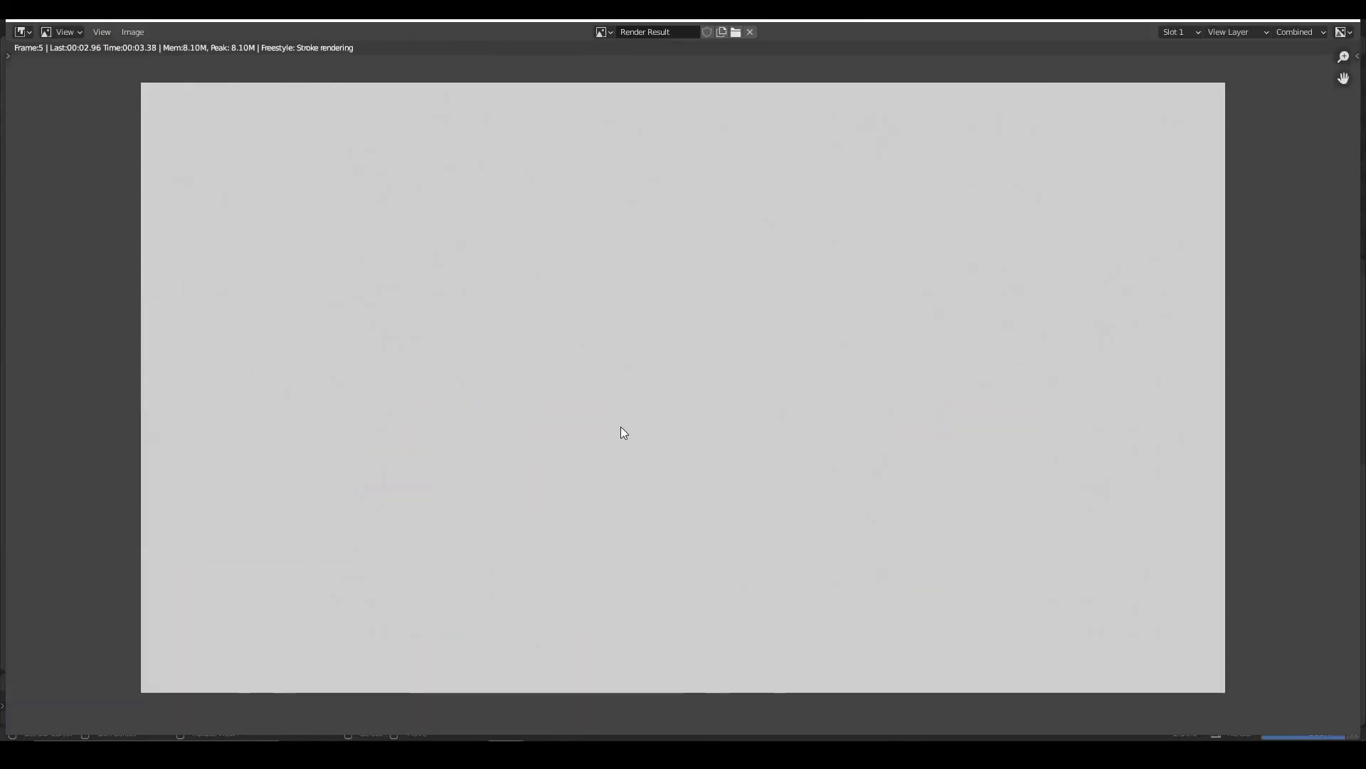
scroll(600, 429, "up", 6)
scroll(602, 433, "up", 3)
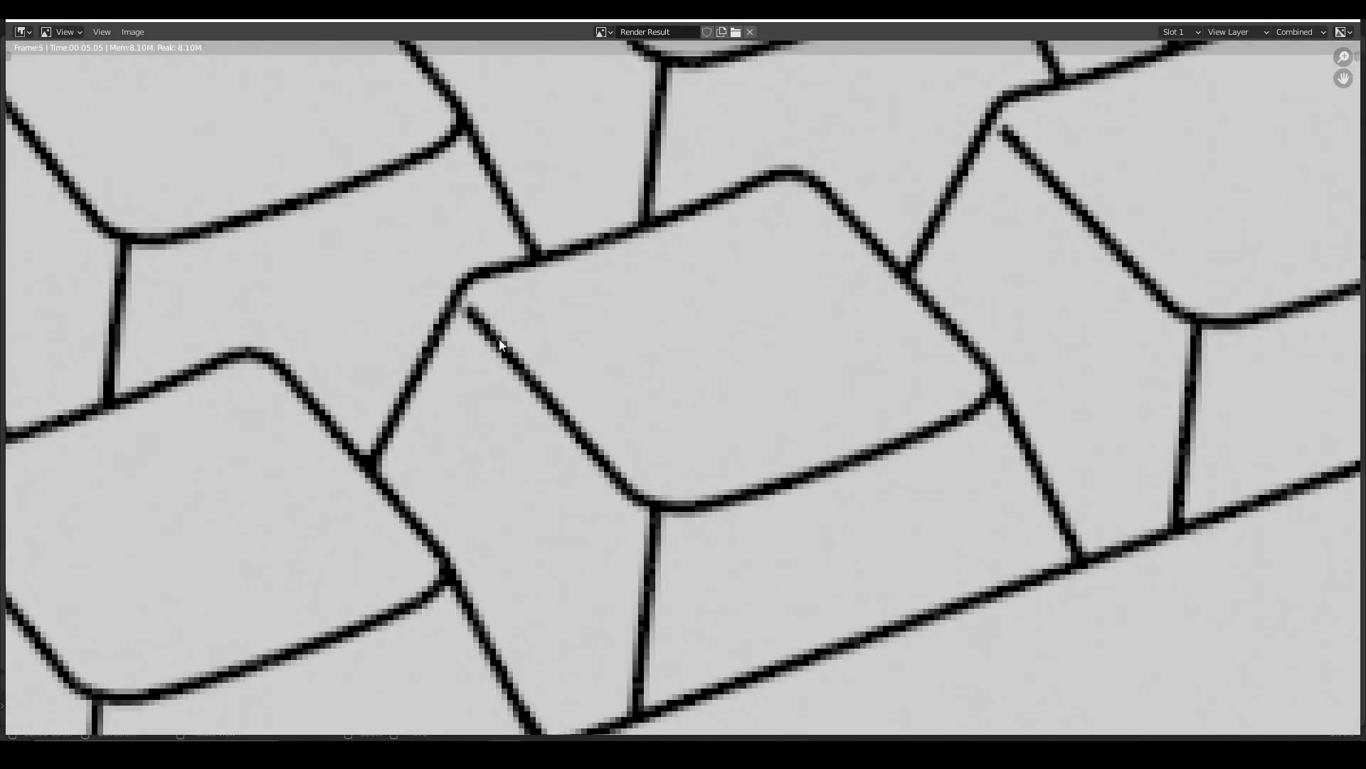
scroll(544, 417, "down", 10)
scroll(563, 409, "up", 1)
scroll(583, 402, "down", 1)
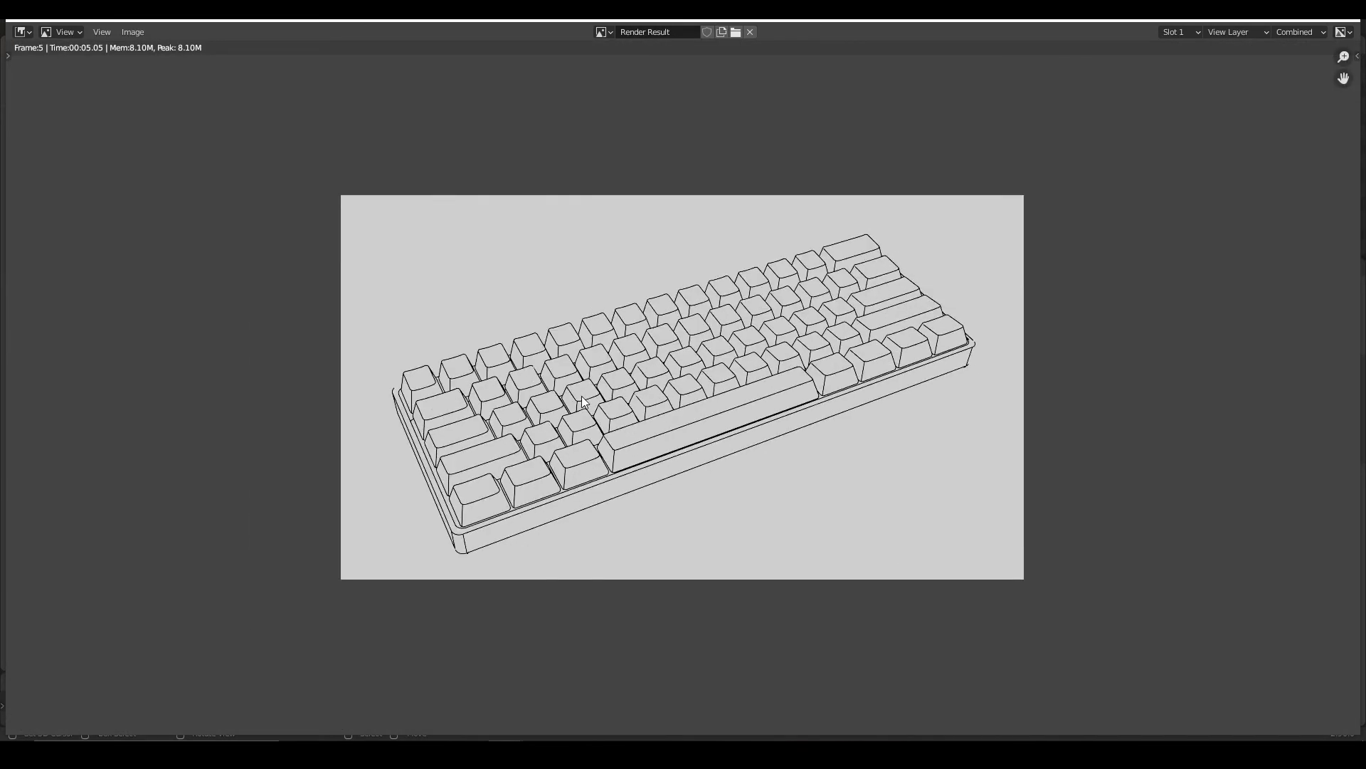
Render the whole animation from frame 1 to 5 and inspect the last frame's line art.
left_click(1345, 25)
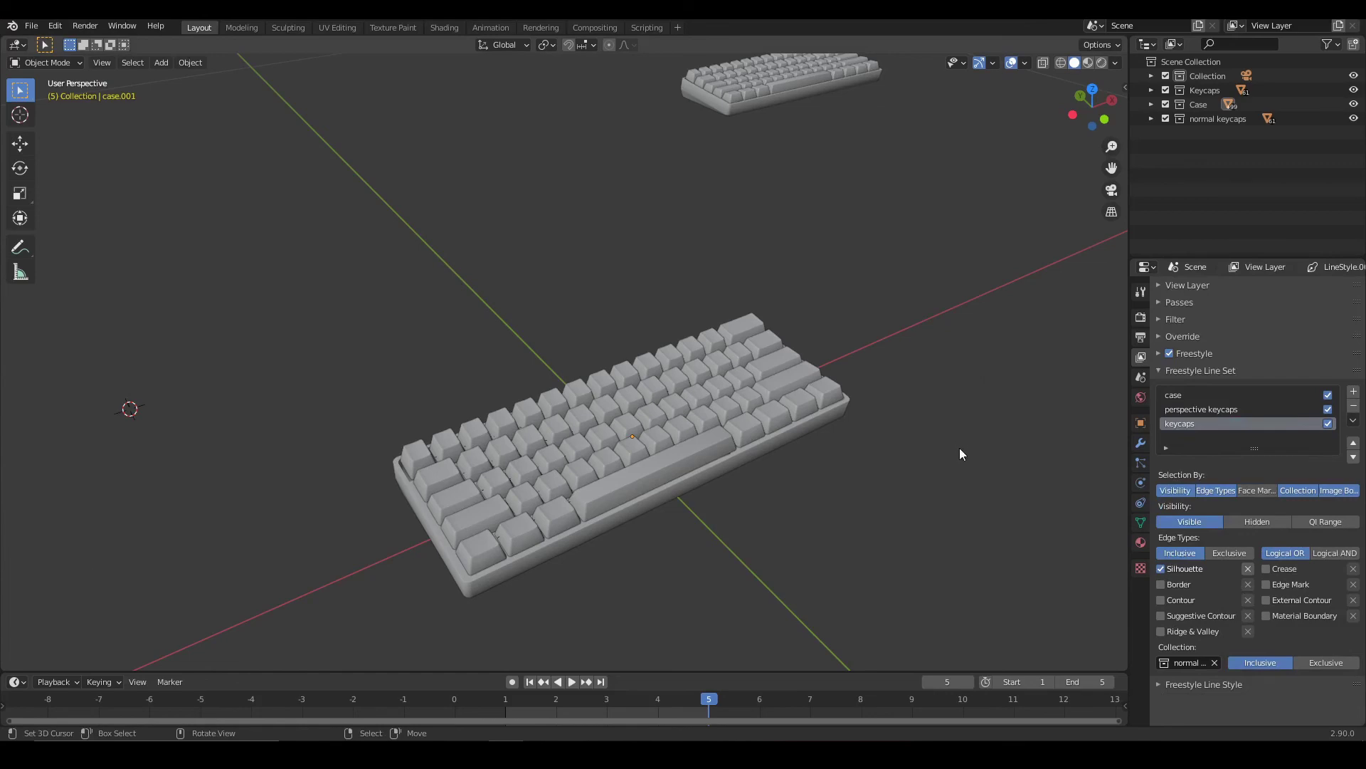
key("ctrl+F12")
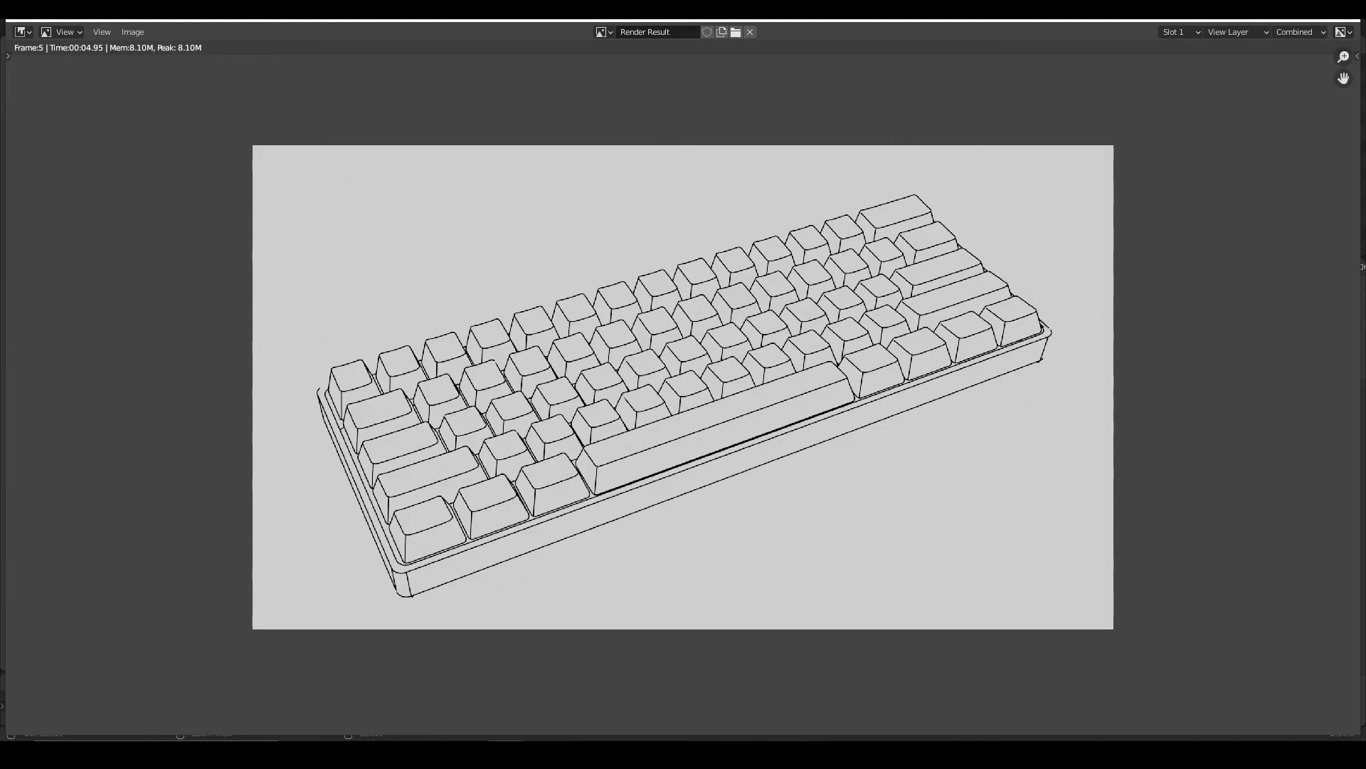
scroll(904, 461, "up", 2)
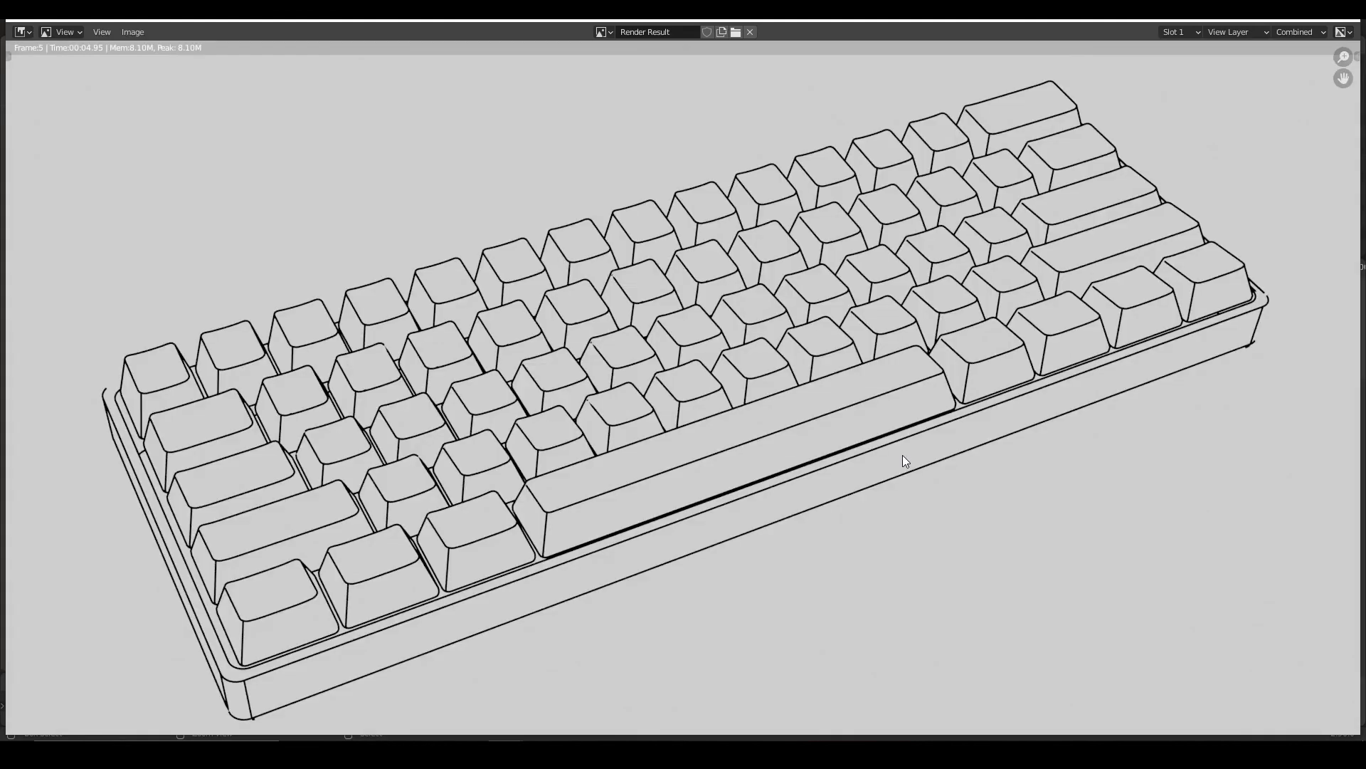